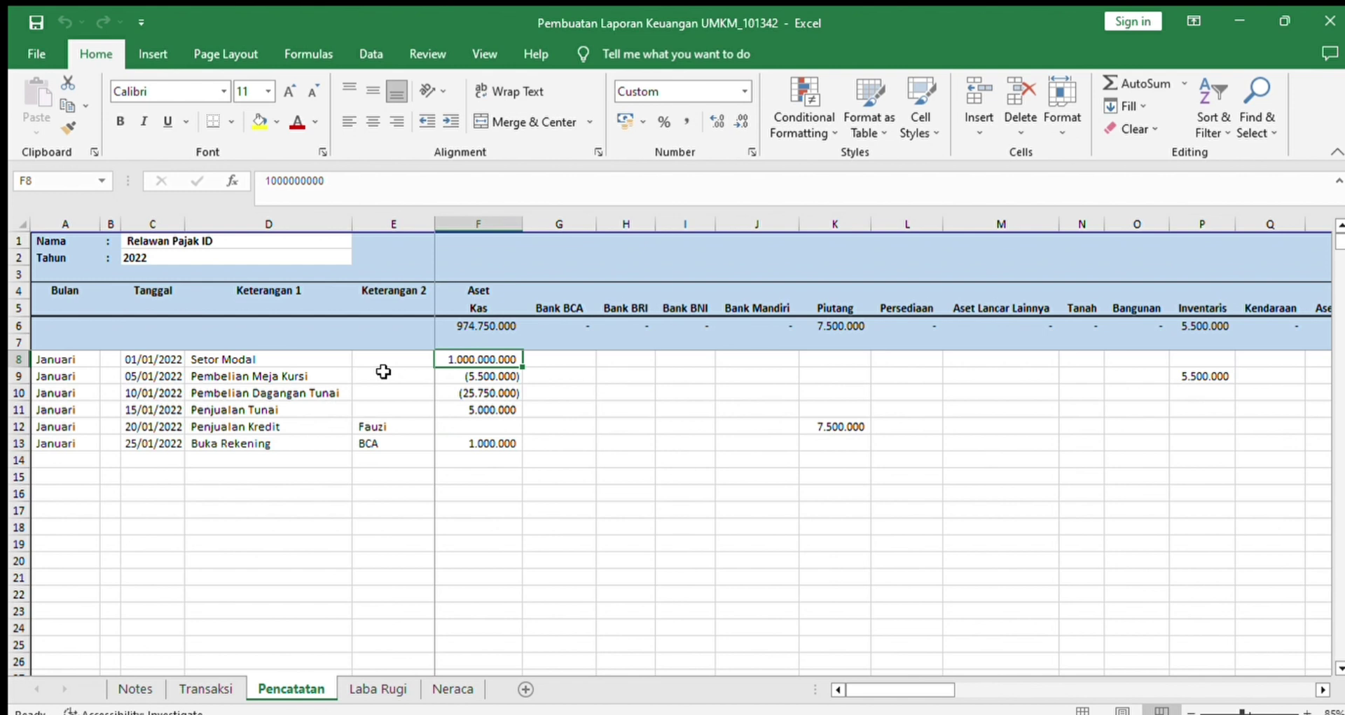
Step: Clear the January entries in A8:AH13 on the Pencatatan sheet, covering dates, descriptions, asset and expense amounts
key(Left)
key(Left)
key(Left)
key(Left)
key(Left)
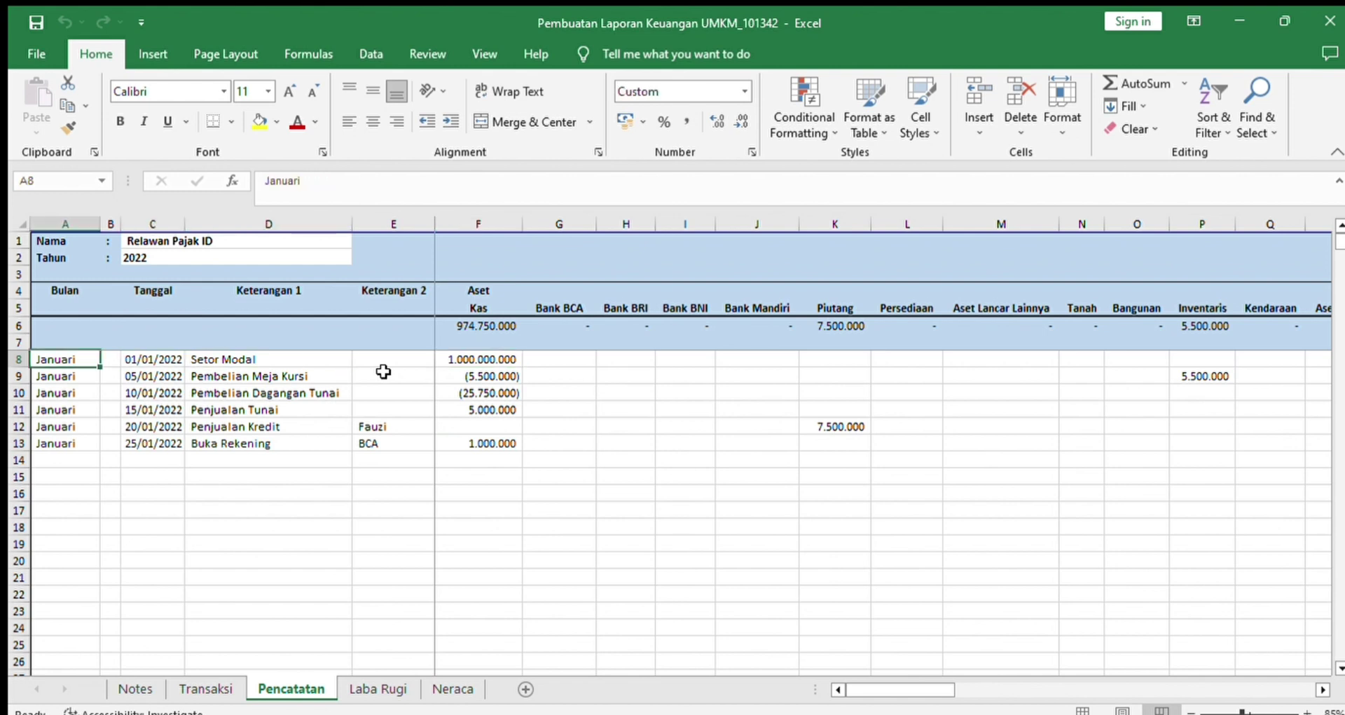
key(shift+Right)
key(shift+Right)
key(ctrl+shift+Down)
key(shift+Right)
key(shift+Right)
key(shift+Right)
key(shift+Right)
key(shift+Right)
key(shift+Right)
key(shift+Right)
key(shift+Right)
key(shift+Right)
key(shift+Right)
key(shift+Right)
key(shift+Right)
key(shift+Right)
key(shift+Right)
key(shift+Right)
key(shift+Right)
key(shift+Right)
key(shift+Right)
key(shift+Right)
key(shift+Right)
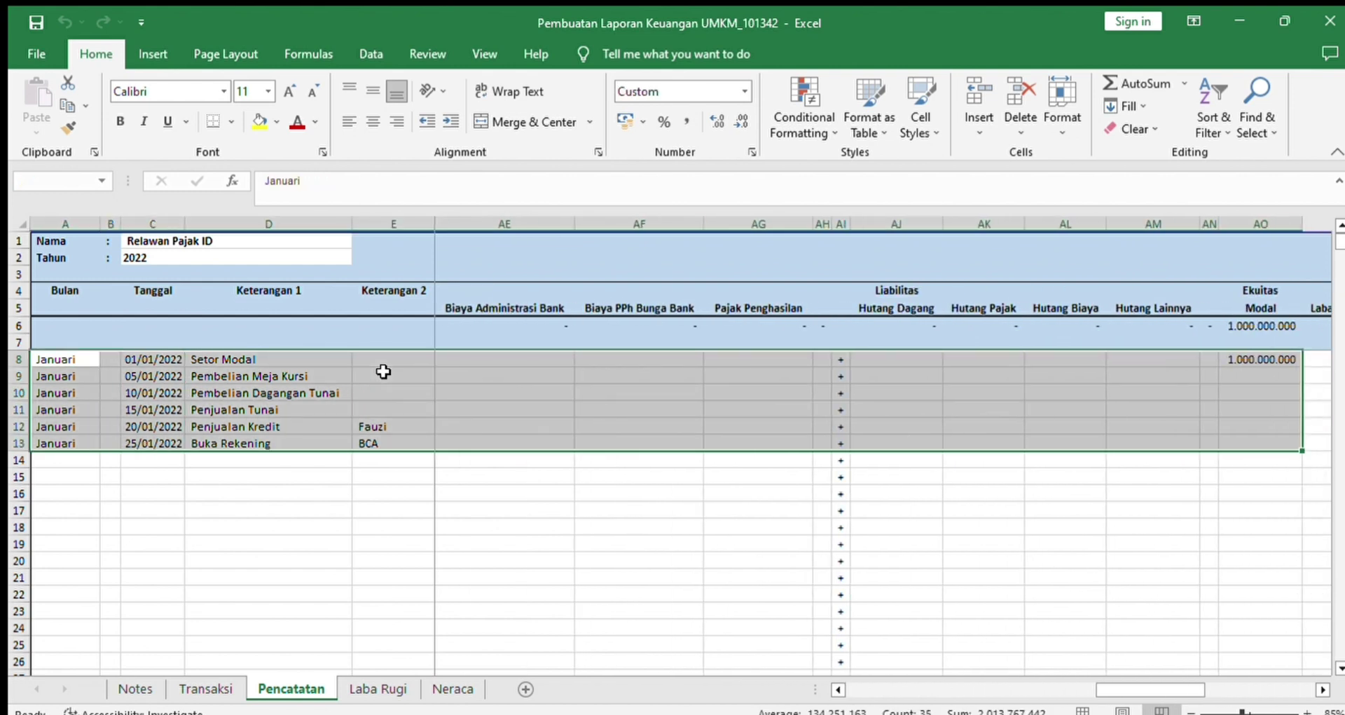
key(shift+Left)
key(Delete)
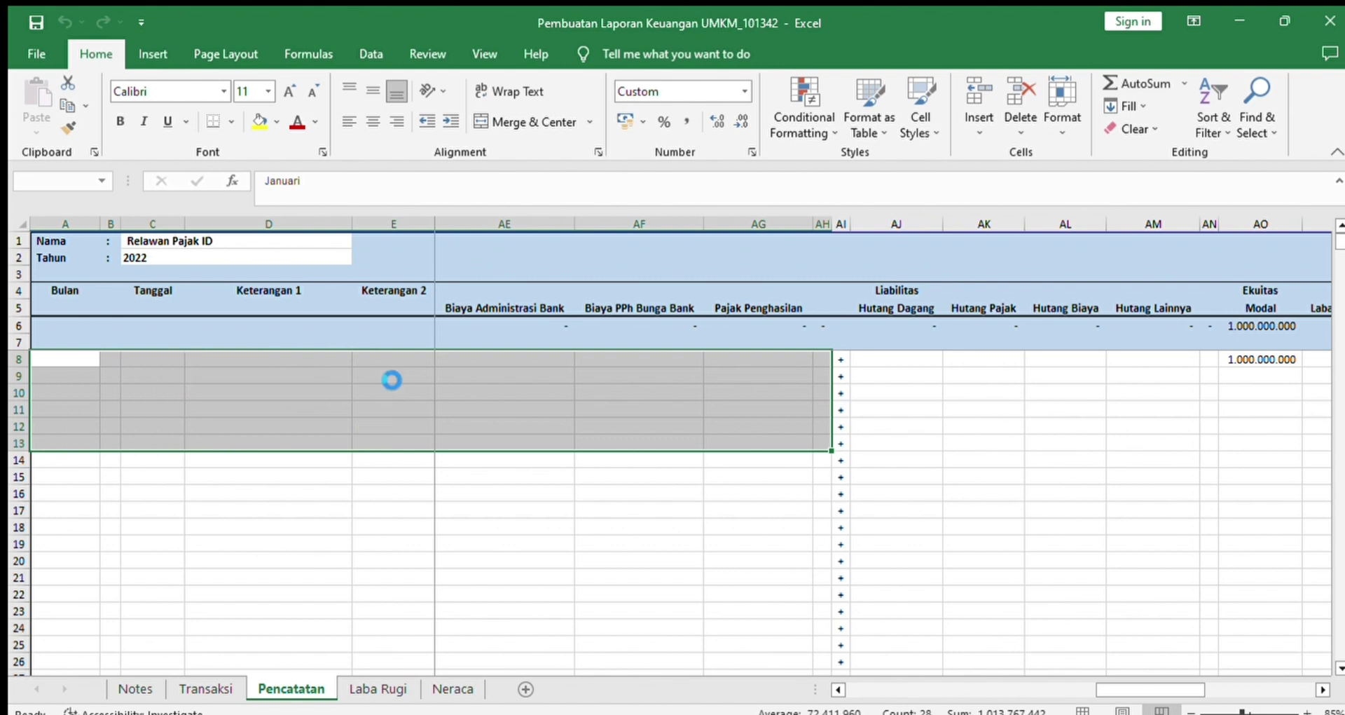
Step: Clear the remaining liability, equity and income entries in AJ8:AX15 on the Pencatatan sheet, leaving the Cek Seimbang column untouched
key(ctrl+Right)
key(shift+Right)
key(shift+Right)
key(shift+Right)
key(shift+Right)
key(shift+Right)
key(shift+Right)
key(shift+Right)
key(shift+Right)
key(shift+Right)
key(shift+Right)
key(shift+Right)
key(shift+Right)
key(shift+Right)
key(shift+Right)
key(shift+Right)
key(shift+Right)
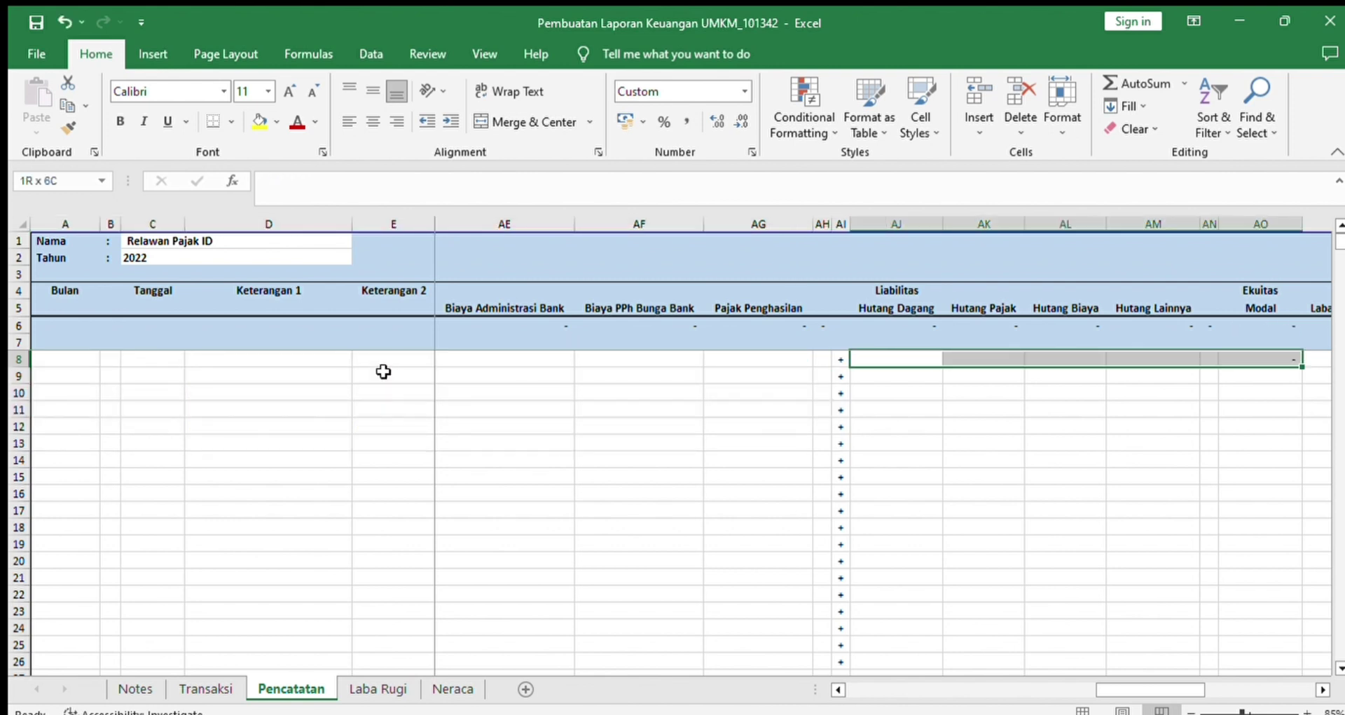
key(shift+Left)
key(shift+Down)
key(shift+Down)
key(shift+Down)
key(shift+Down)
key(shift+Down)
key(shift+Down)
key(shift+Down)
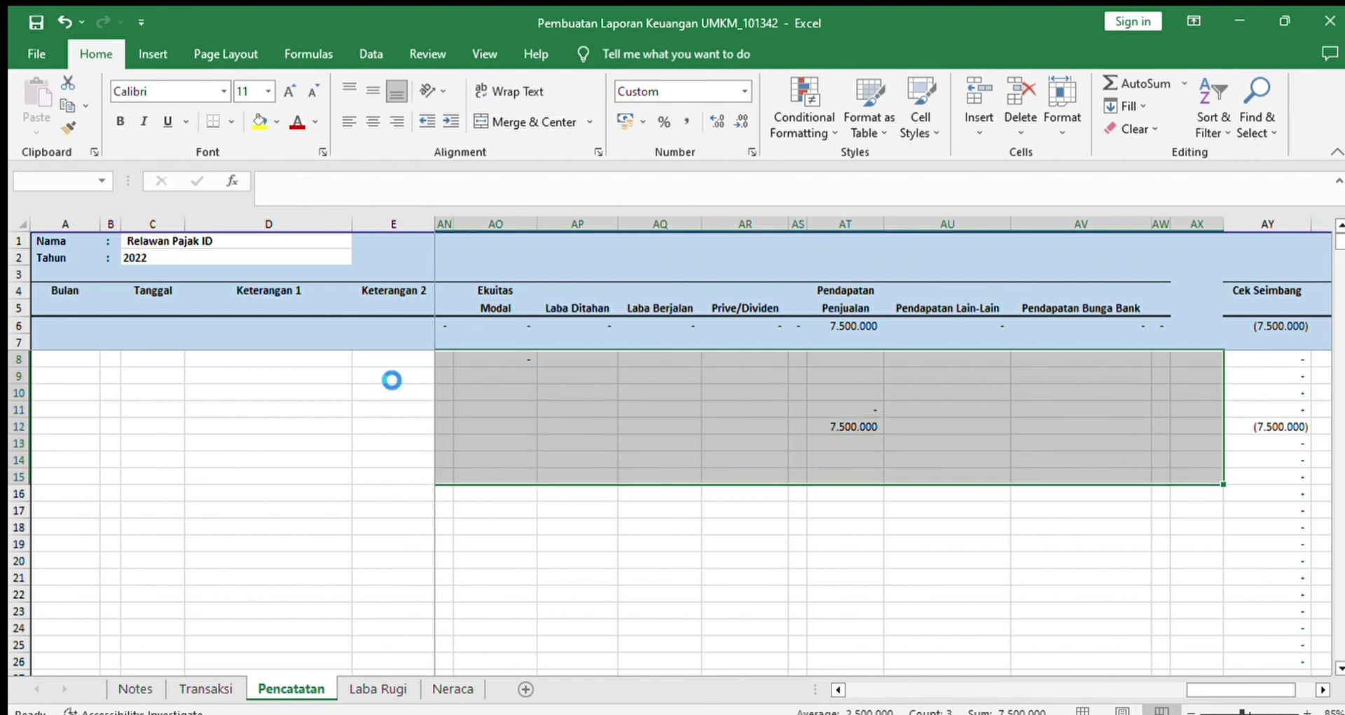
key(Delete)
key(ctrl+Left)
key(ctrl+Left)
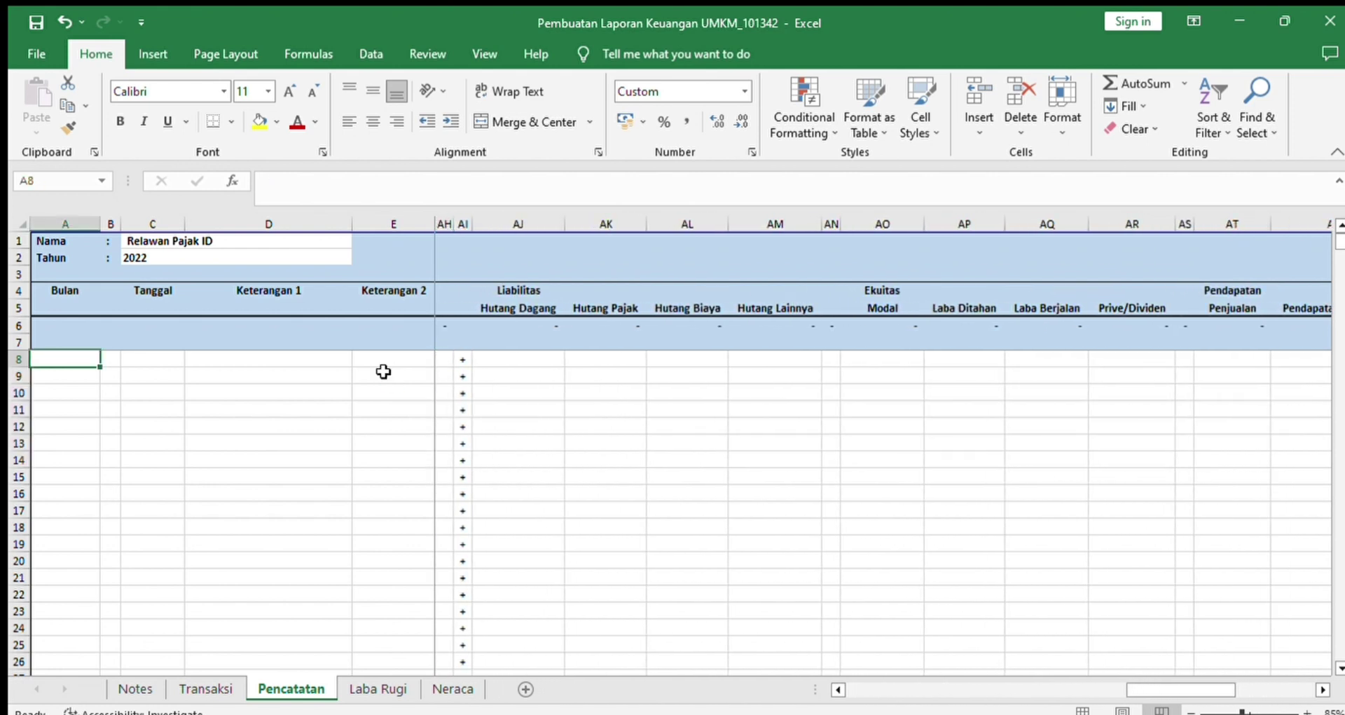
key(Right)
key(Right)
key(Right)
key(Right)
key(Right)
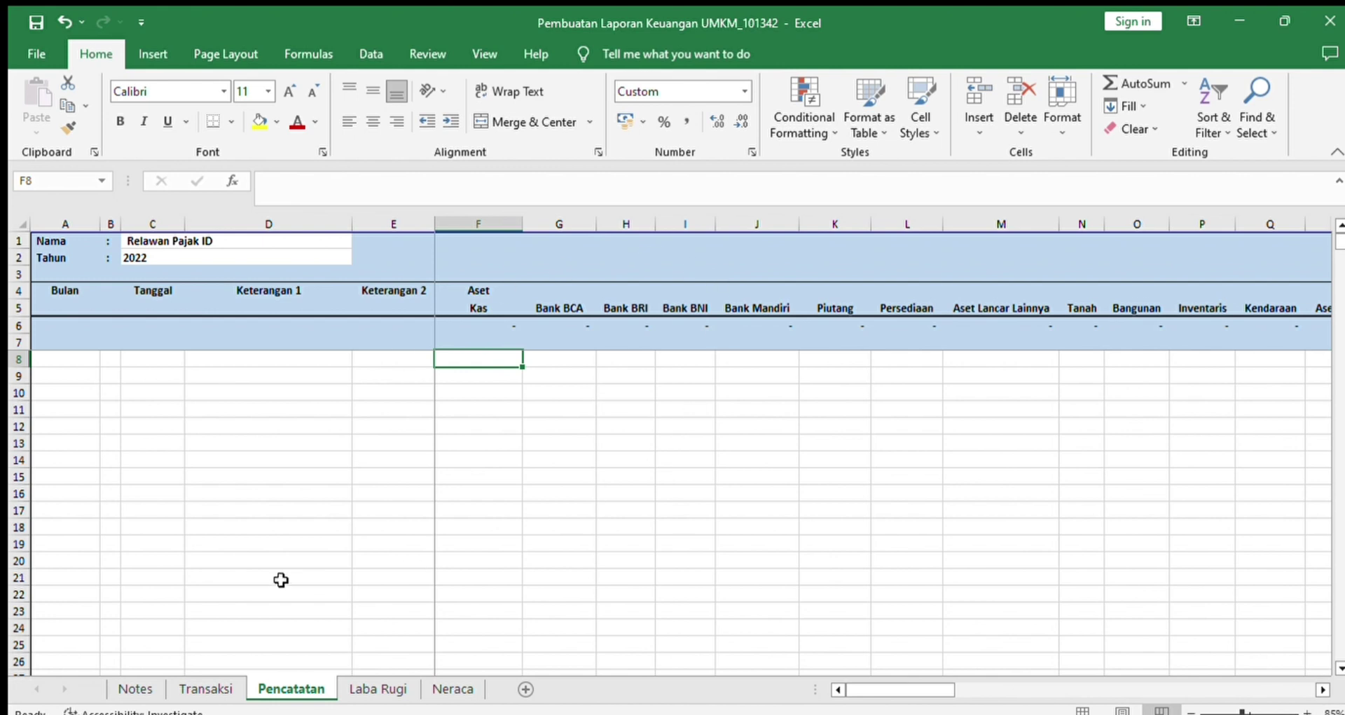
click(65, 359)
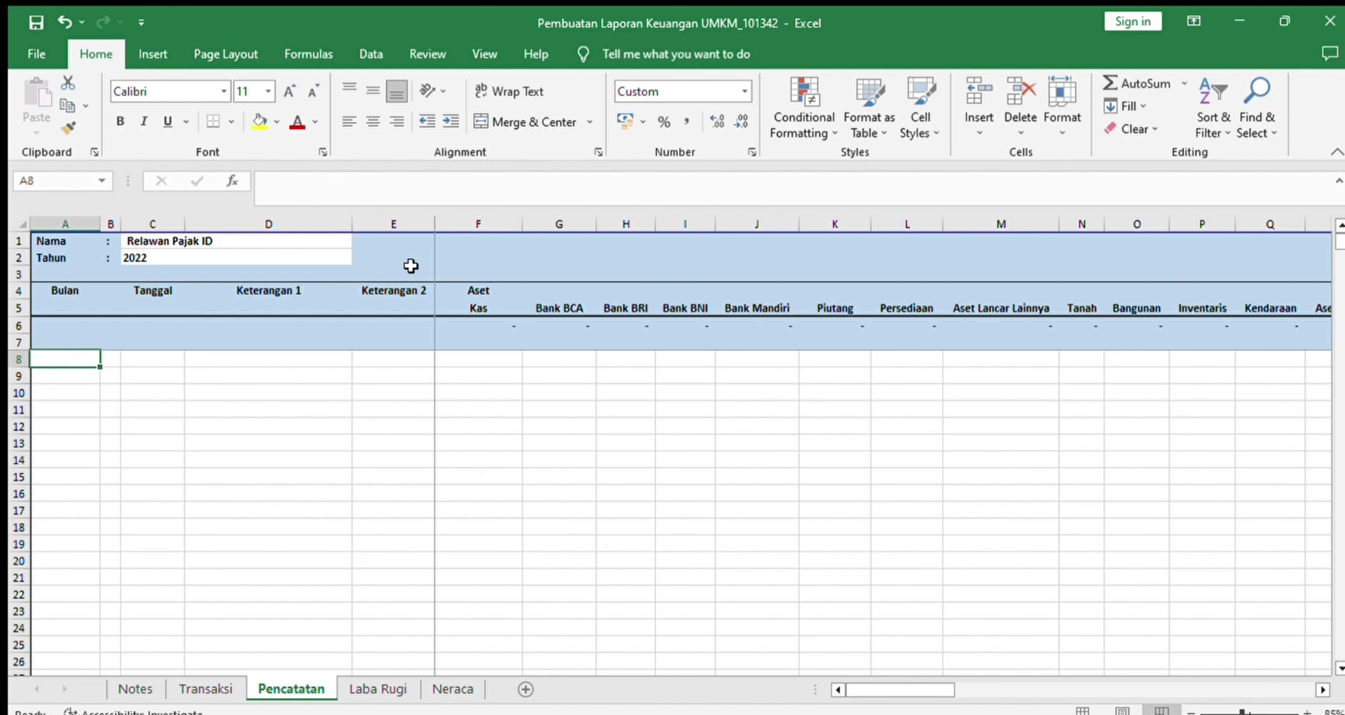
Step: Examine the dates, descriptions and amounts of the first January transactions on the Transaksi sheet
click(183, 687)
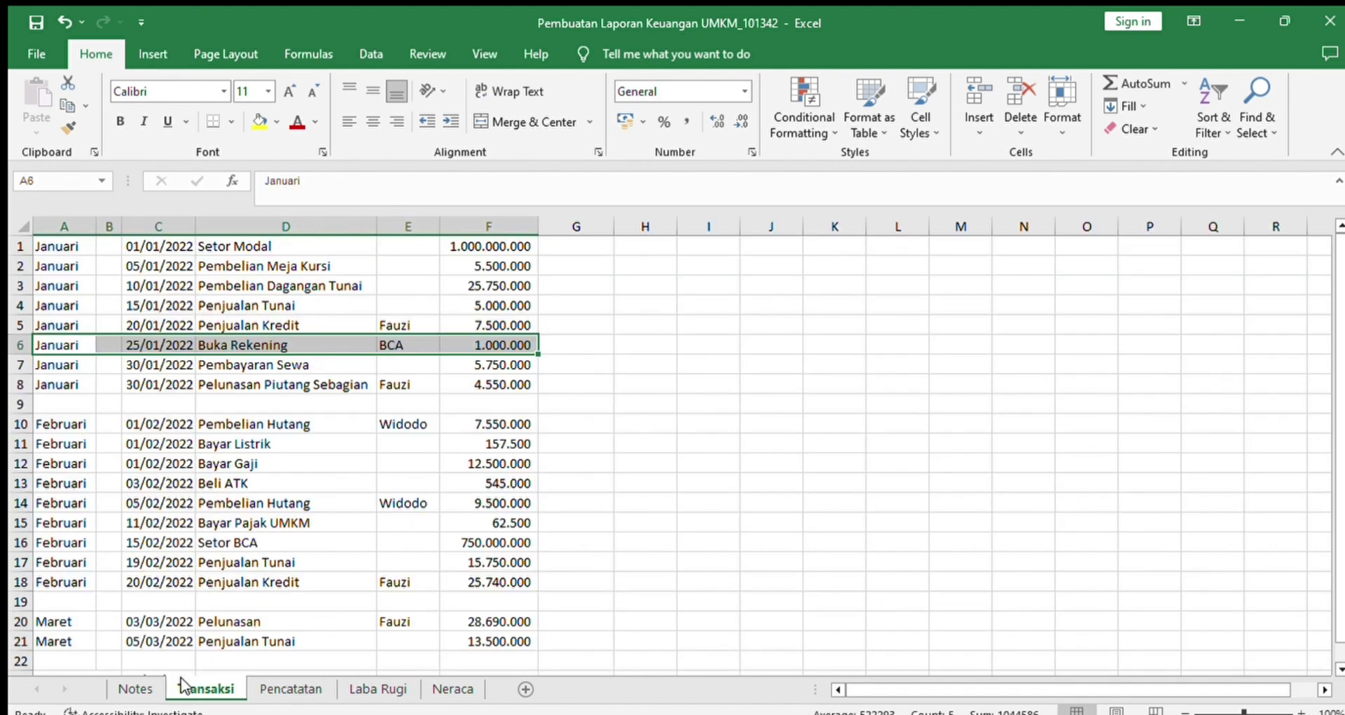
key(Up)
key(Up)
key(Up)
key(Up)
key(Up)
key(Right)
key(Right)
key(Right)
key(Right)
key(Right)
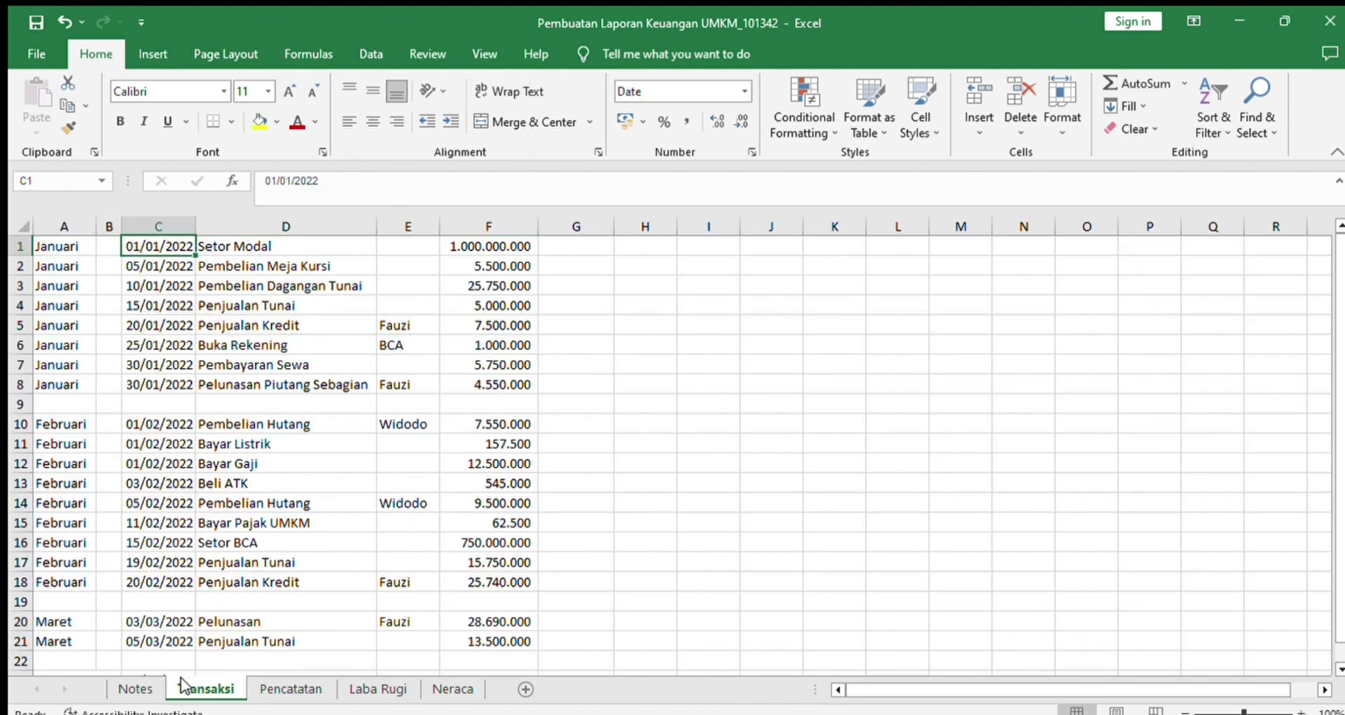
key(Down)
key(Down)
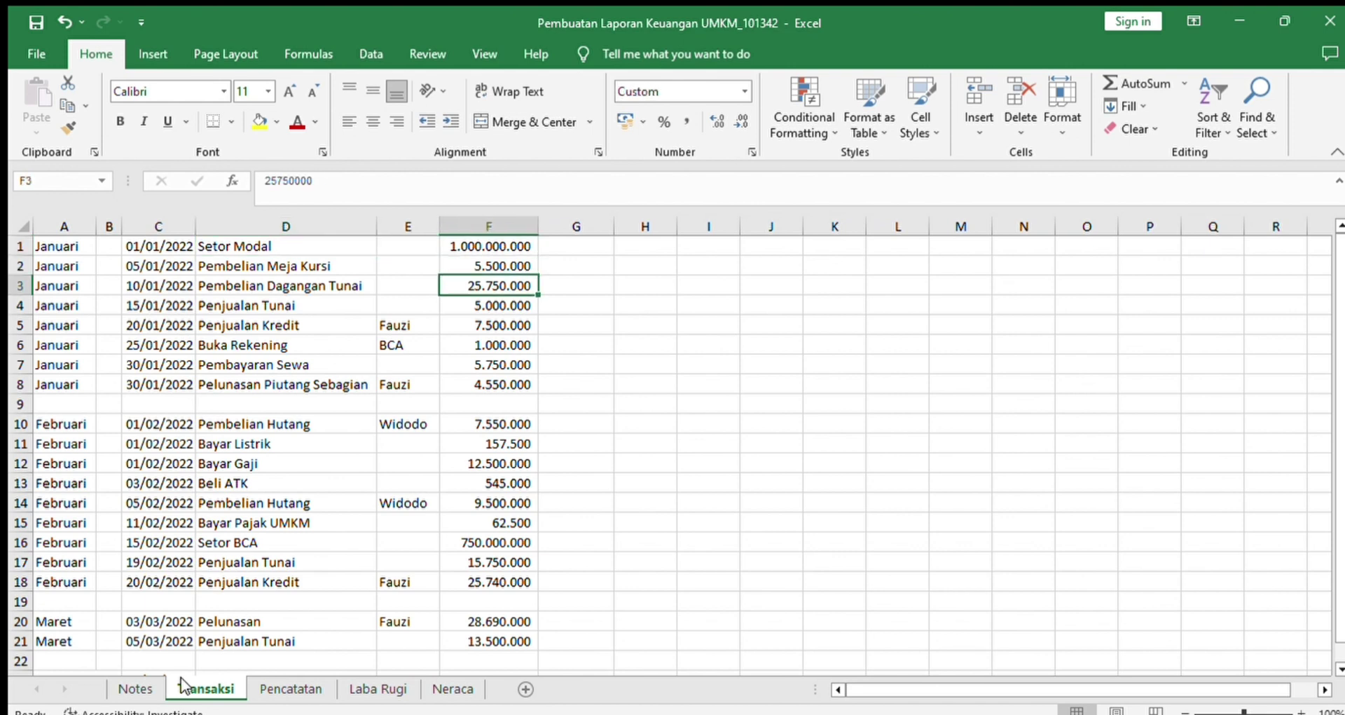
Step: Review the Nama and Tahun fields and the Bulan, Tanggal and Keterangan 1 columns on the Pencatatan sheet
click(296, 690)
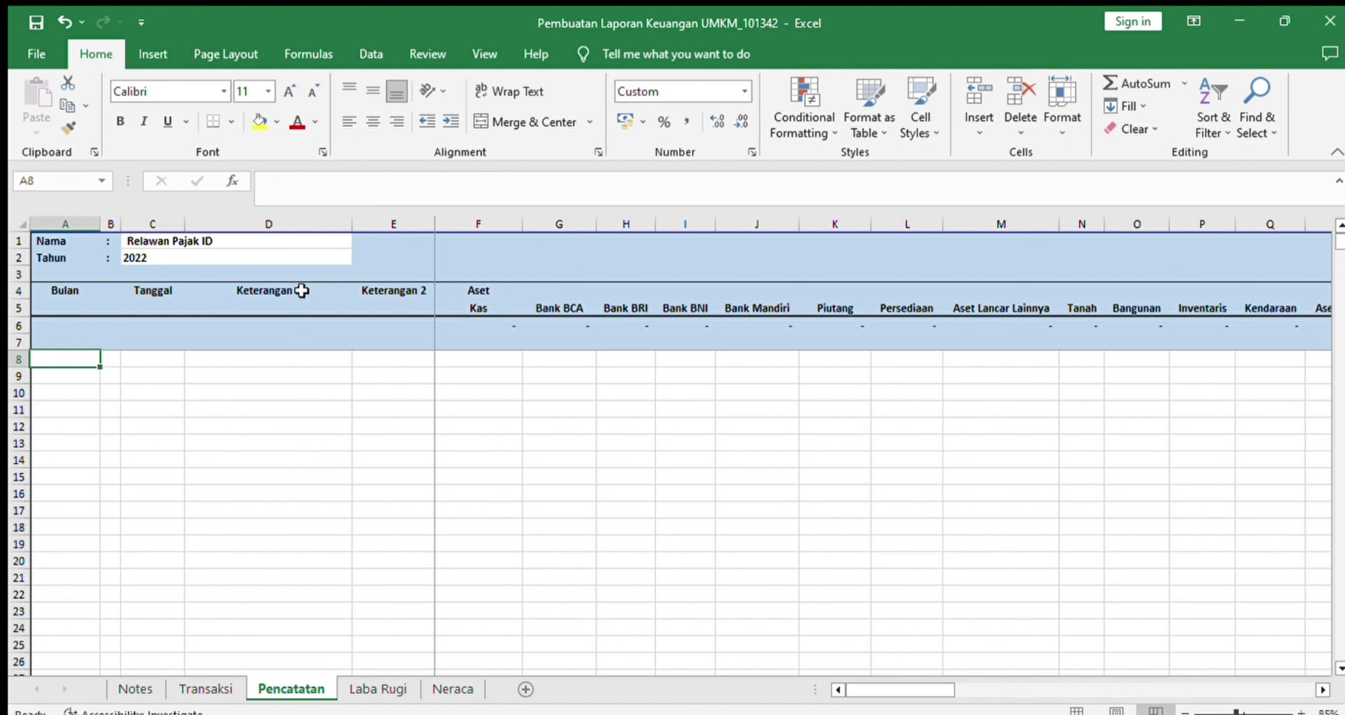
click(401, 245)
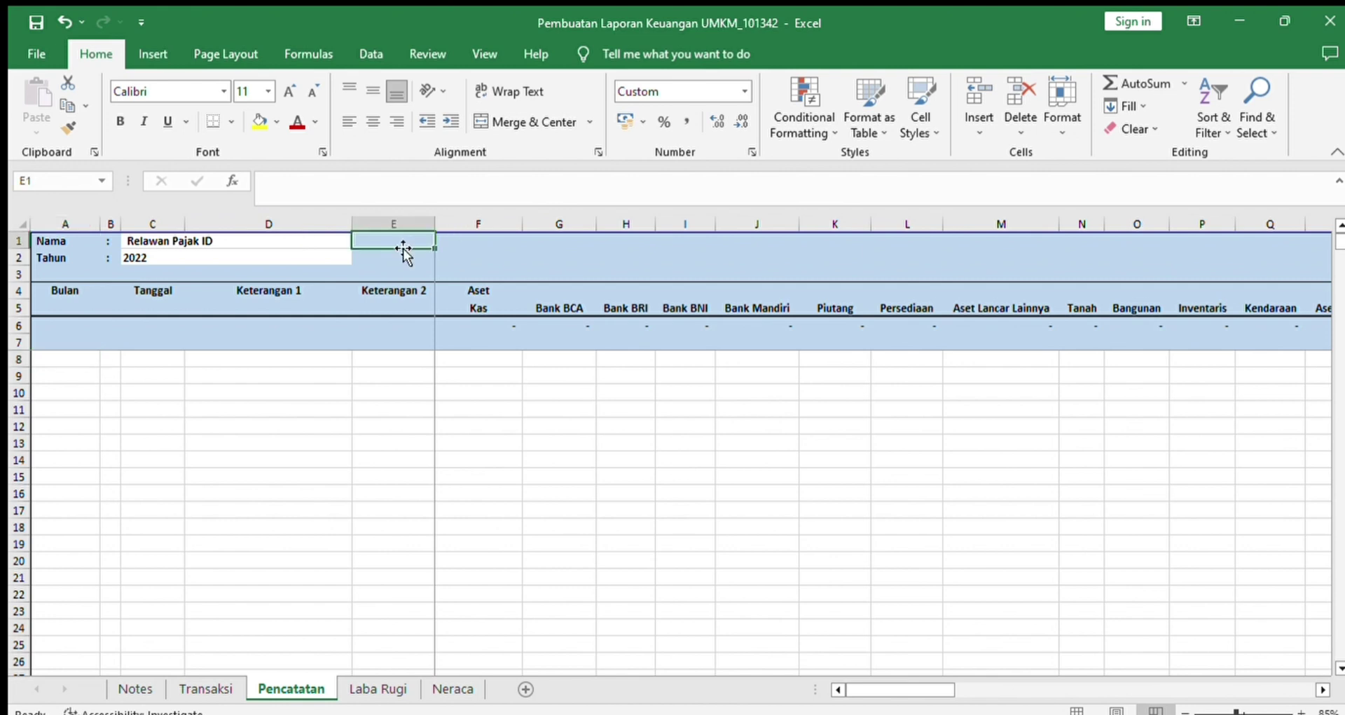
click(266, 238)
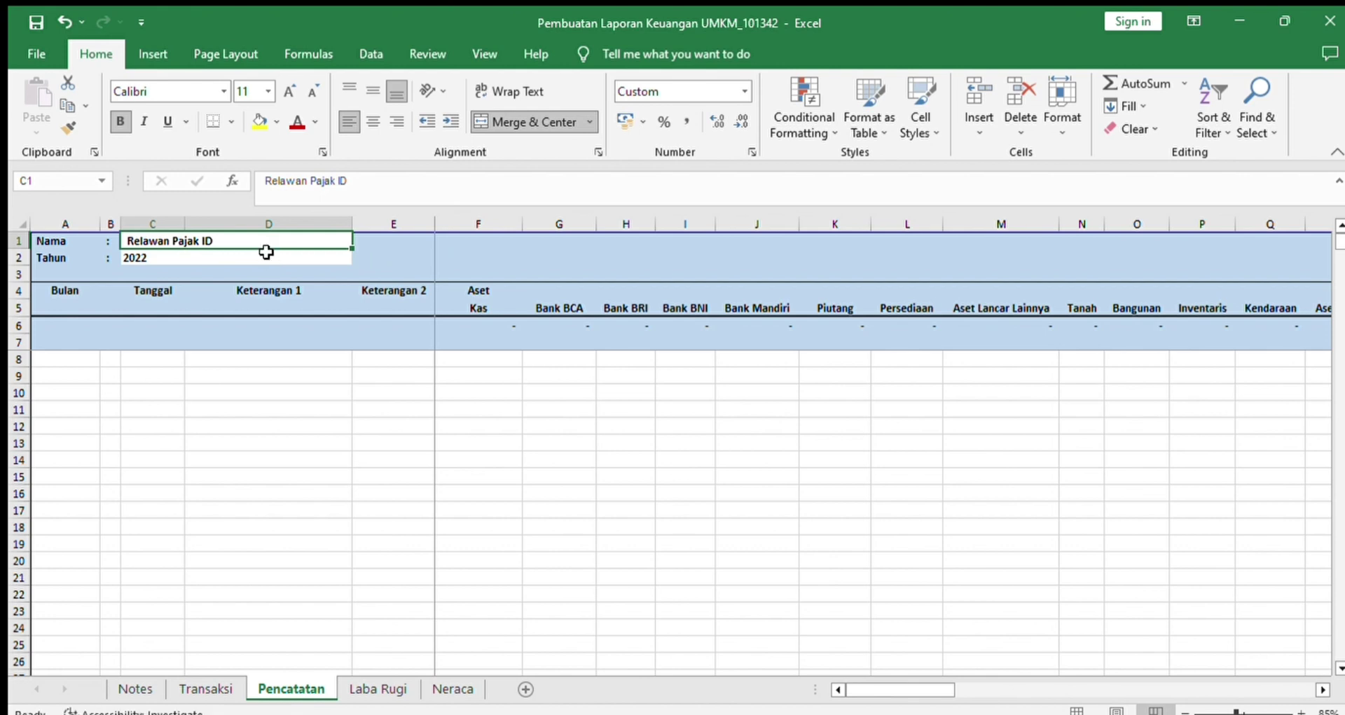
click(266, 254)
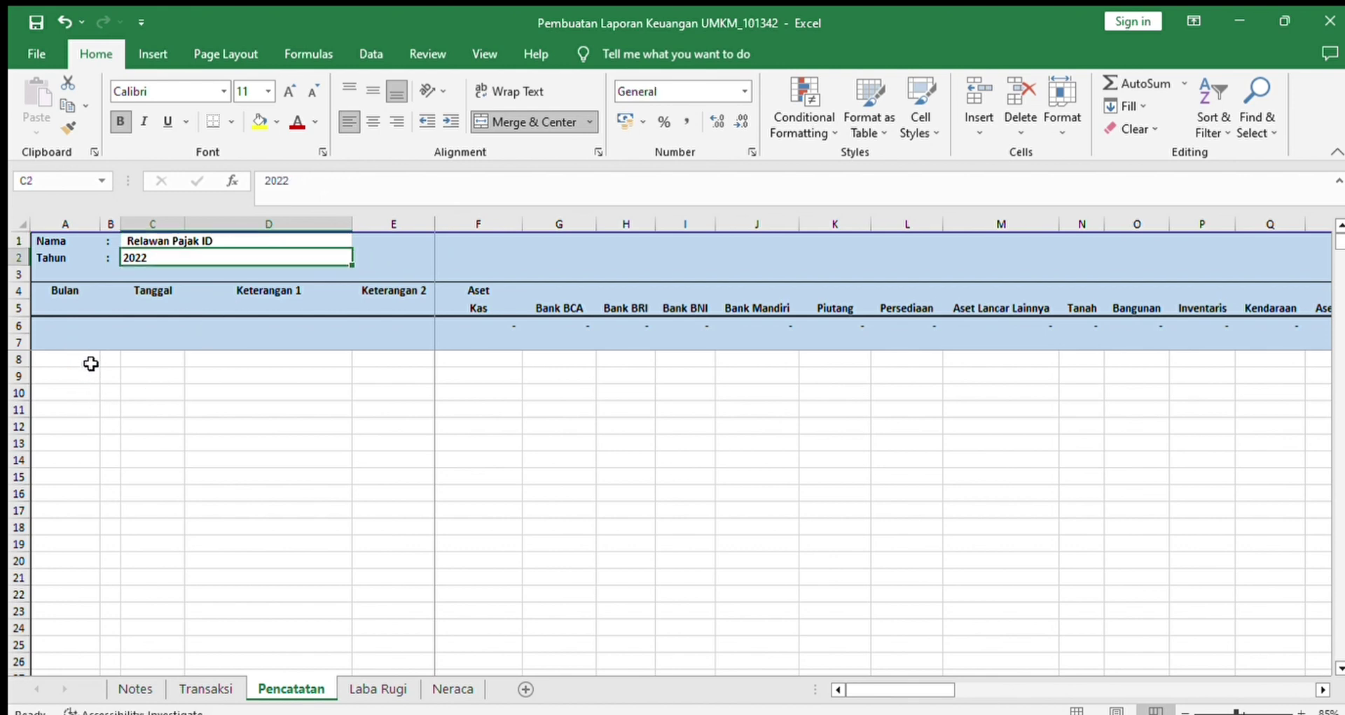
click(90, 363)
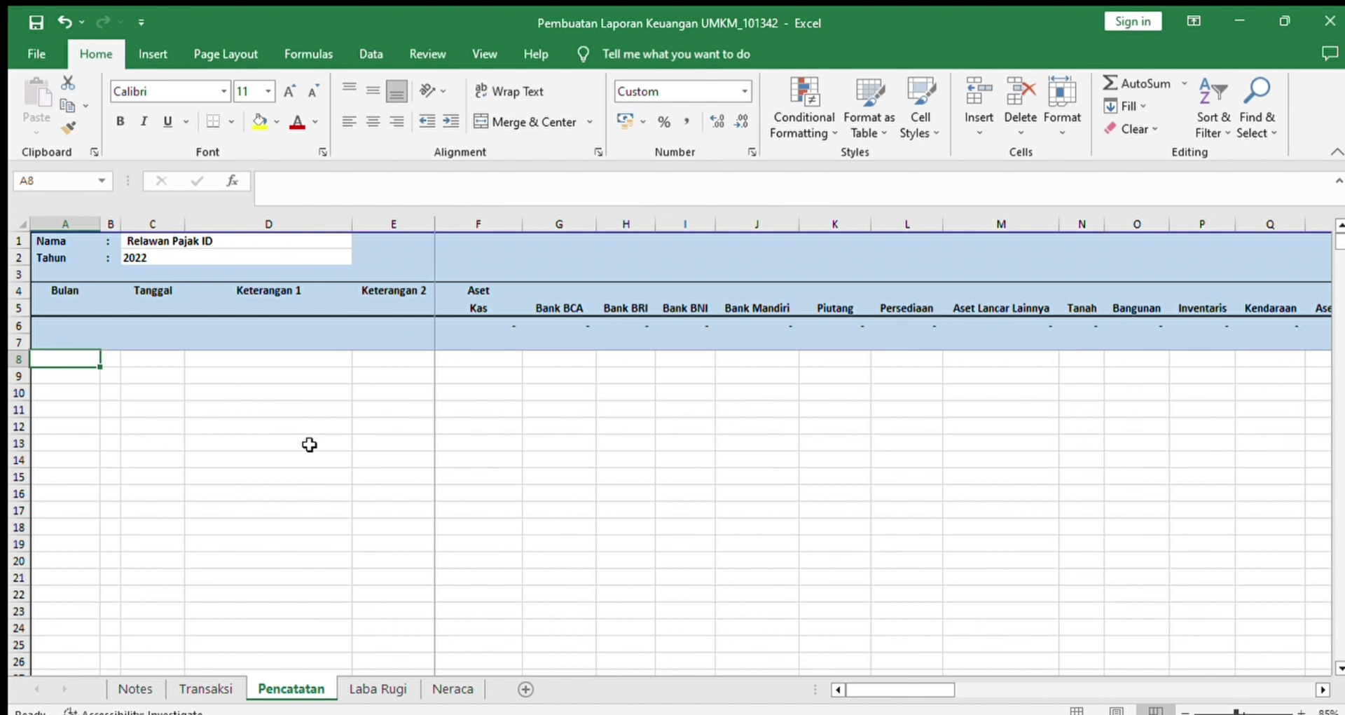
drag(65, 289, 62, 362)
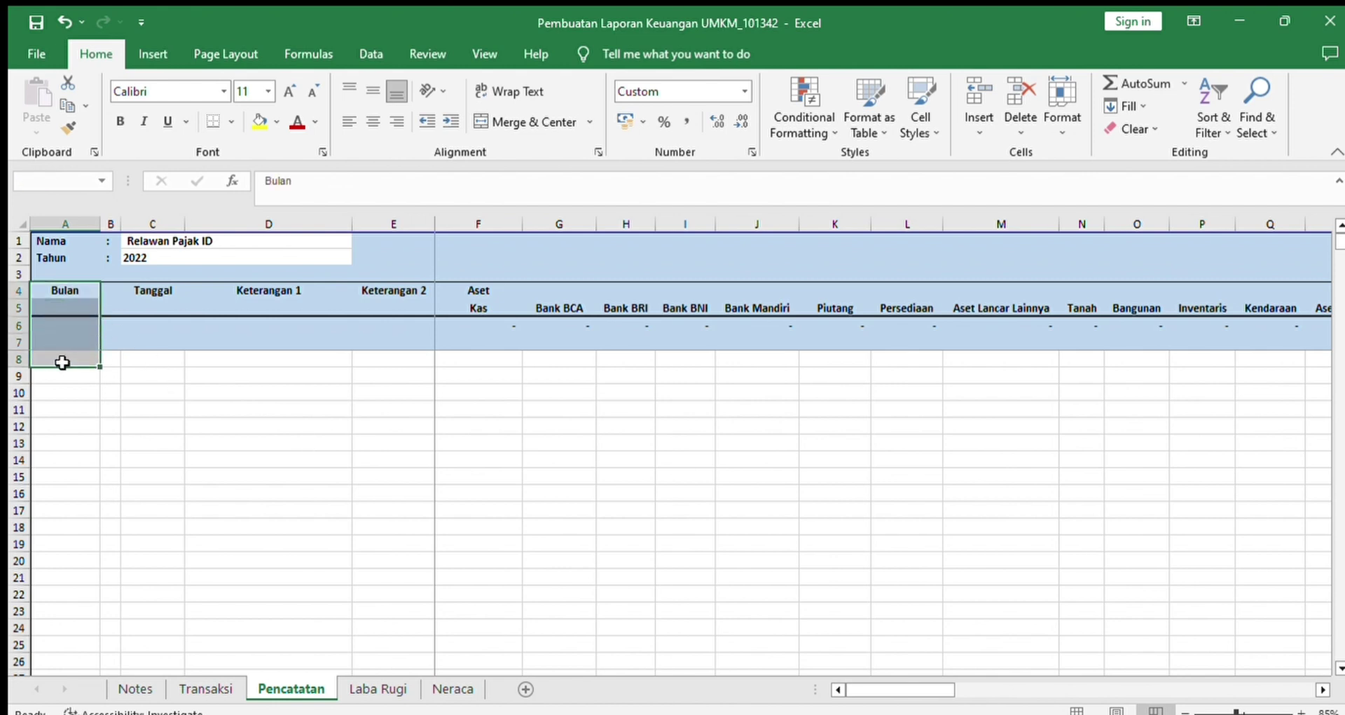
drag(157, 291, 160, 370)
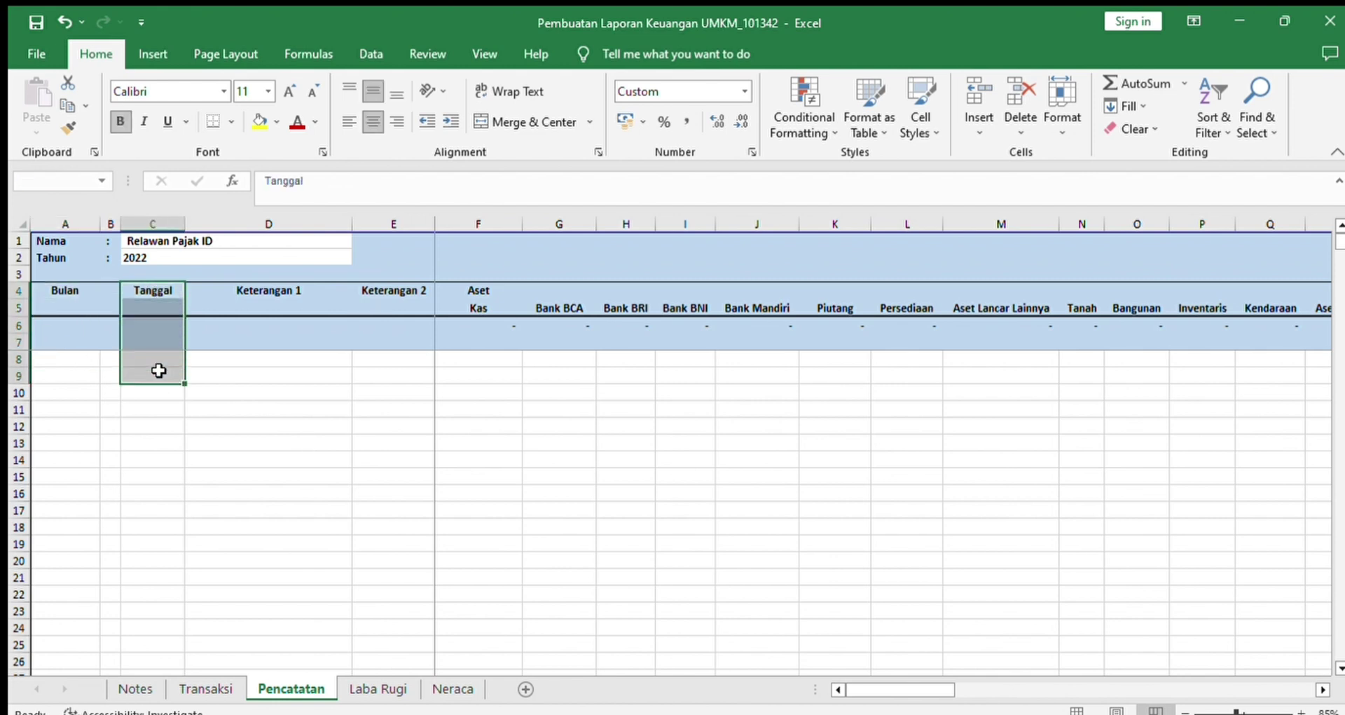
drag(292, 291, 293, 368)
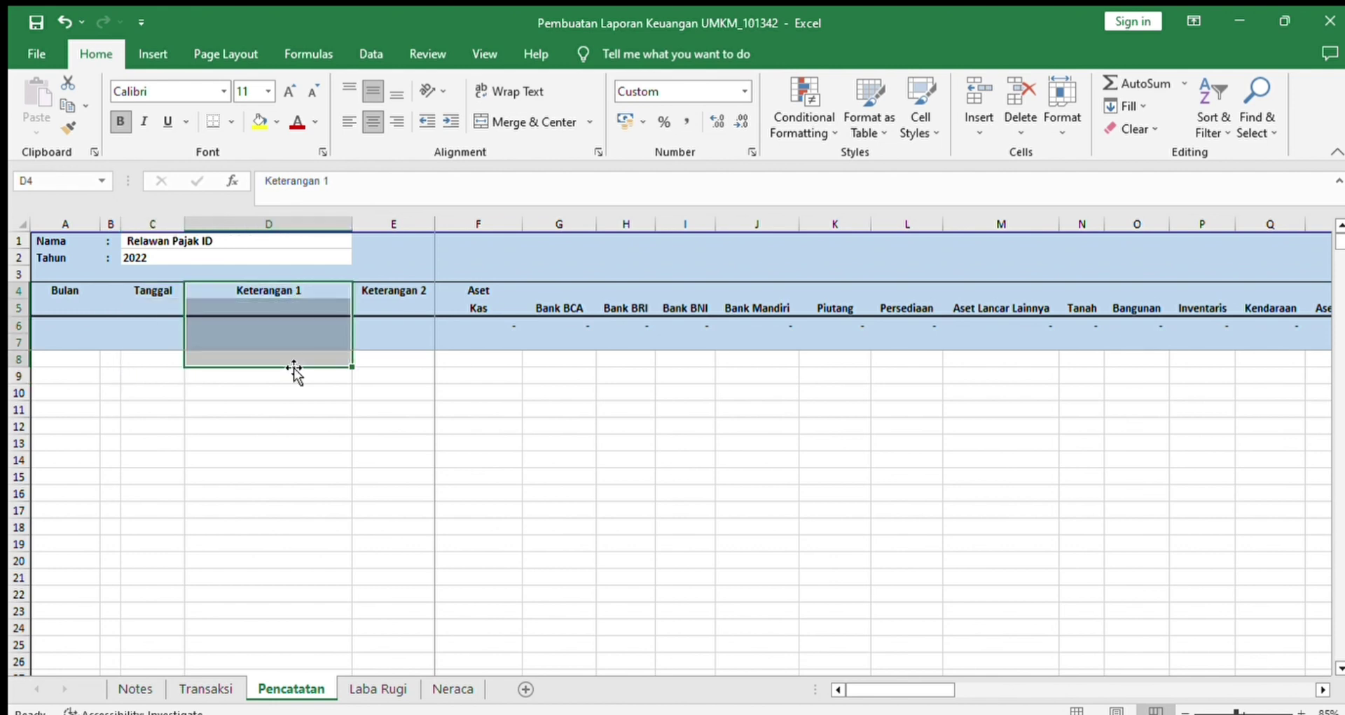
click(528, 388)
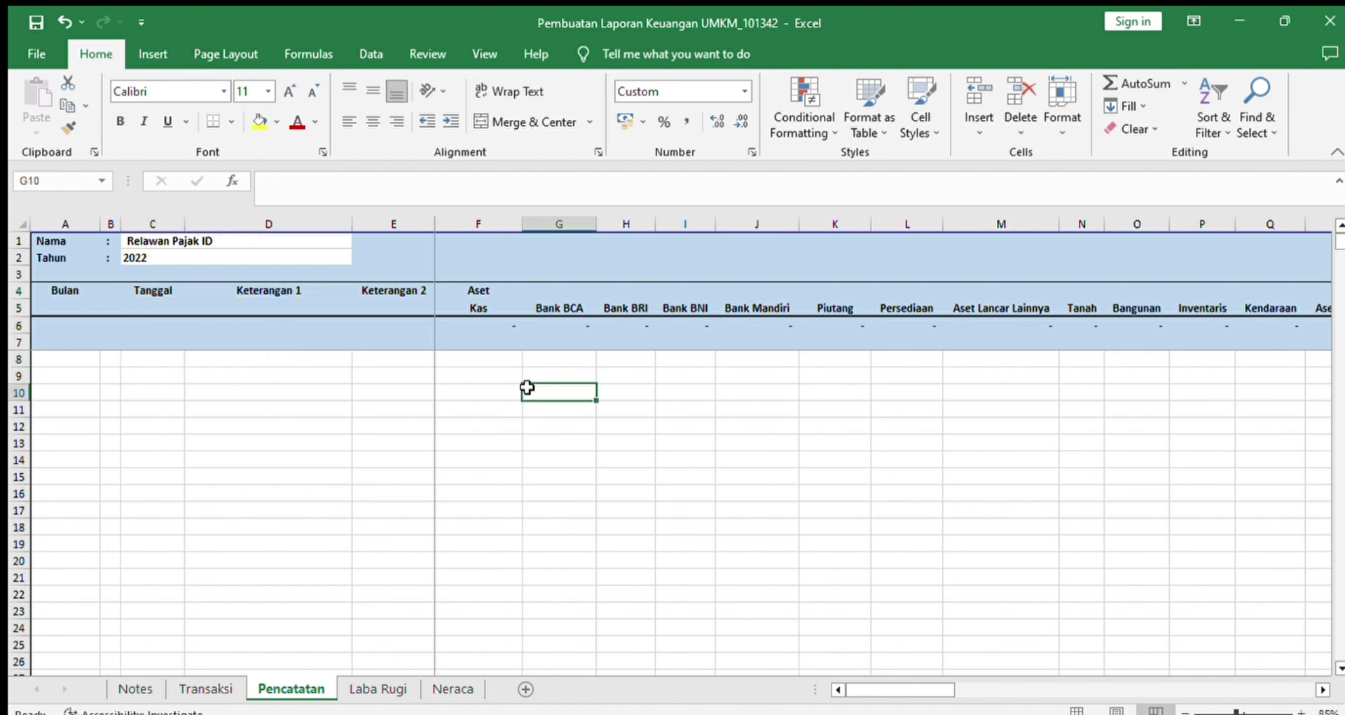
Step: Review the month headings and the Tahunan column of the Laba Rugi report
click(372, 679)
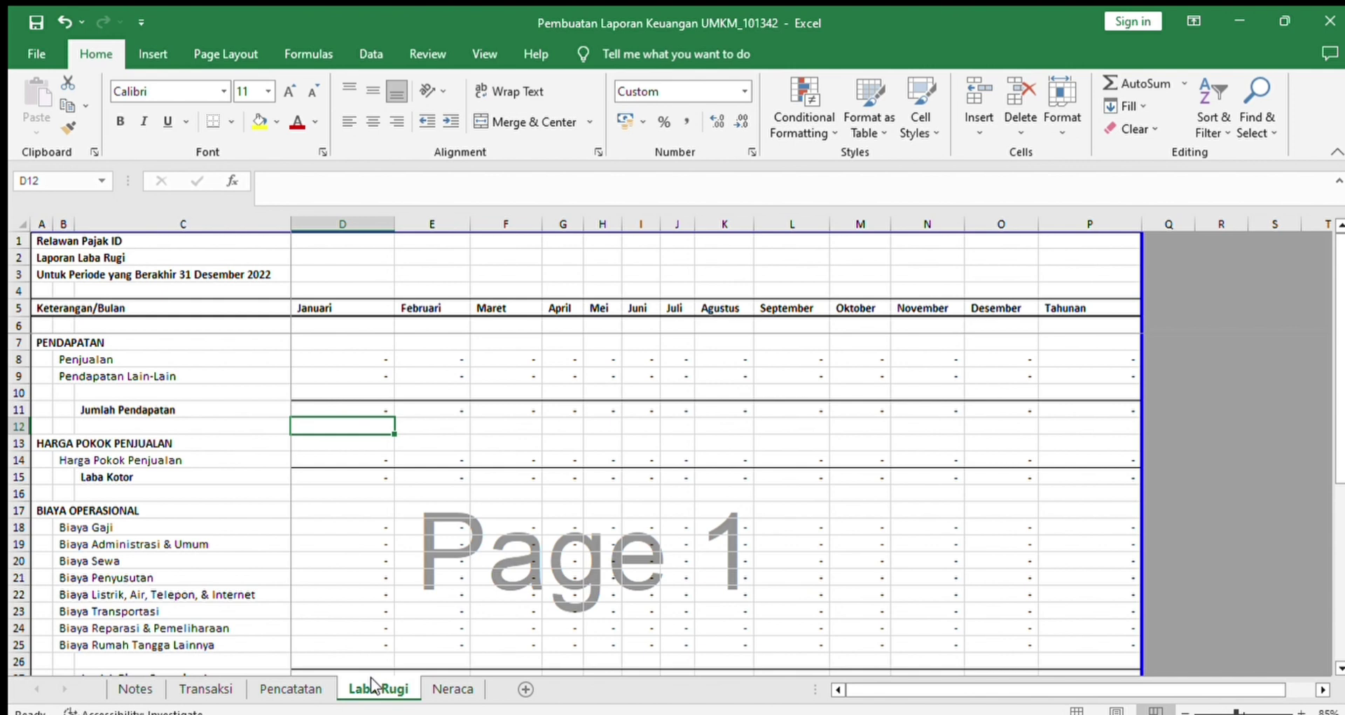
click(373, 303)
click(791, 307)
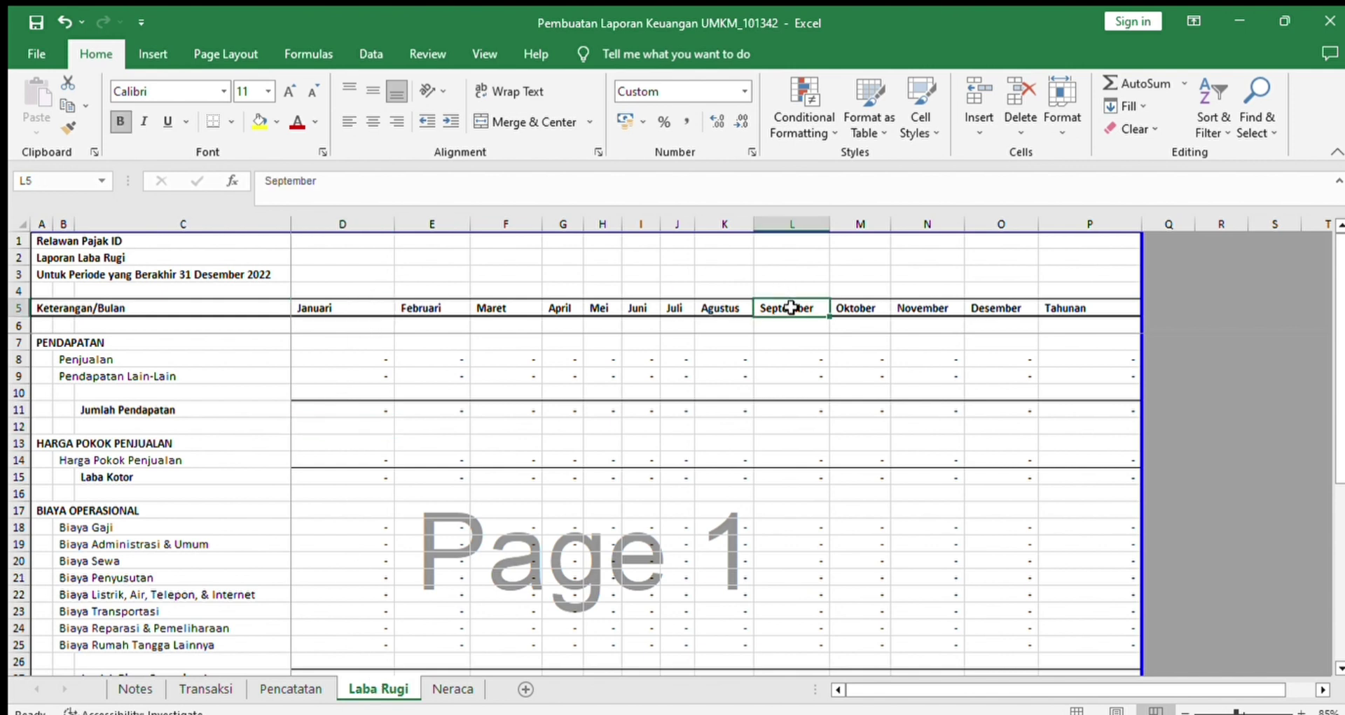
click(1070, 308)
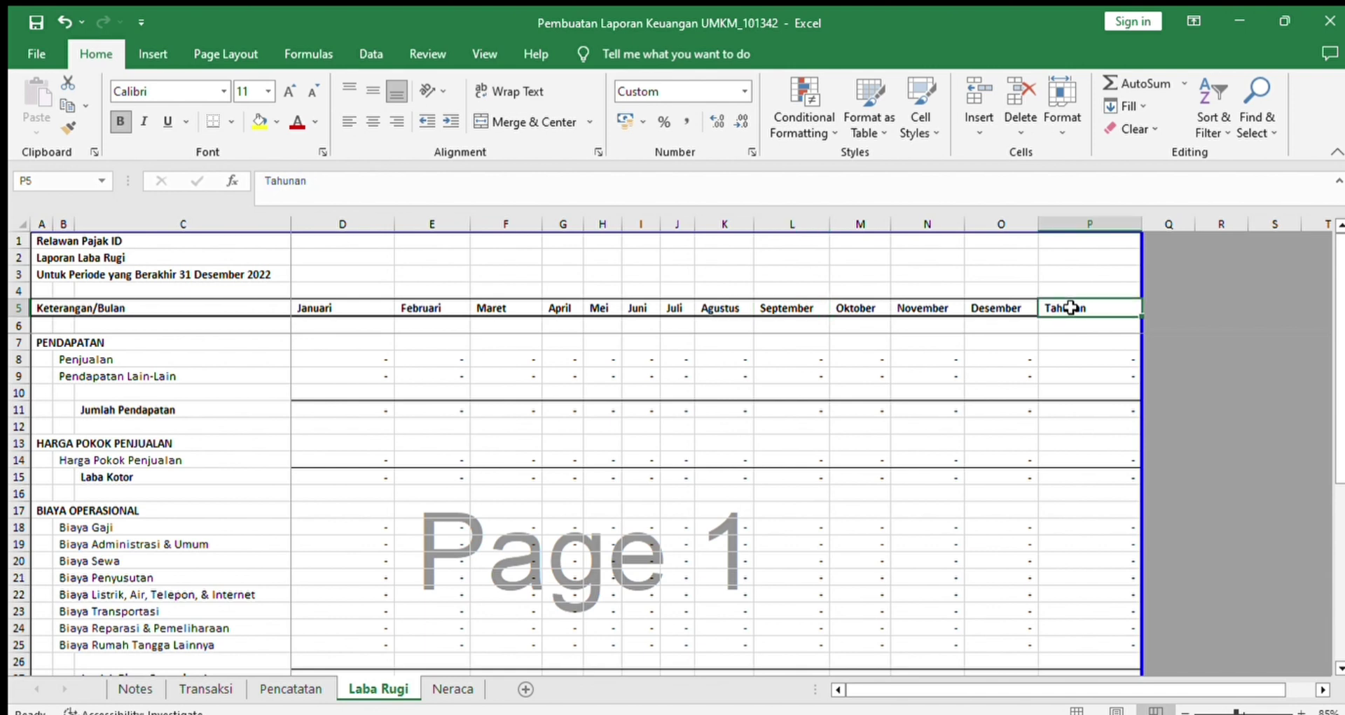
Step: Review the month headings on the Neraca sheet and inspect the January Kas formula
click(453, 690)
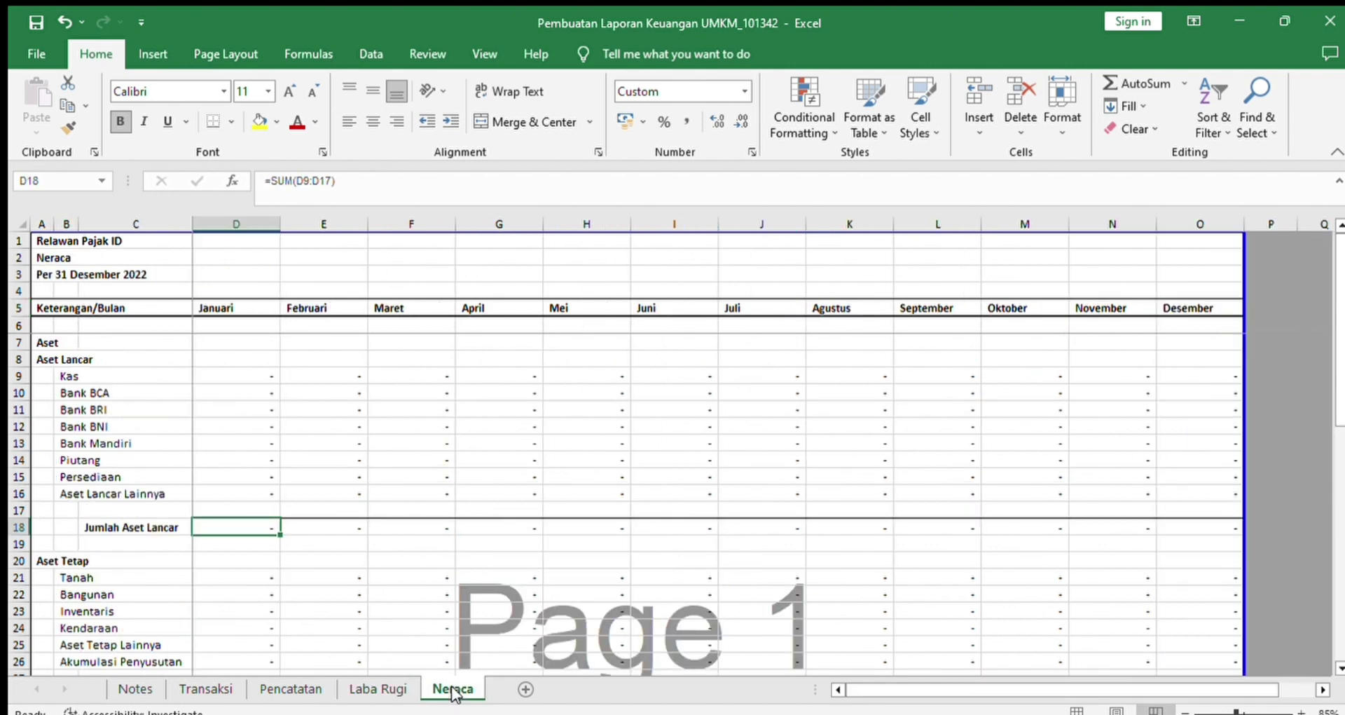
click(261, 306)
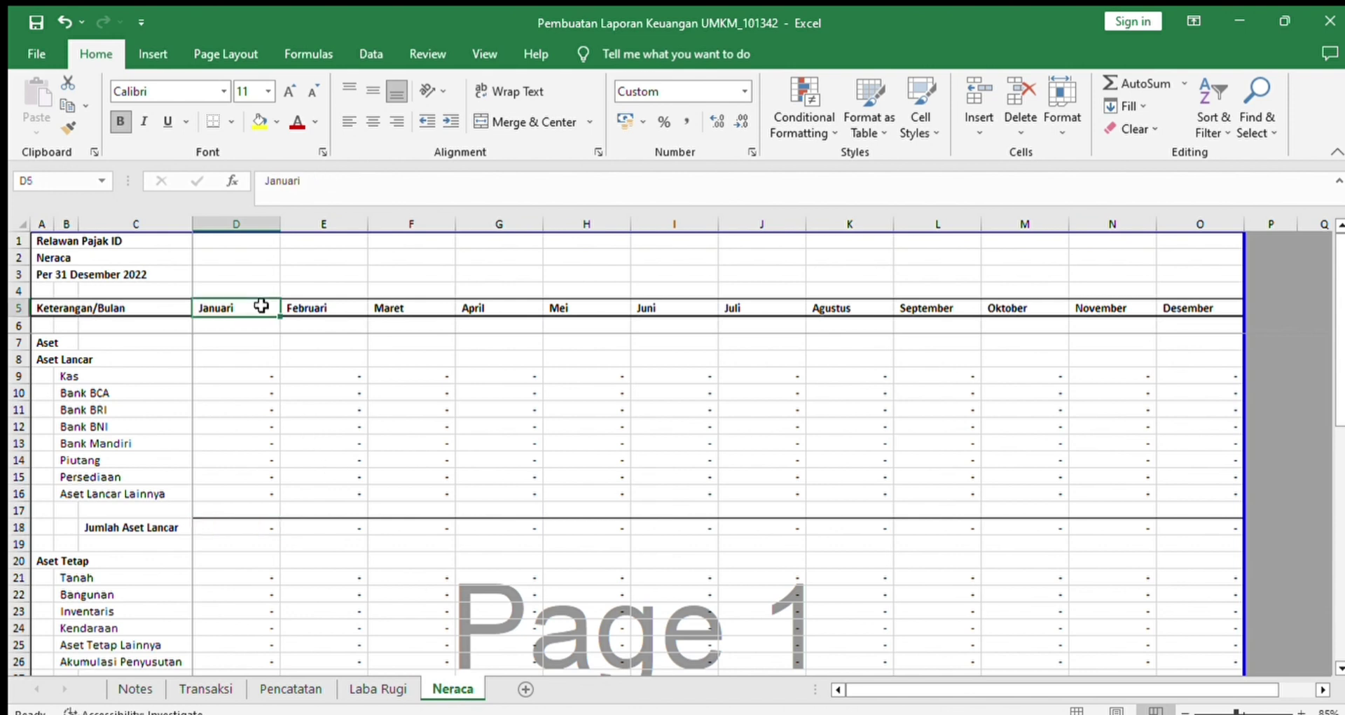
click(347, 308)
click(396, 308)
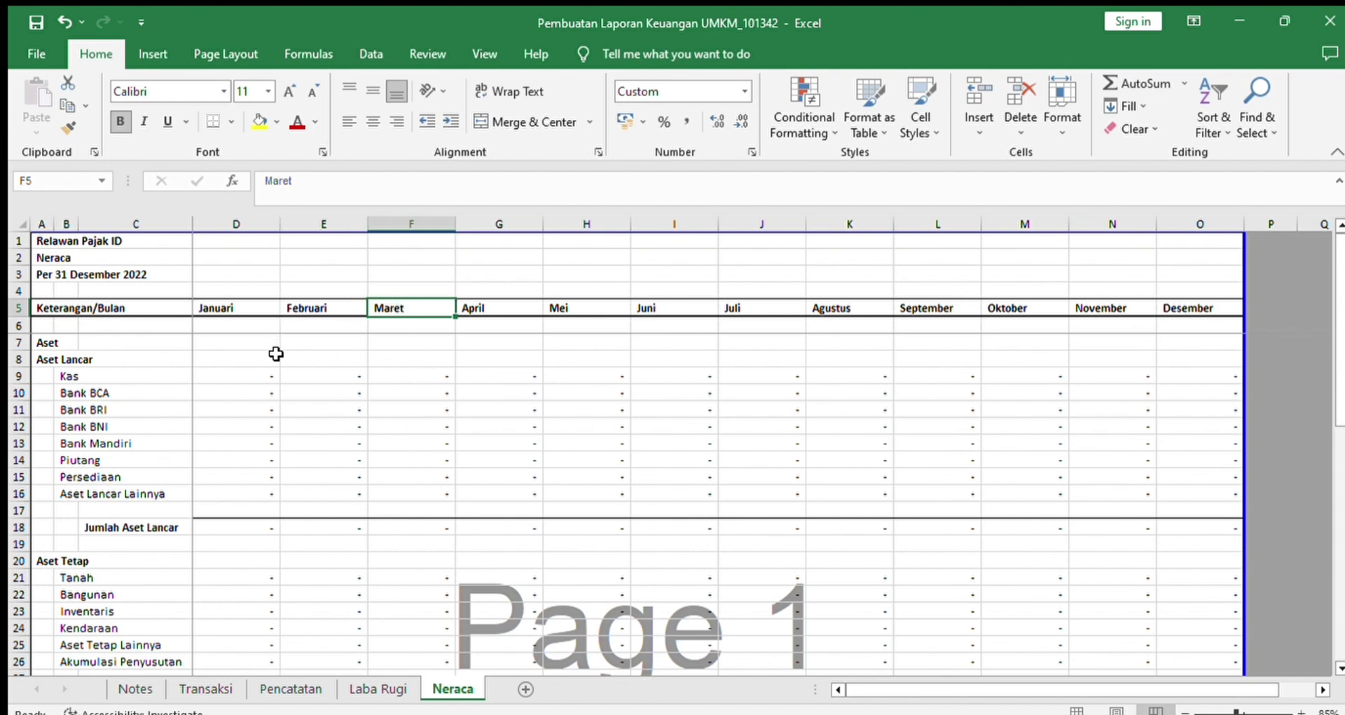
click(270, 379)
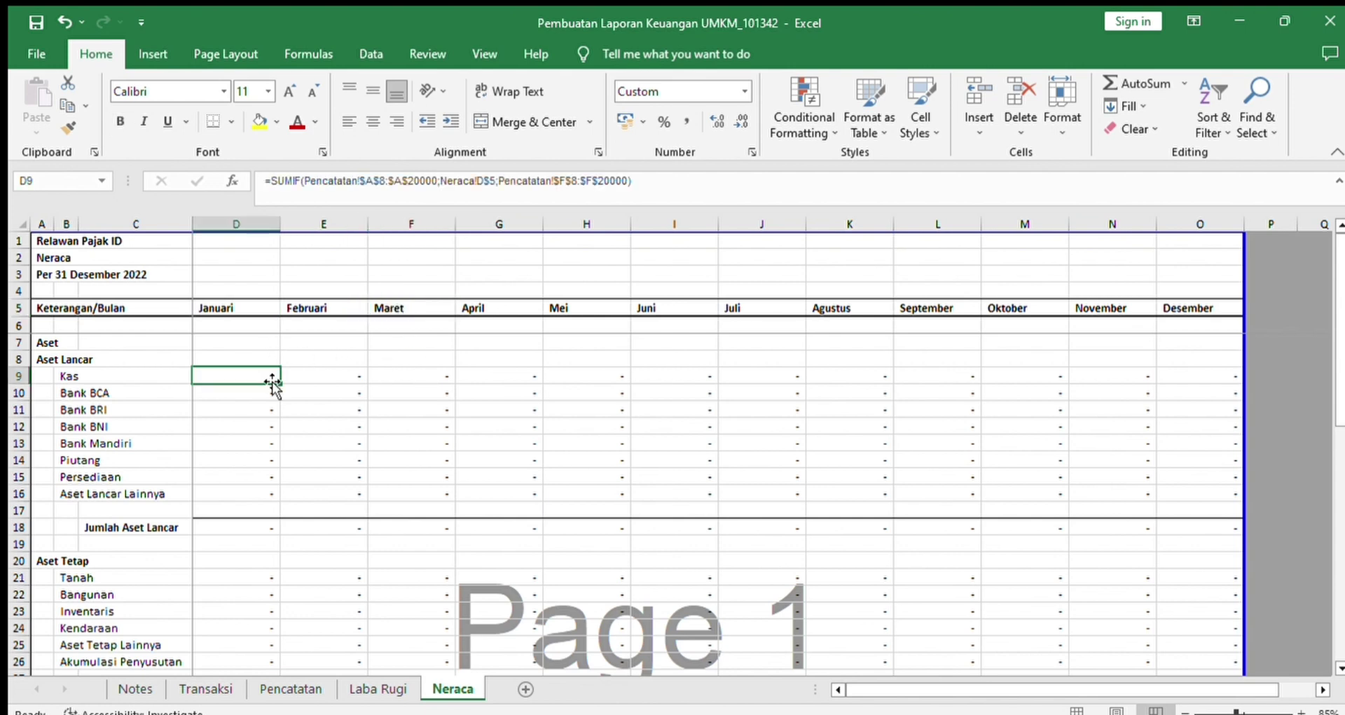
Step: Inspect the Penjualan formulas for Januari and Februari on the Laba Rugi sheet
click(363, 690)
click(376, 360)
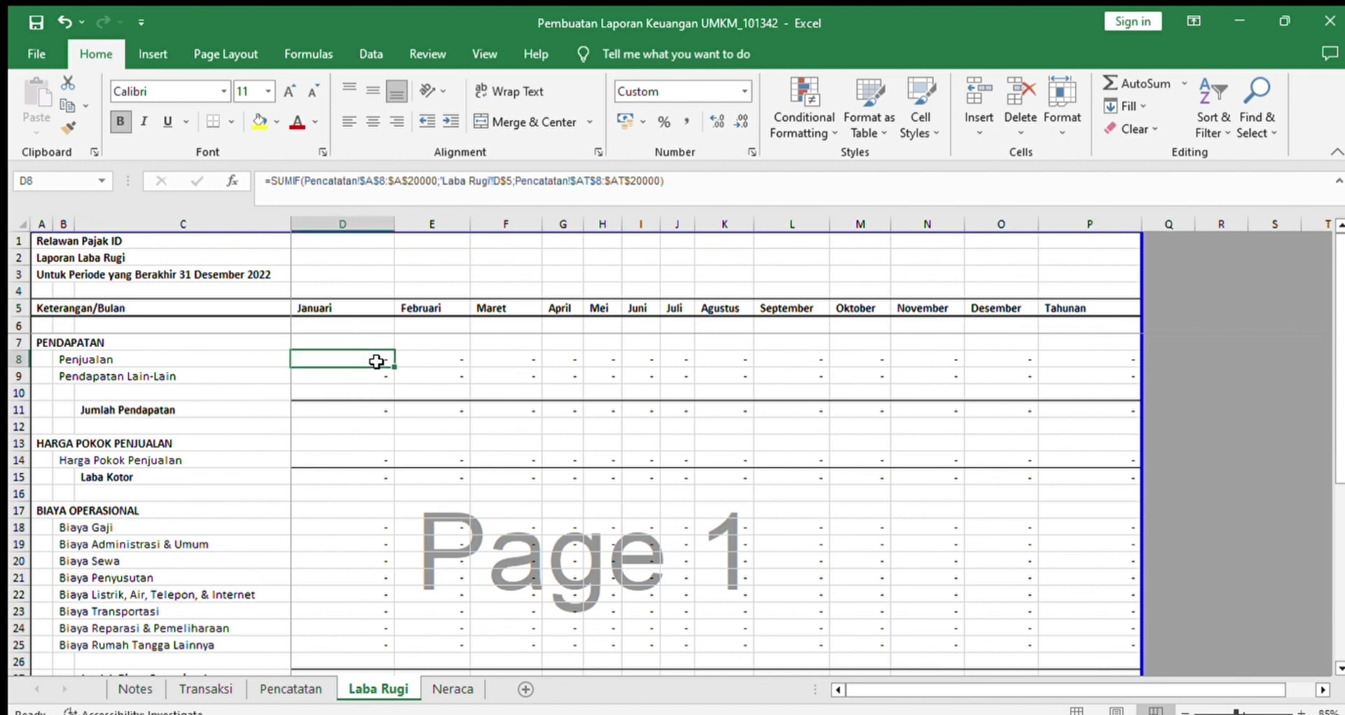
click(447, 362)
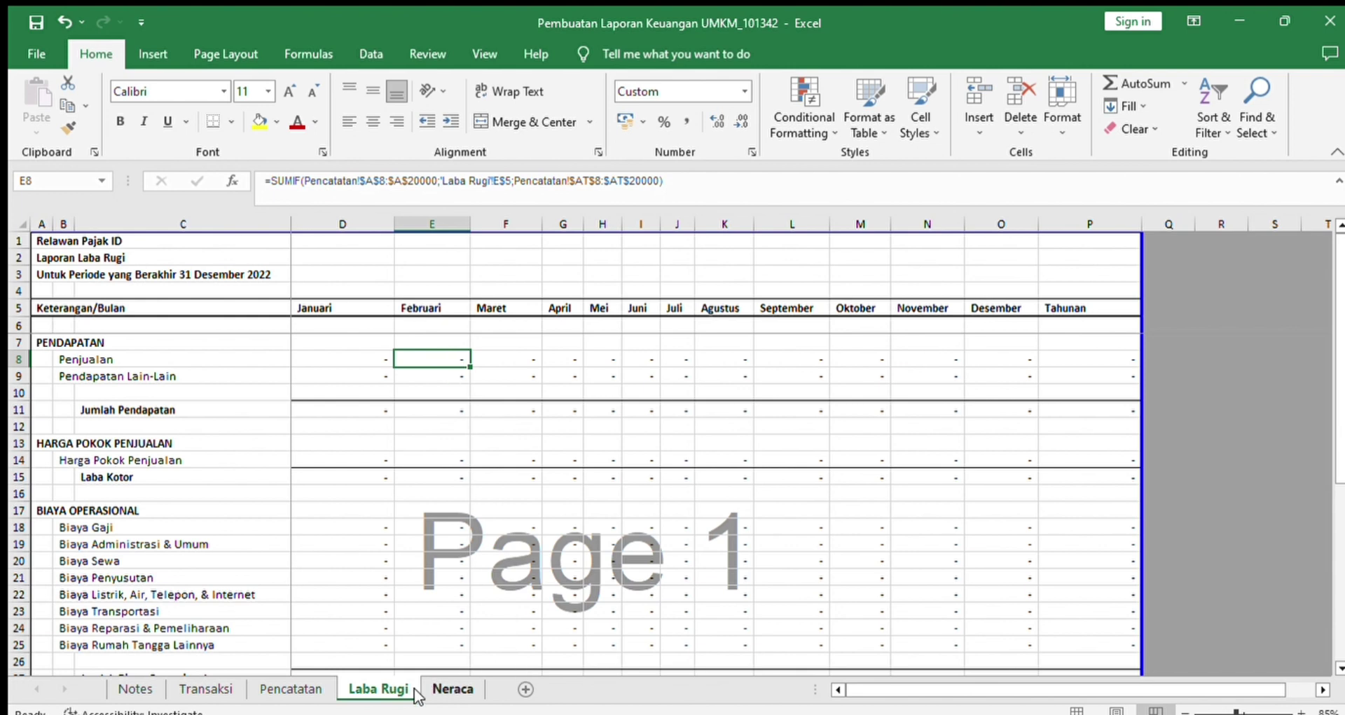
Step: Return to the Pencatatan sheet by way of Neraca and select the first empty Bulan cell, A8
click(437, 689)
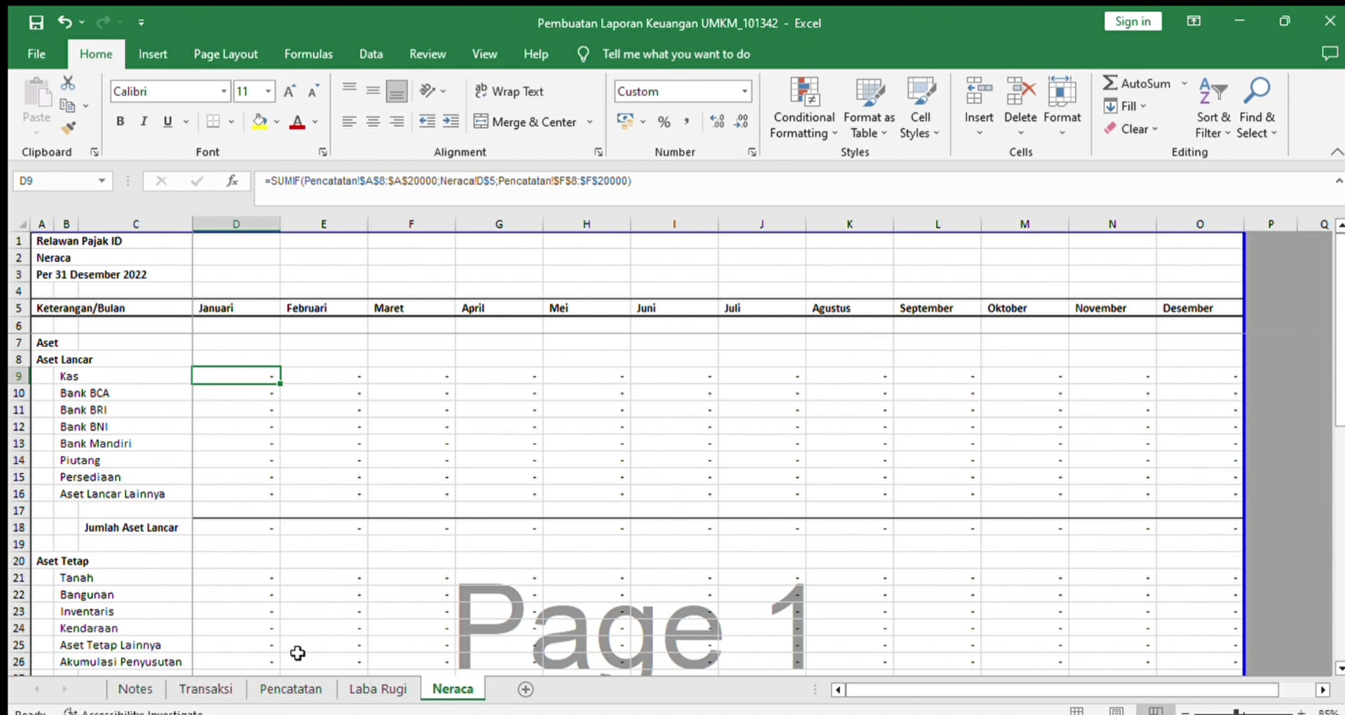
click(306, 687)
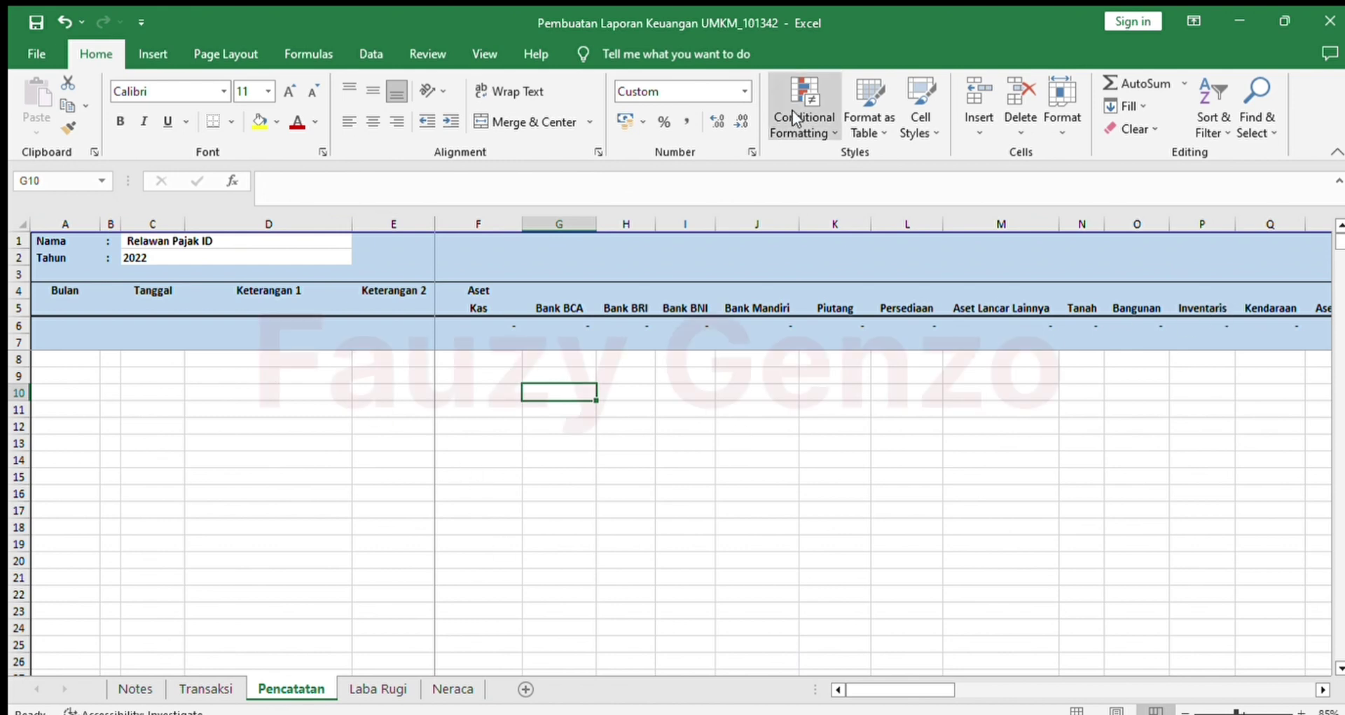
key(Up)
key(Up)
key(Left)
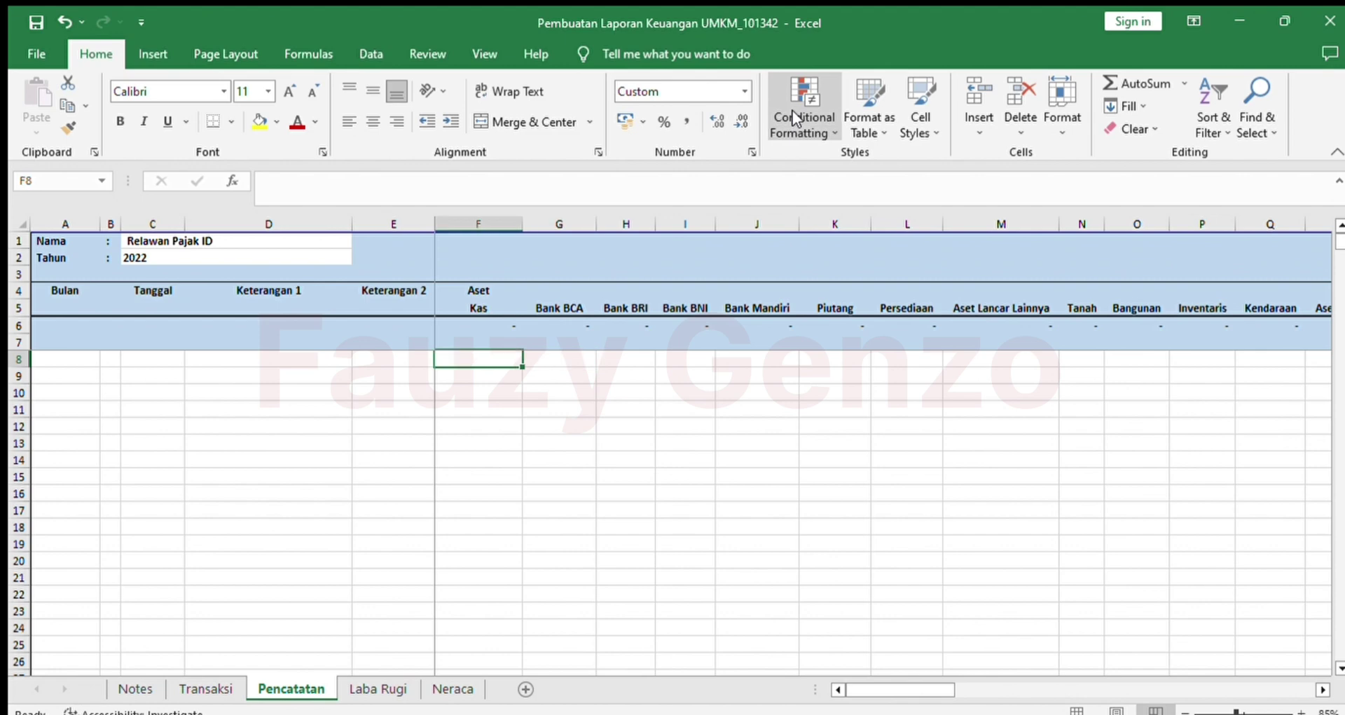
key(Home)
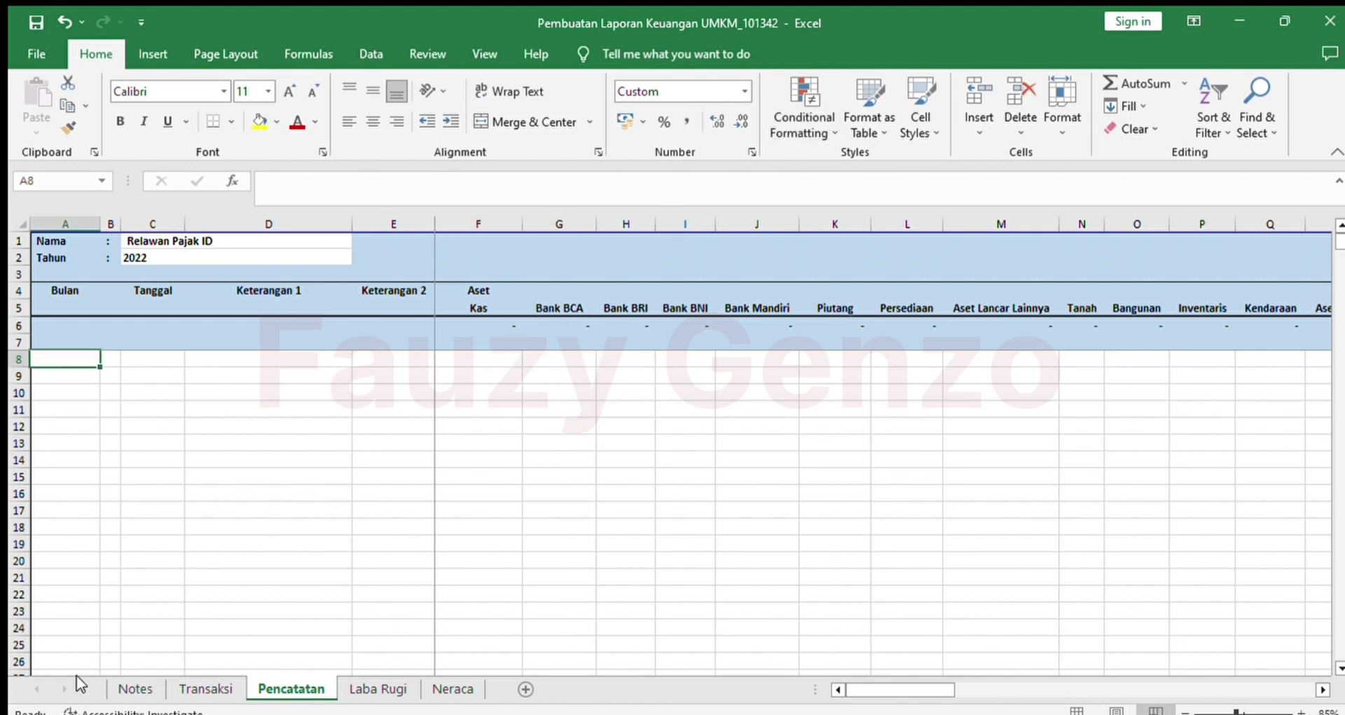
Step: Review the month and date fields of the first January entry on the Transaksi sheet
click(195, 691)
key(Up)
key(Up)
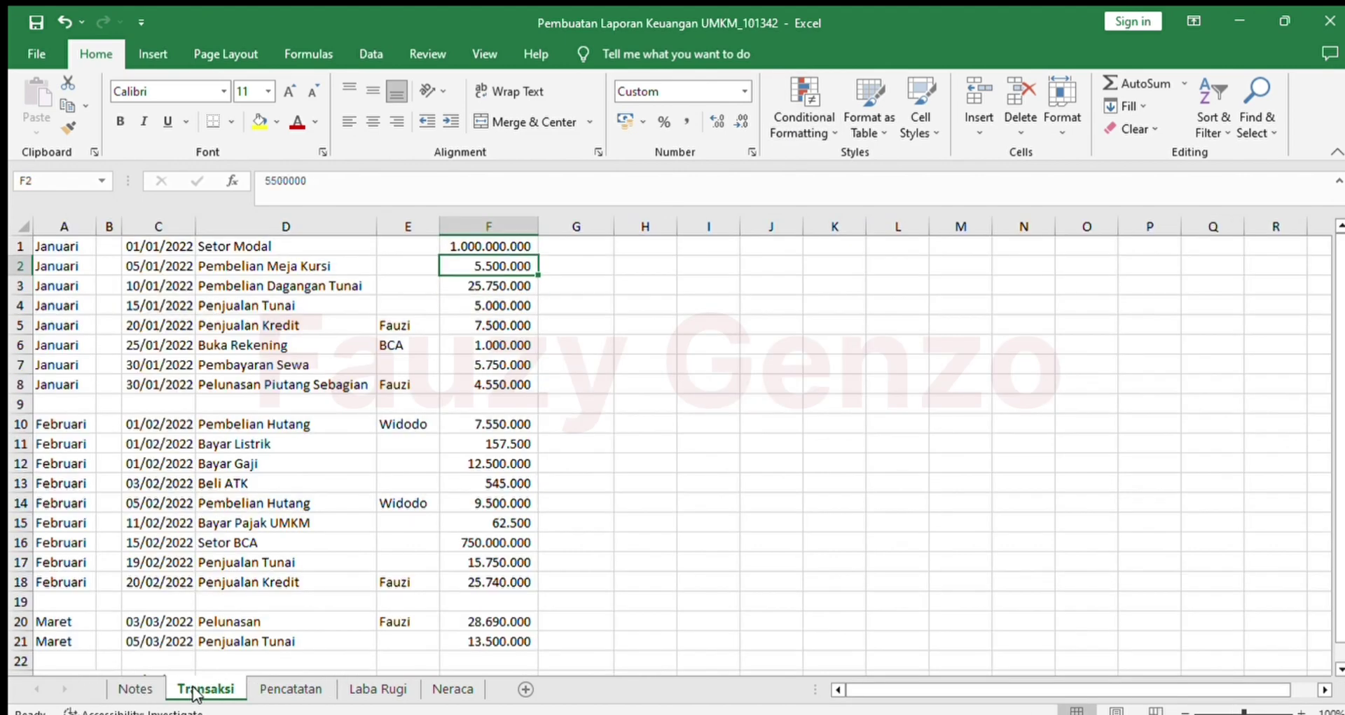
key(Left)
key(Left)
key(Left)
key(Left)
key(Left)
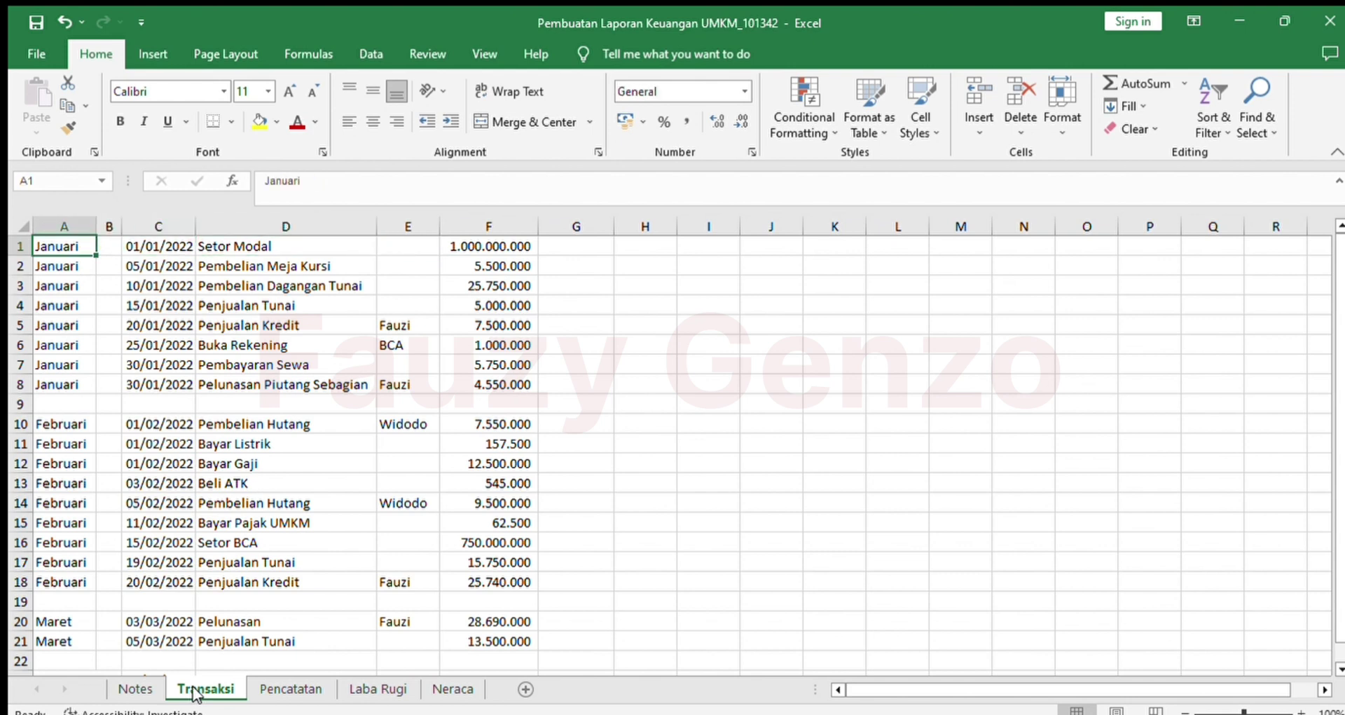
key(Right)
key(Right)
key(Right)
key(Right)
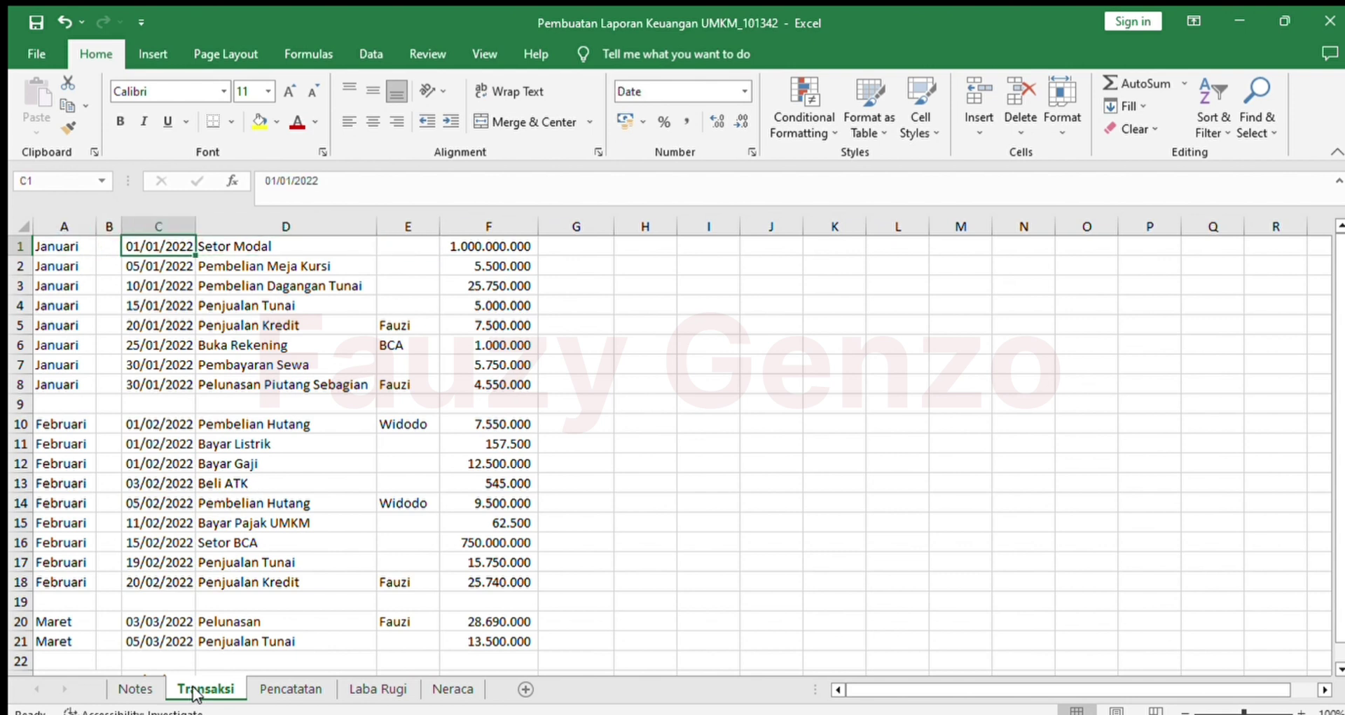
Step: Copy the whole Setor Modal entry, cells A1:F1, from the Transaksi sheet
key(Left)
key(Left)
key(Left)
key(Left)
key(shift+Right)
key(shift+Right)
key(shift+Right)
key(shift+Right)
key(shift+Right)
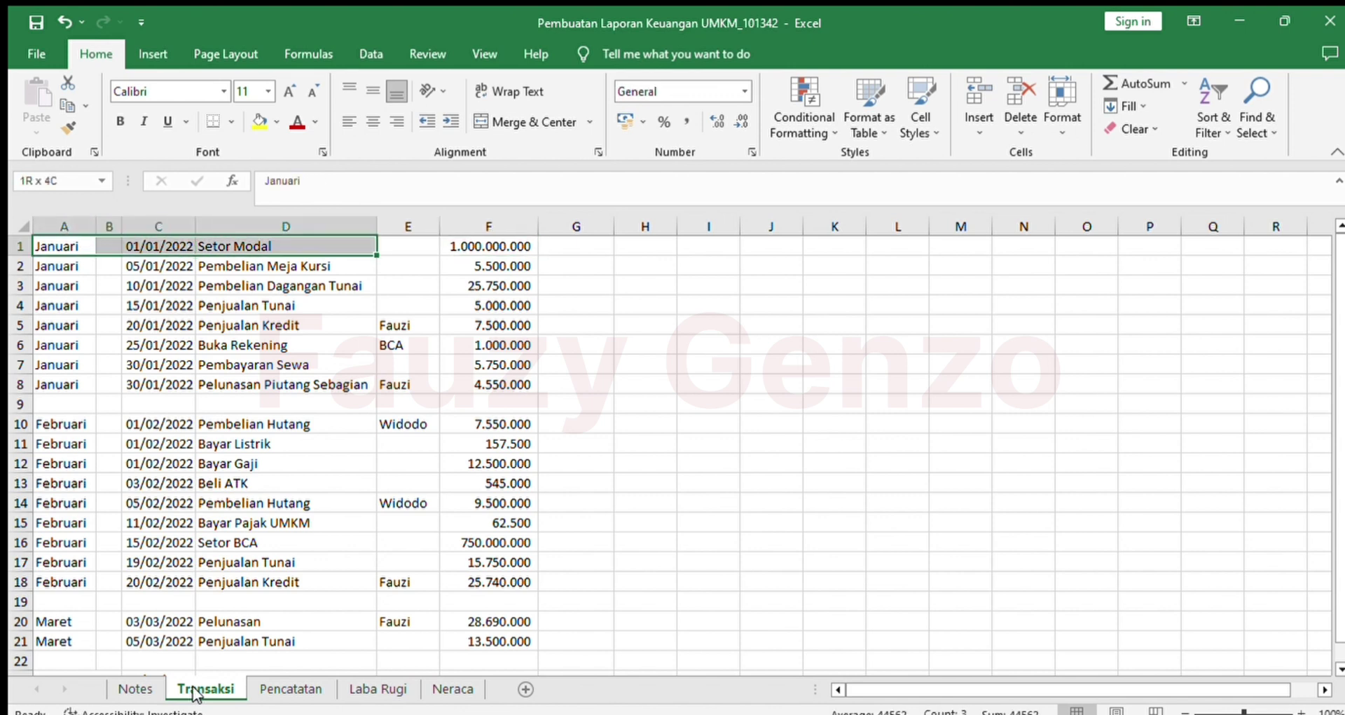
key(ctrl+c)
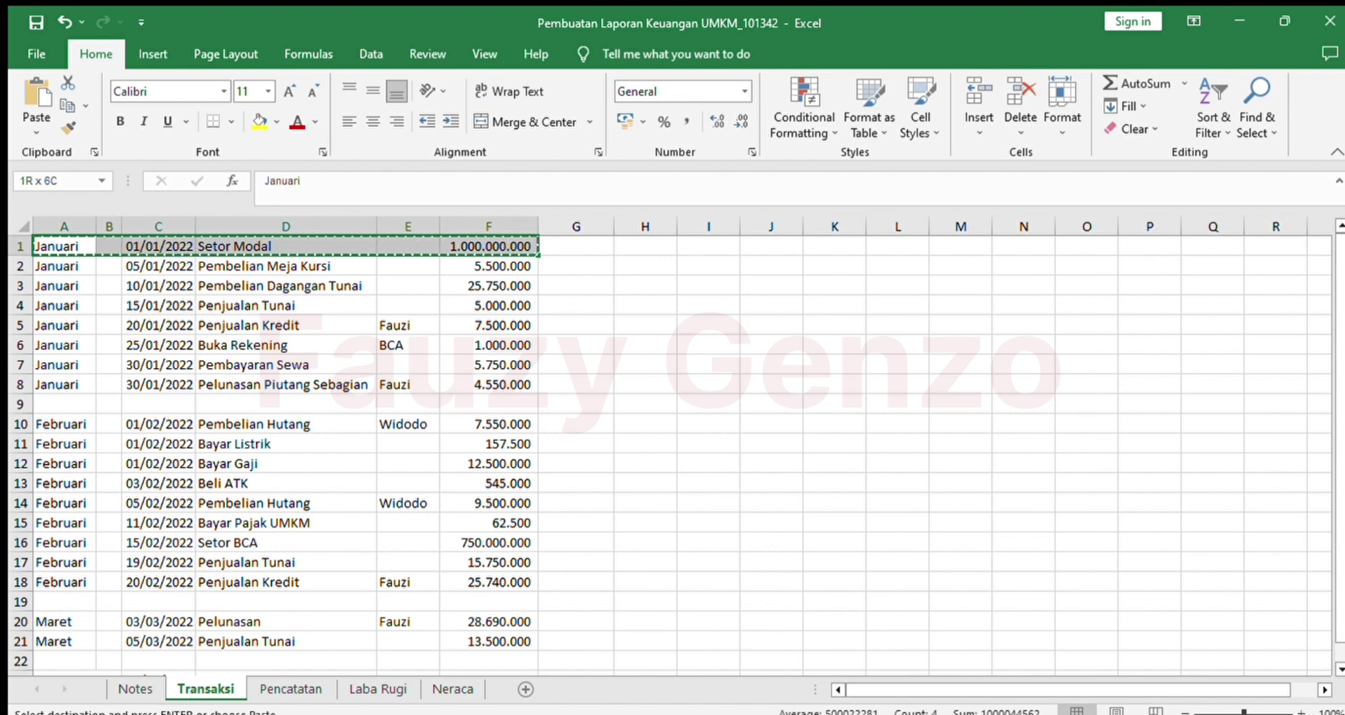
Step: Paste the copied Setor Modal entry into the Pencatatan sheet at cell A8 using Paste Special
click(291, 690)
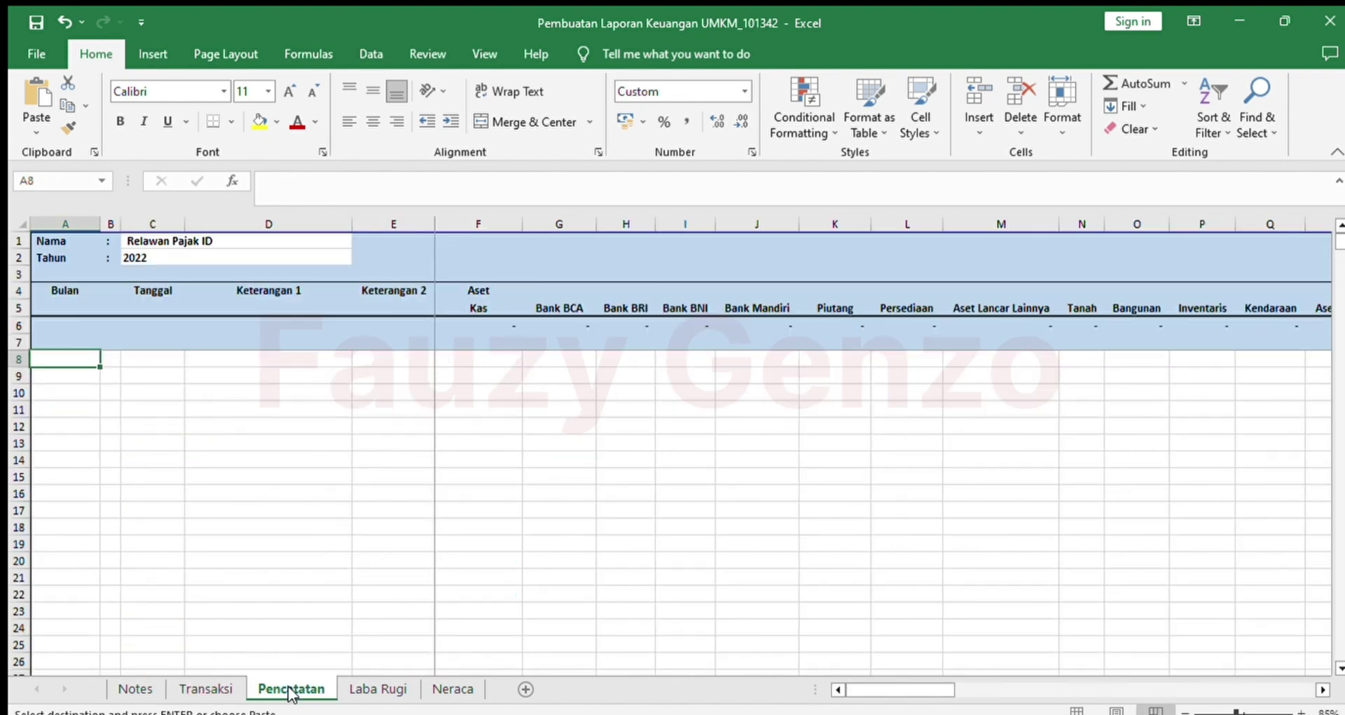
key(ctrl+alt+v)
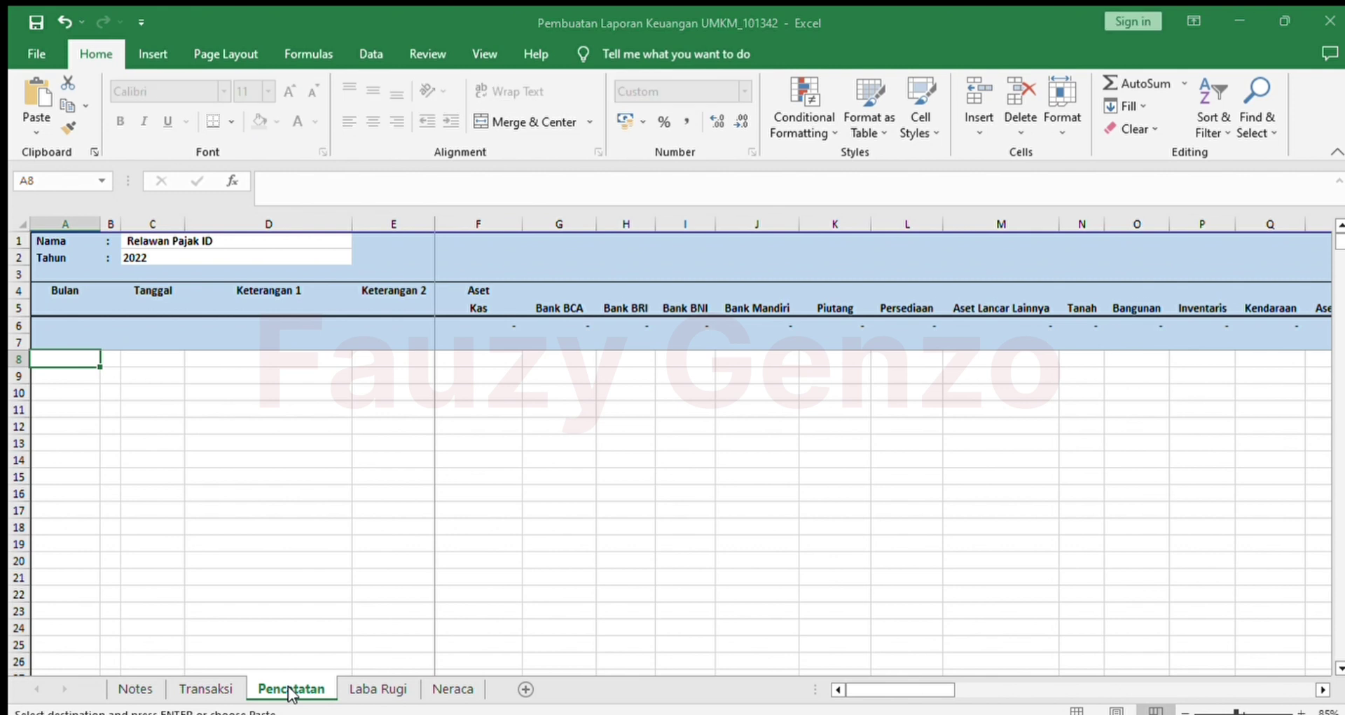
key(Return)
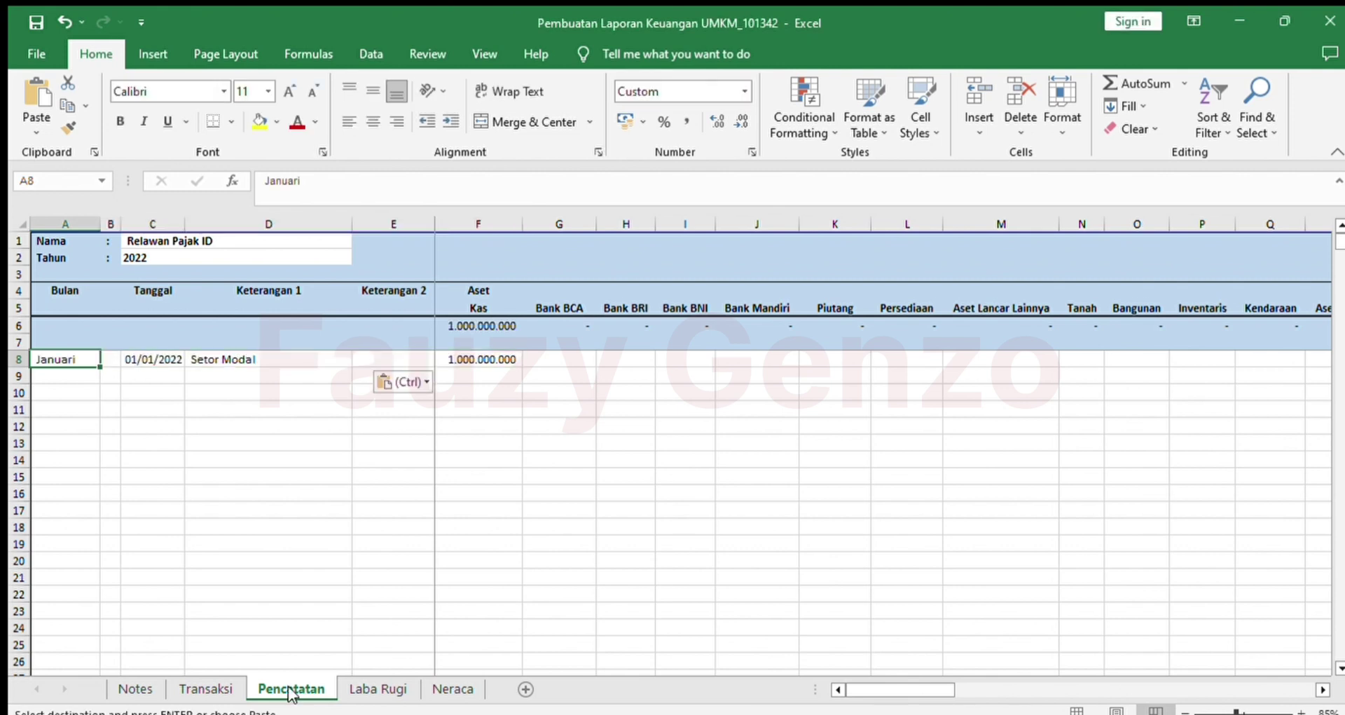
Step: Review the Tanggal, Keterangan 1 and Kas fields of the Setor Modal entry in row 8 against their column headings
key(Right)
key(Right)
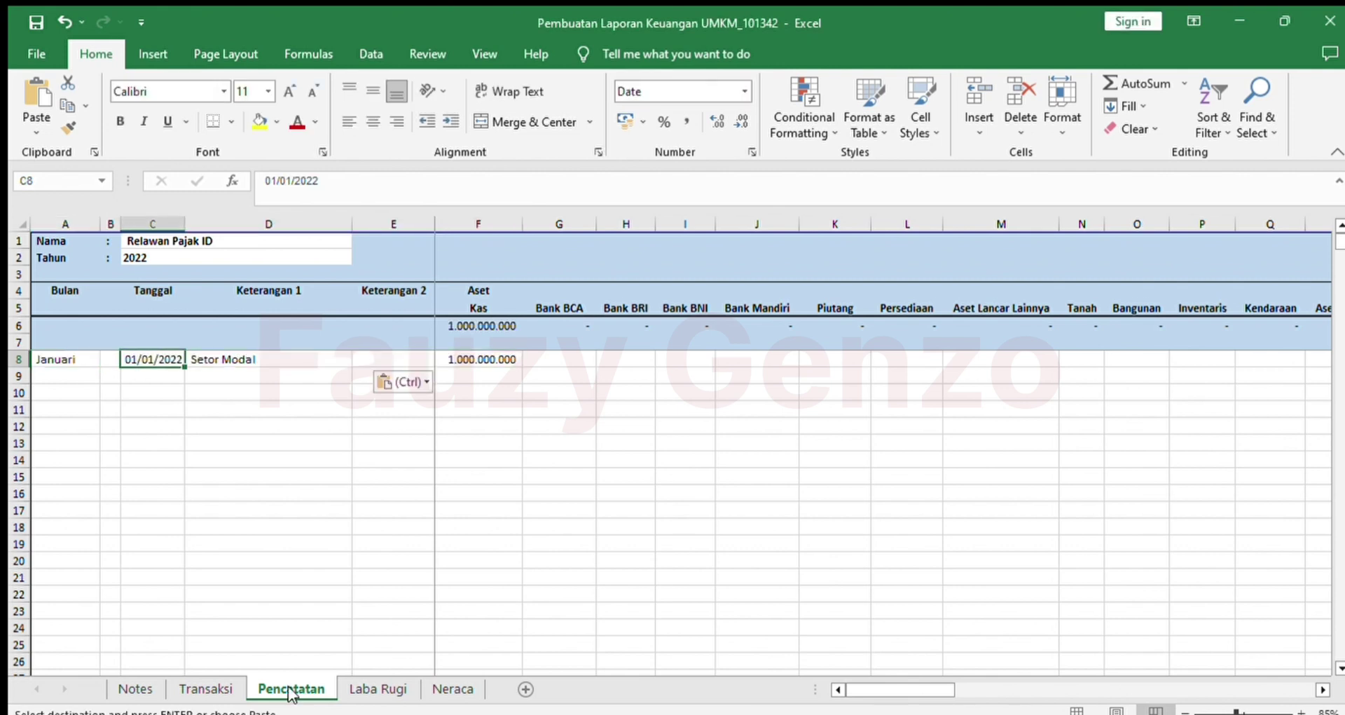
key(Right)
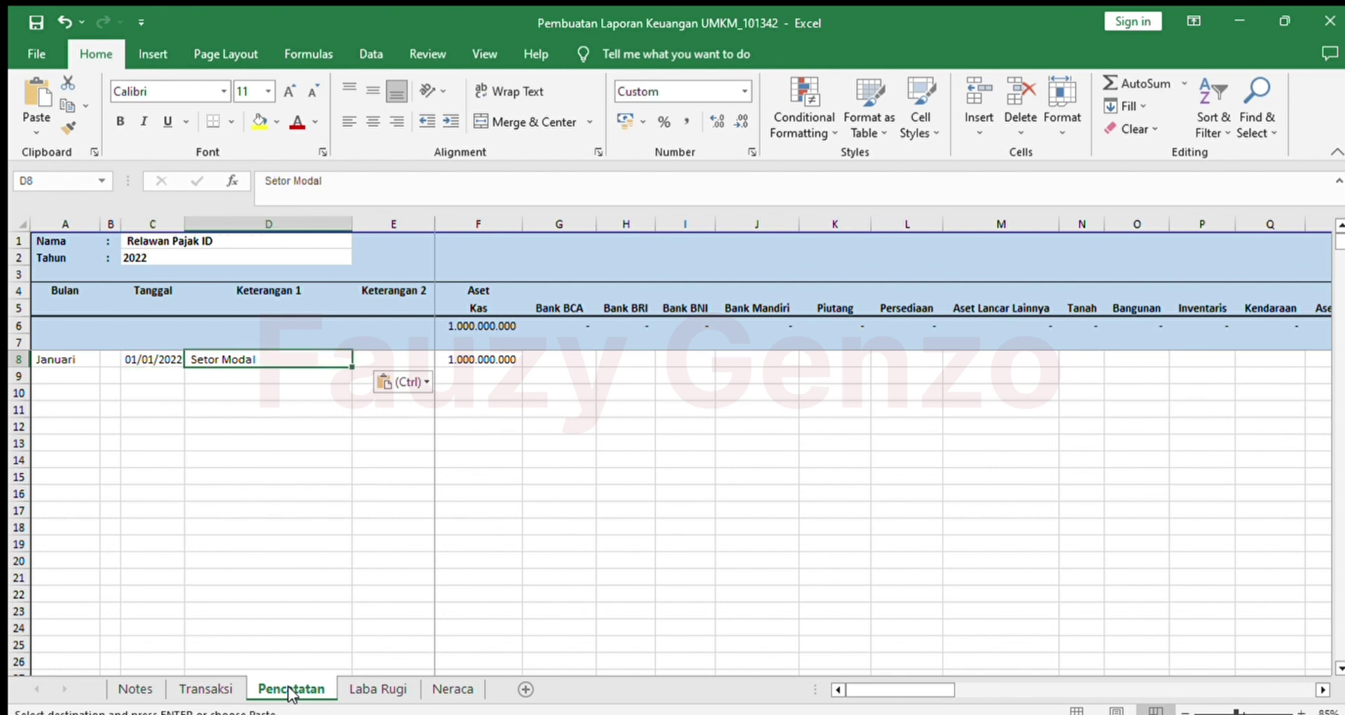
key(Right)
key(Right)
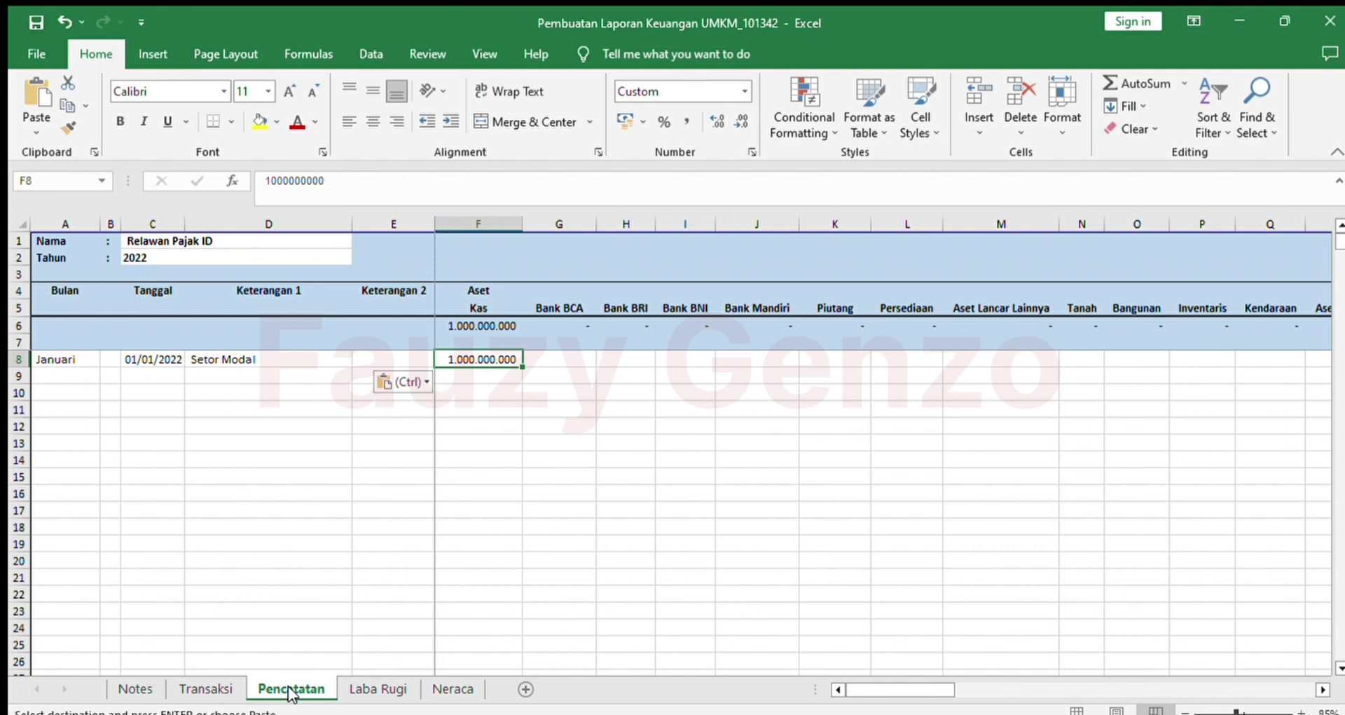
key(Up)
key(Up)
key(Up)
key(Down)
key(Down)
key(Down)
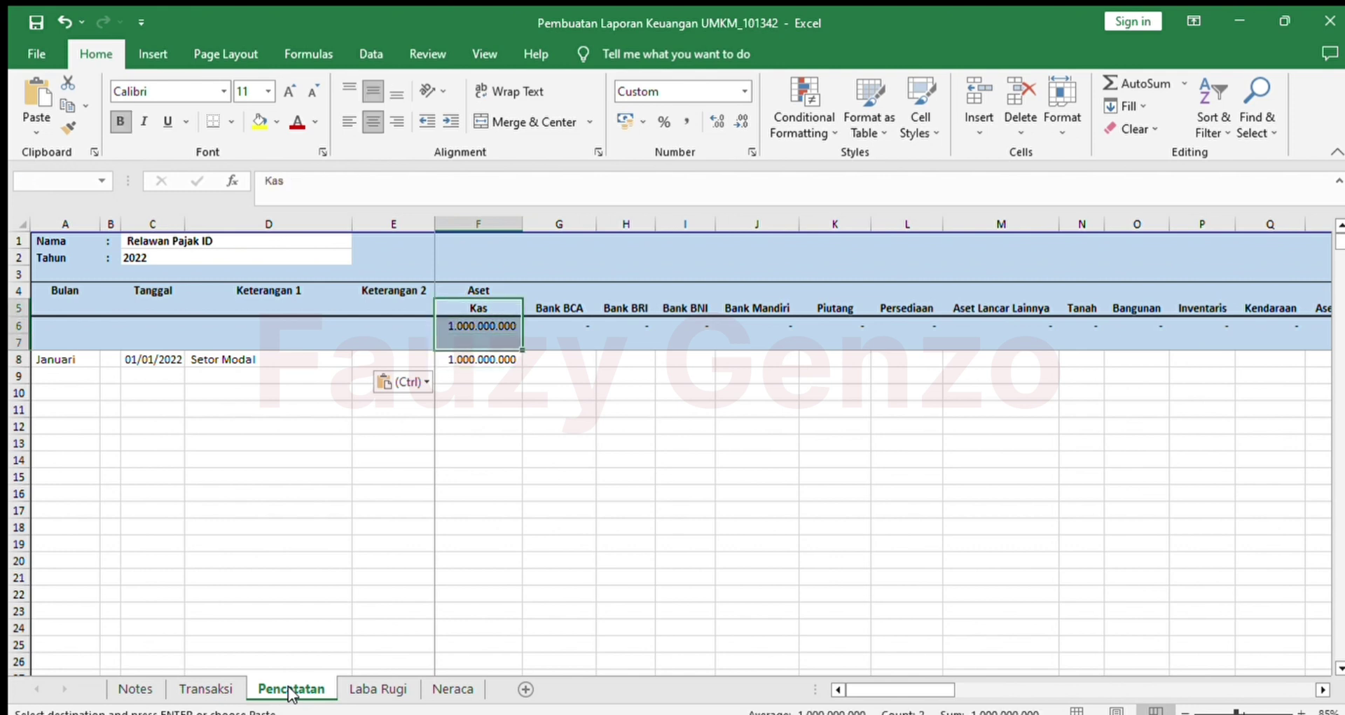
key(Up)
key(Up)
key(Down)
key(Down)
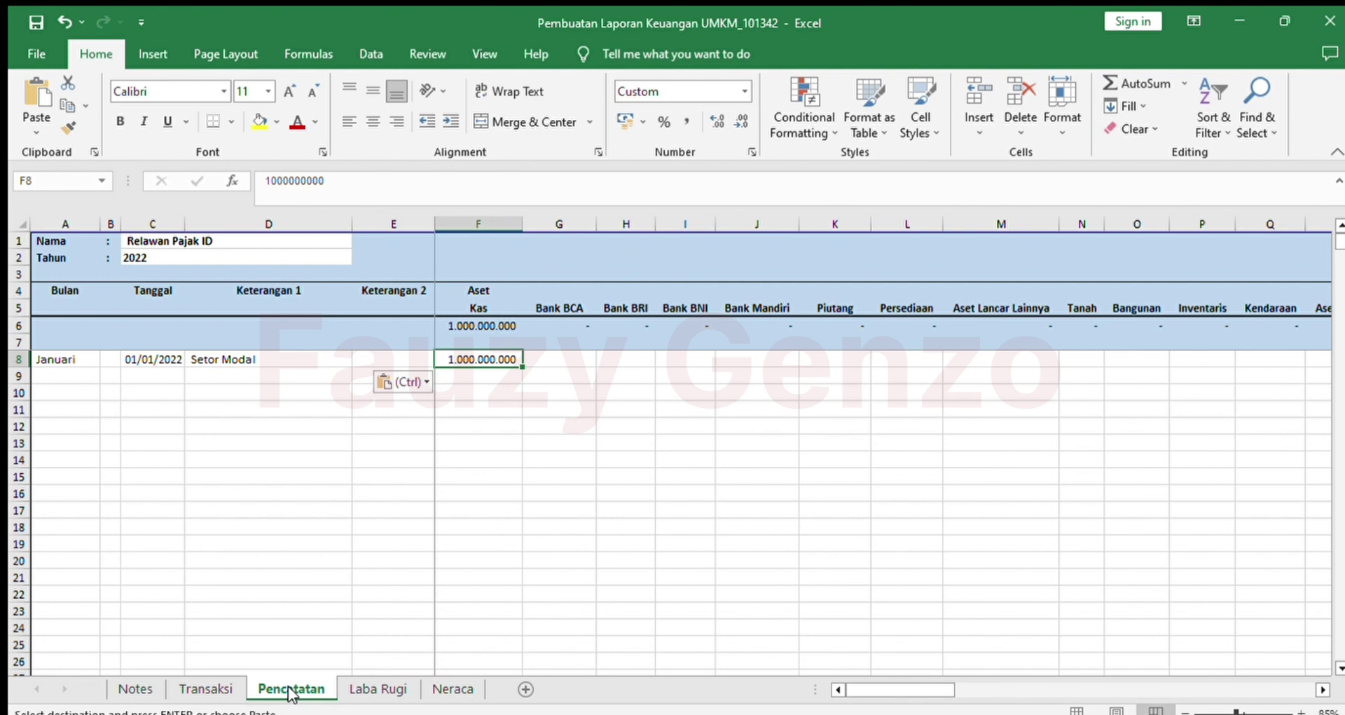
key(Right)
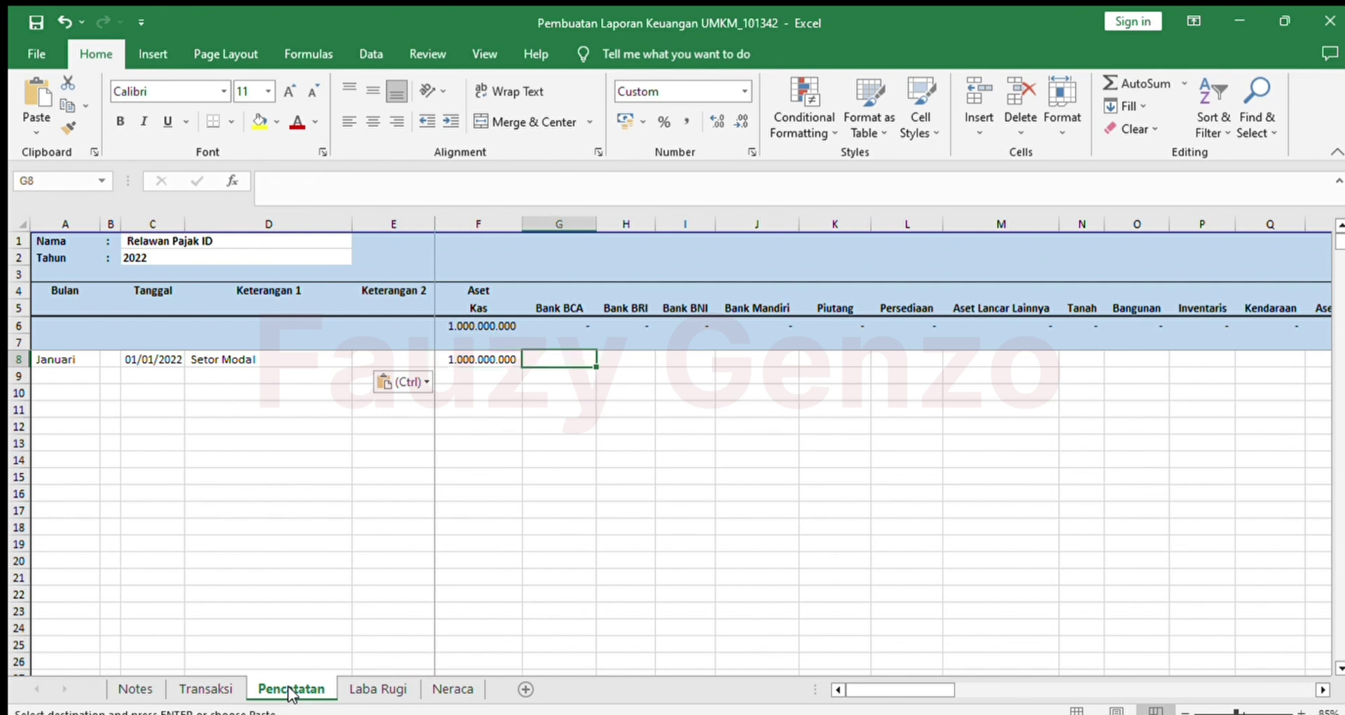
key(Left)
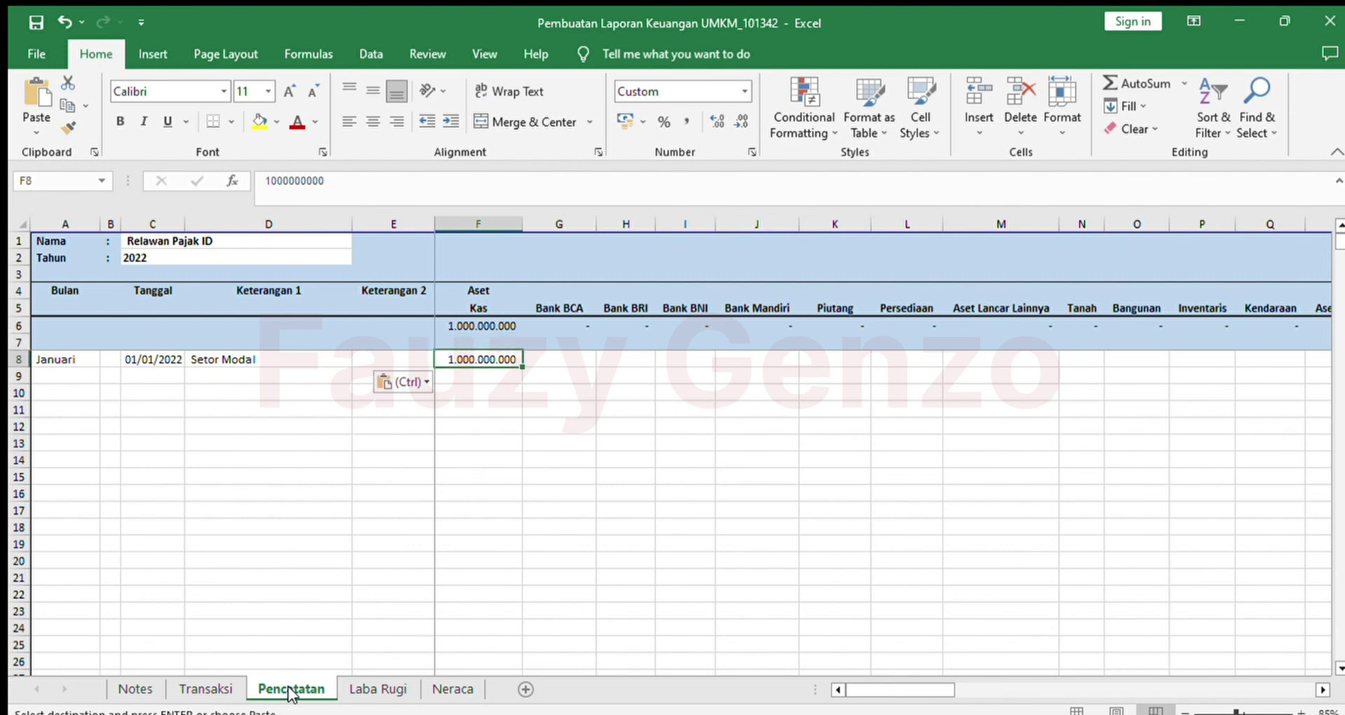
Step: Enter the formula =F8 in the Ekuitas Modal column of the Setor Modal row, cell AO8
key(ctrl+Right)
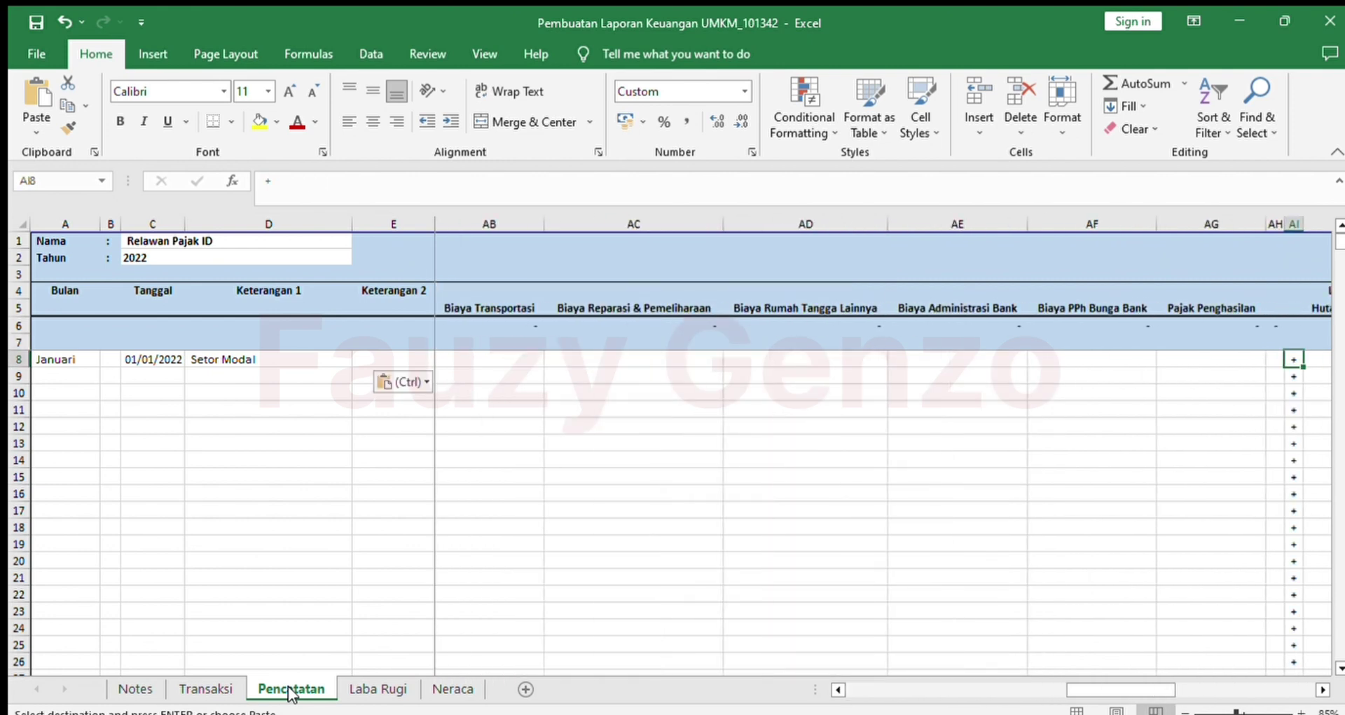
key(Right)
key(Right)
key(Right)
key(Right)
key(Right)
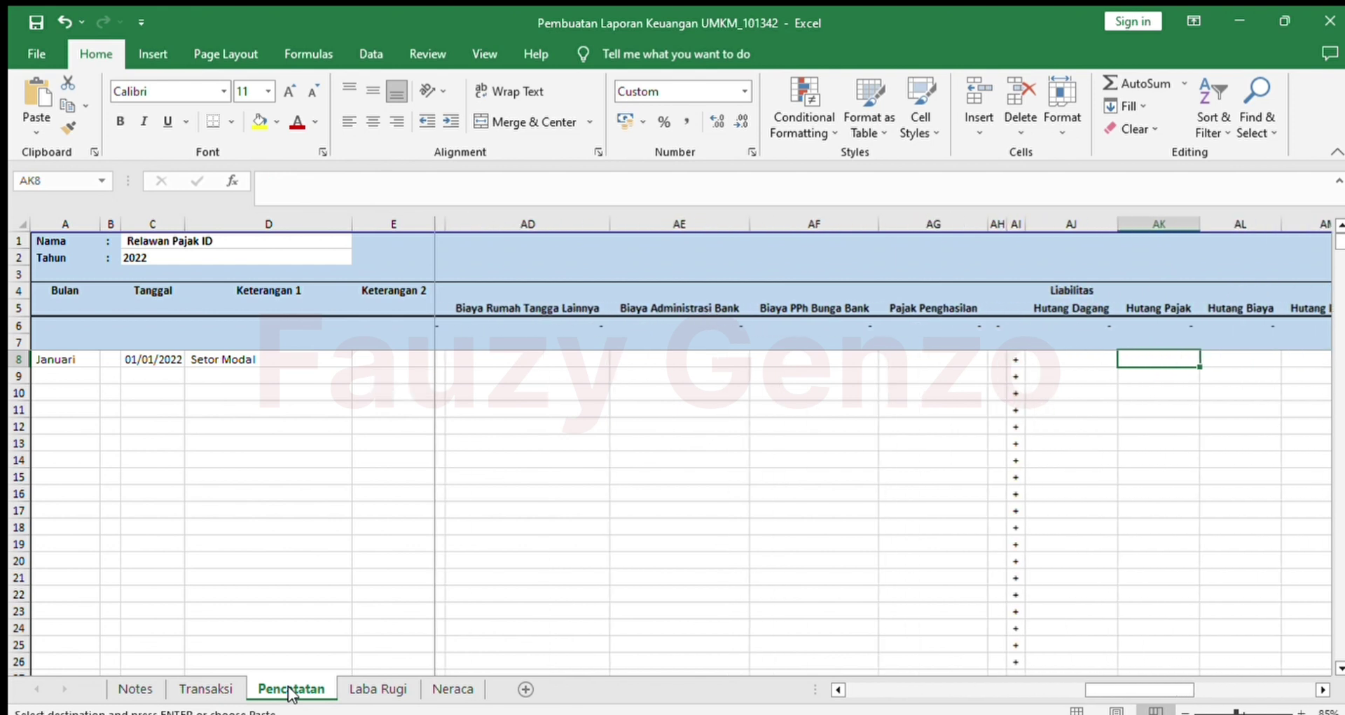
key(Right)
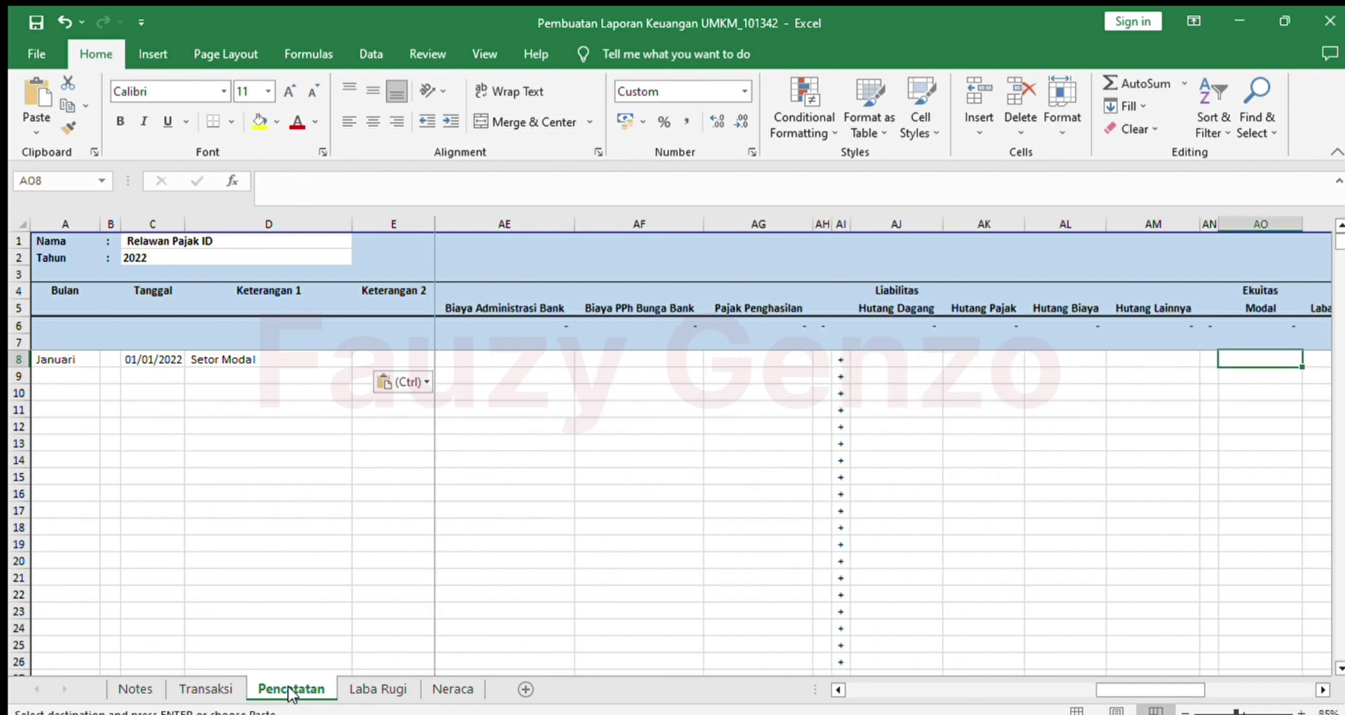
text(=)
key(ctrl+Left)
key(ctrl+Left)
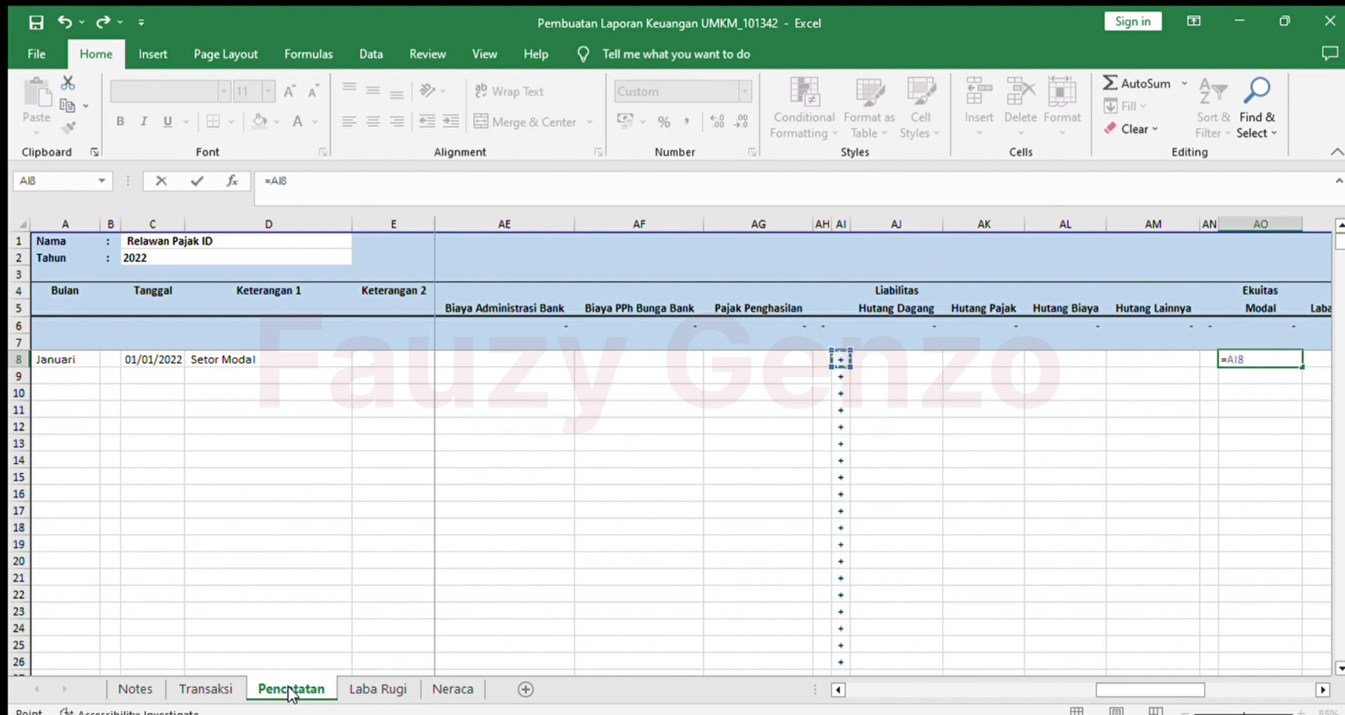
key(Return)
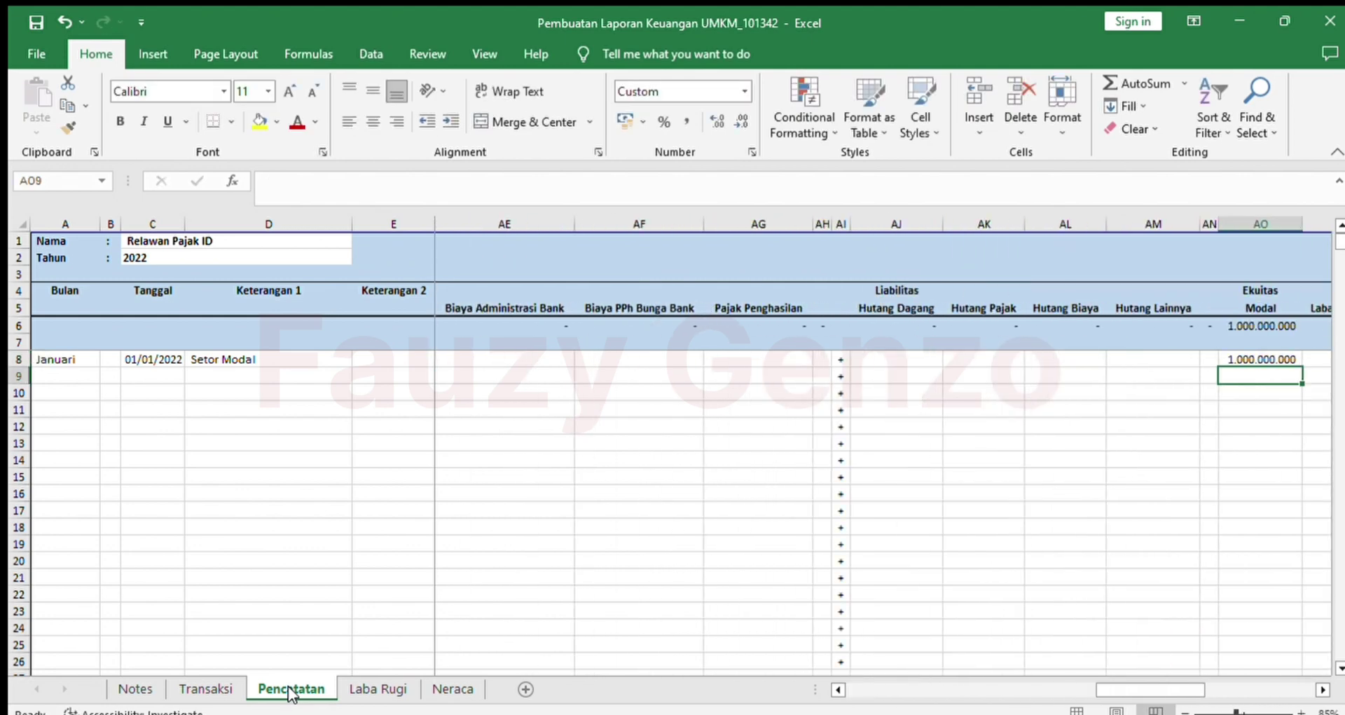
Step: Inspect the Cek Seimbang formula for row 8 and return to the Modal cell AO8
key(Up)
key(ctrl+Right)
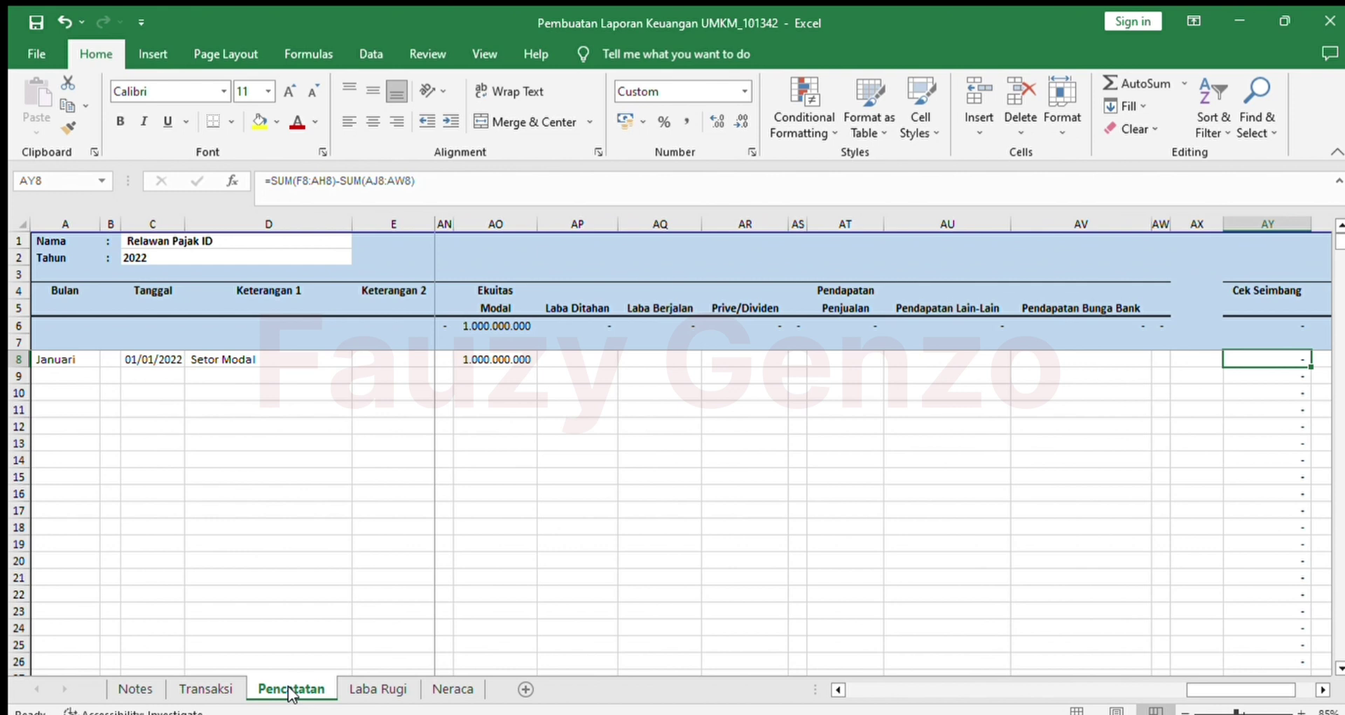
key(ctrl+Left)
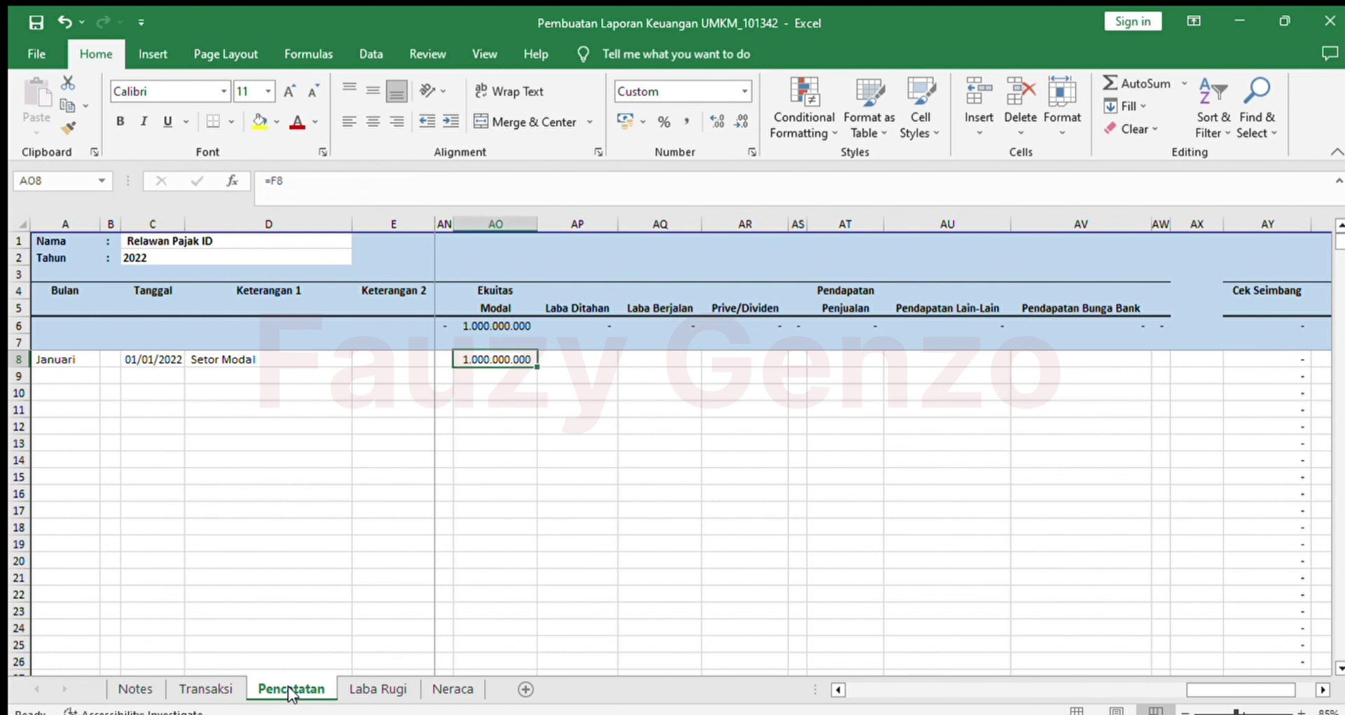
Step: Clear the Modal cell AO8 and examine the effect on the January column of Neraca down to the Cek Keseimbangan row
key(Delete)
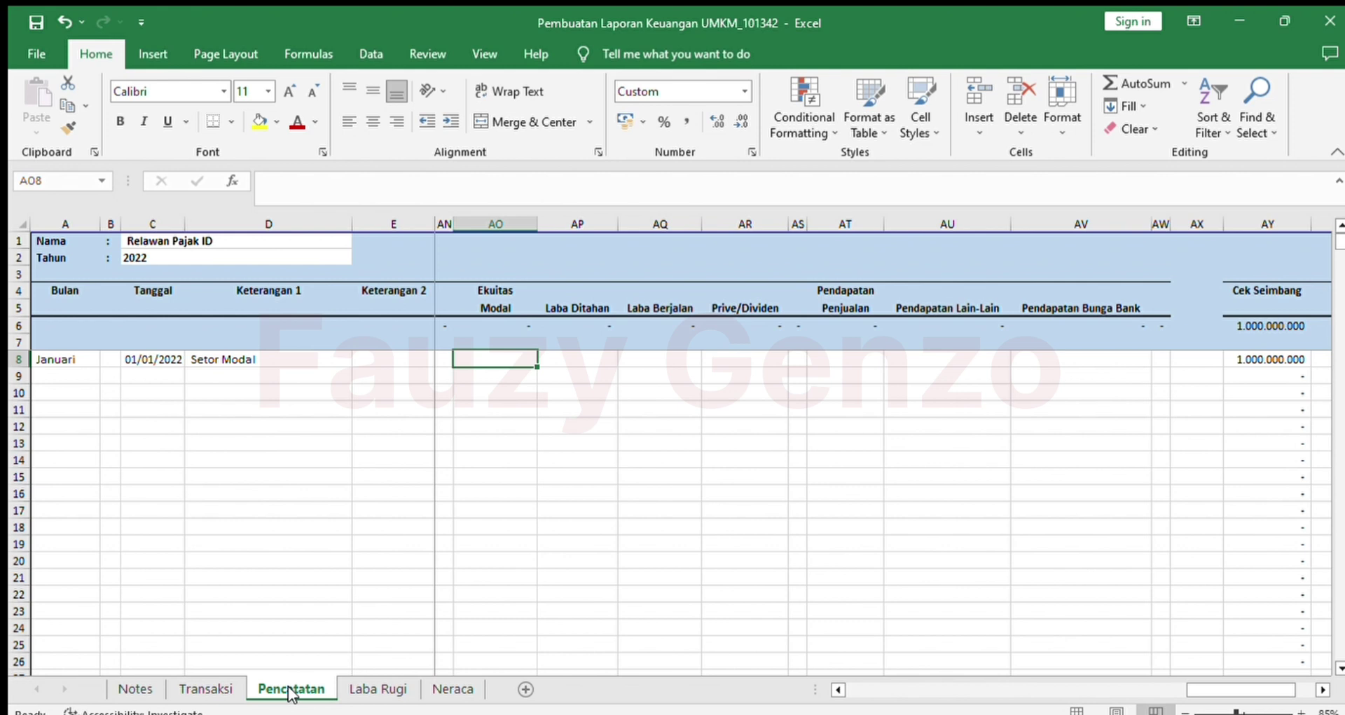
click(452, 690)
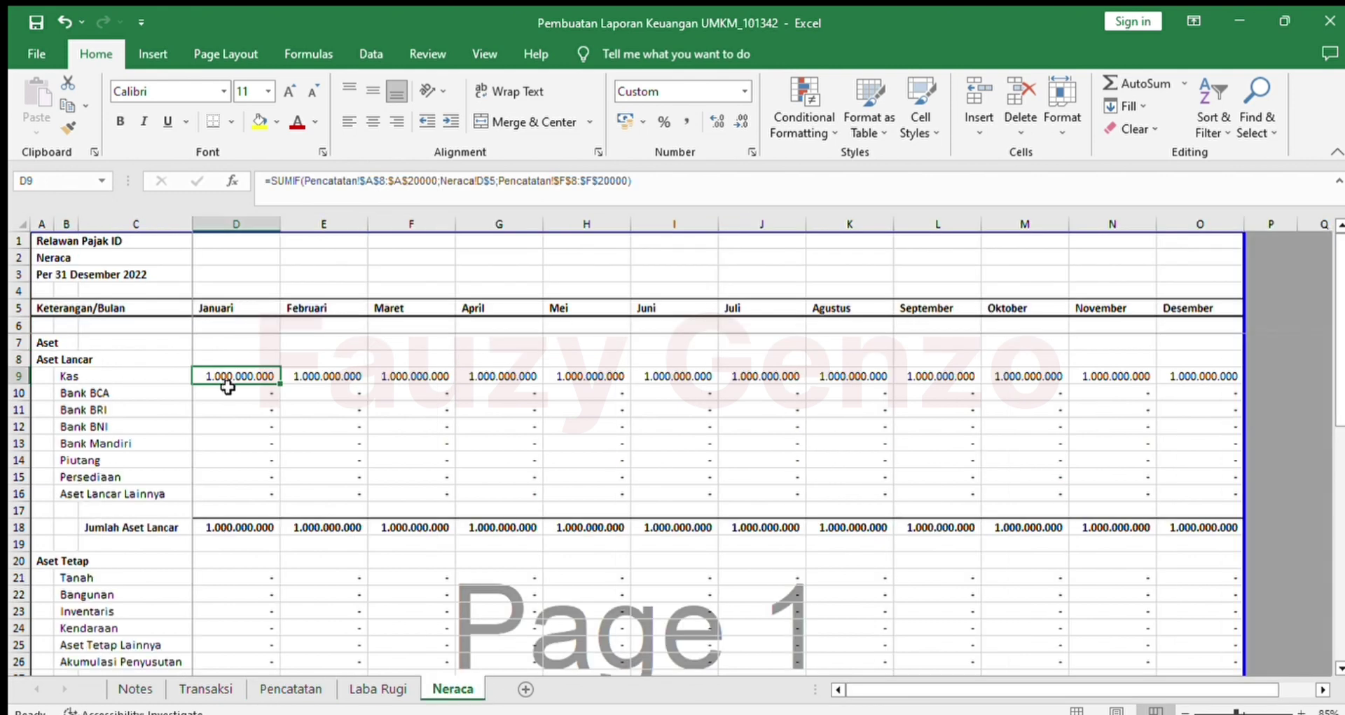
key(Down)
key(Down)
key(Down)
key(Down)
key(Down)
key(Down)
key(Down)
key(Down)
key(Down)
key(Down)
key(Down)
key(Down)
key(Down)
key(Down)
key(Down)
key(Down)
key(Down)
key(Down)
key(Down)
key(Down)
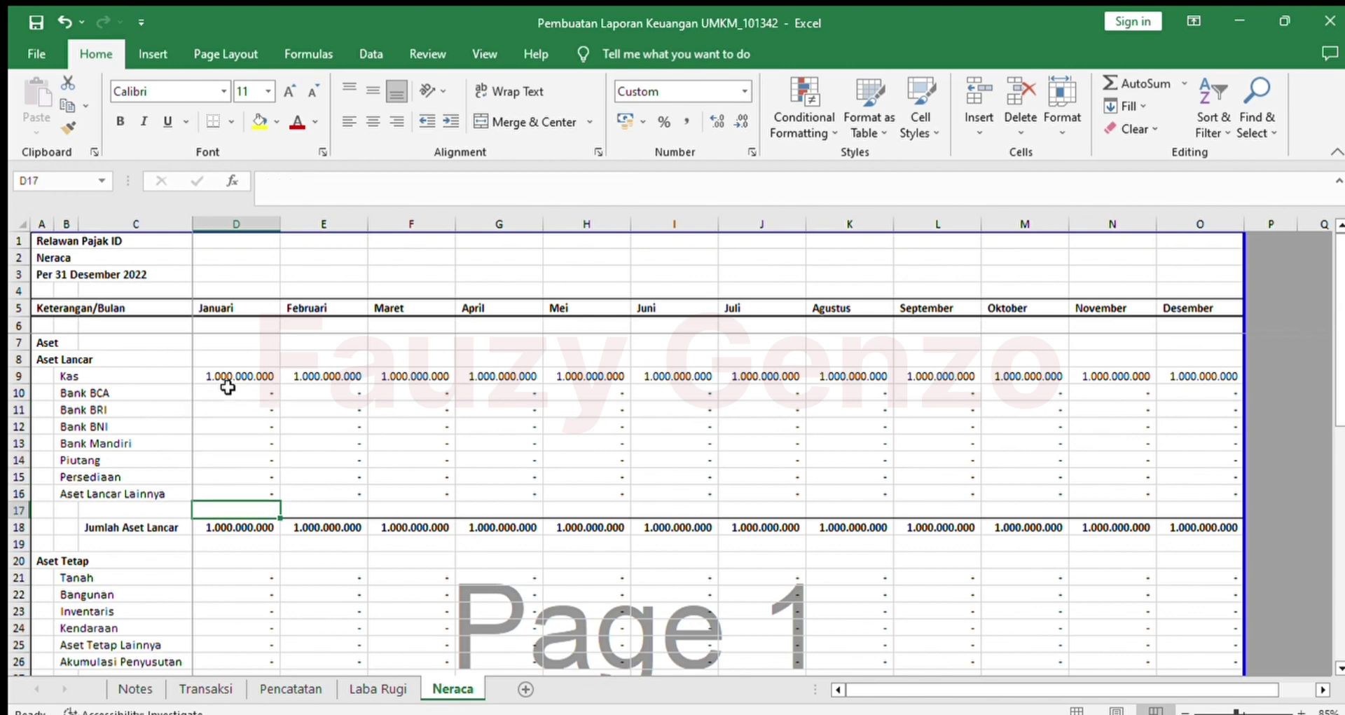
key(Down)
key(Down)
key(Down)
key(Down)
key(Down)
key(Down)
key(Down)
key(Down)
key(Down)
key(Down)
key(Down)
key(Down)
key(Down)
key(Down)
key(Down)
key(Down)
key(Down)
key(Down)
key(Down)
key(Down)
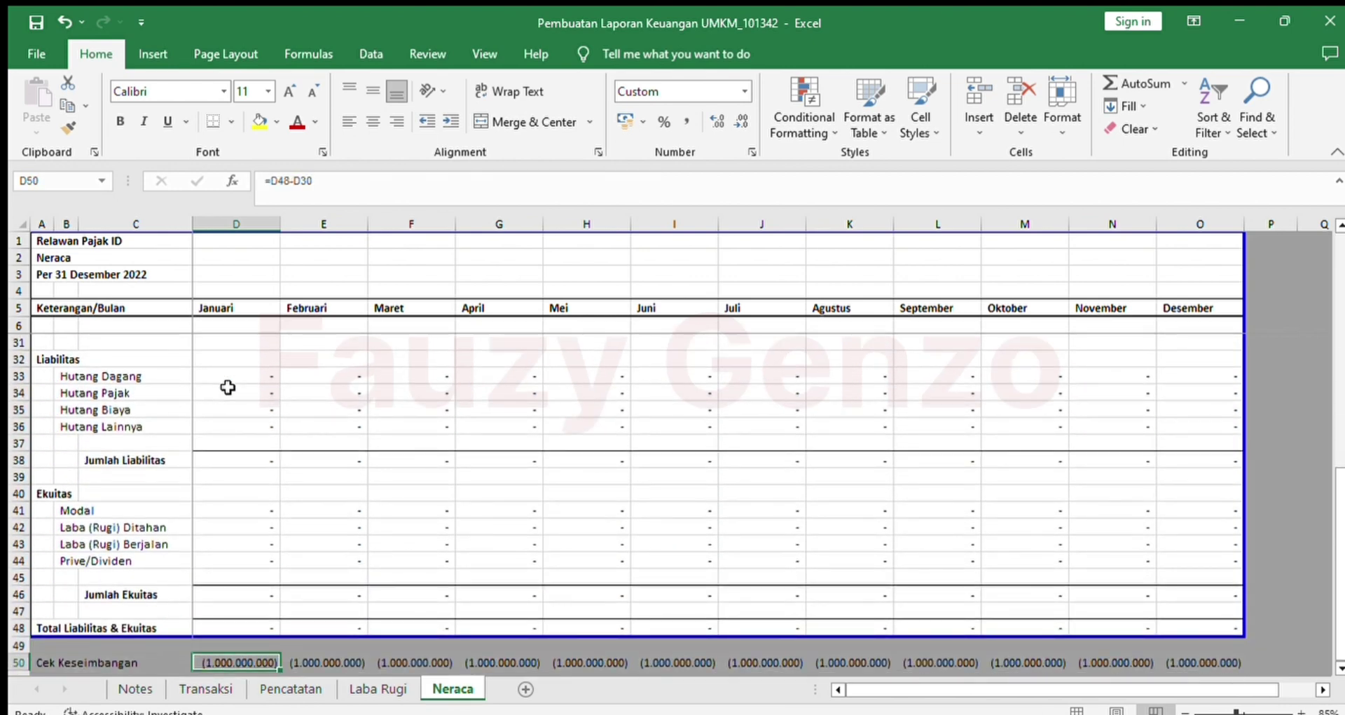
key(Up)
key(Up)
key(Up)
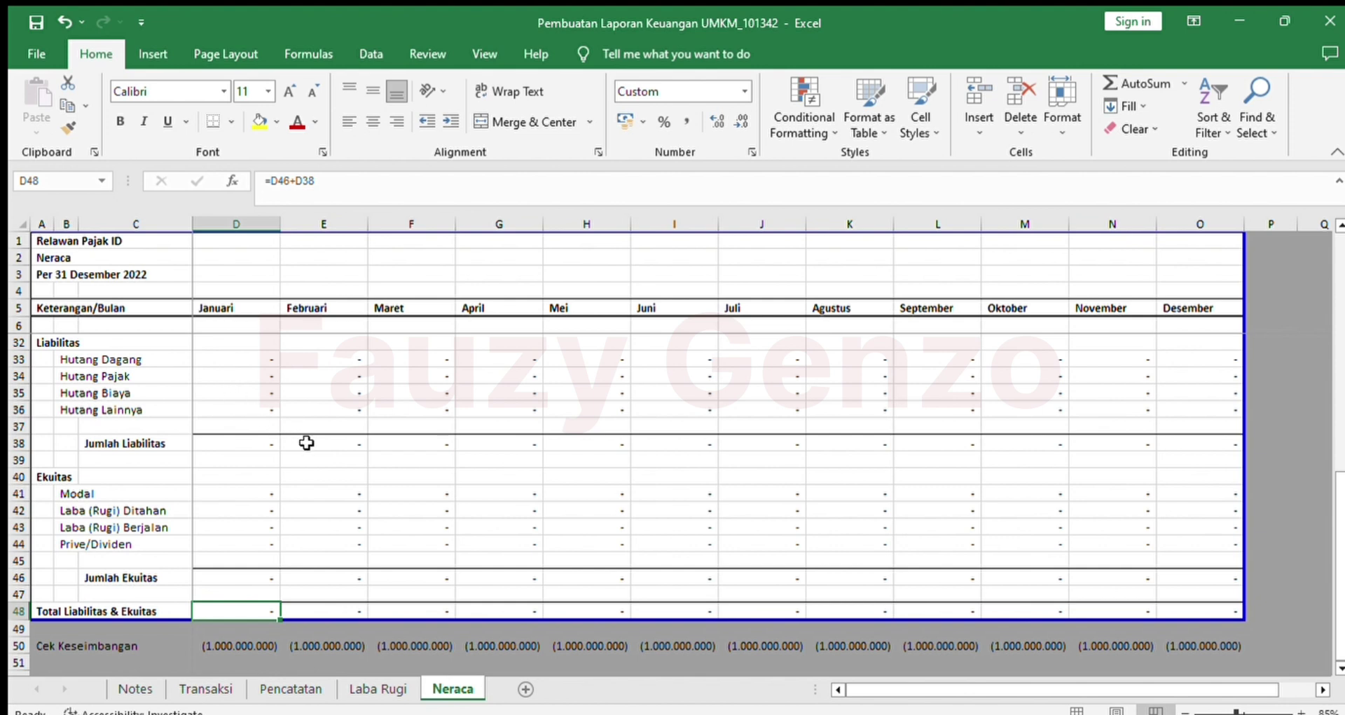
Step: Undo the deletion of the Modal formula in Pencatatan and recheck Cek Seimbang and the Neraca totals
click(271, 691)
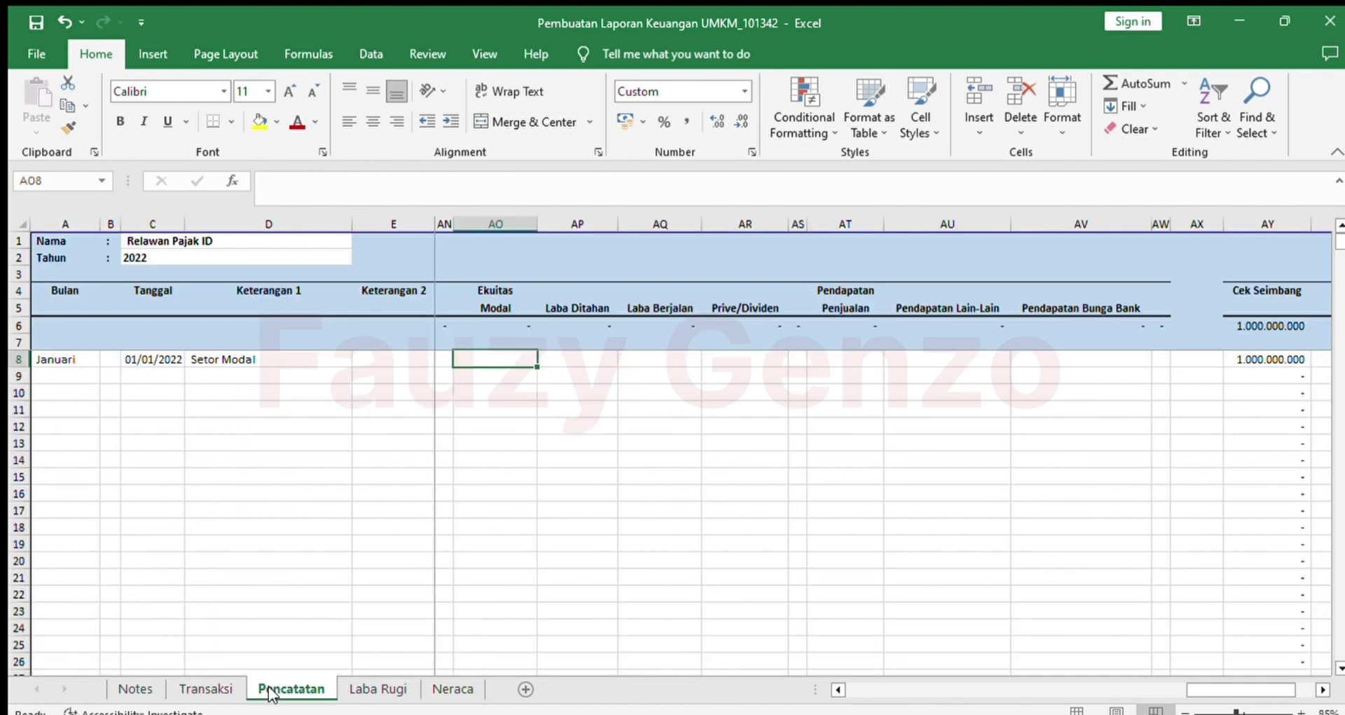
key(ctrl+z)
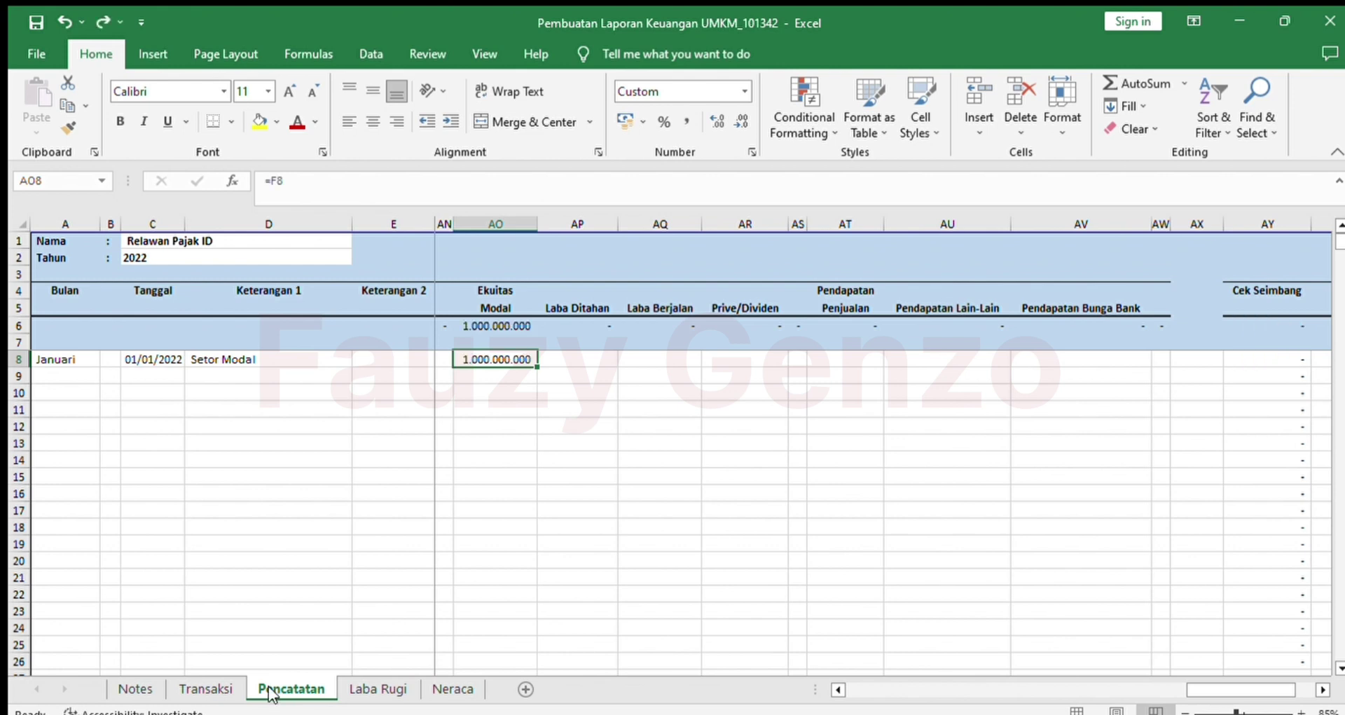
key(ctrl+Right)
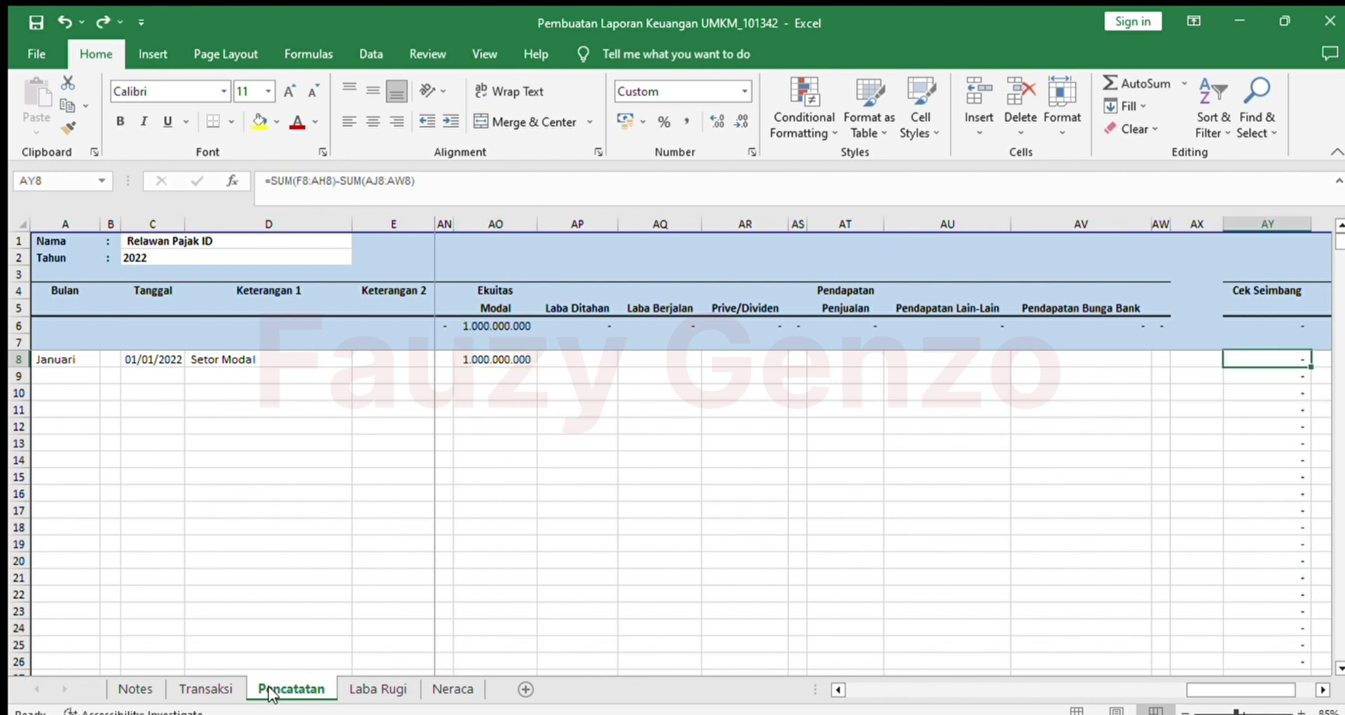
click(444, 691)
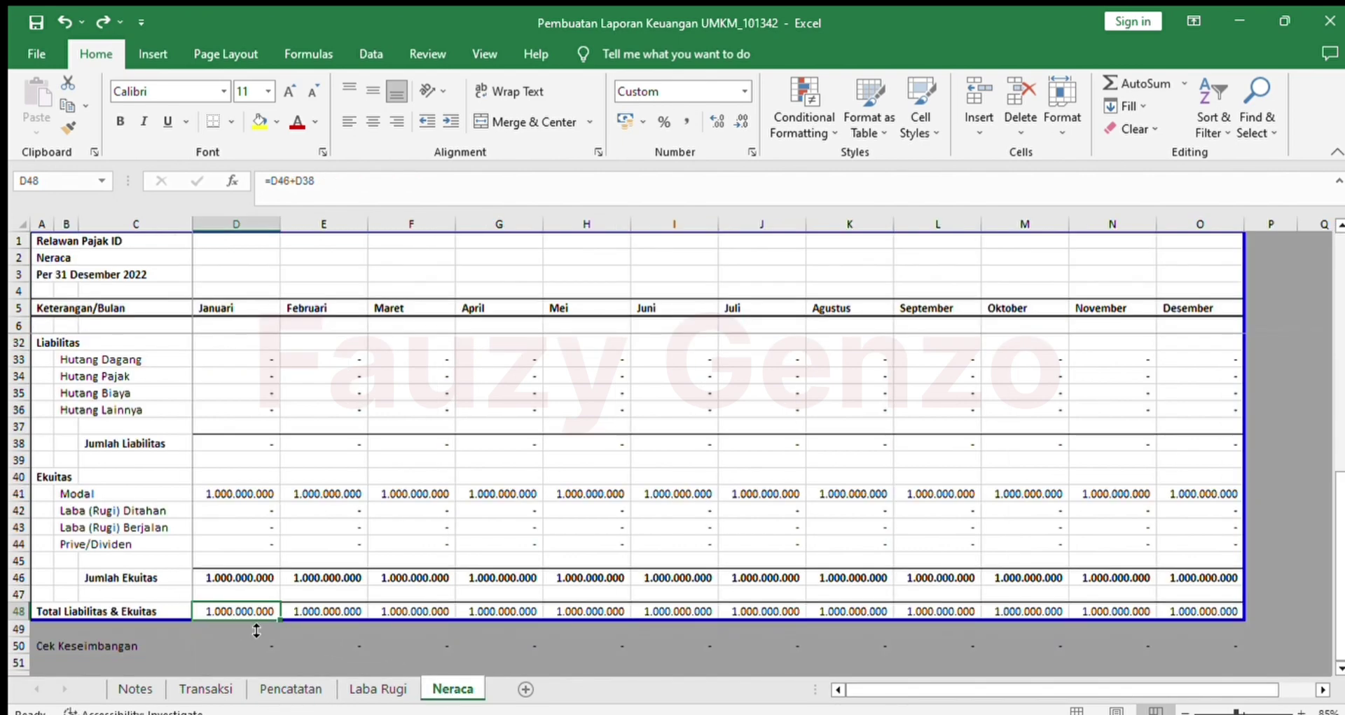
Step: Copy the Pembelian Meja Kursi entry, C2:F2 in Transaksi, into row 9 of Pencatatan starting at the Tanggal cell C9
click(273, 691)
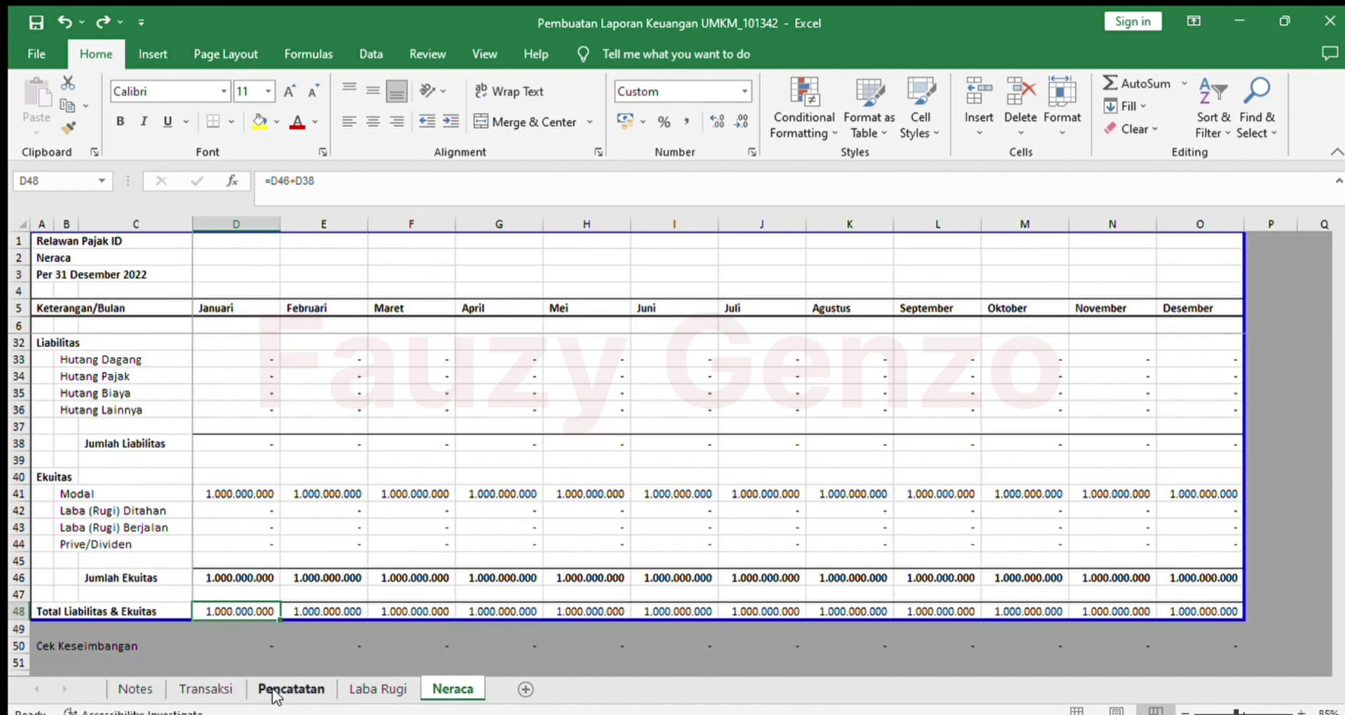
click(215, 691)
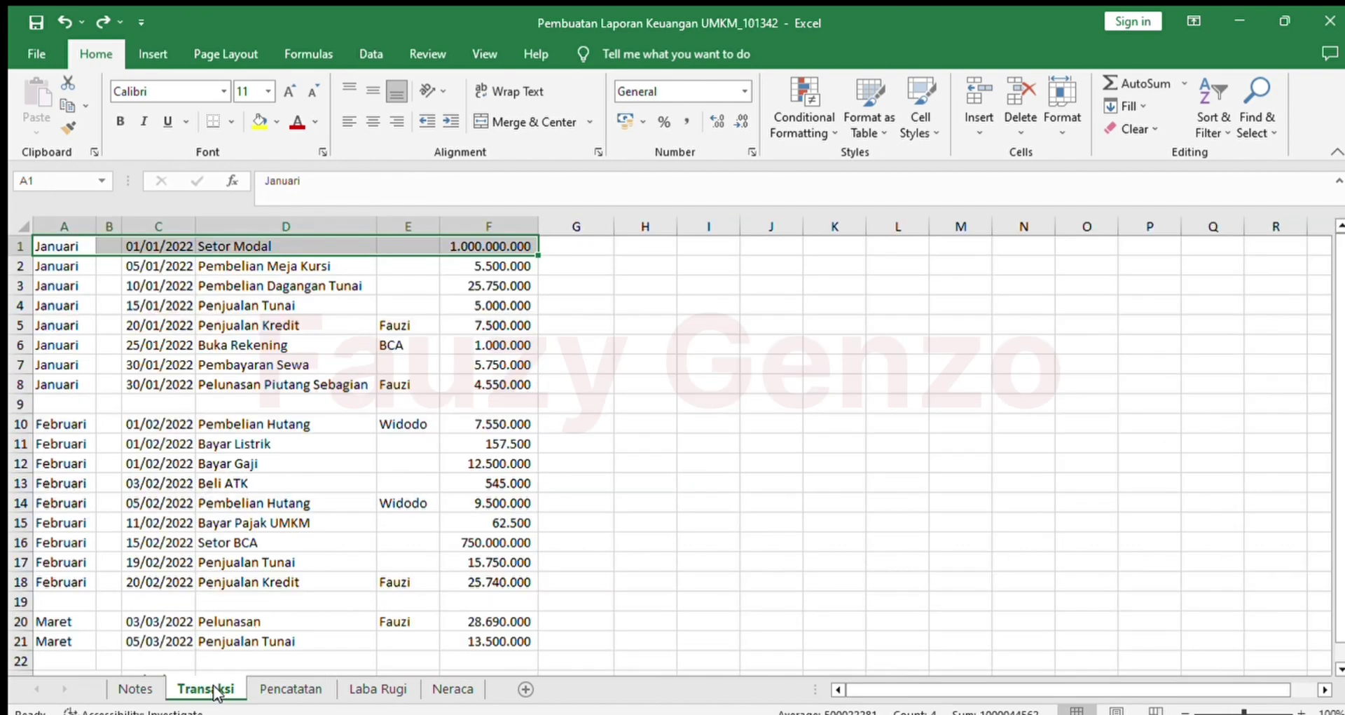
key(Down)
key(Right)
key(Right)
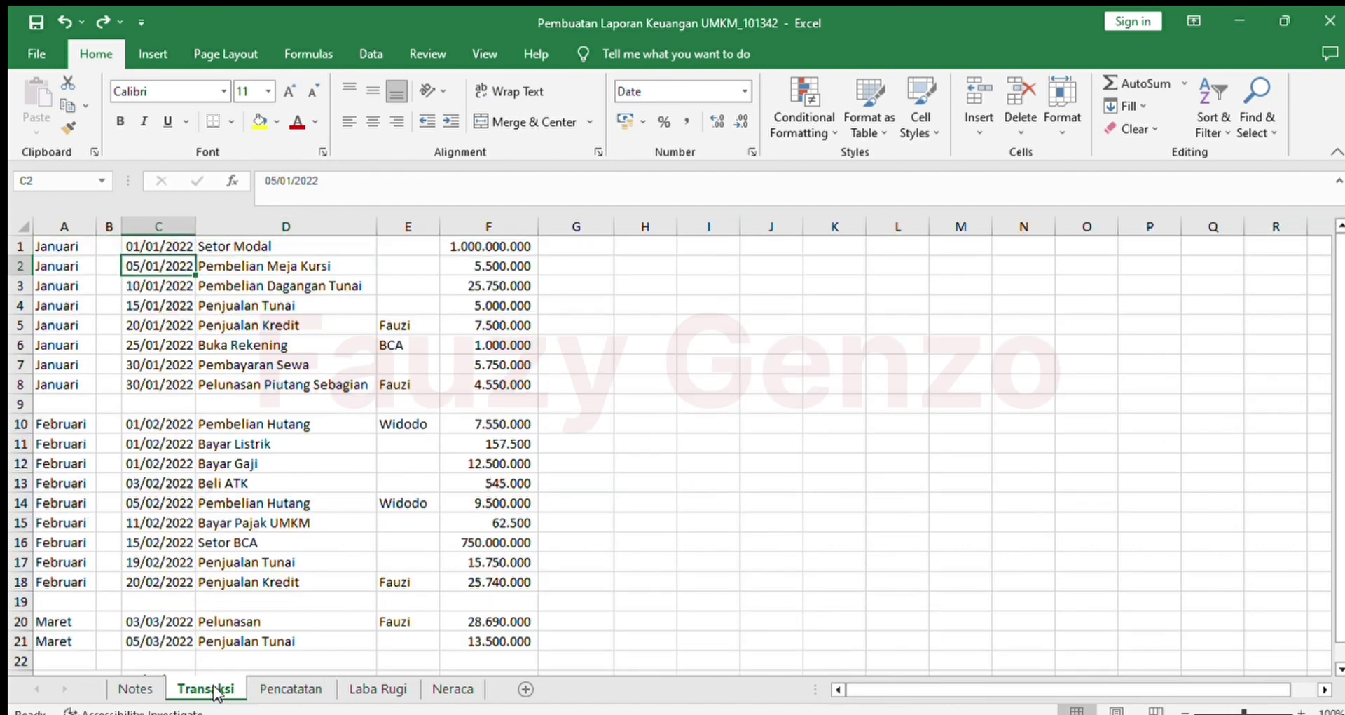
key(shift+Right)
key(shift+Right)
key(shift+Right)
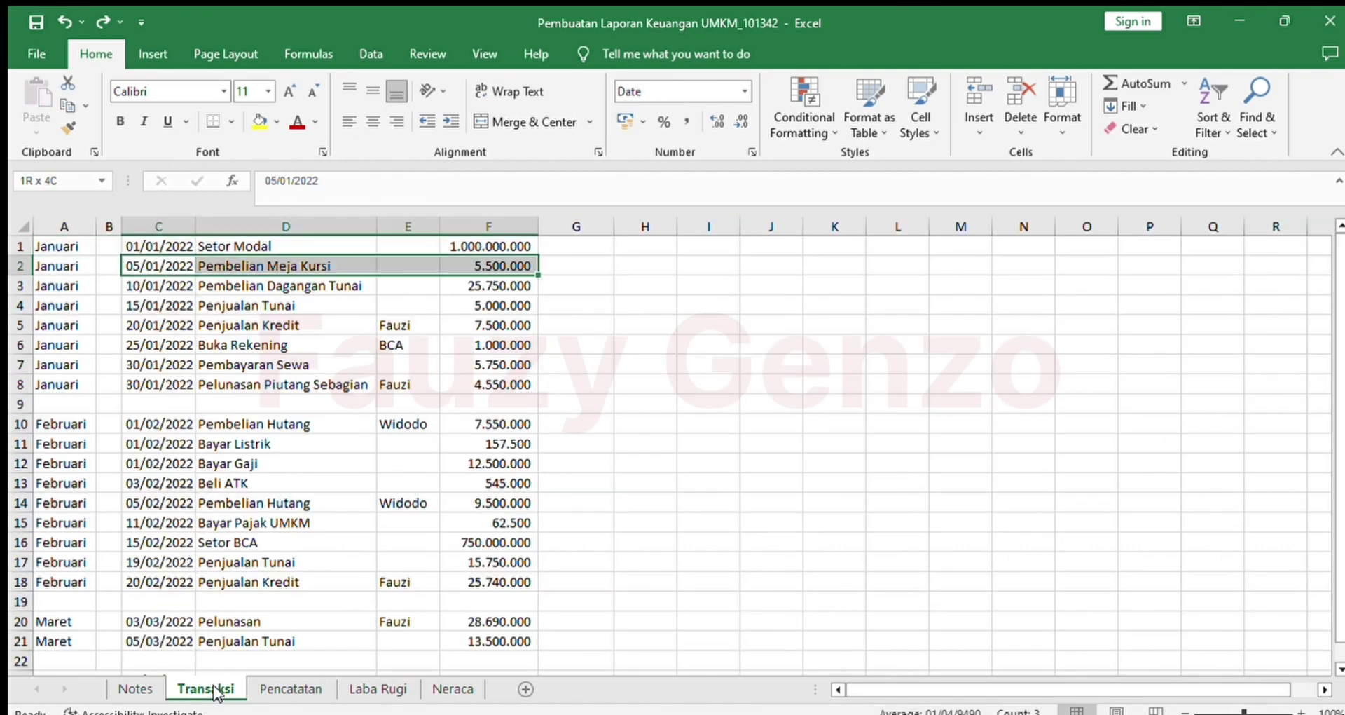
key(ctrl+c)
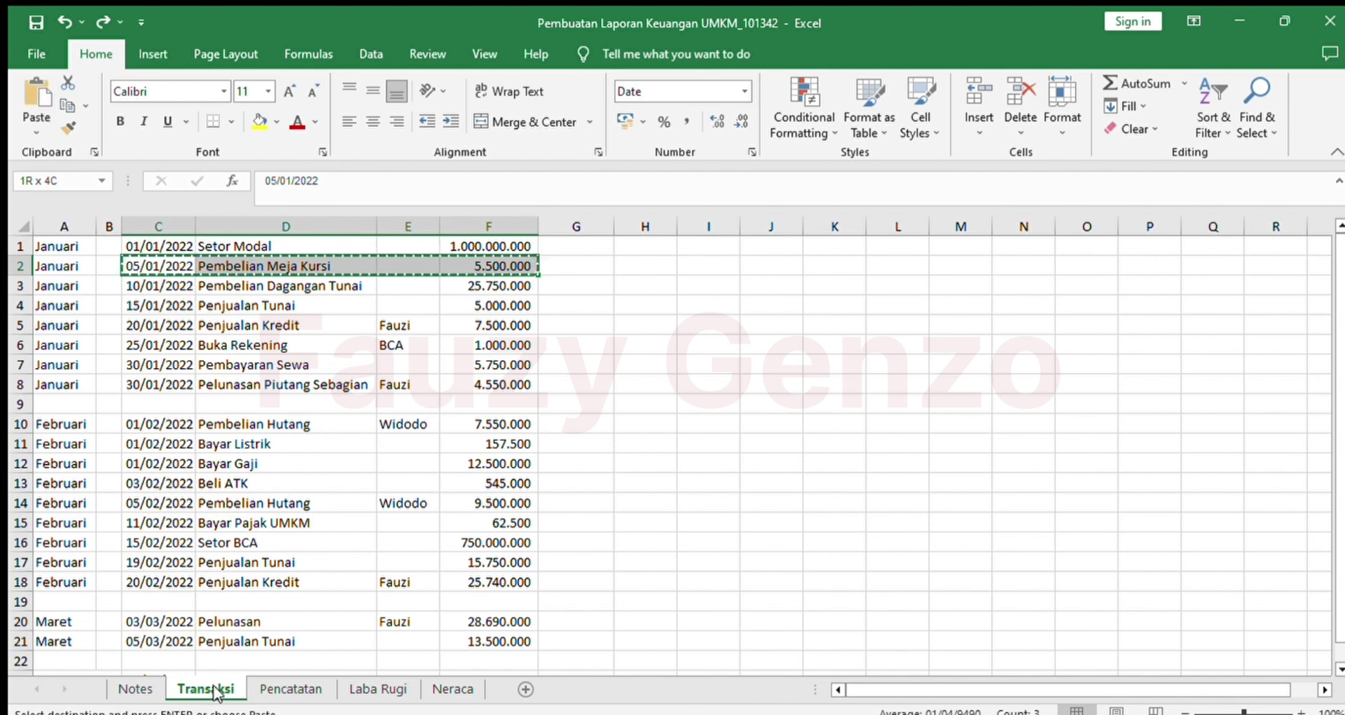
click(304, 690)
key(Down)
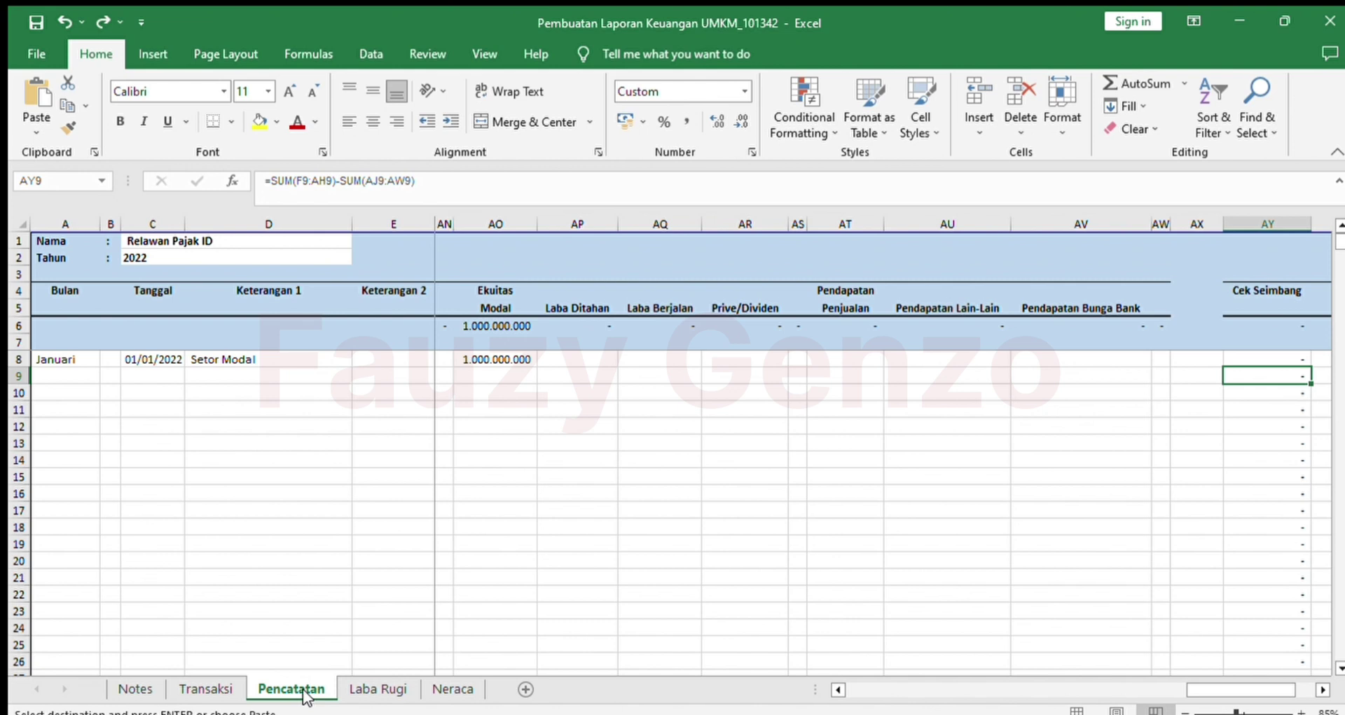
key(Home)
key(Right)
key(Right)
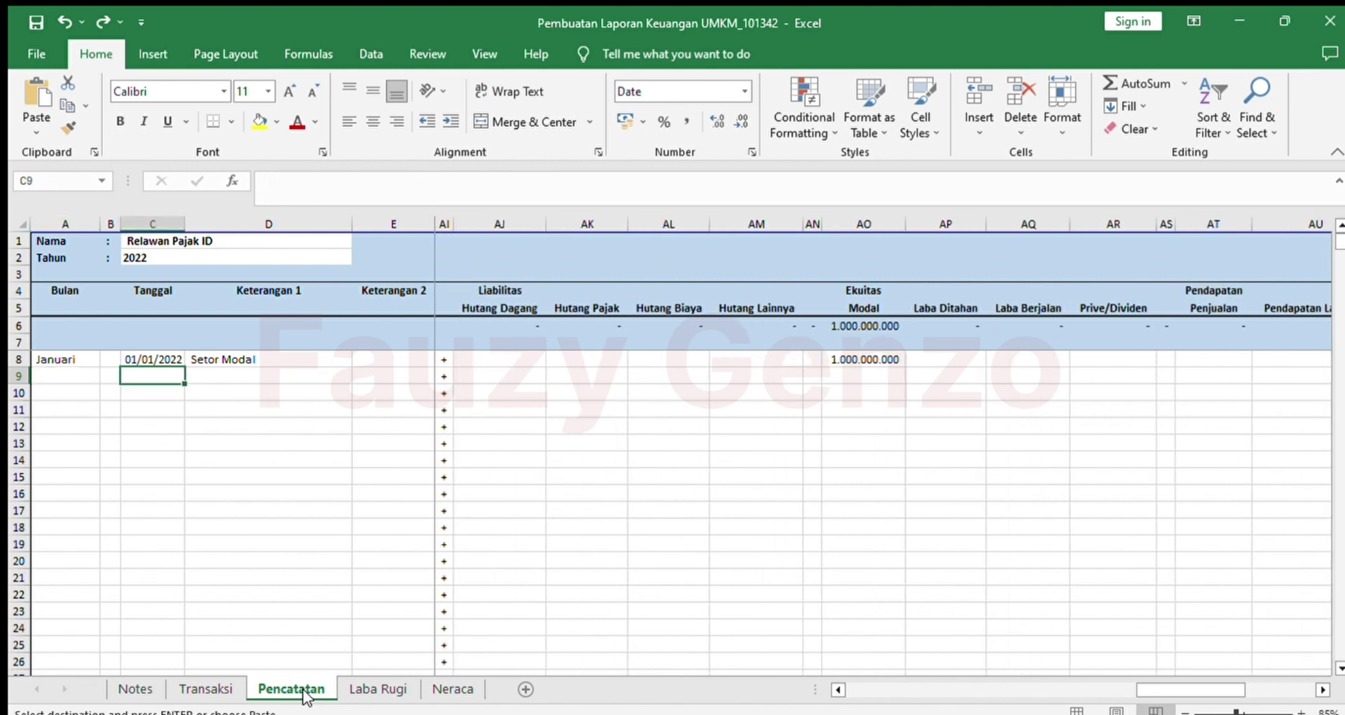
key(ctrl+alt+v)
key(Return)
Step: Change the Kas amount of the Pembelian Meja Kursi row, cell F9, to -5500000
key(Right)
key(Right)
key(Right)
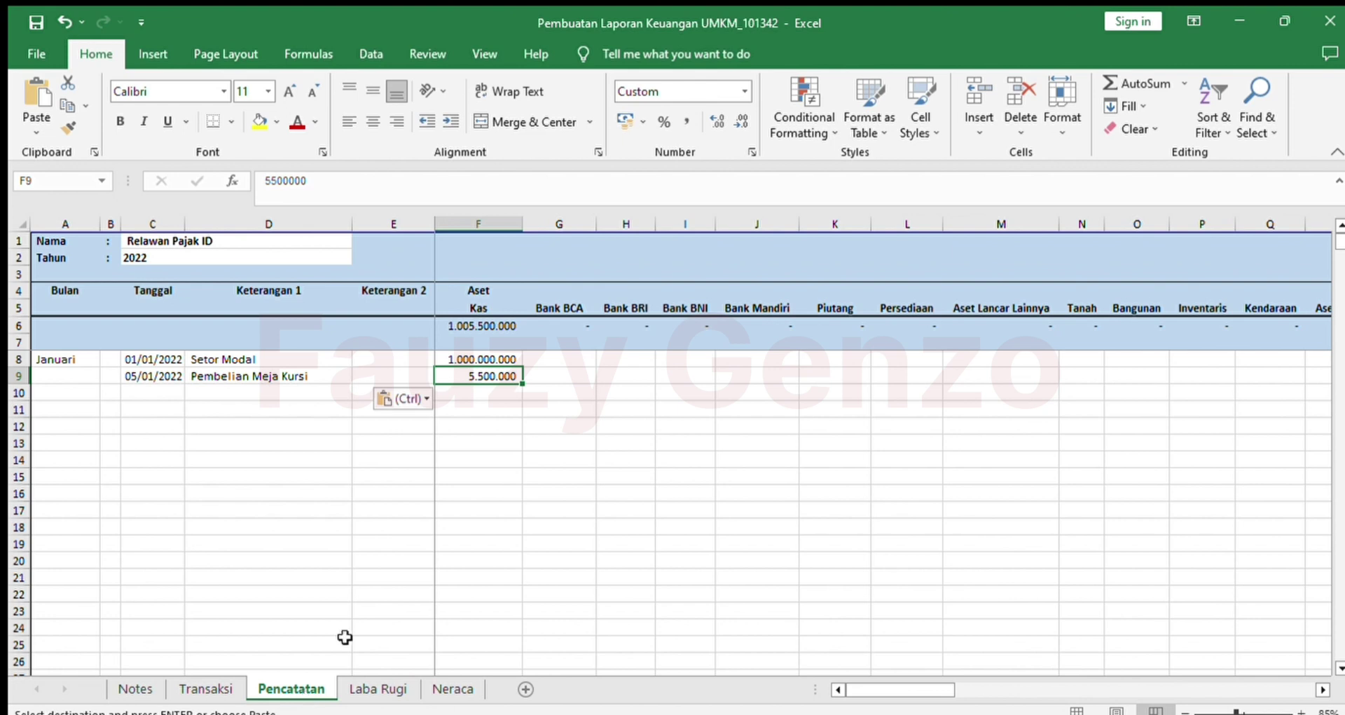
click(363, 199)
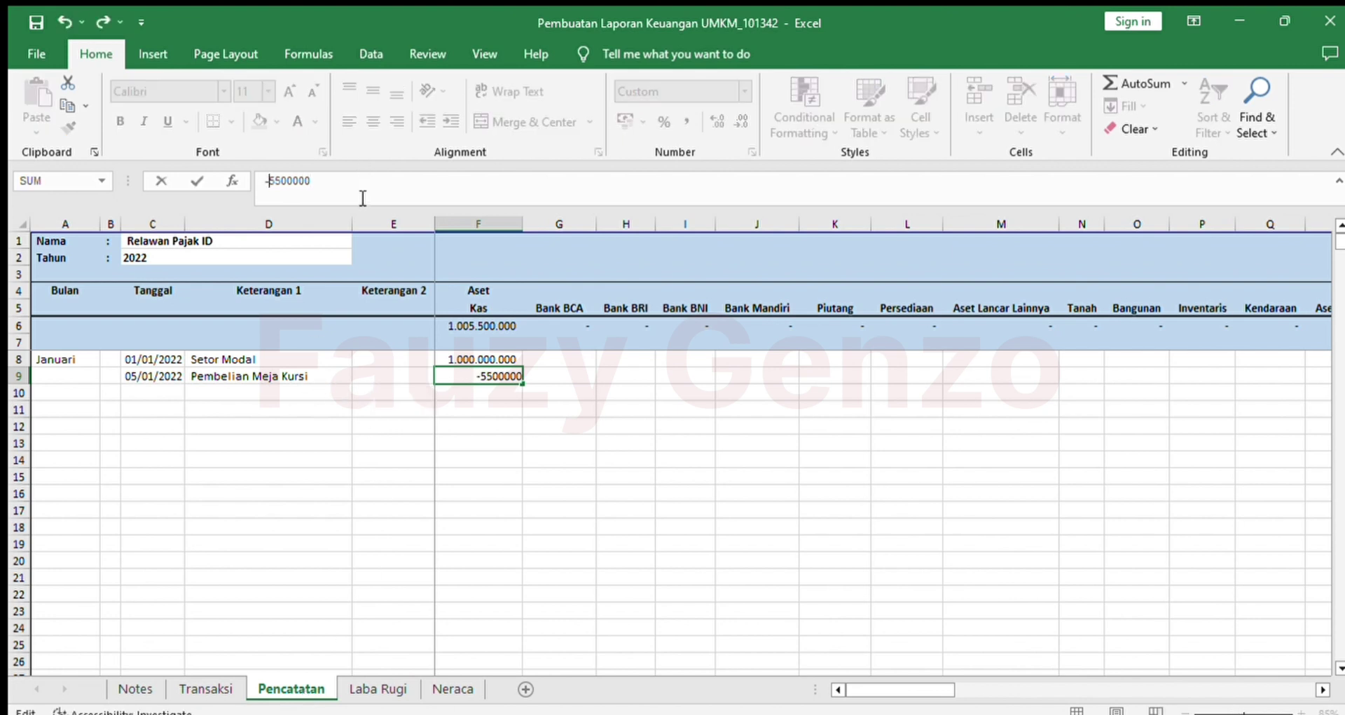
text(-)
key(Return)
key(Up)
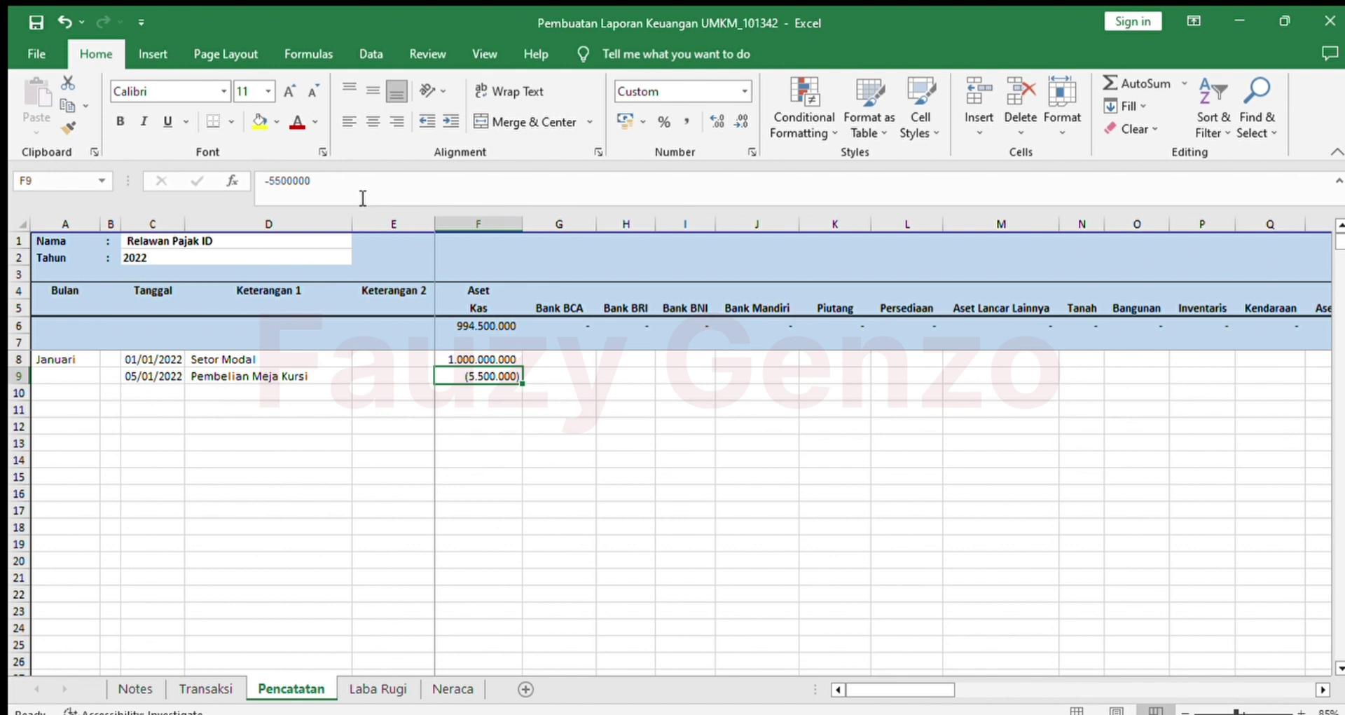
Step: Enter the formula -F9 in the Inventaris column of the Pembelian Meja Kursi row, cell P9
key(Right)
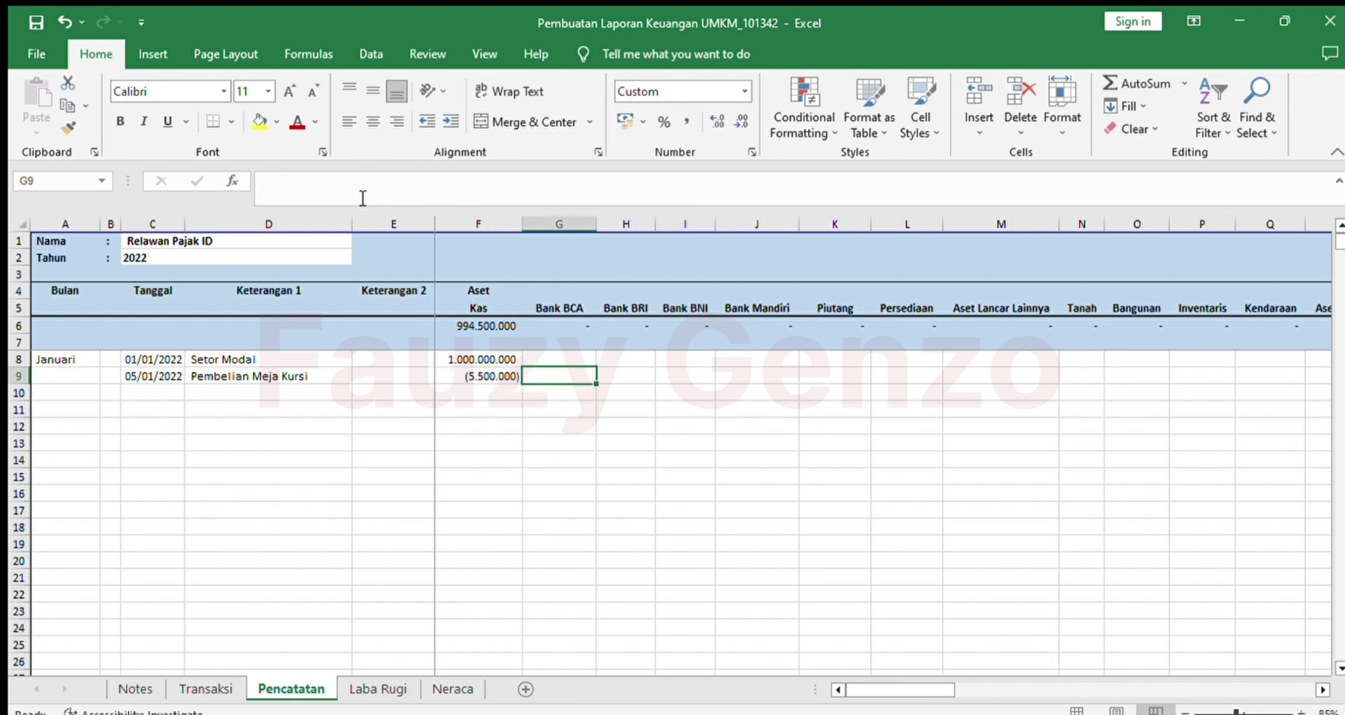
key(Right)
key(Right)
key(Right)
key(Right)
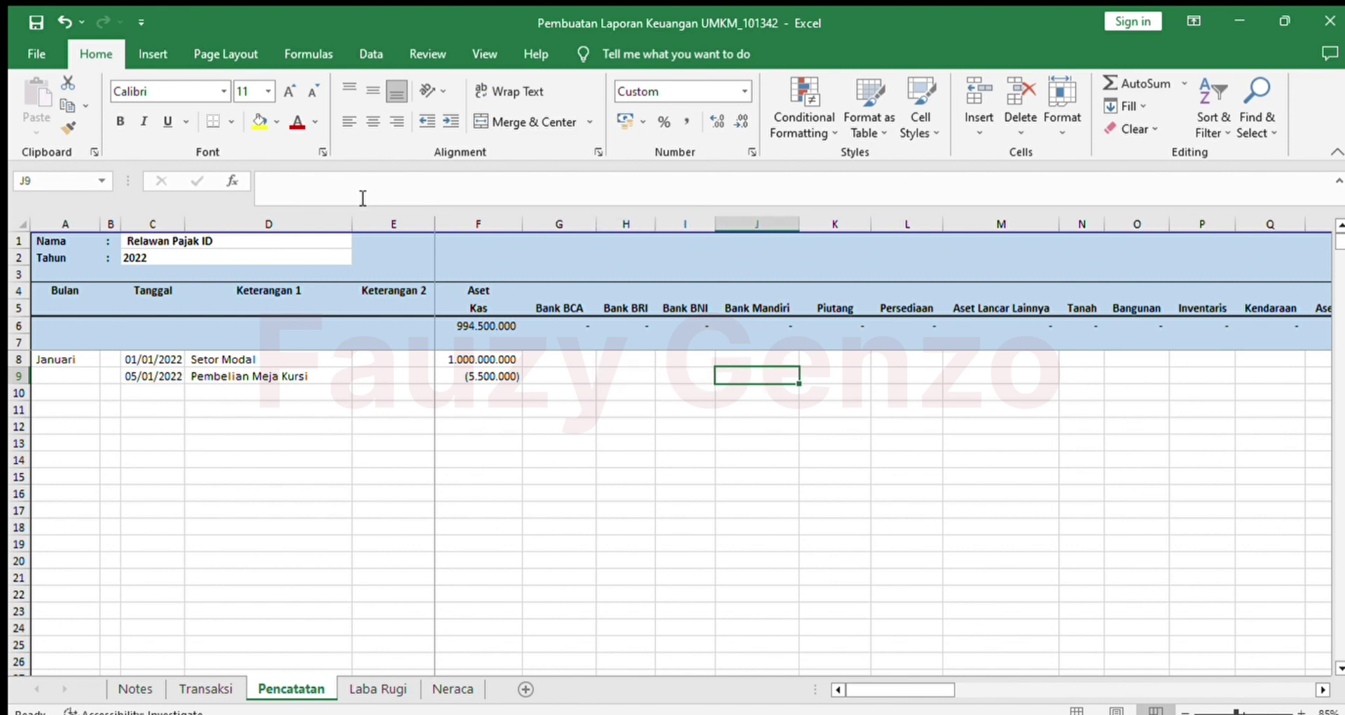
key(Right)
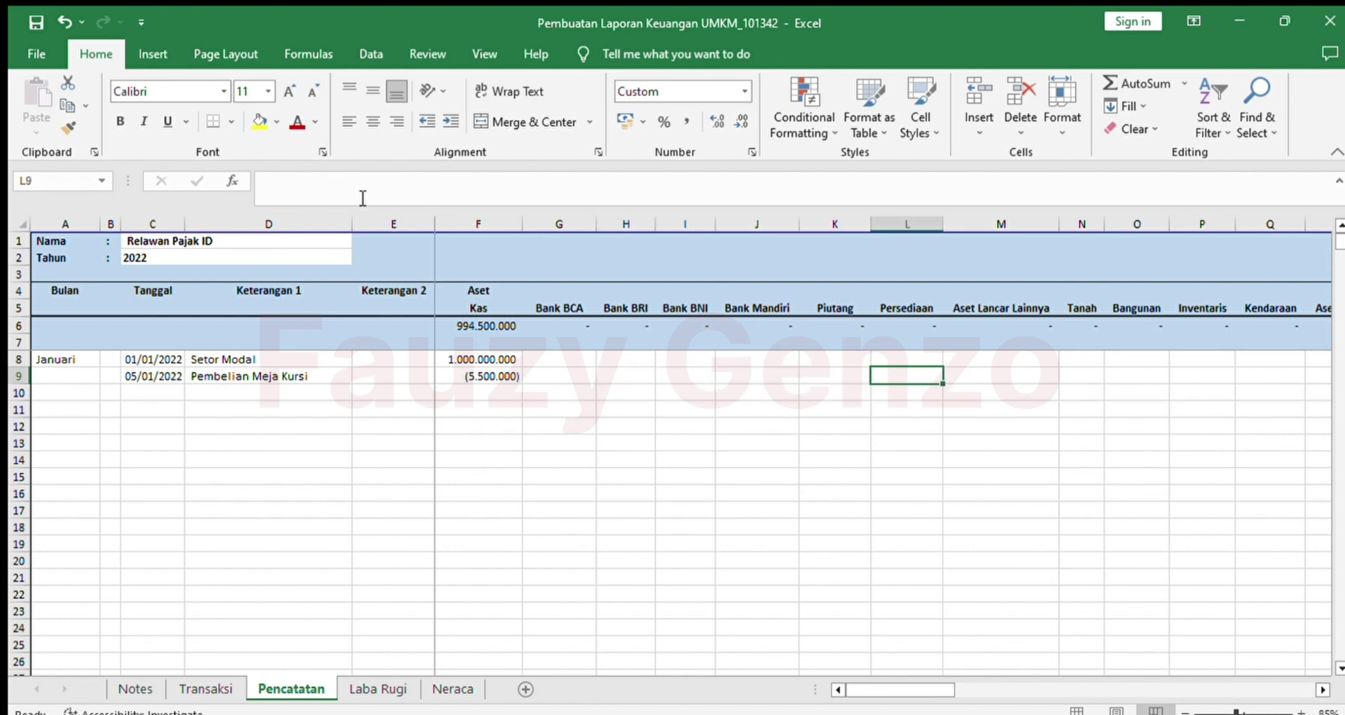
key(Right)
key(Right)
key(Right)
key(Right)
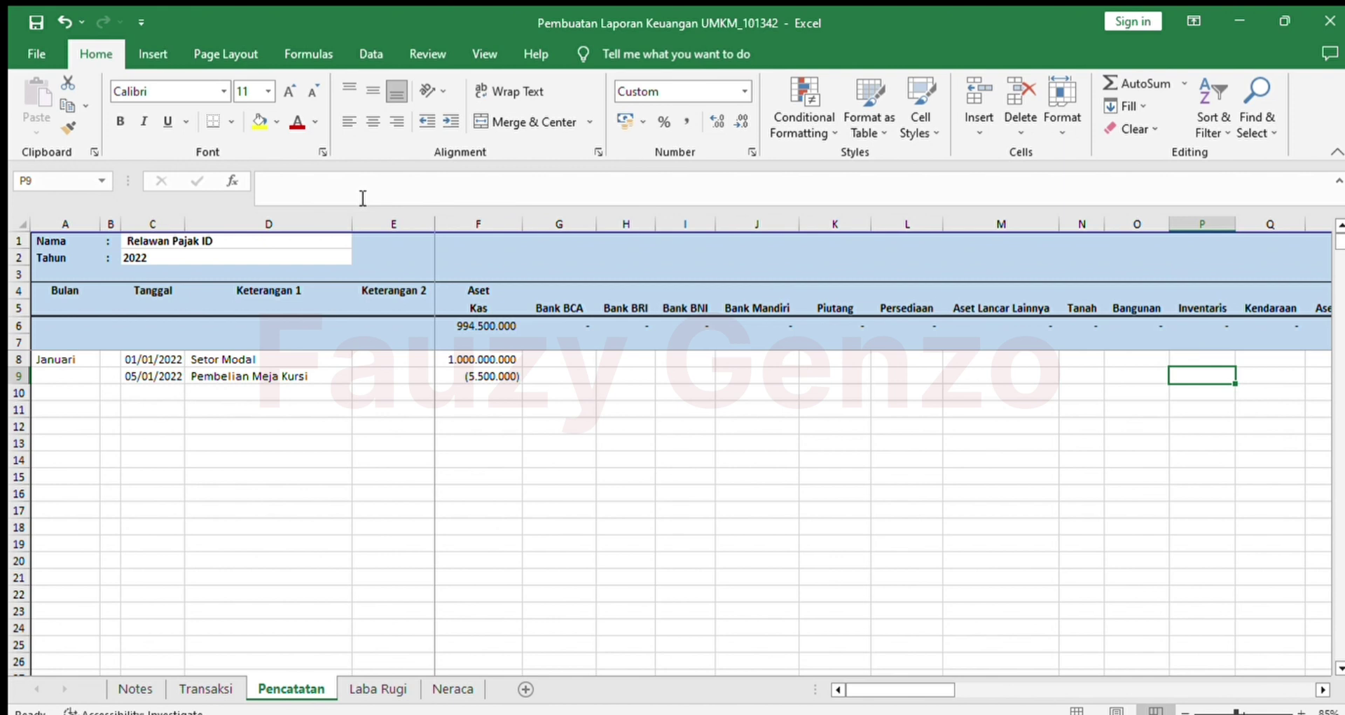
text(-)
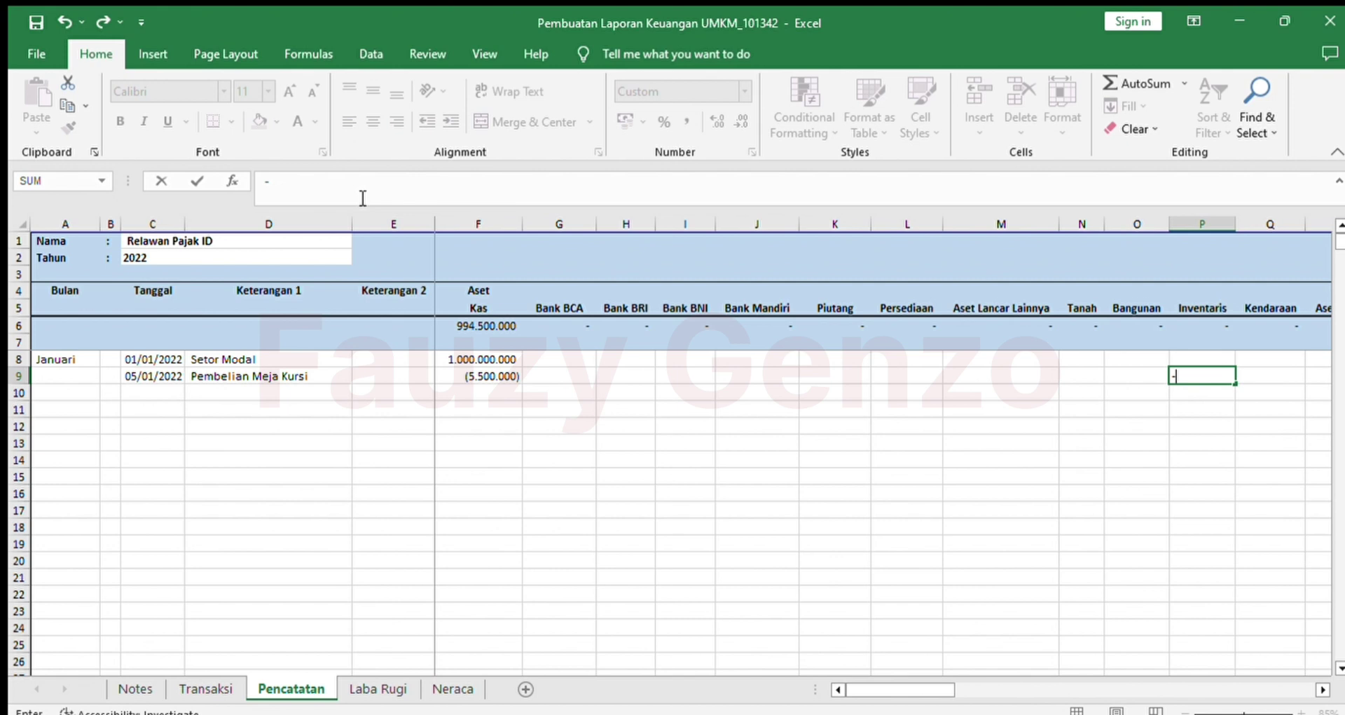
key(Escape)
text(-)
key(Left)
key(Left)
key(Left)
key(Left)
key(Left)
key(Left)
key(Left)
key(Left)
key(Left)
key(Left)
key(Return)
key(Up)
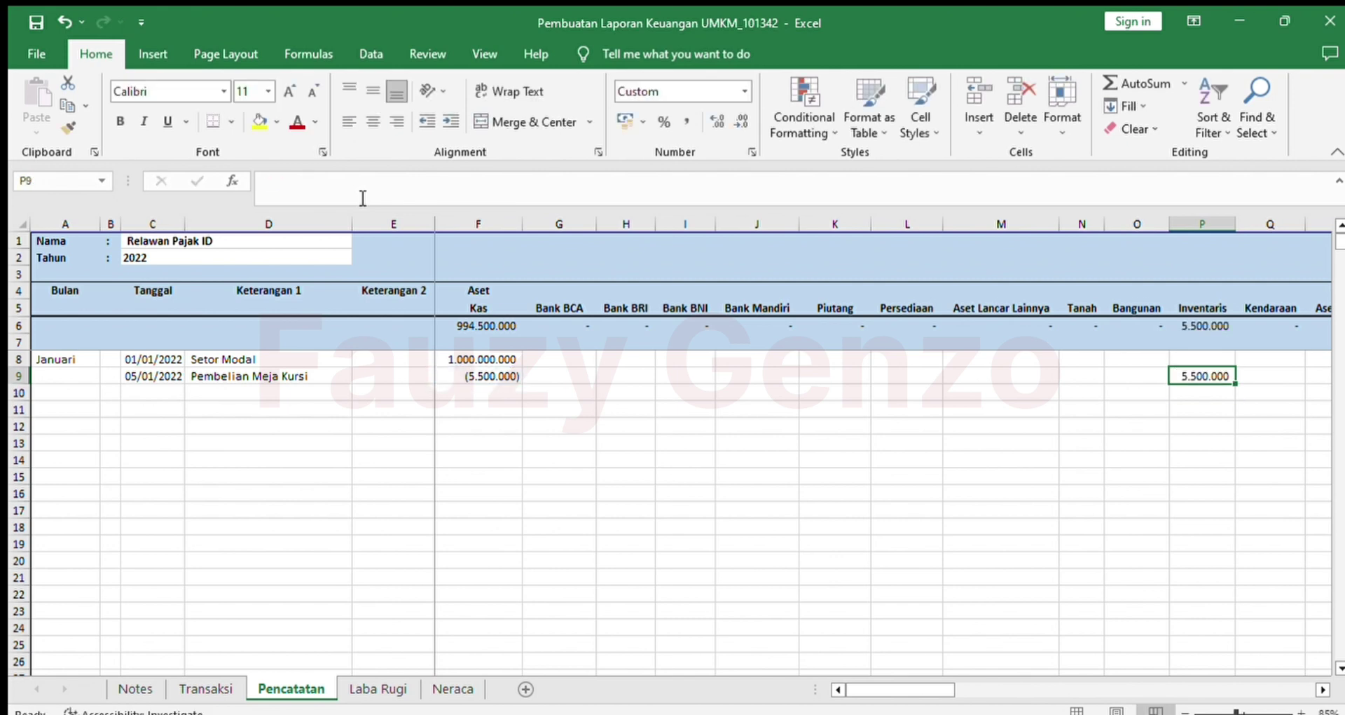
Step: Fill in Januari as the Bulan of the Pembelian Meja Kursi row, cell A9
key(Left)
key(Left)
key(Left)
key(Left)
key(Left)
key(Left)
key(Left)
key(Left)
key(Left)
key(Left)
key(Left)
key(Left)
key(Left)
key(Left)
key(Left)
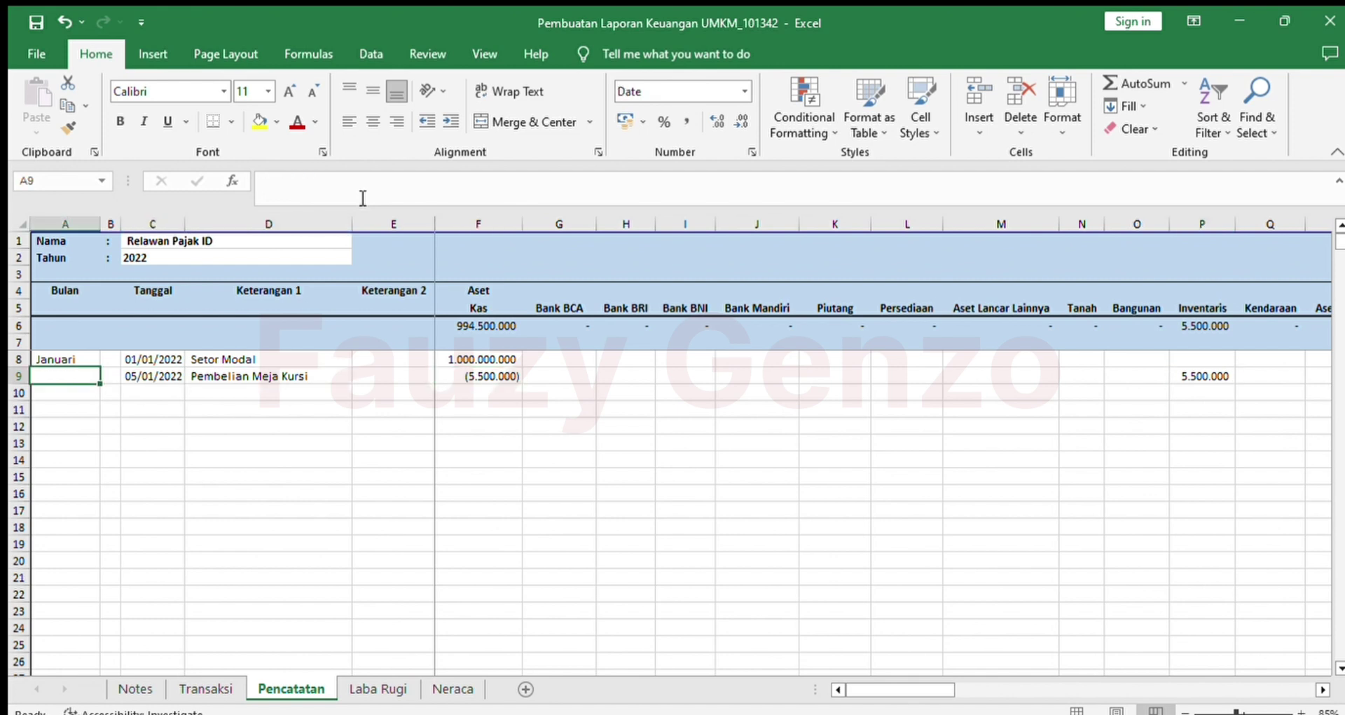
text(januari)
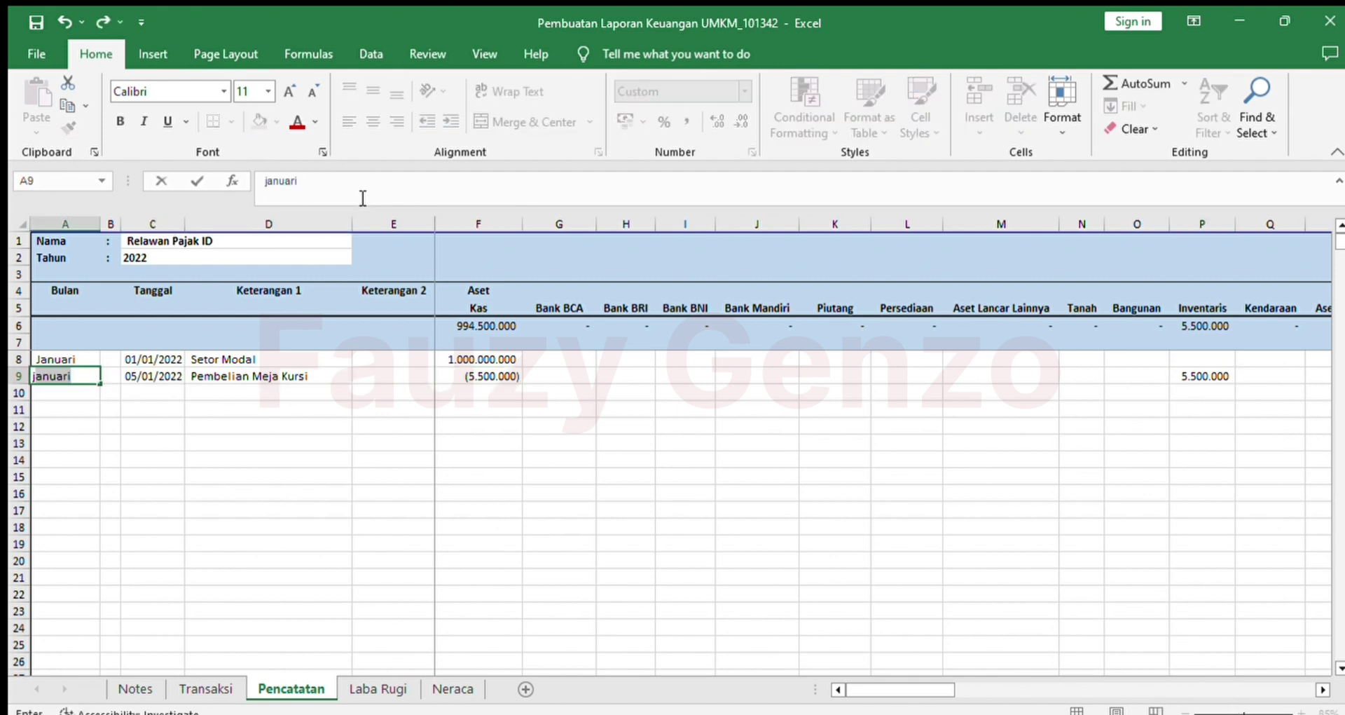
key(Return)
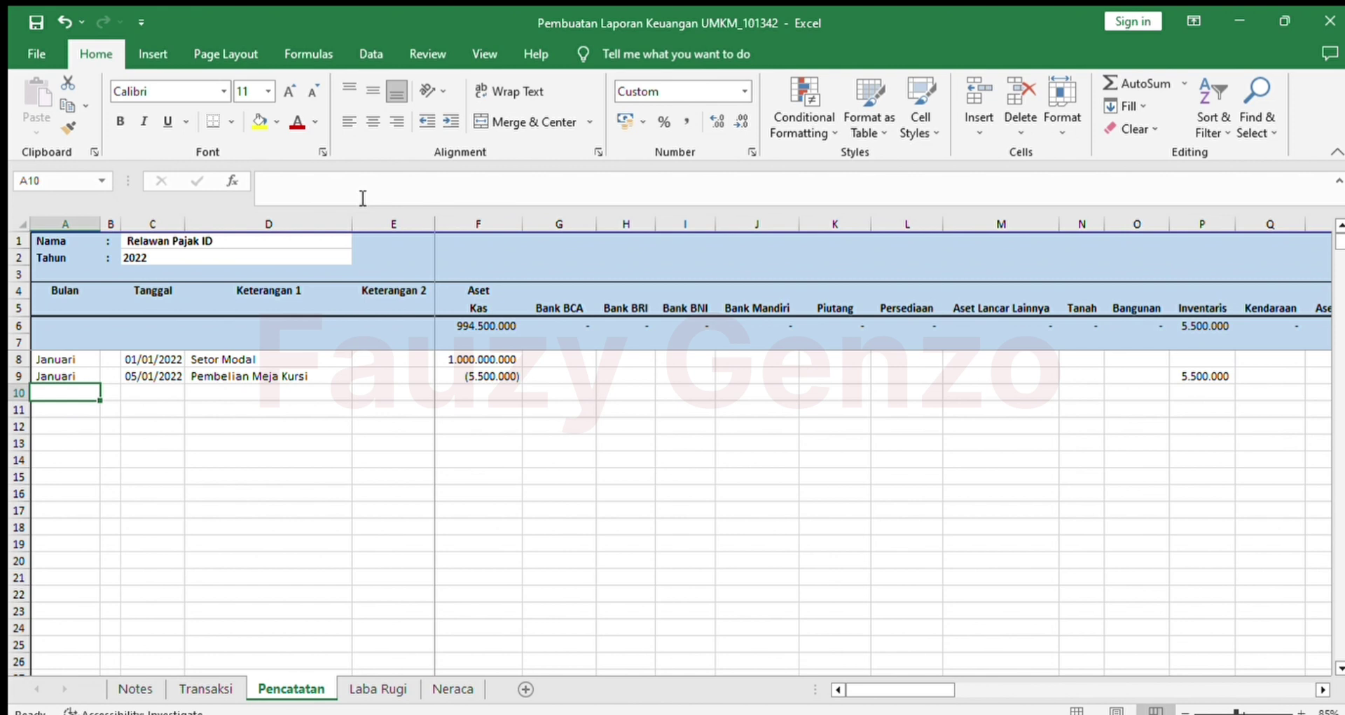
Step: Examine the January column of Neraca from Total Liabilitas & Ekuitas up to Kas, including Inventaris and Total Aset
click(444, 692)
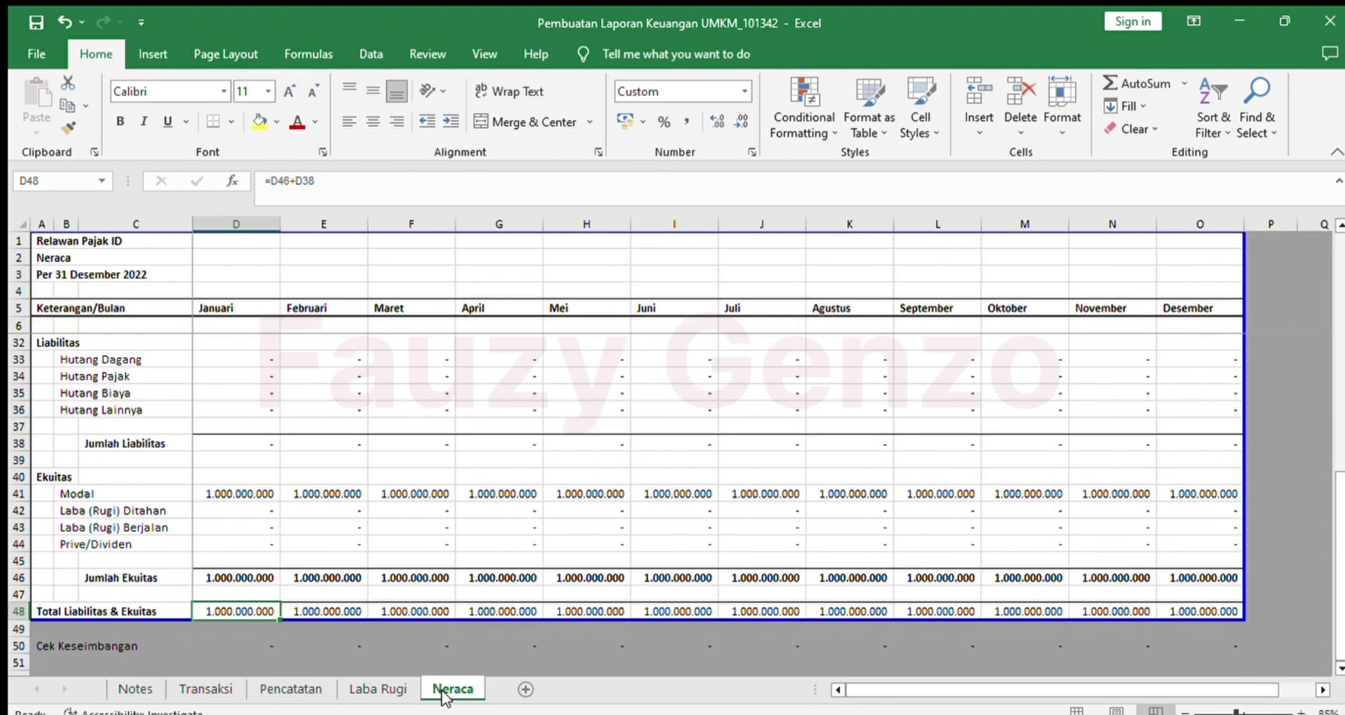
key(Up)
key(Up)
key(Up)
key(Up)
key(Up)
key(Up)
key(Up)
key(Up)
key(Up)
key(Up)
key(Up)
key(Up)
key(Up)
key(Up)
key(Up)
key(Up)
key(Up)
key(Up)
key(Up)
key(Up)
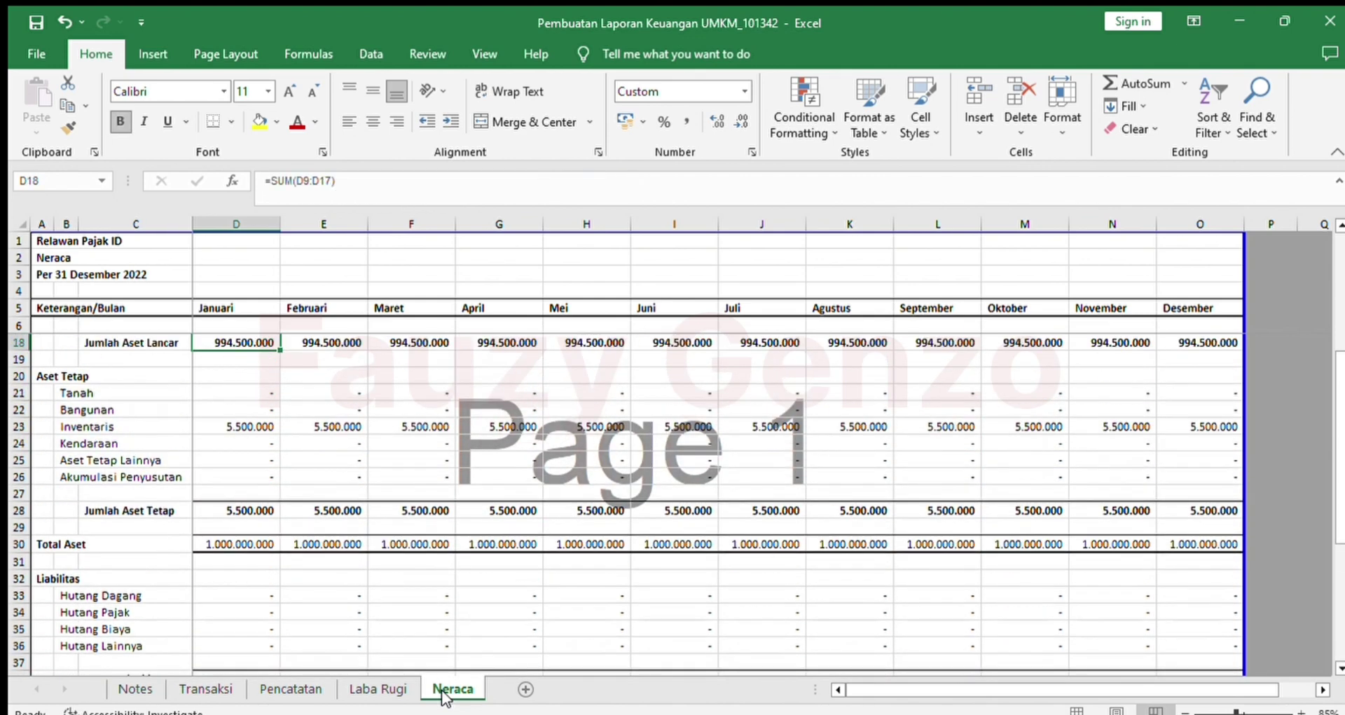
key(Up)
key(Up)
key(Up)
key(Down)
key(Down)
key(Down)
key(Down)
key(Down)
key(Down)
key(Down)
key(Down)
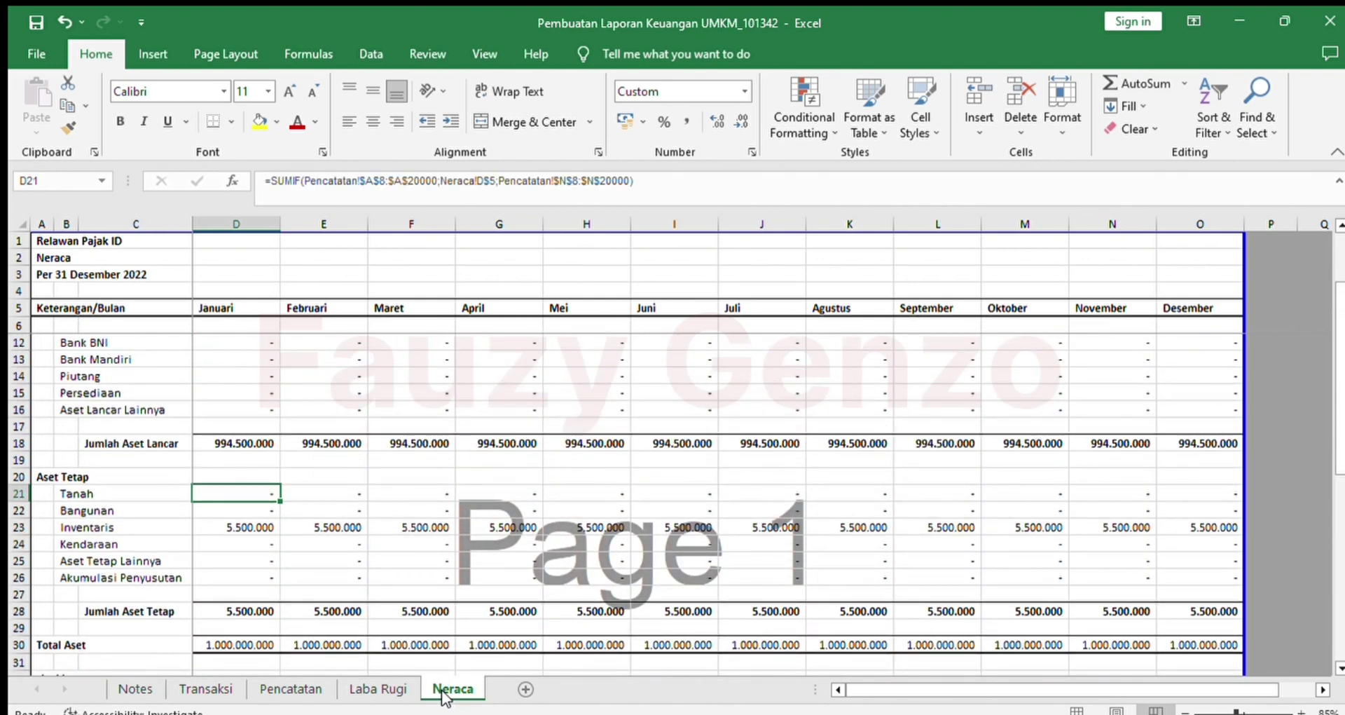
key(Up)
key(Up)
key(Up)
key(Up)
key(Up)
key(Up)
key(Up)
key(Up)
key(Up)
key(Up)
key(Up)
key(Up)
key(Up)
key(Up)
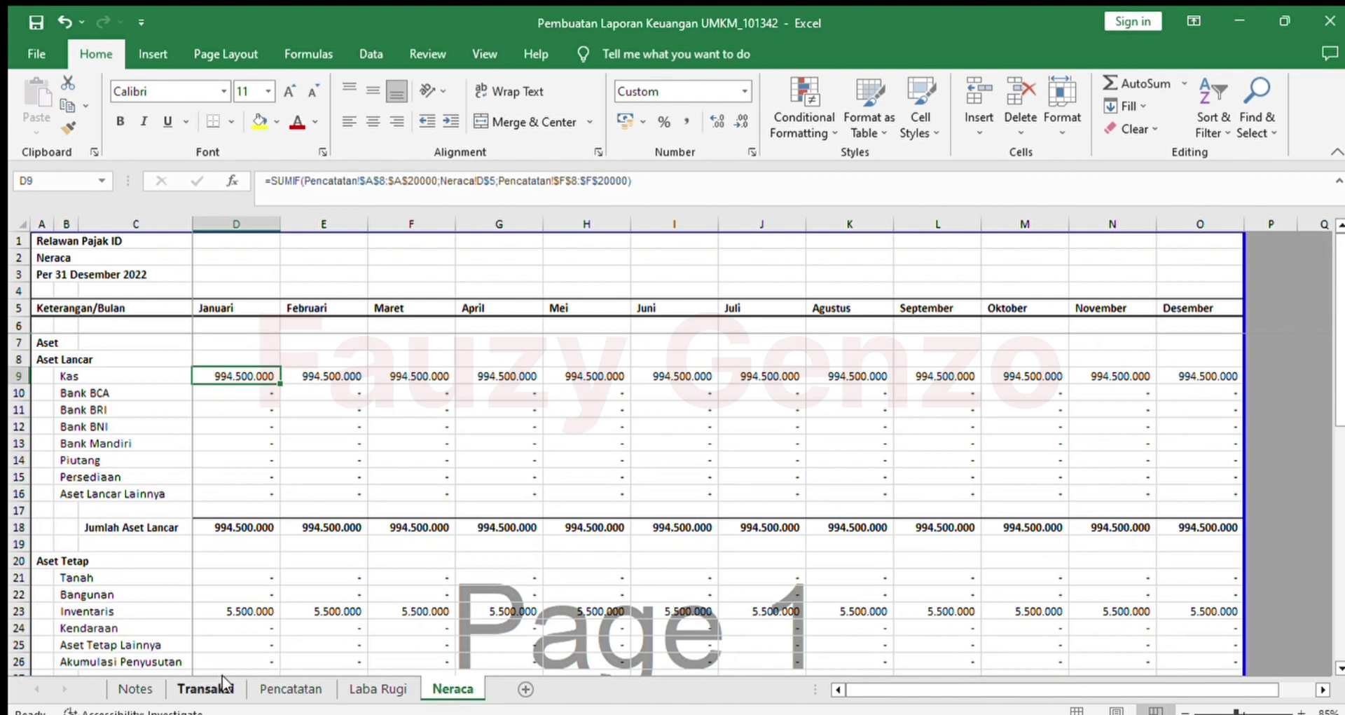
Step: Copy the whole Pembelian Dagangan Tunai entry, A3:F3 in Transaksi, into row 10 of Pencatatan starting at A10
click(276, 694)
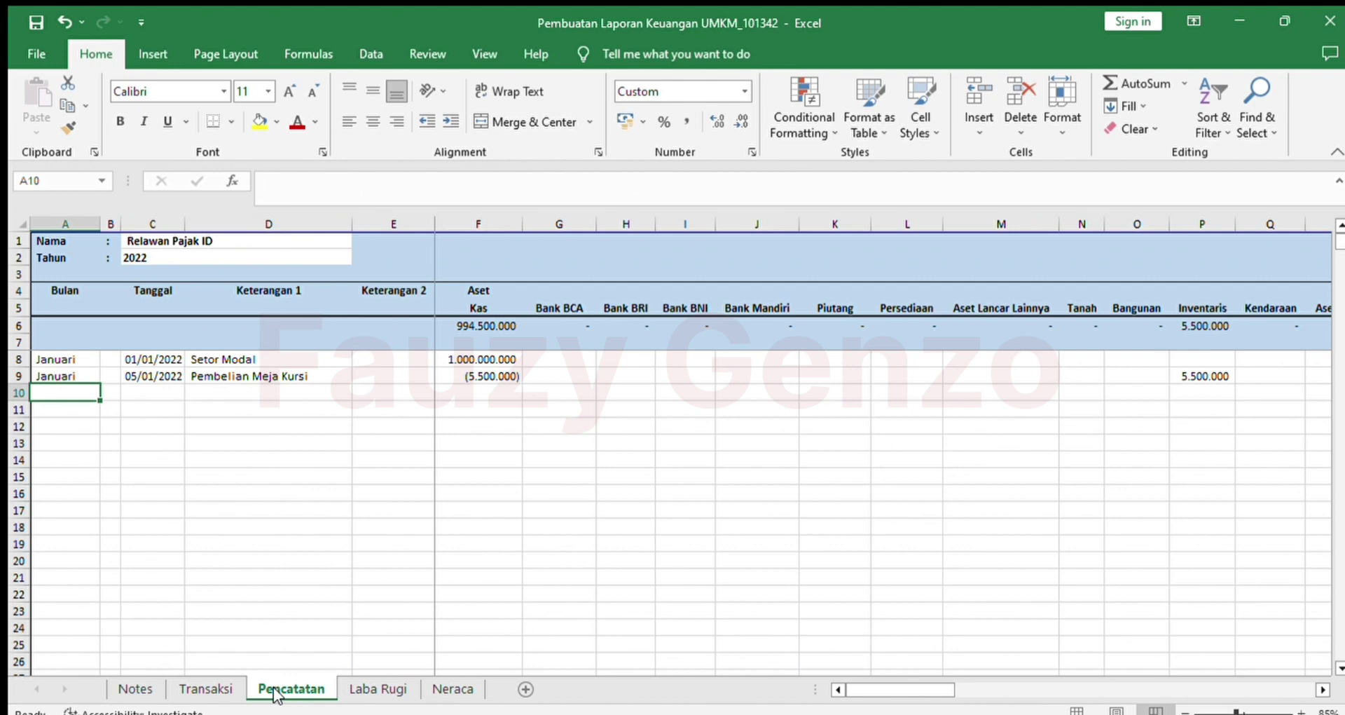
click(211, 689)
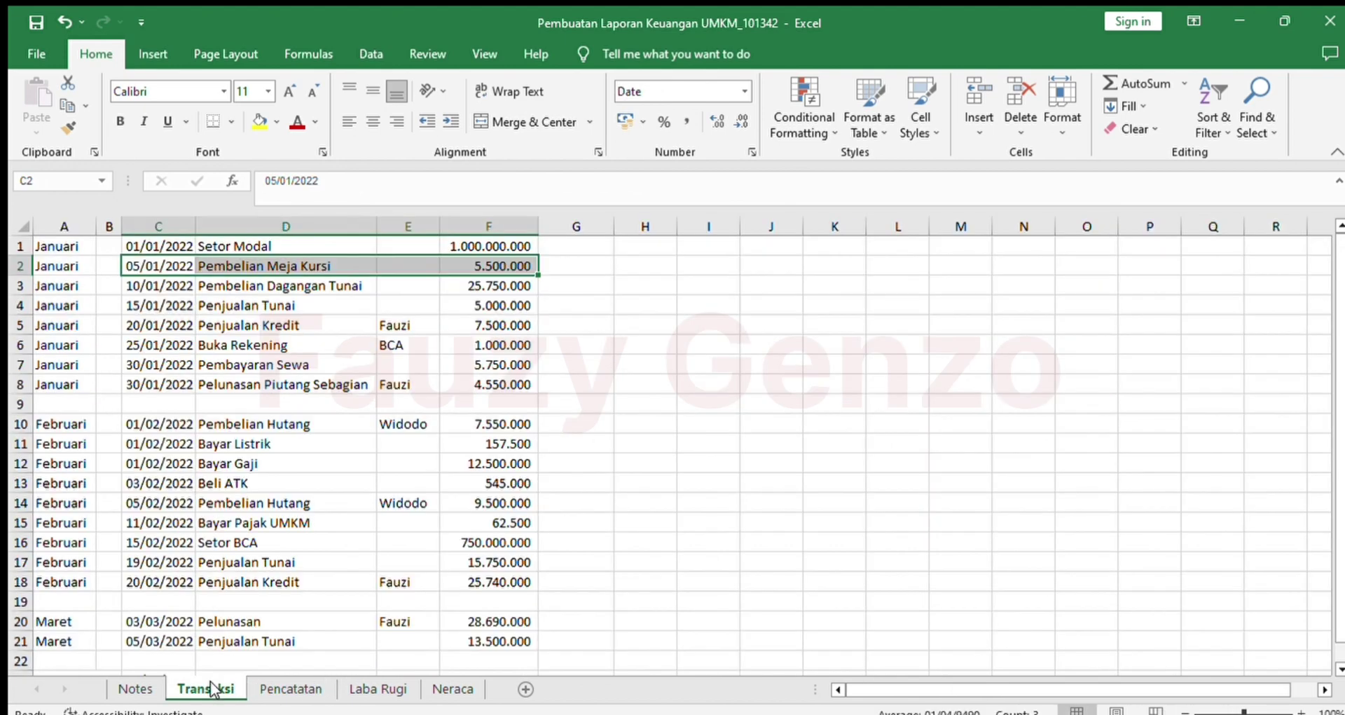
key(Down)
key(Left)
key(Left)
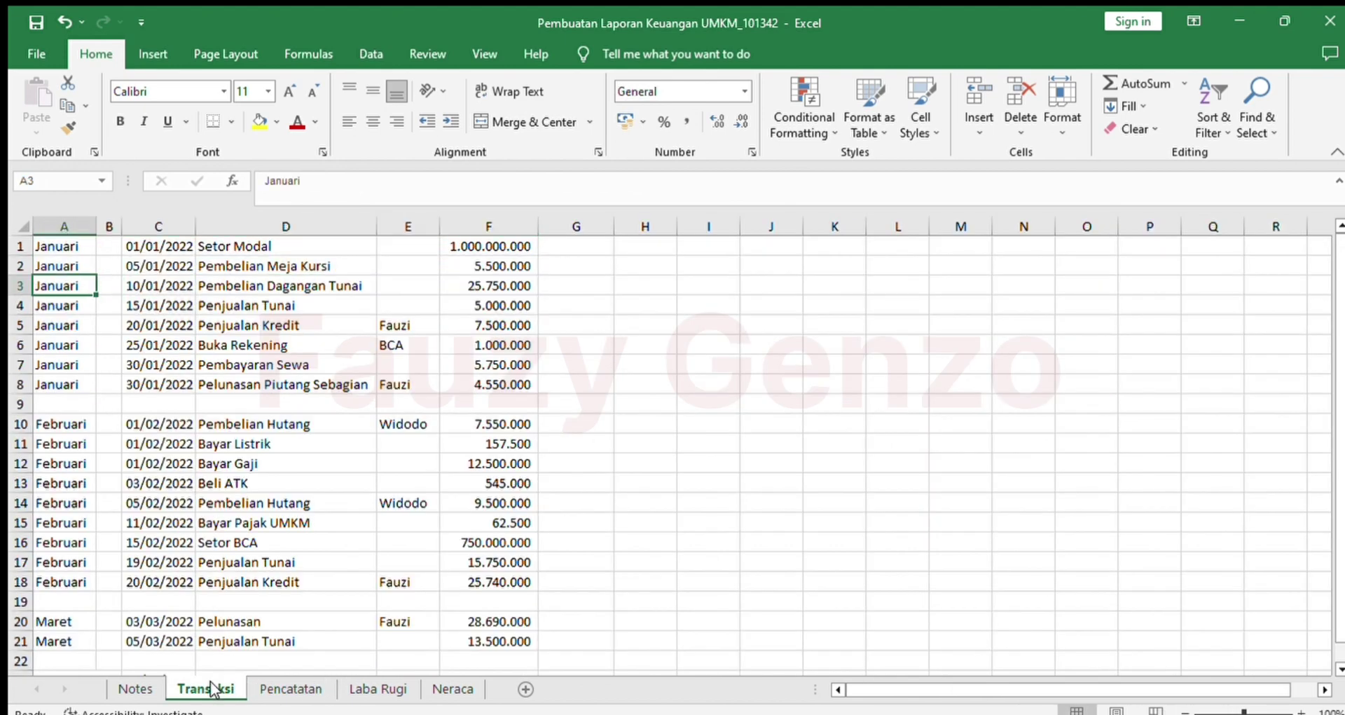
key(shift+Right)
key(shift+Right)
key(shift+Right)
key(shift+Right)
key(shift+Right)
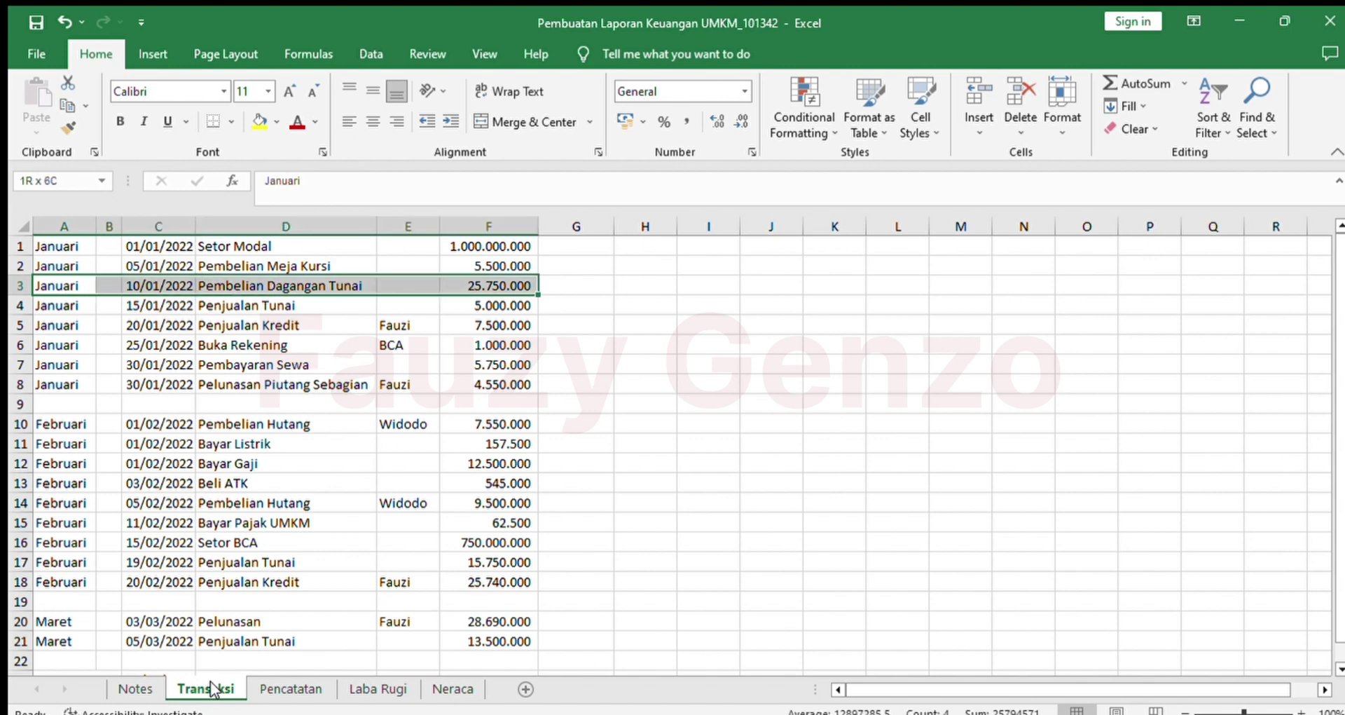
key(ctrl+c)
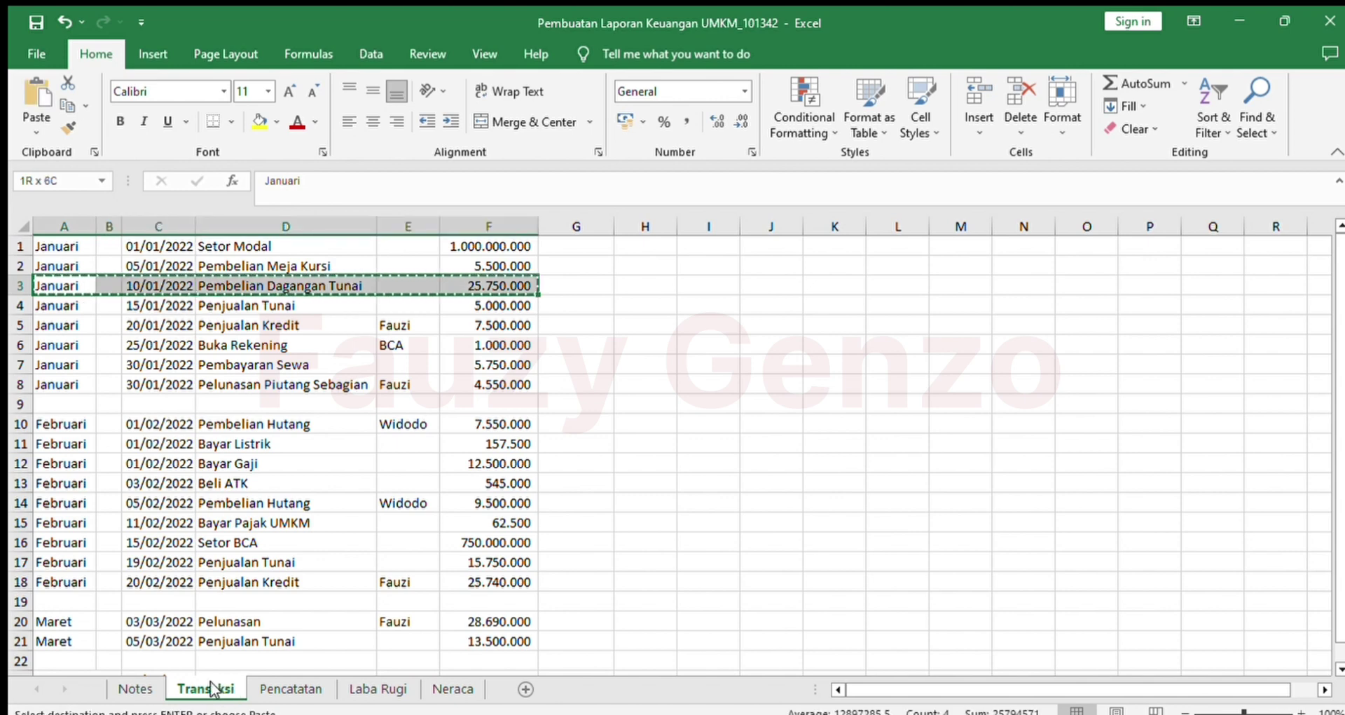
click(298, 690)
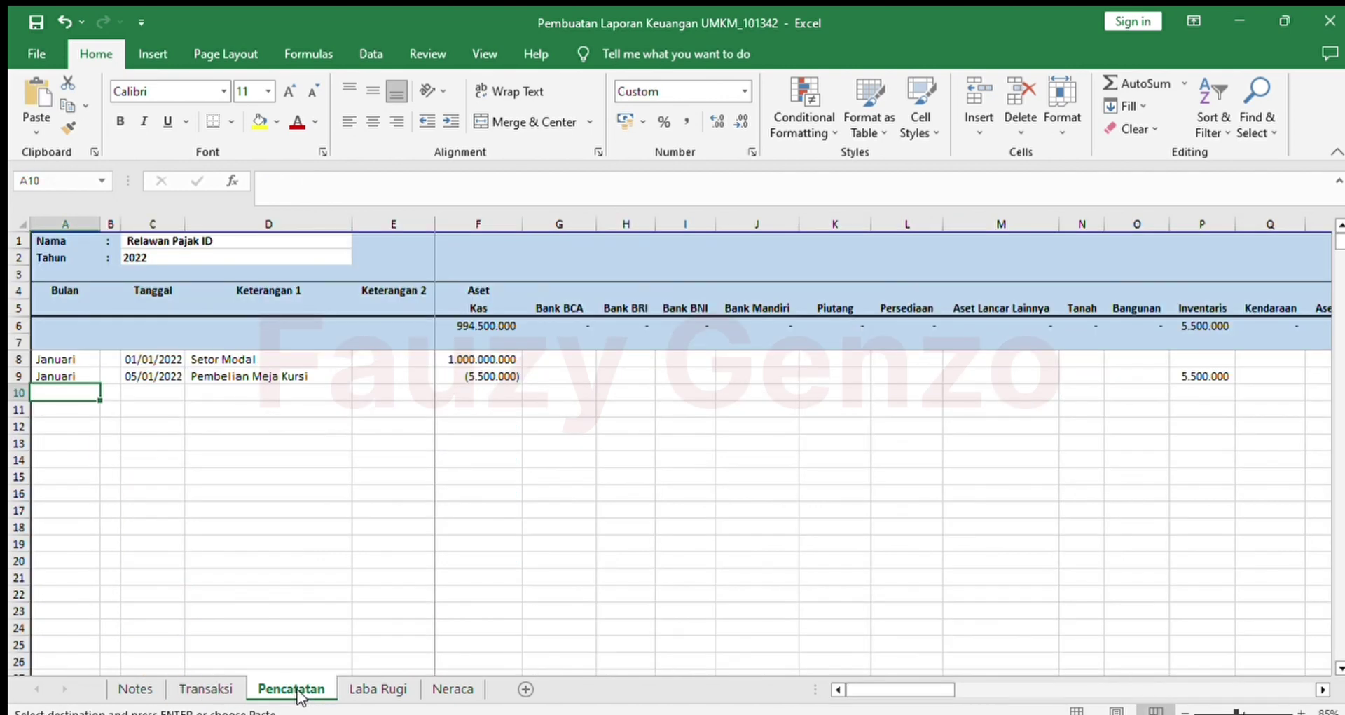
key(ctrl+v)
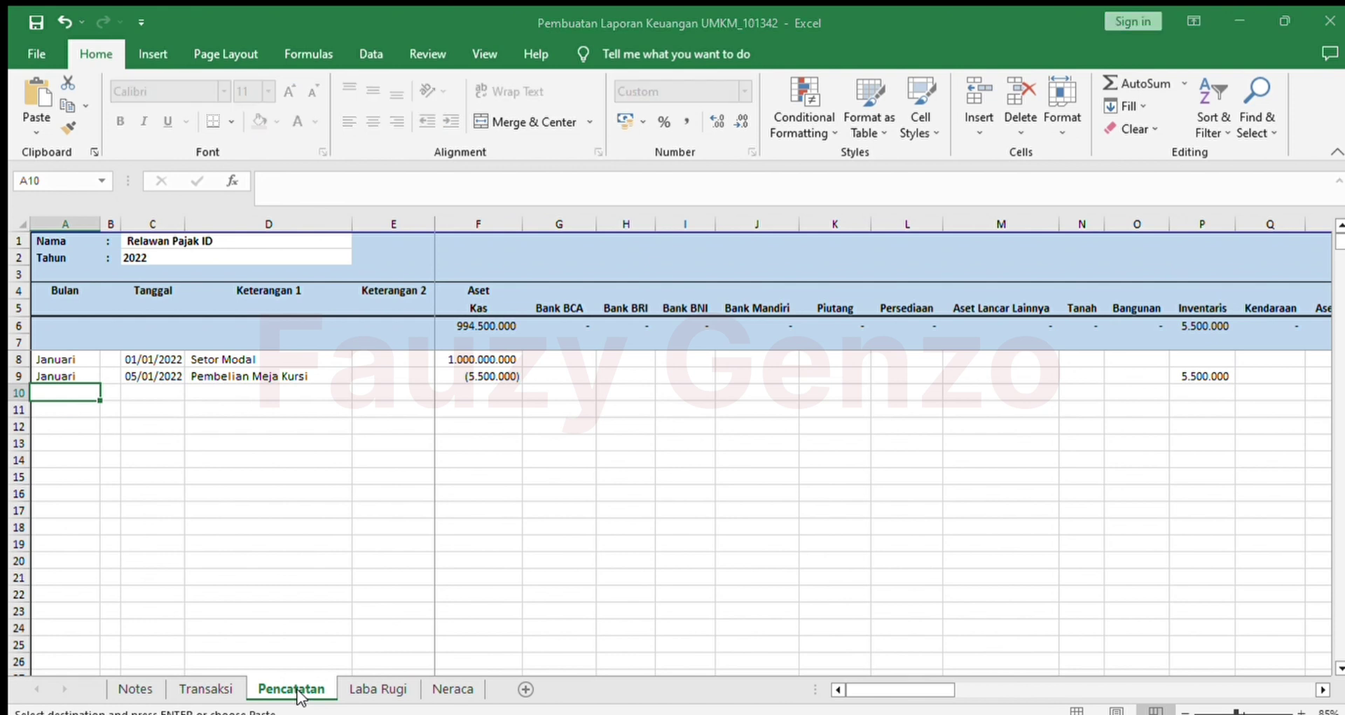
Step: Change the Kas amount of the Pembelian Dagangan Tunai row, cell F10, to -25750000
key(Right)
key(Right)
key(Right)
key(Right)
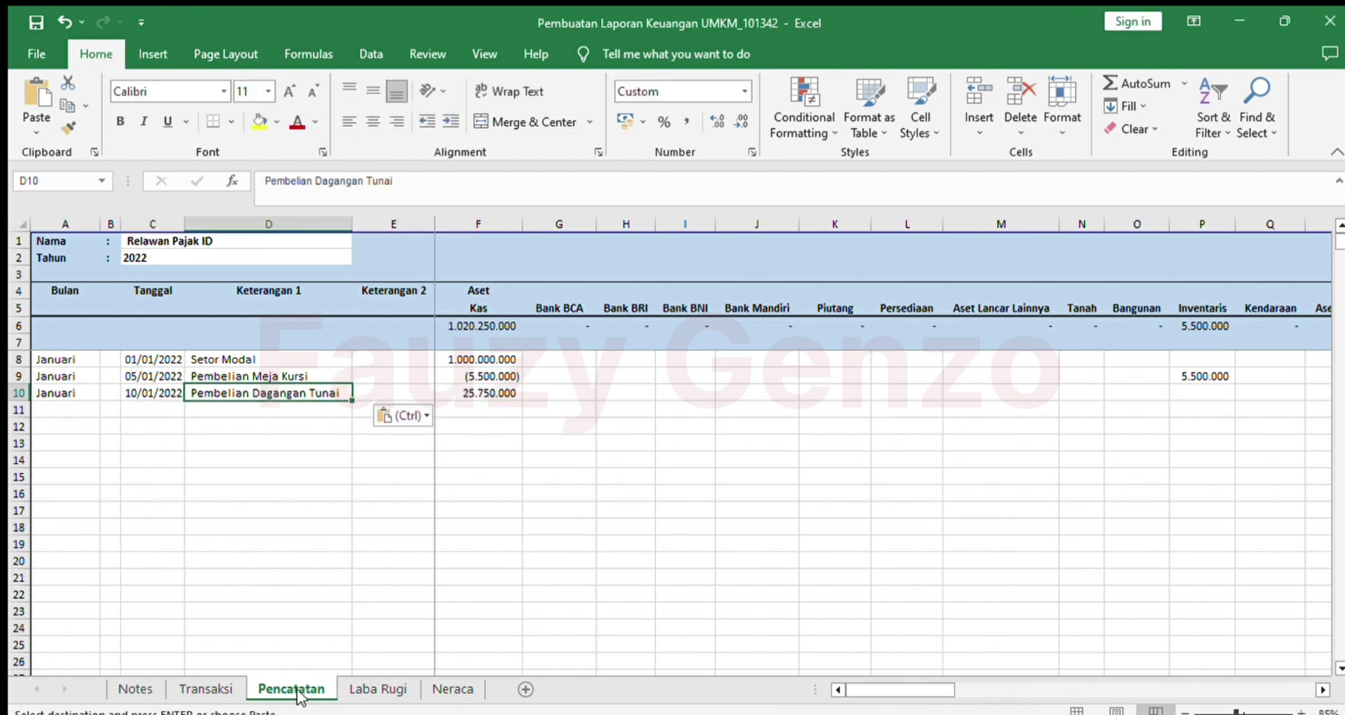
key(Right)
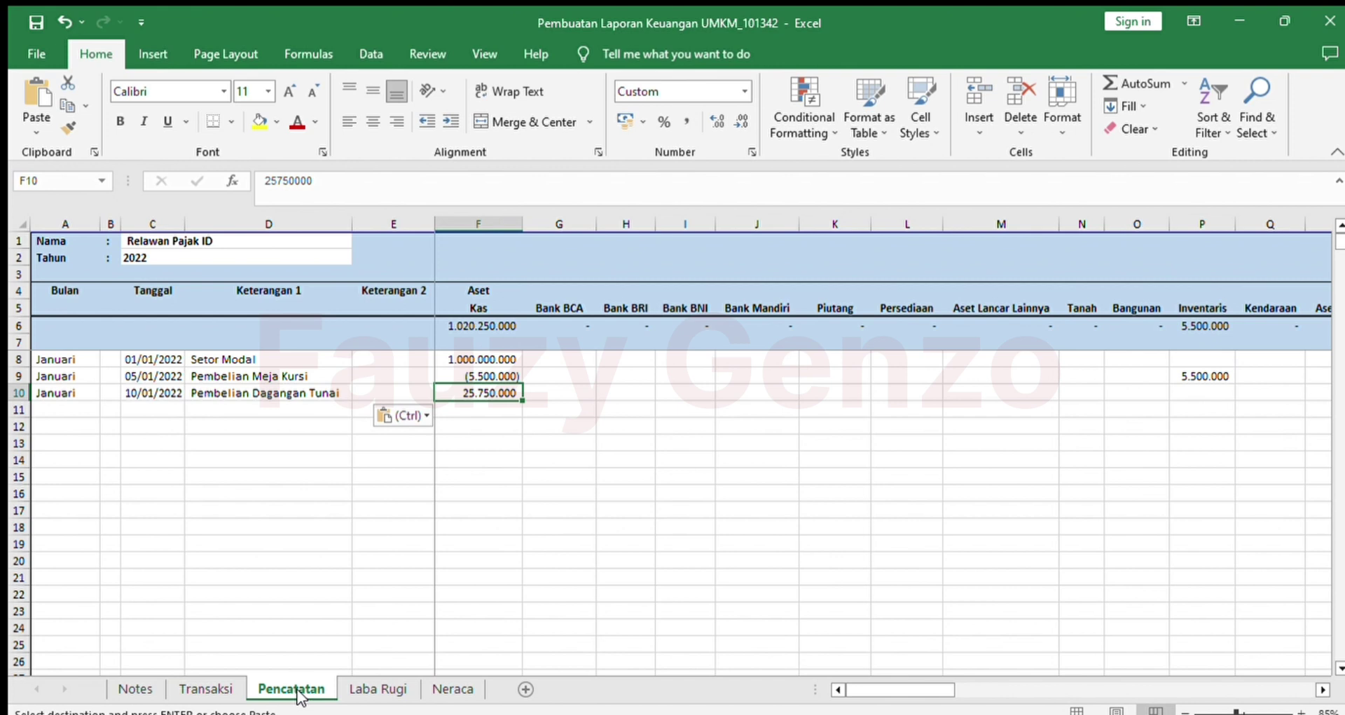
click(402, 187)
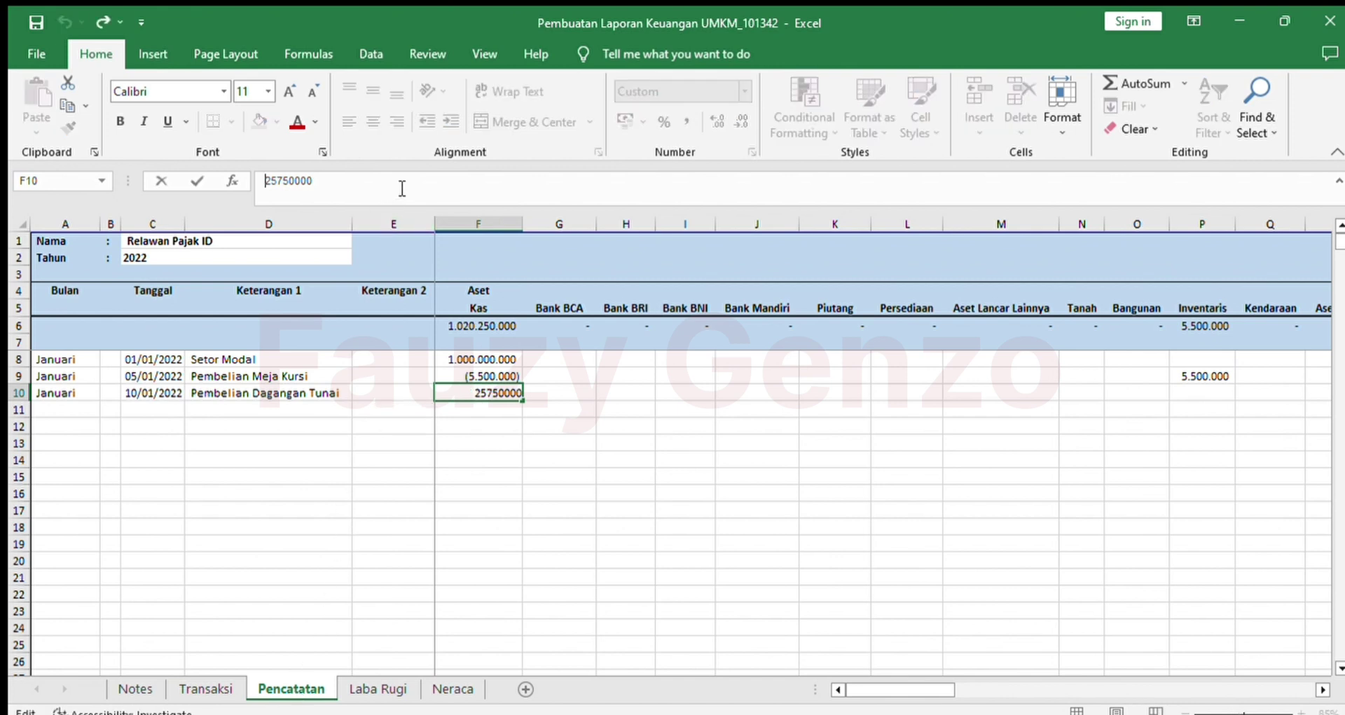
text(-)
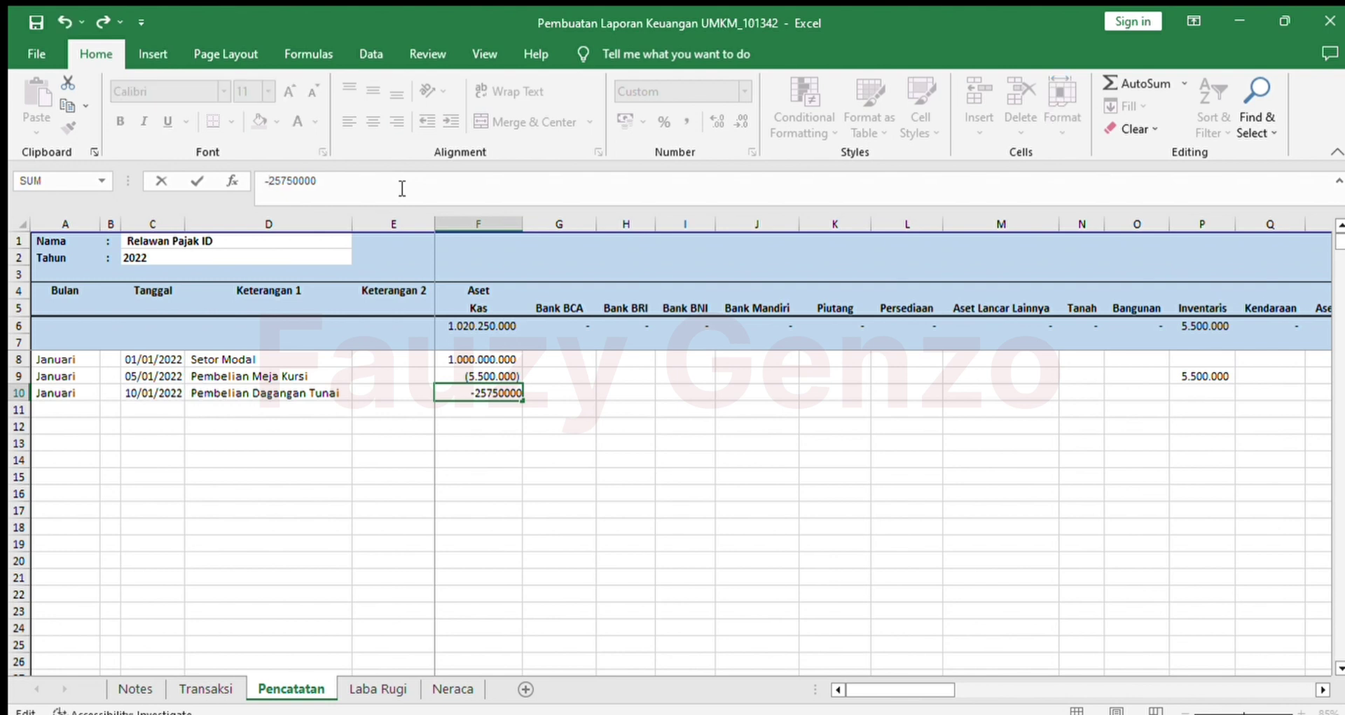
key(Return)
key(Up)
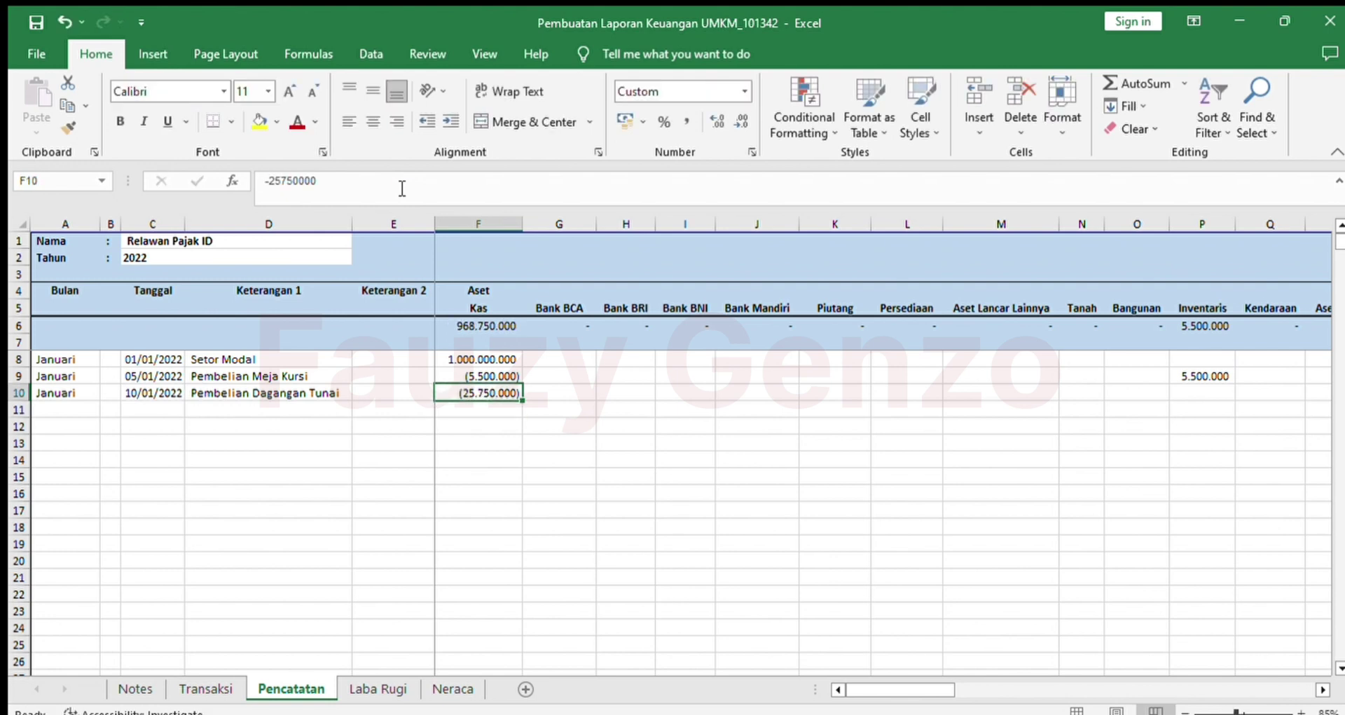
Step: Post the Pembelian Dagangan Tunai amount to Harga Pokok Penjualan by entering =-F10 in cell U10
key(Right)
key(Right)
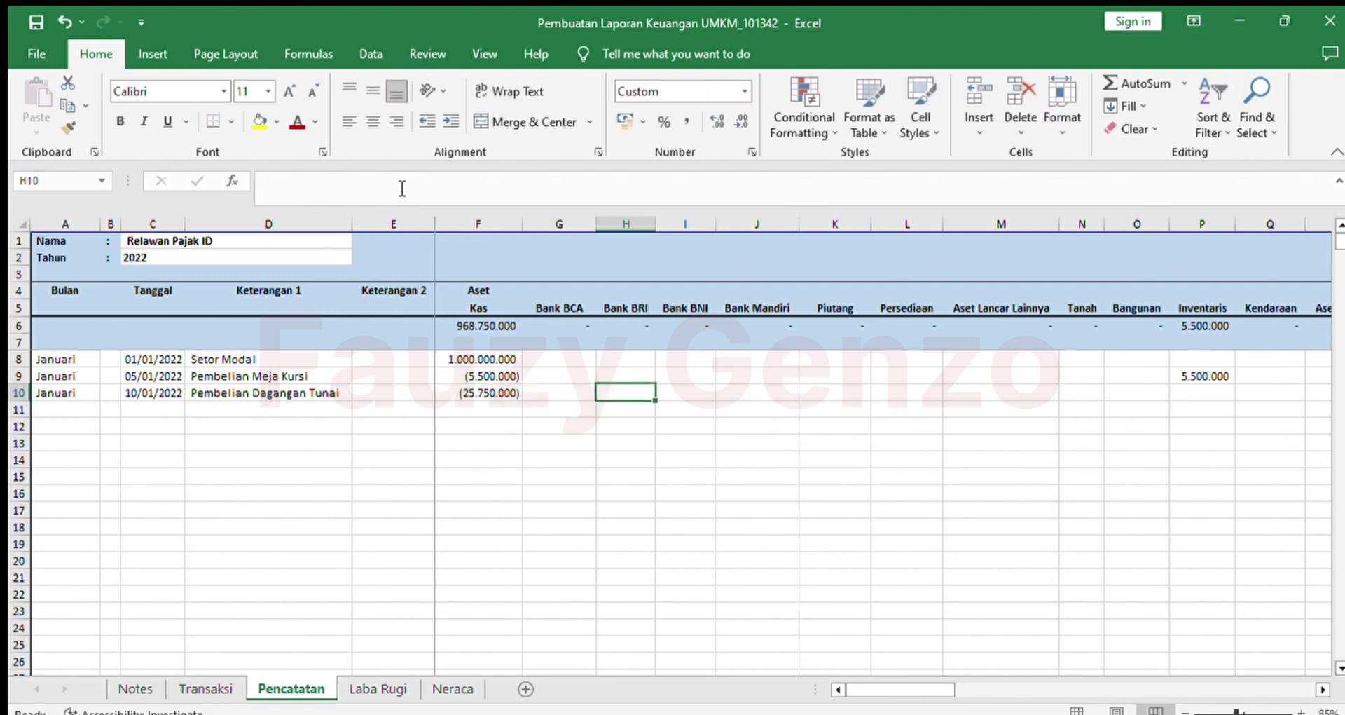
key(Right)
key(Right)
key(Right)
key(Right)
key(Right)
key(Right)
key(Right)
key(Right)
key(Right)
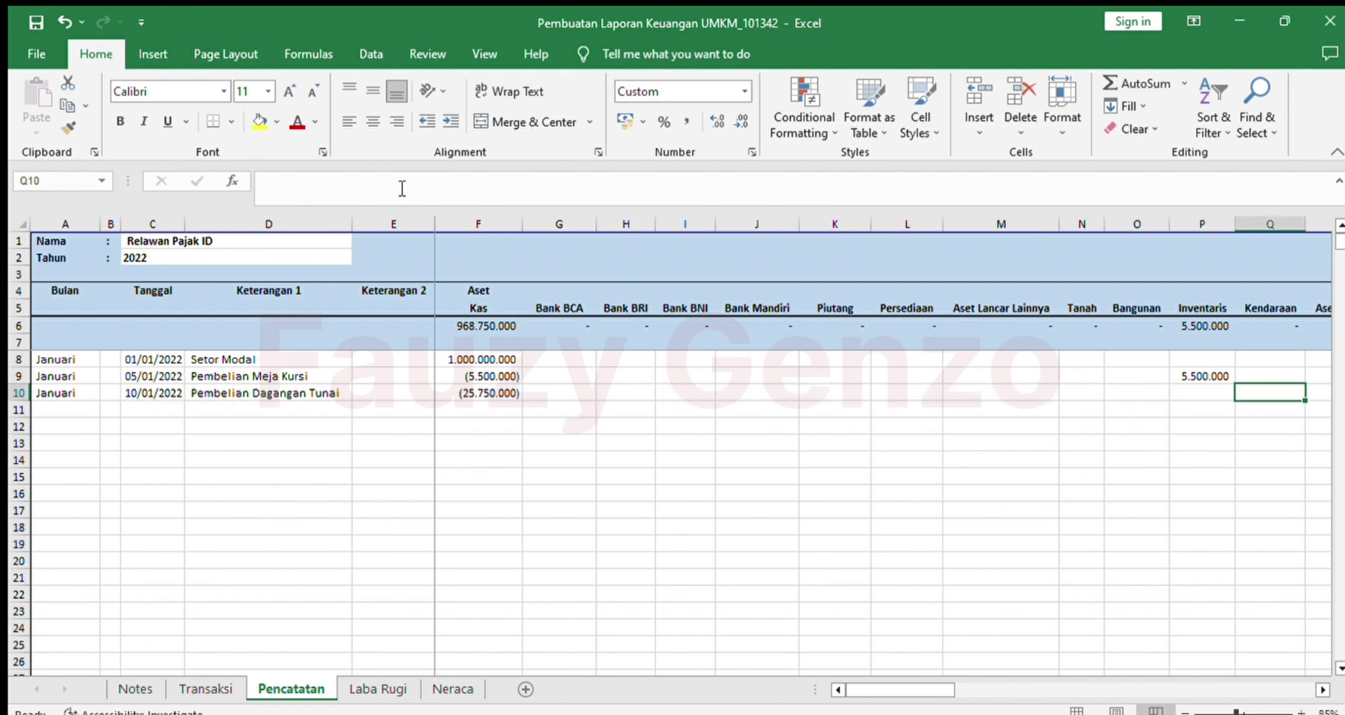
key(Right)
key(Right)
key(Right)
key(Right)
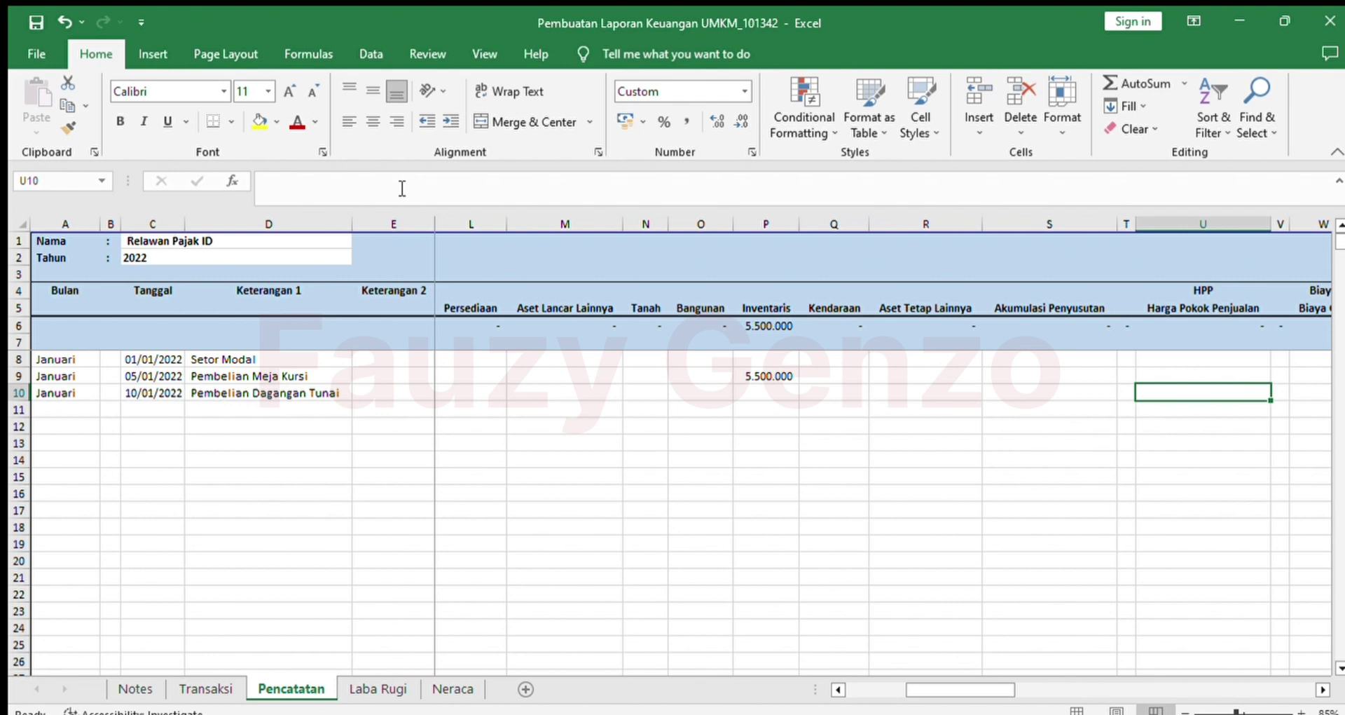
text(=-)
key(Left)
key(Left)
key(Left)
key(Left)
key(Left)
key(Left)
key(Left)
key(Left)
key(Left)
key(Left)
key(Left)
key(Left)
key(Left)
key(Left)
key(Left)
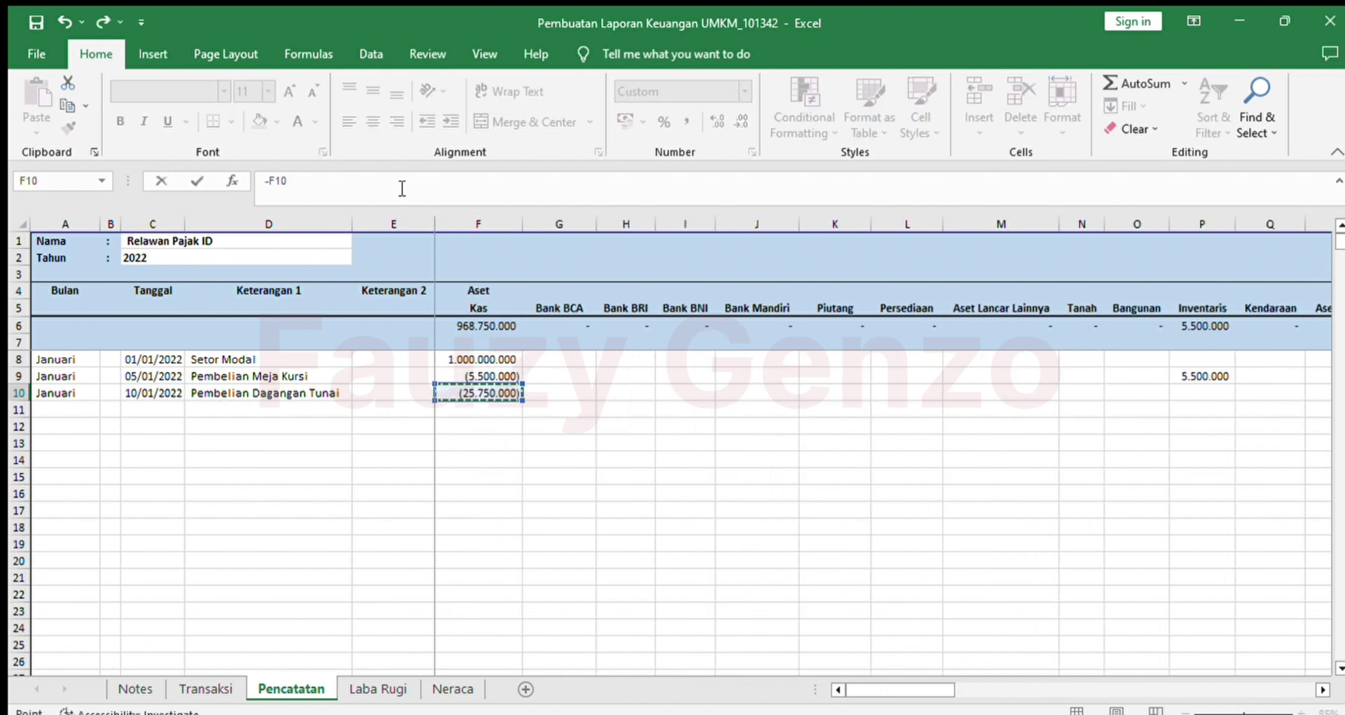
key(ctrl+Return)
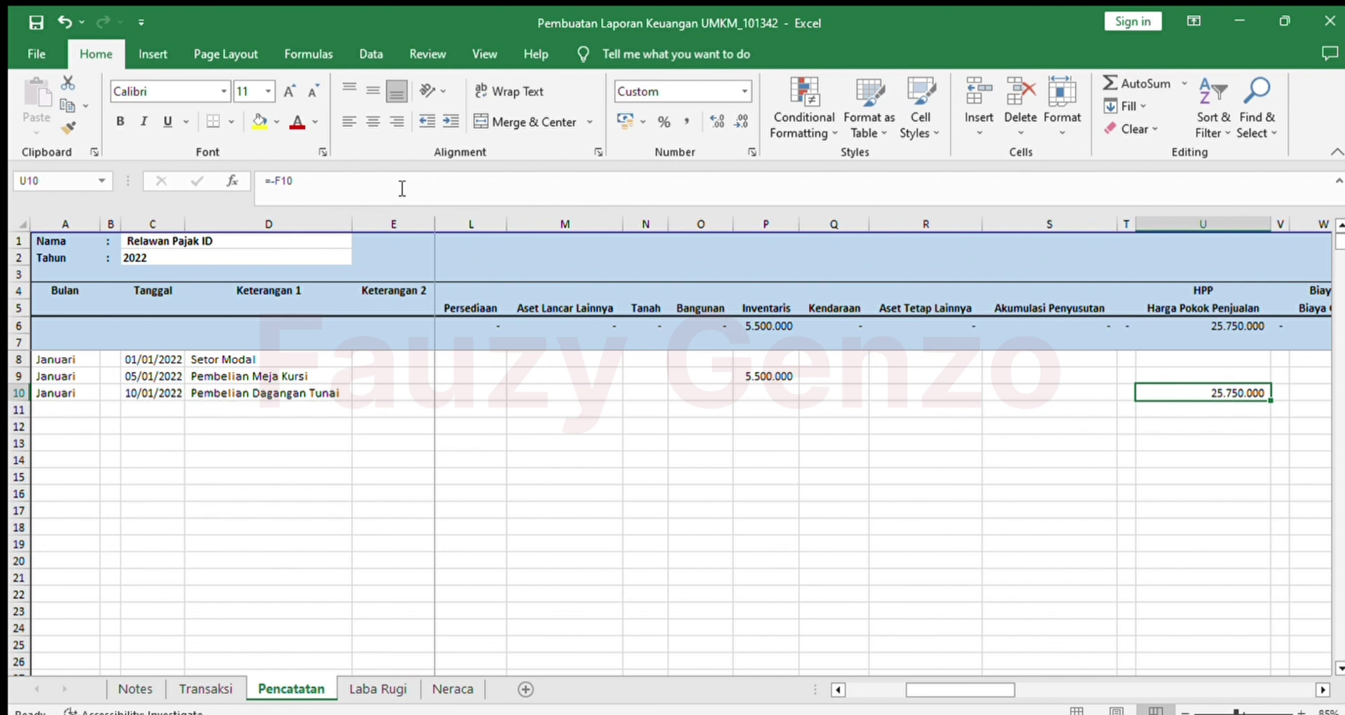
key(ctrl+Left)
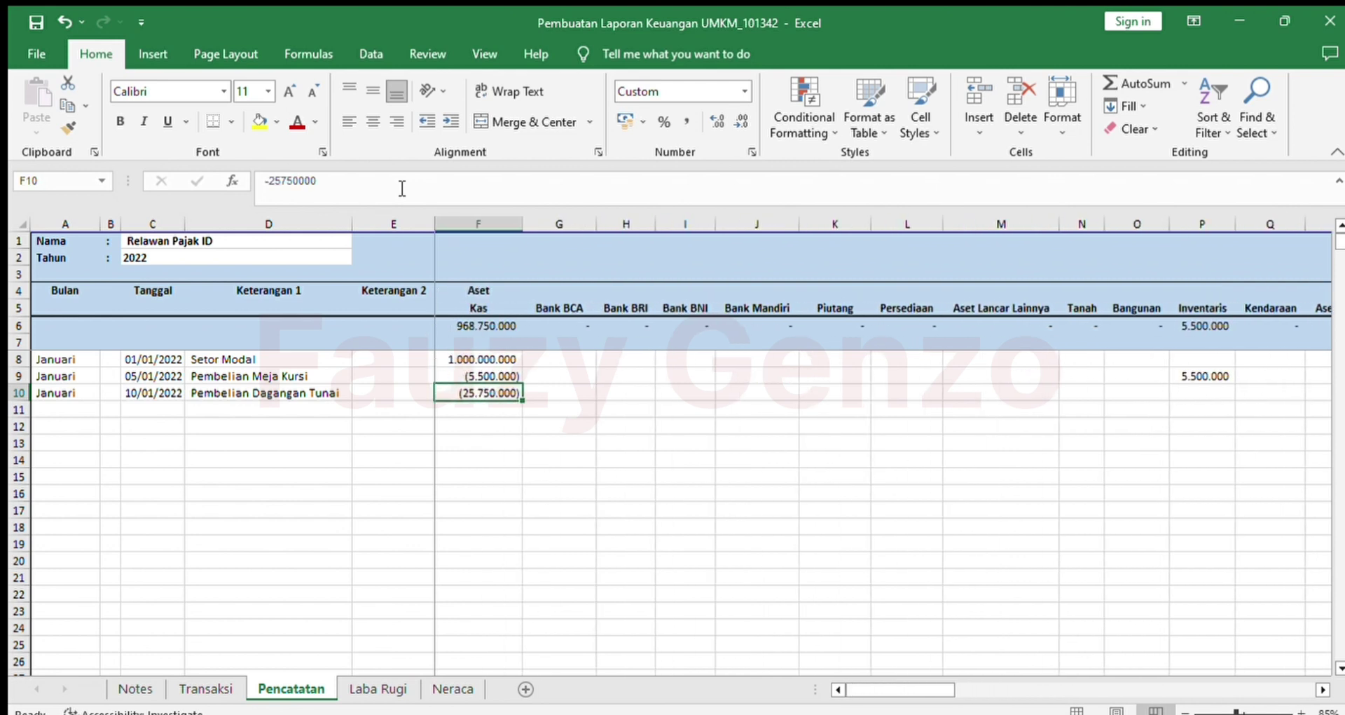
Step: Copy the whole Penjualan Tunai entry, A4:F4 in Transaksi, into row 11 of Pencatatan starting at A11
click(205, 686)
key(Down)
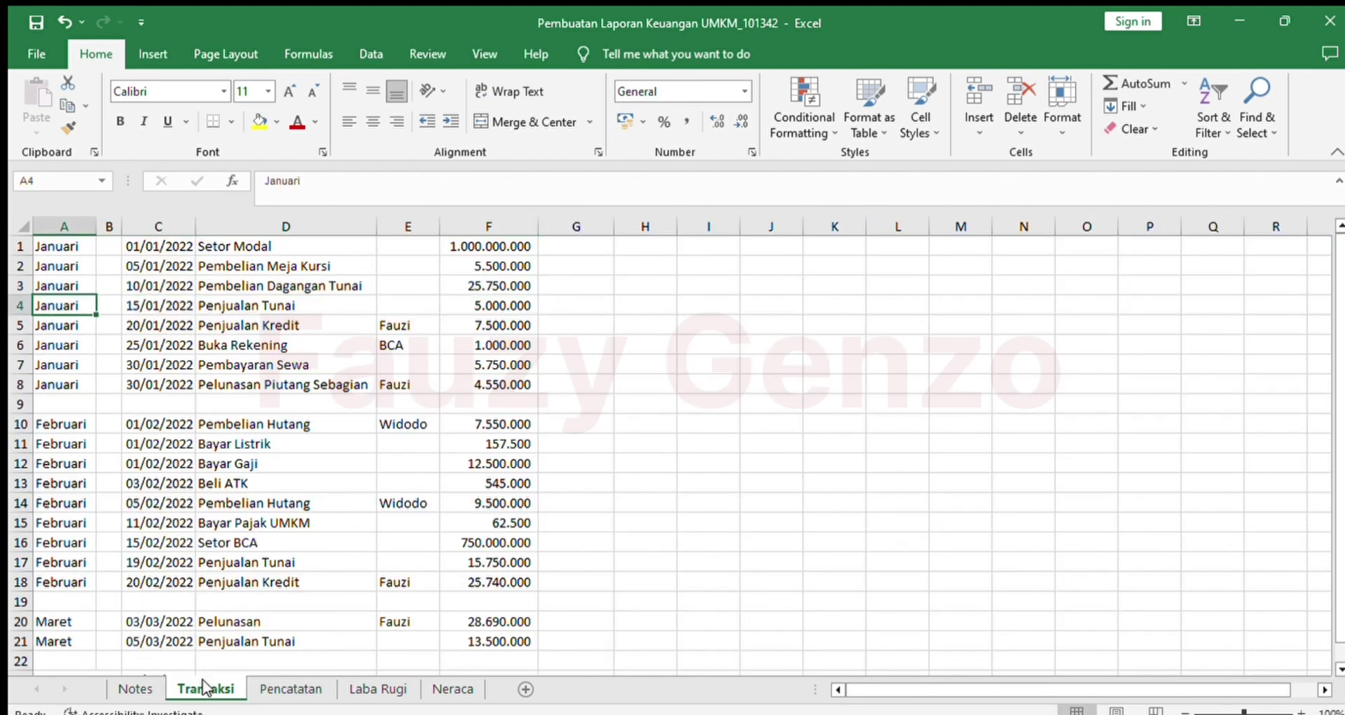
key(shift+Right)
key(shift+Right)
key(shift+Right)
key(shift+Right)
key(shift+Right)
key(ctrl+c)
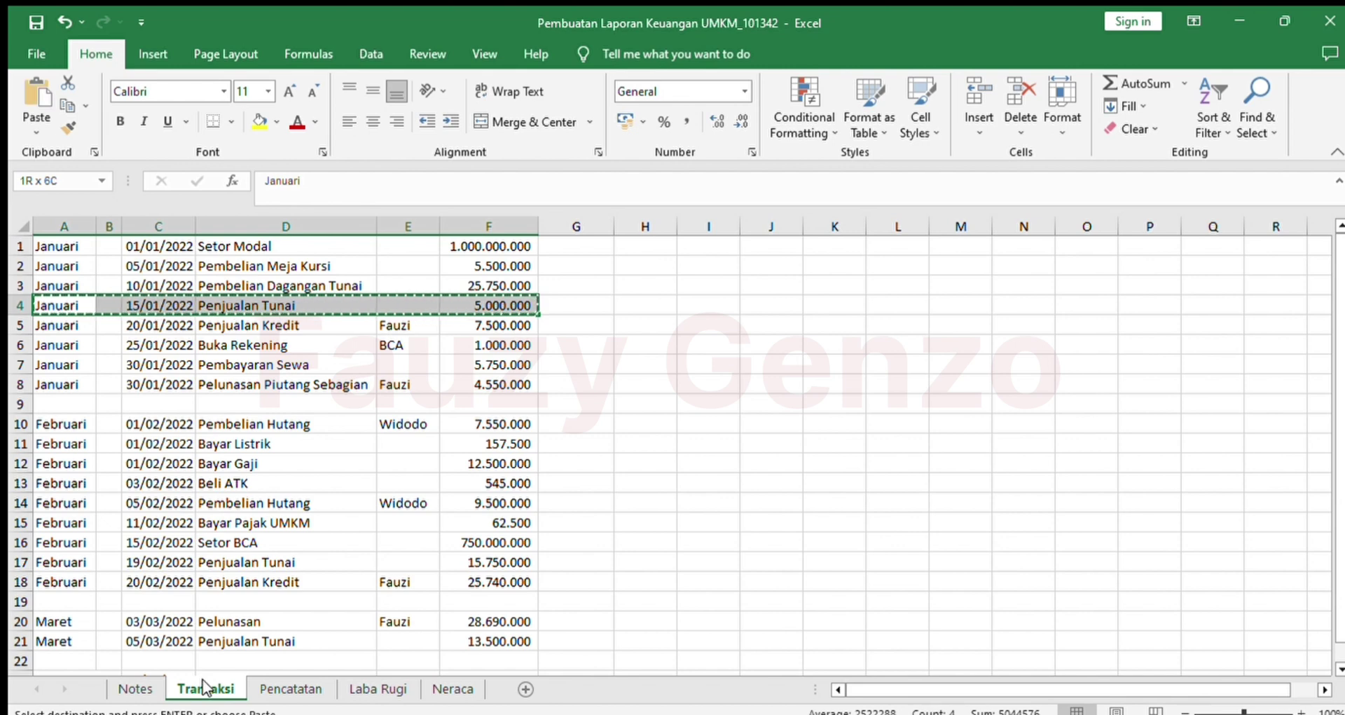
key(ctrl+Page_Down)
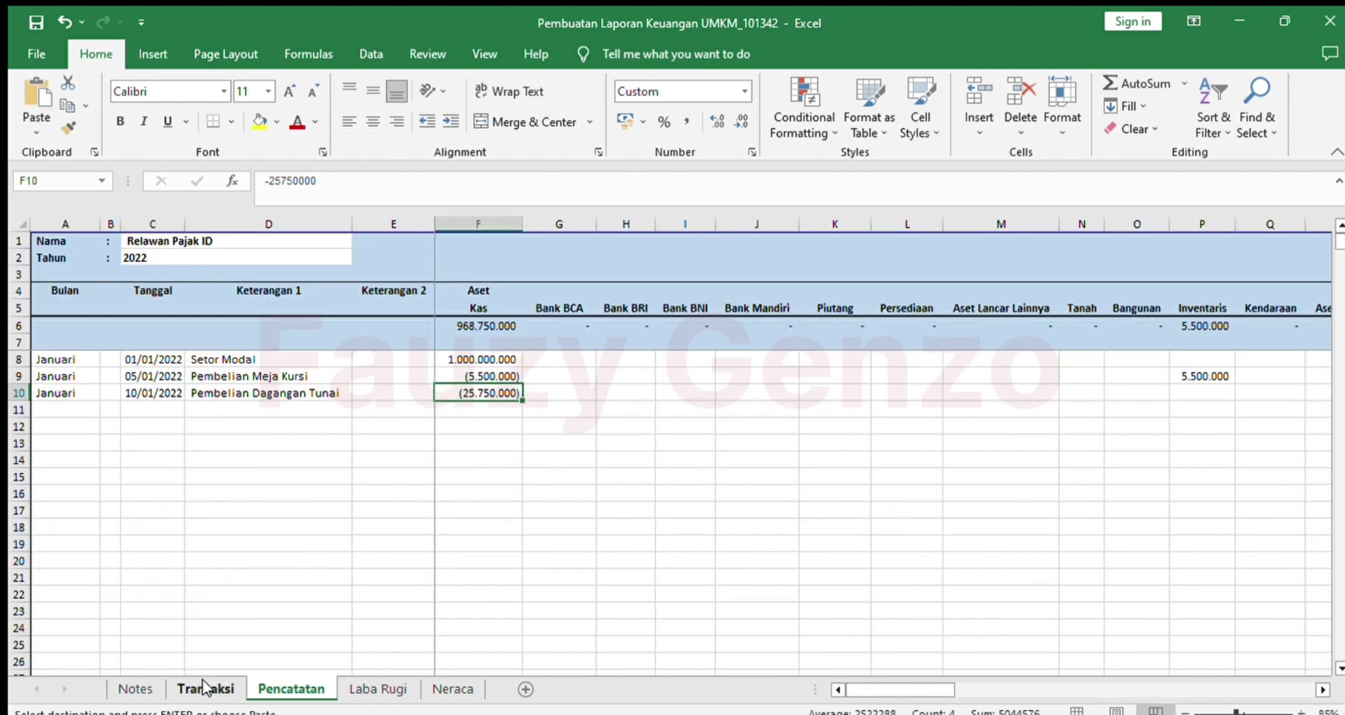
key(Down)
key(Home)
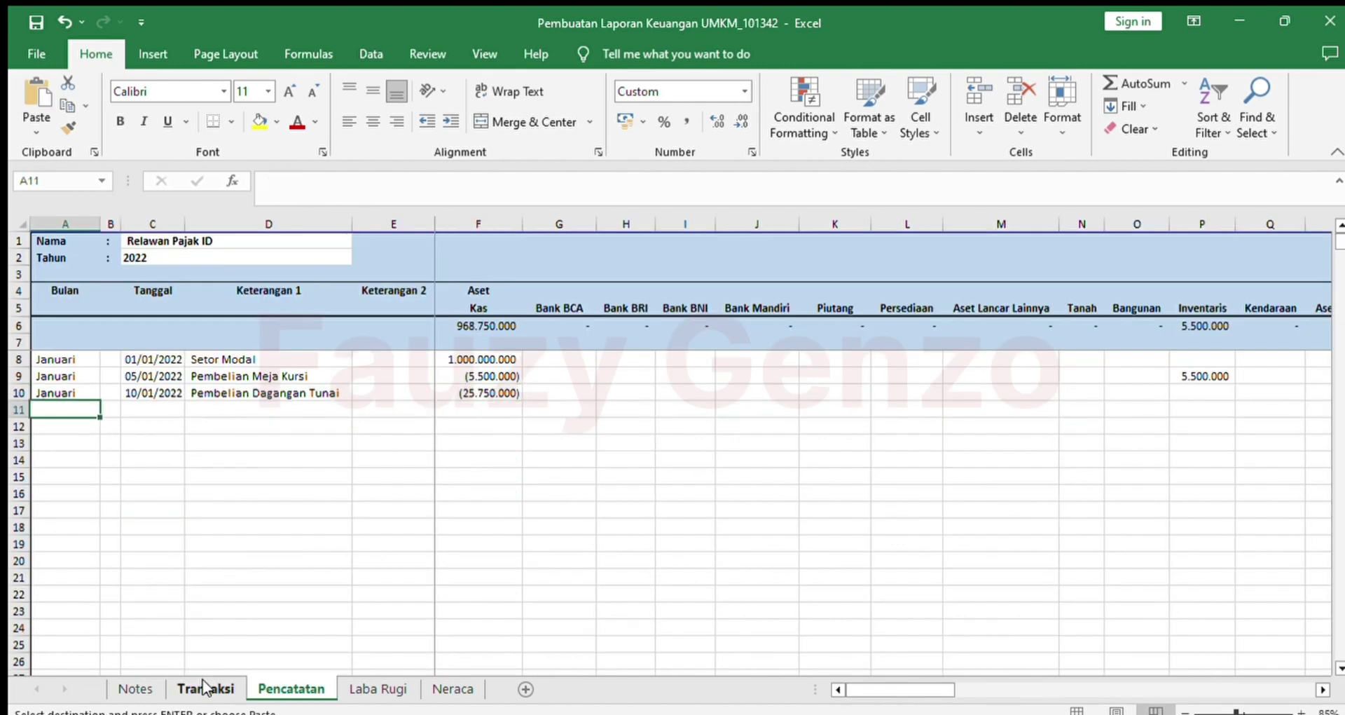
key(ctrl+alt+v)
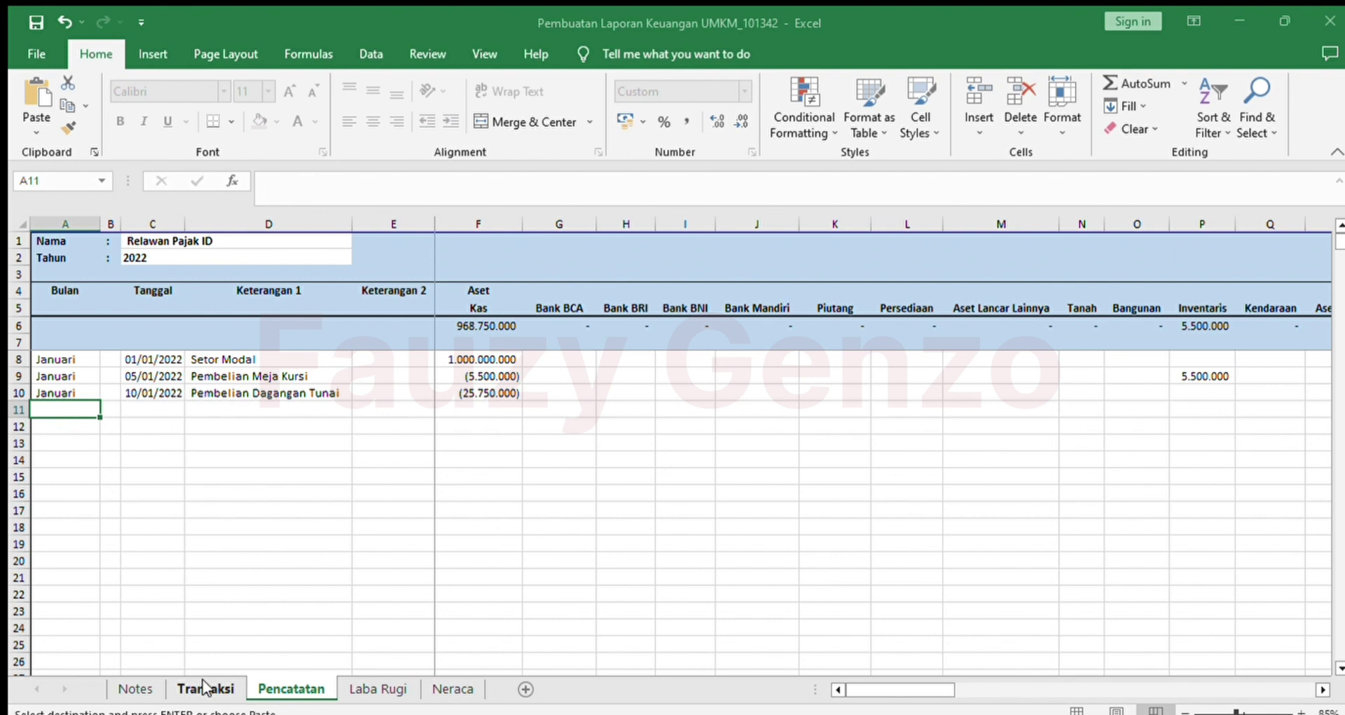
key(Return)
Step: Post the Penjualan Tunai amount to the Penjualan income column by entering =F11 in cell AT11
key(Right)
key(Right)
key(Right)
key(Right)
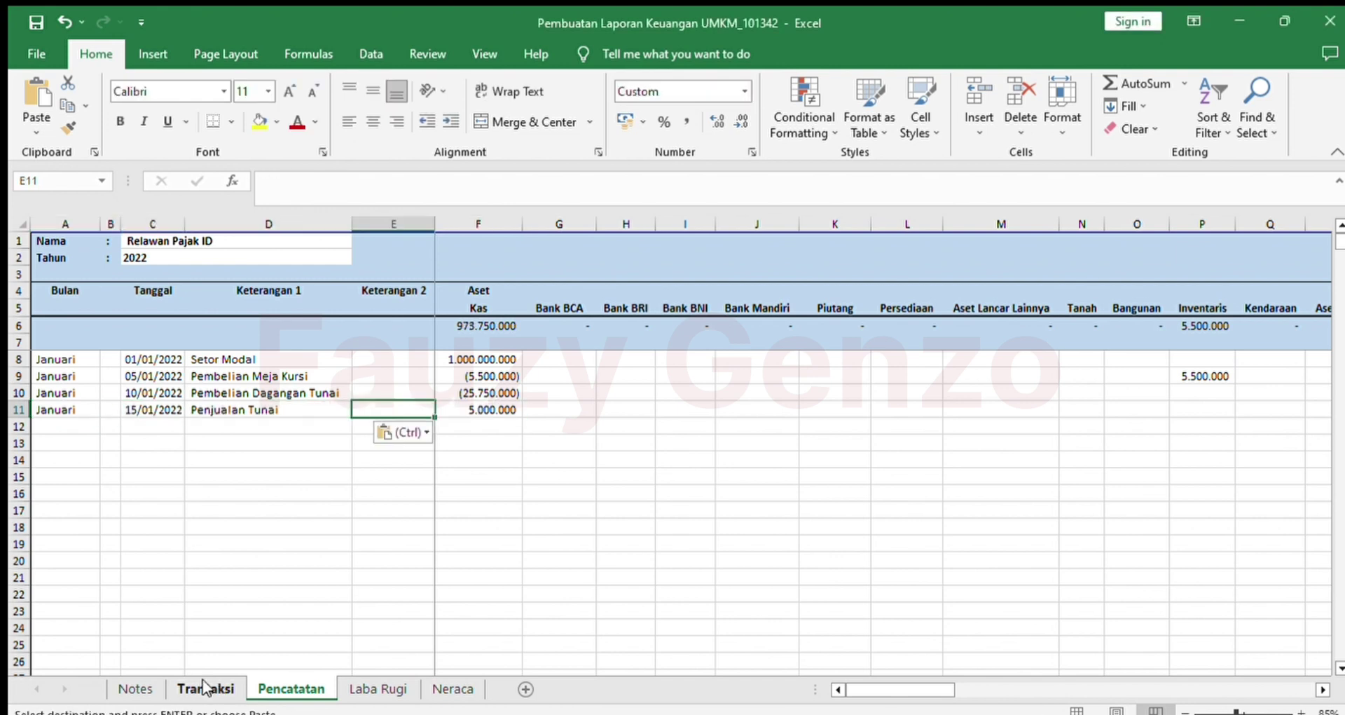
key(Right)
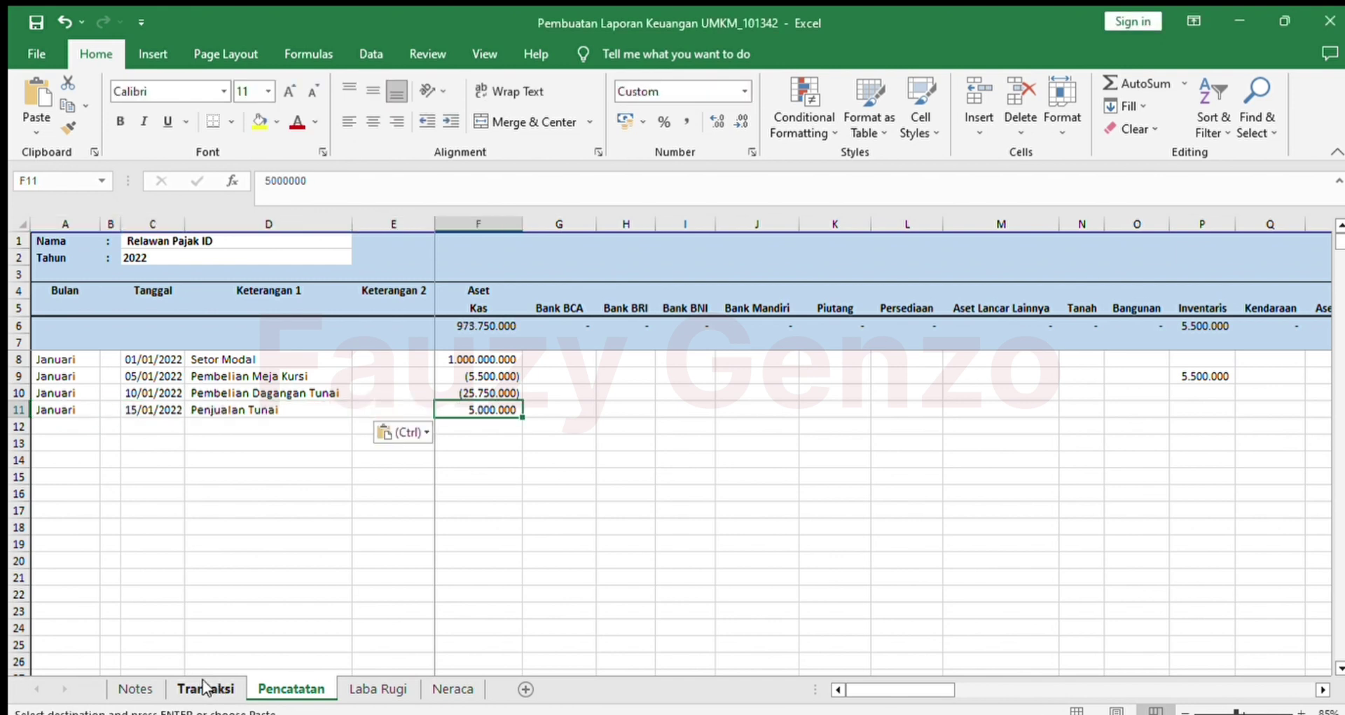
key(Right)
key(Right)
key(Right)
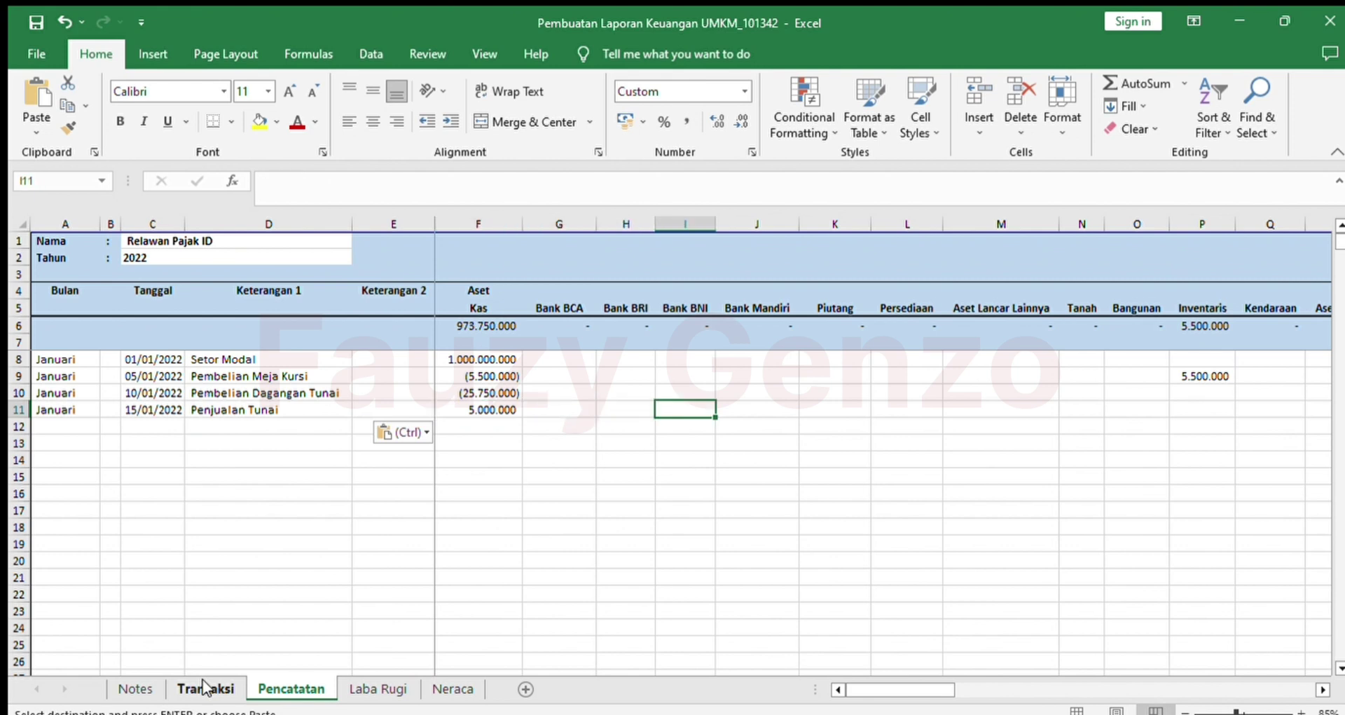
key(ctrl+Right)
key(Right)
key(Right)
key(Right)
key(Right)
key(Right)
key(Right)
key(Right)
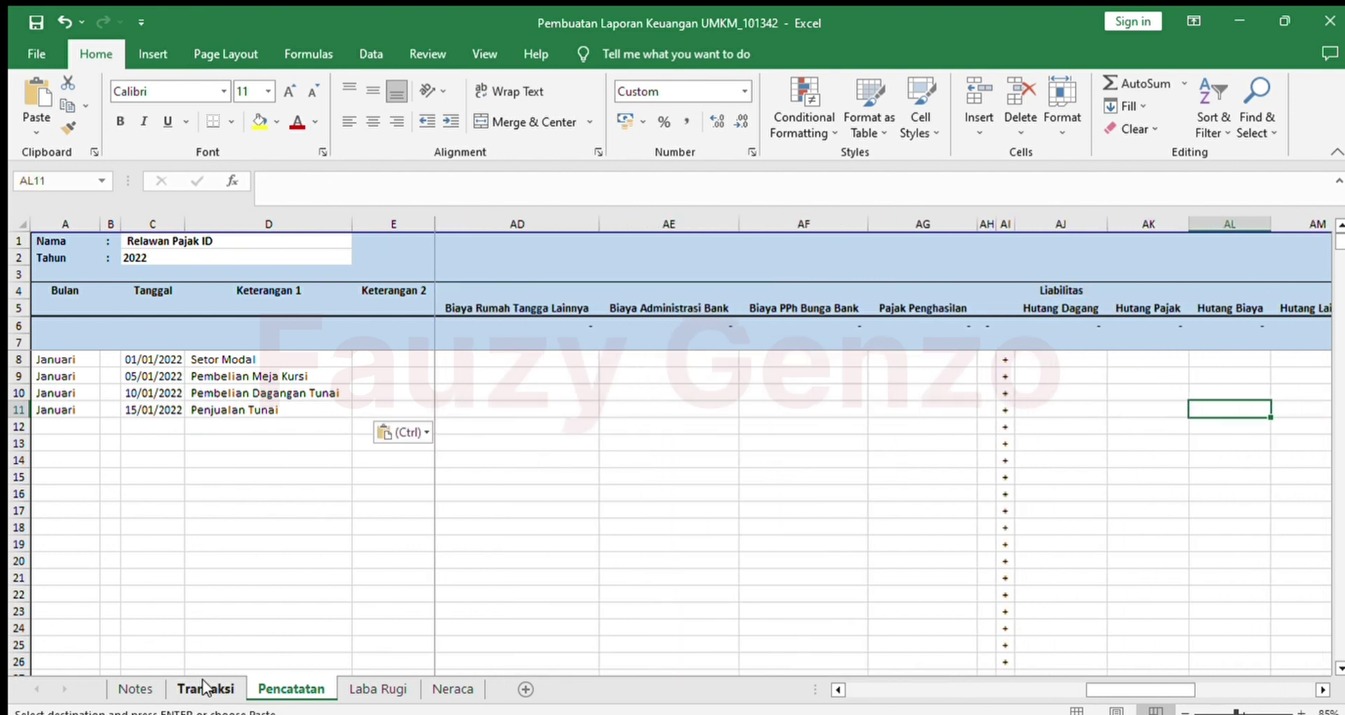
key(ctrl+v)
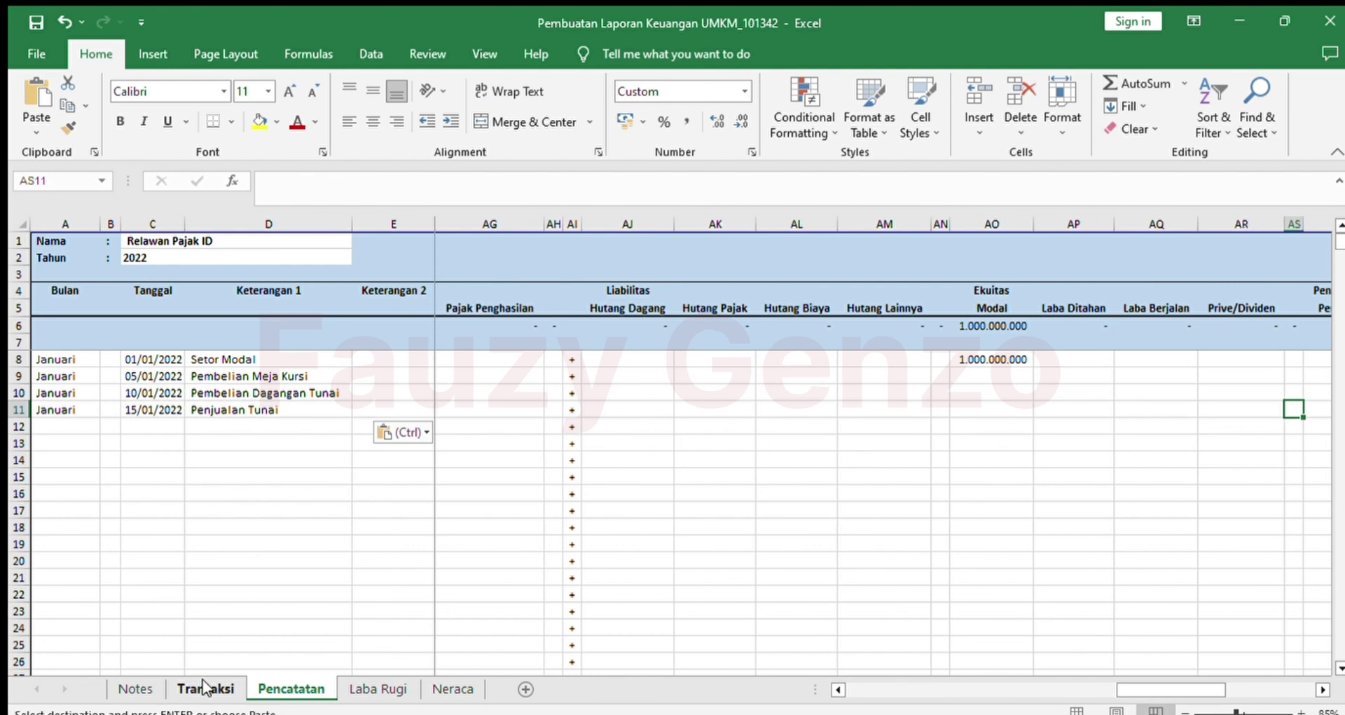
key(Right)
key(Right)
key(Right)
key(Left)
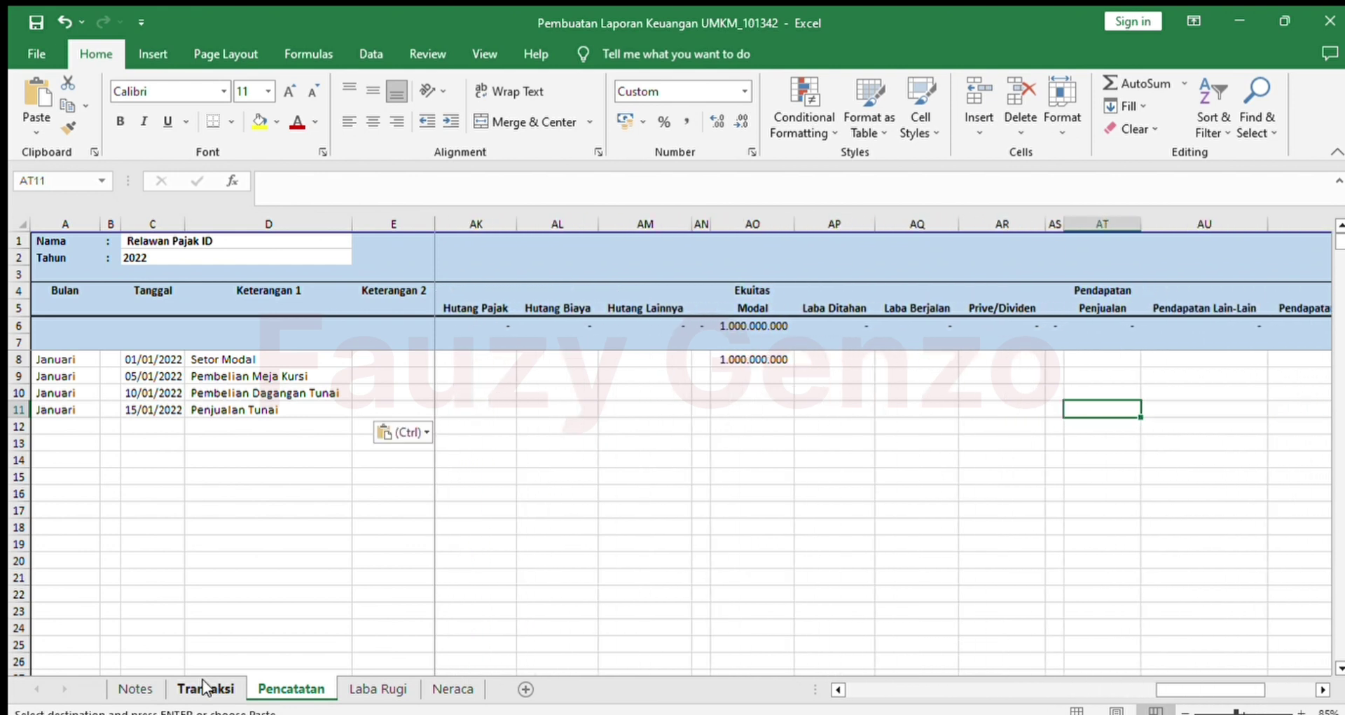
text(=)
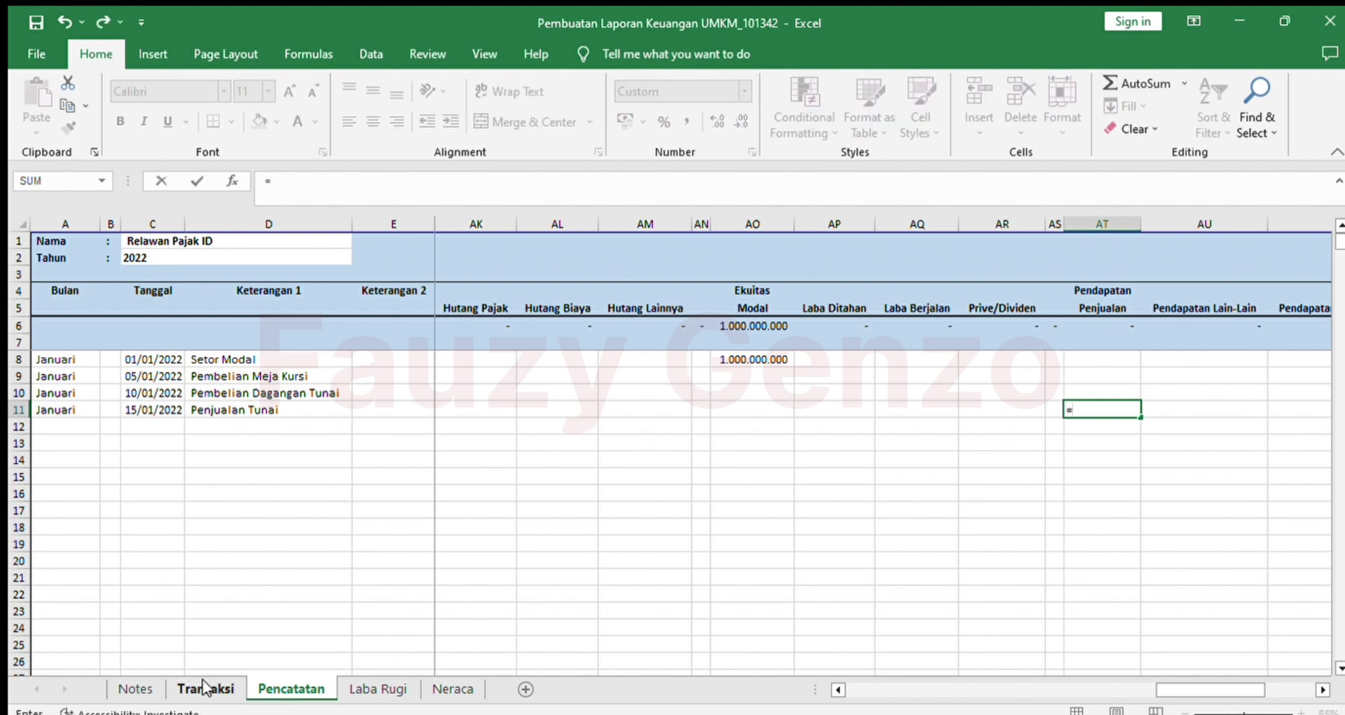
key(Left)
key(Left)
key(Left)
key(Left)
key(Left)
key(Left)
key(Left)
key(Left)
key(Left)
key(Left)
key(Left)
key(ctrl+Left)
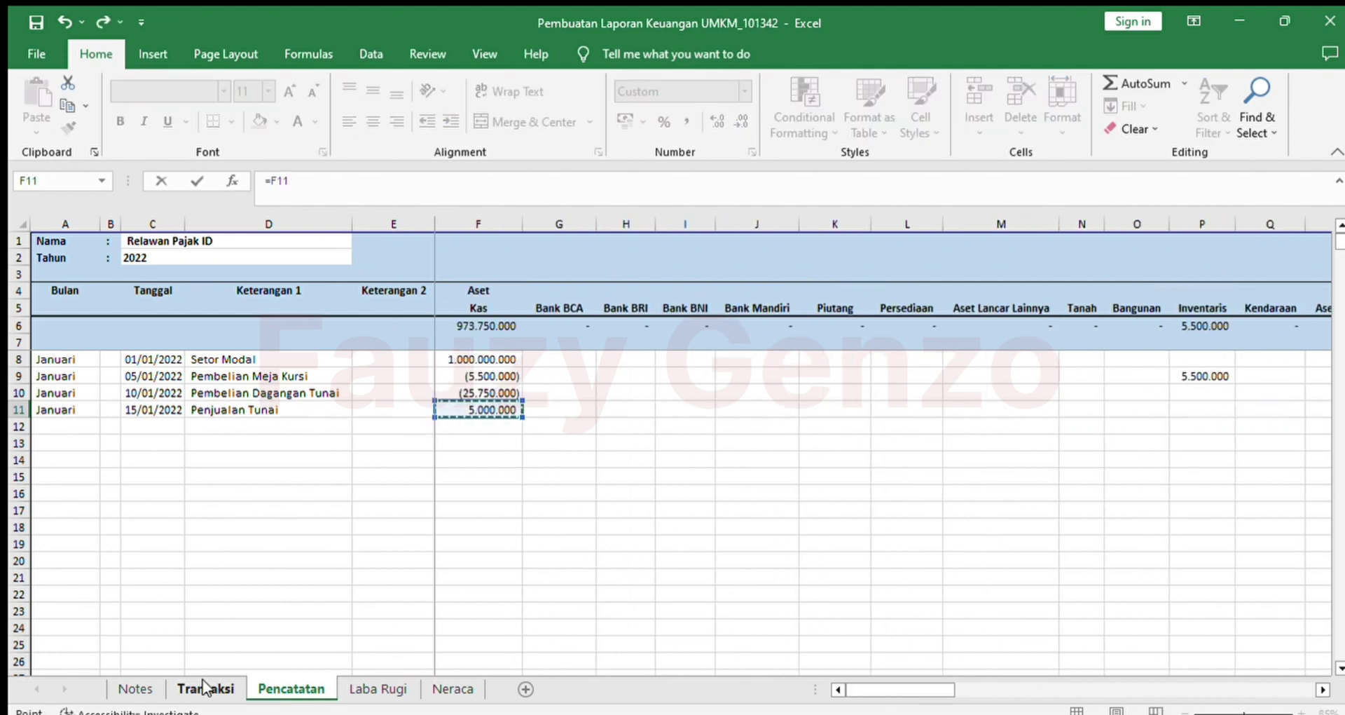
key(Return)
key(Up)
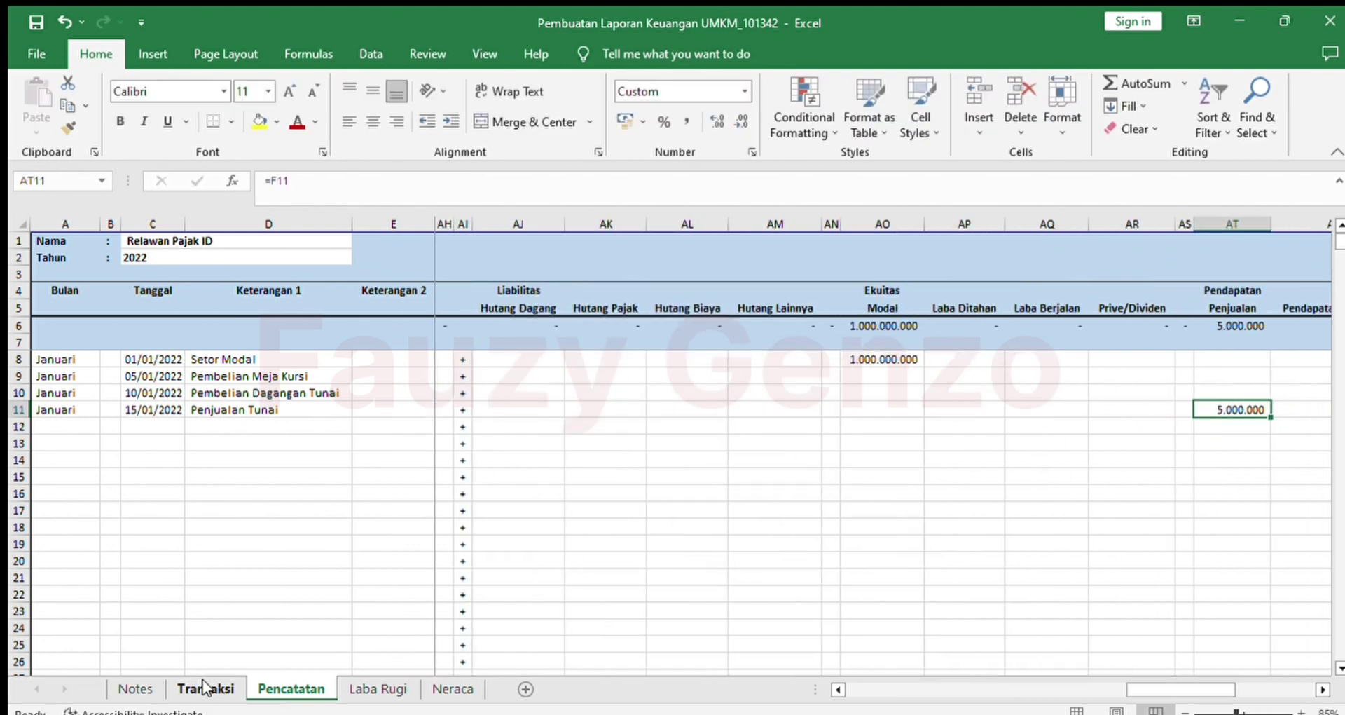
Step: Copy the whole Penjualan Kredit entry, A5:F5 in Transaksi, into row 12 of Pencatatan starting at A12
key(Down)
key(ctrl+Left)
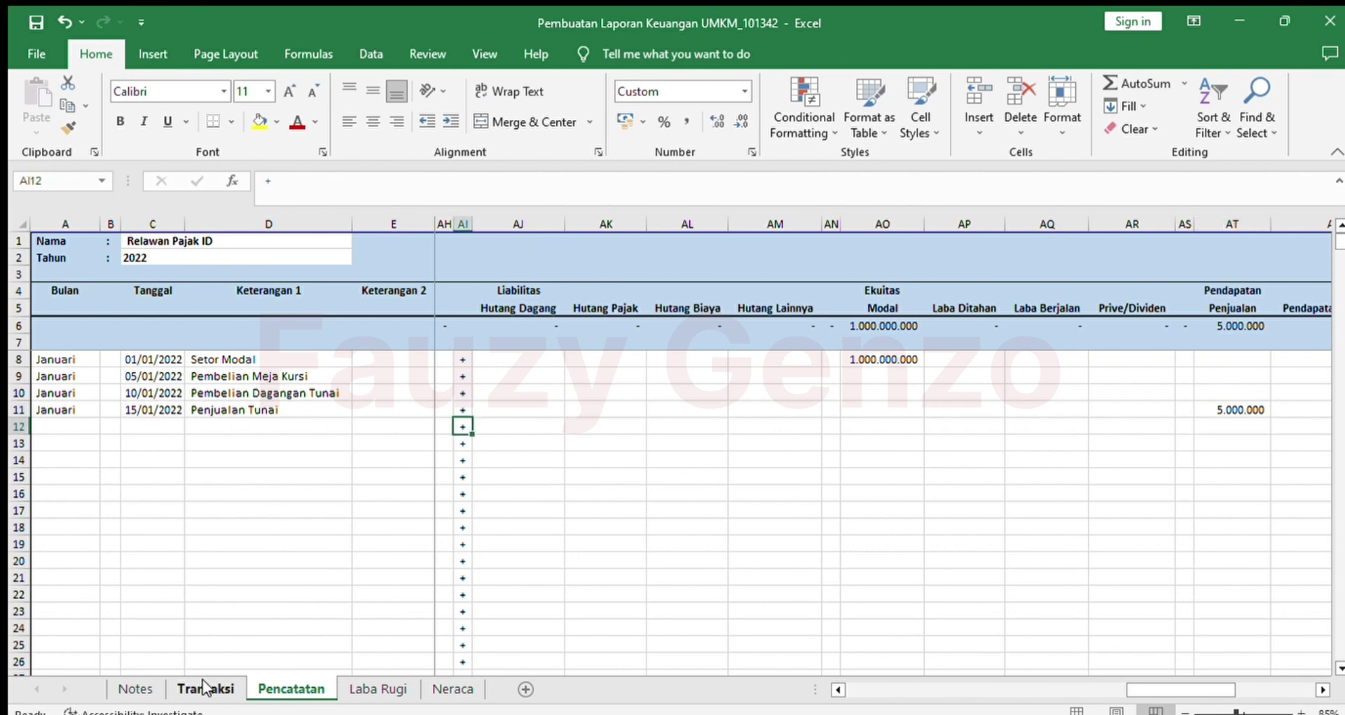
key(ctrl+Left)
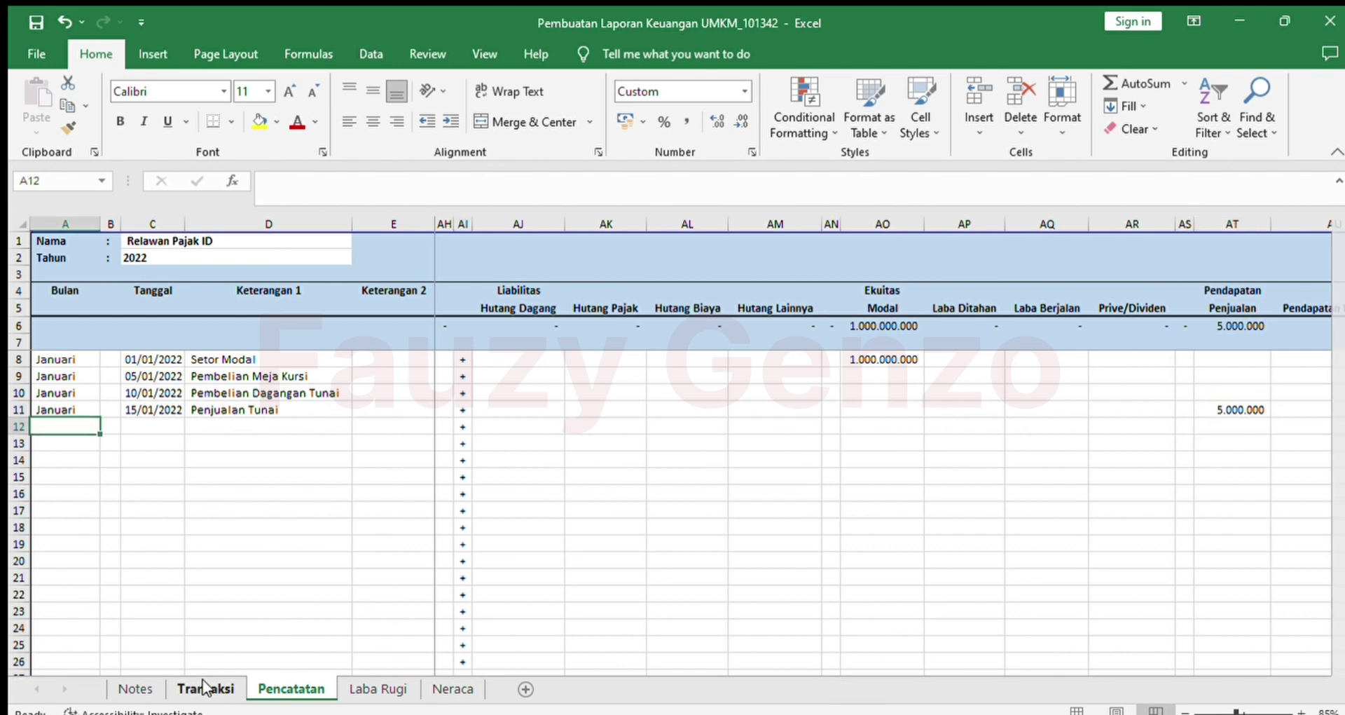
click(204, 688)
key(ctrl+shift+Right)
key(ctrl+shift+Right)
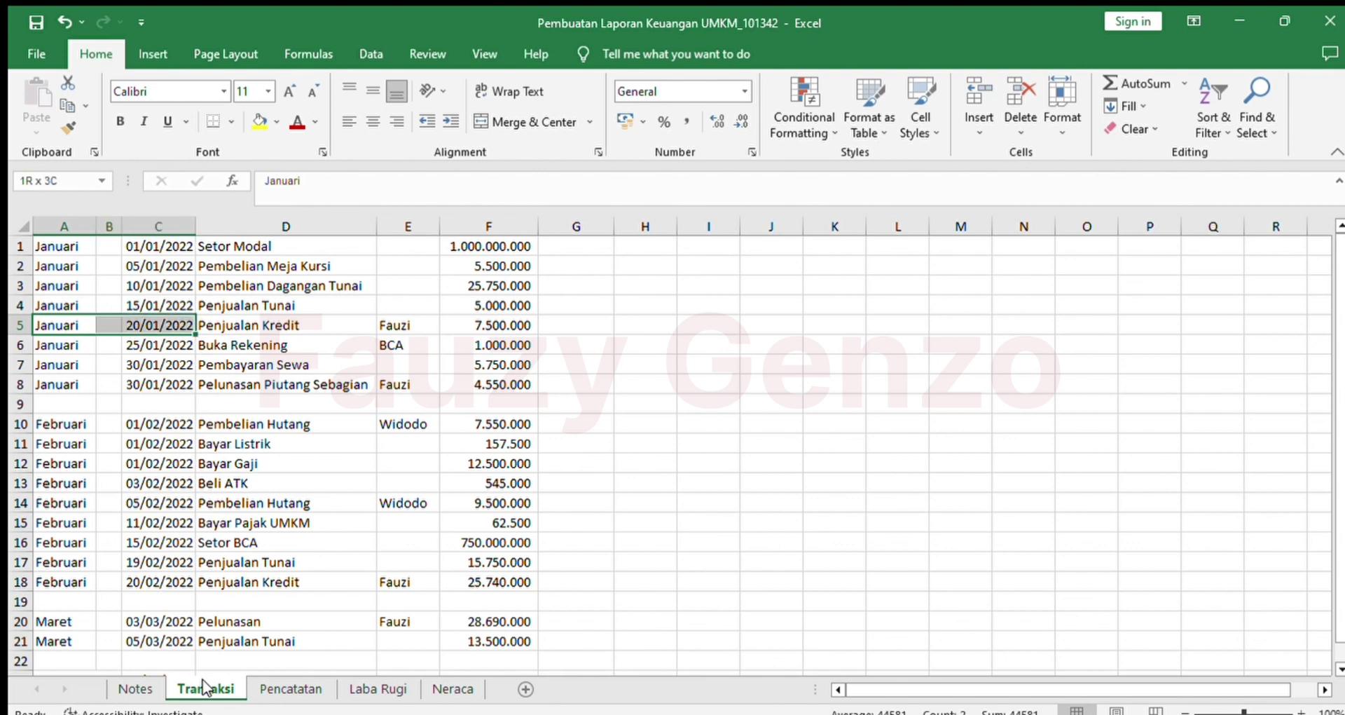
key(ctrl+c)
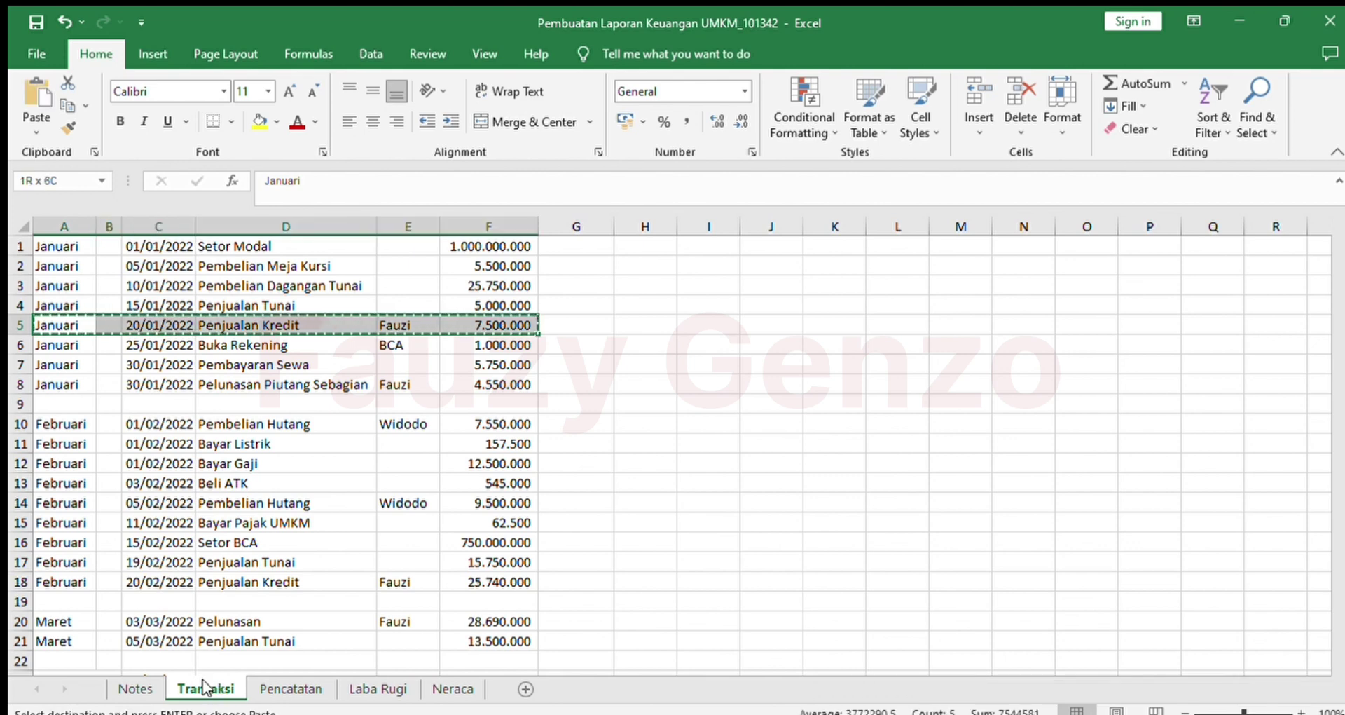
key(ctrl+Page_Down)
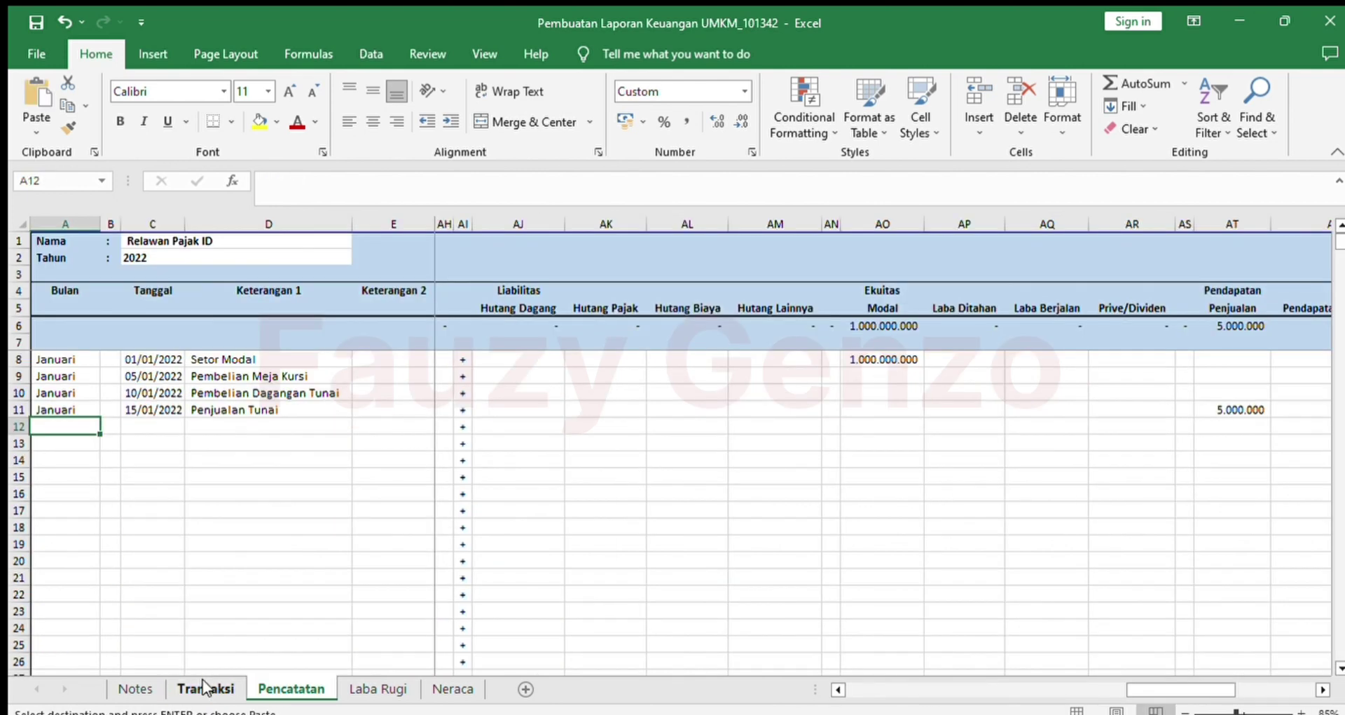
key(ctrl+alt+v)
key(Return)
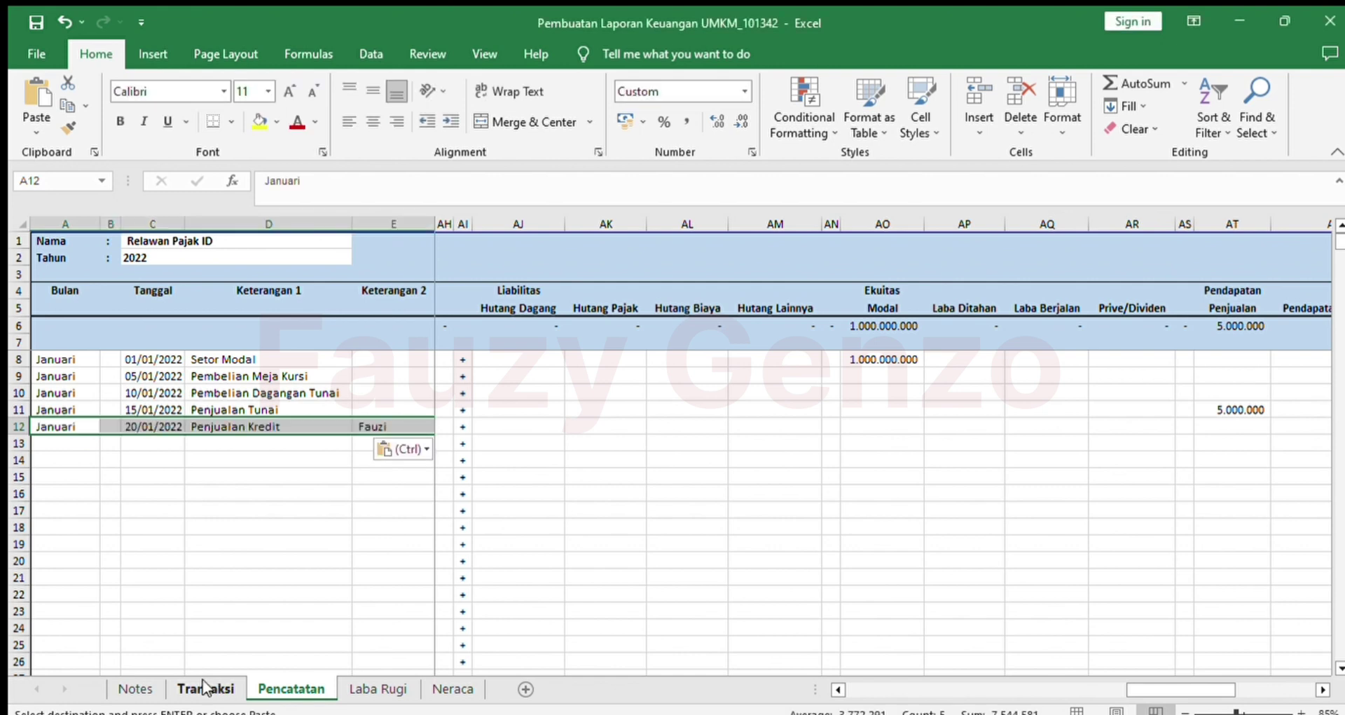
Step: Copy the Penjualan Kredit amount from Kas, cell F12, into the Penjualan income column, cell AT12
key(Right)
key(Right)
key(Right)
key(Right)
key(Right)
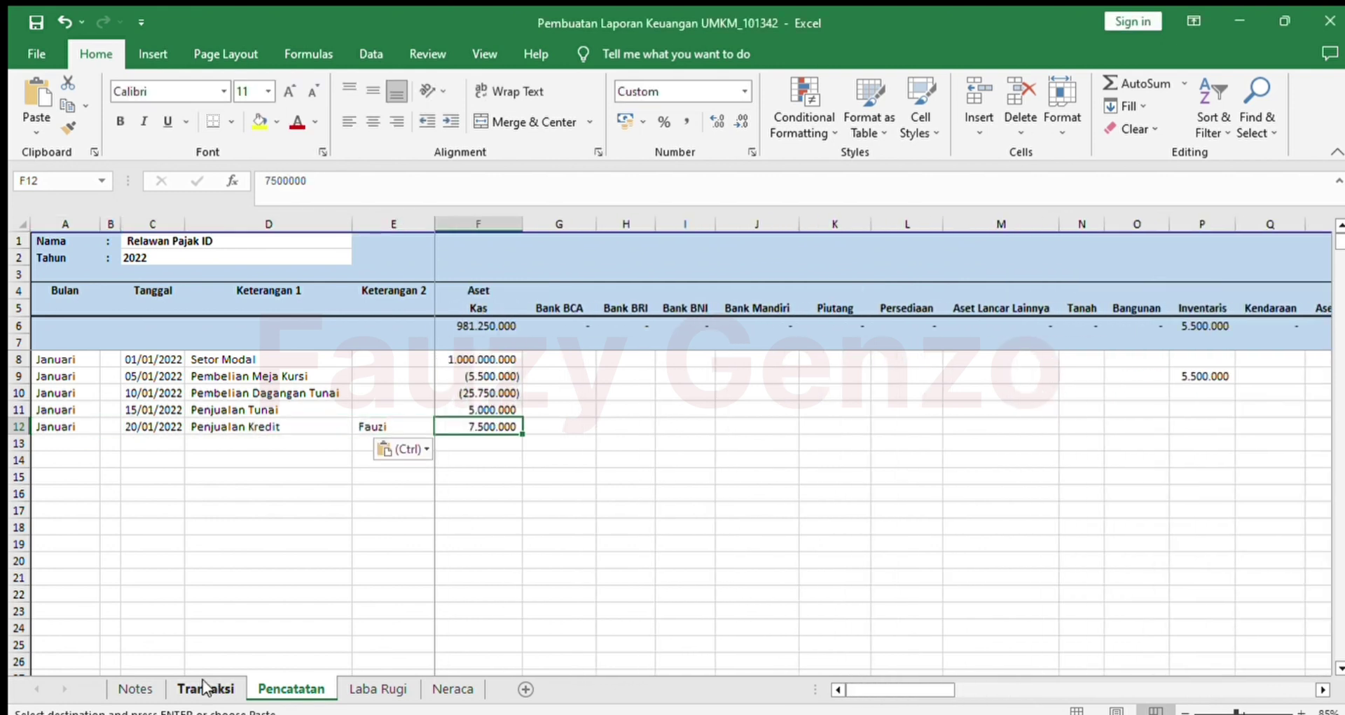
key(ctrl+Right)
key(Right)
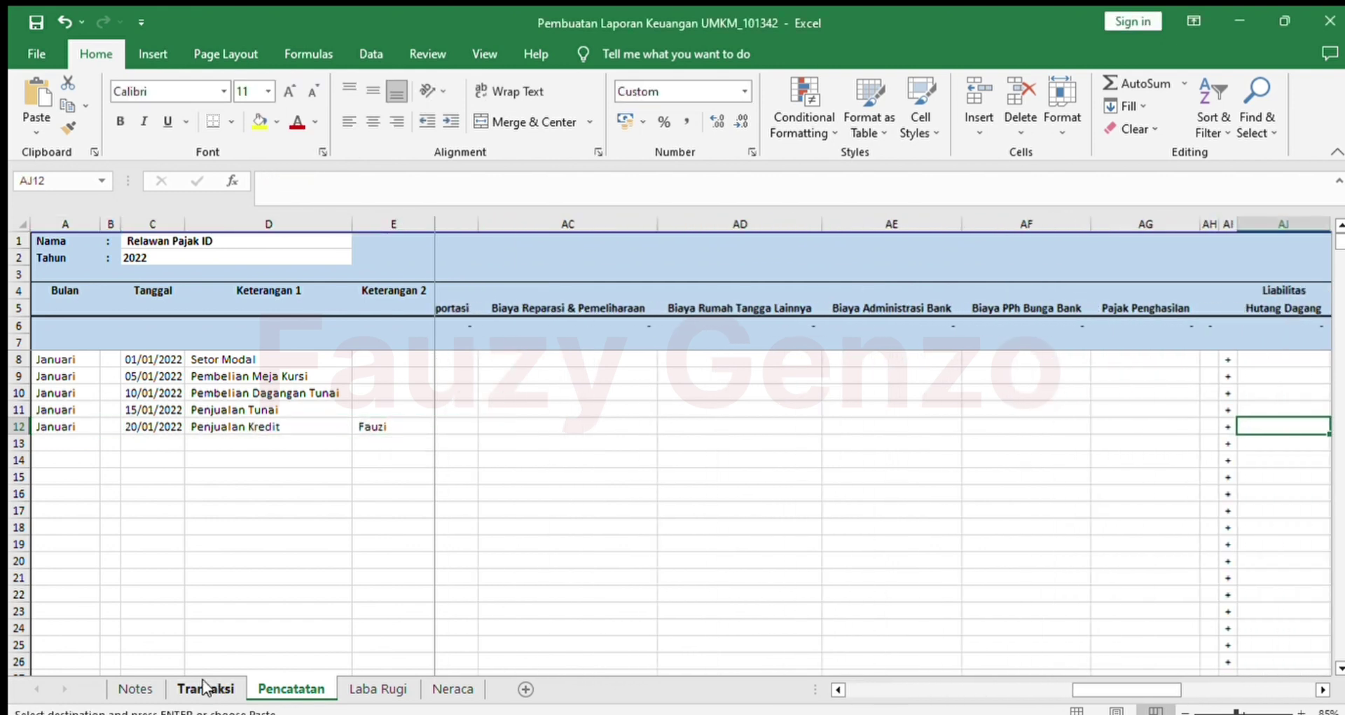
key(Up)
key(ctrl+Right)
key(Down)
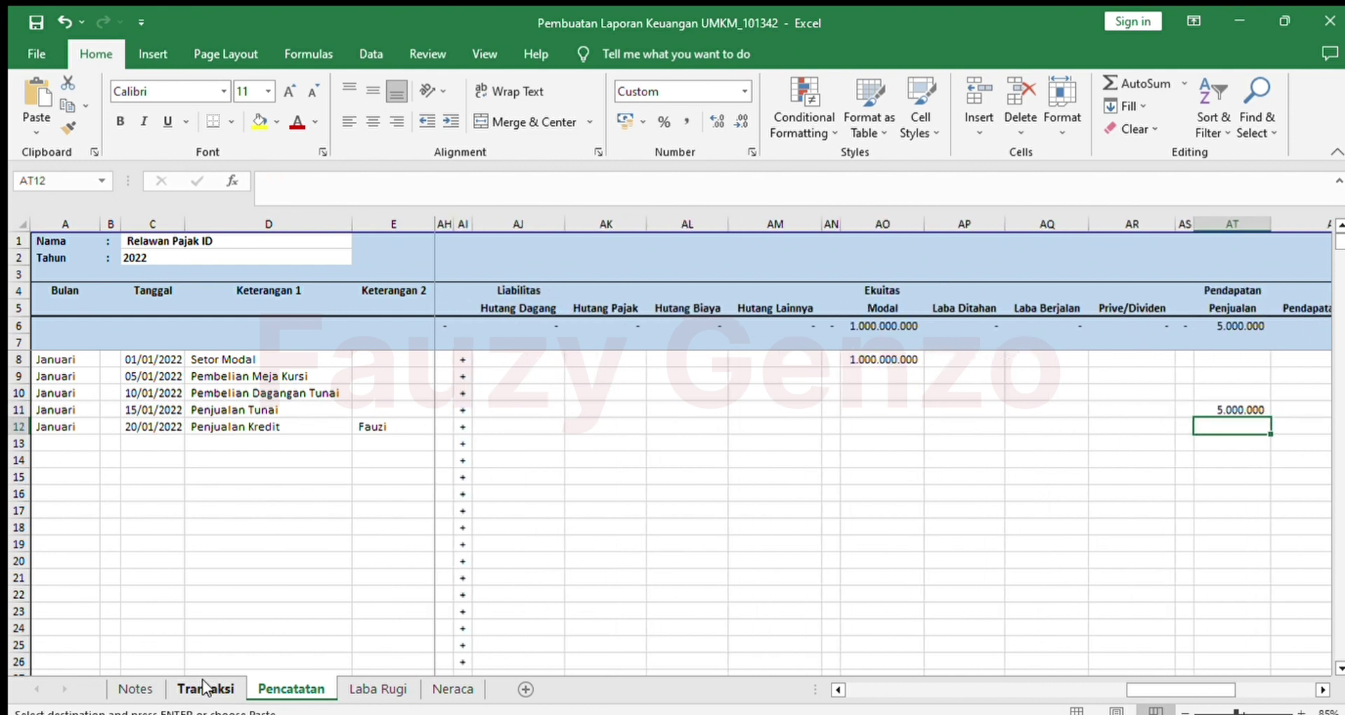
key(ctrl+v)
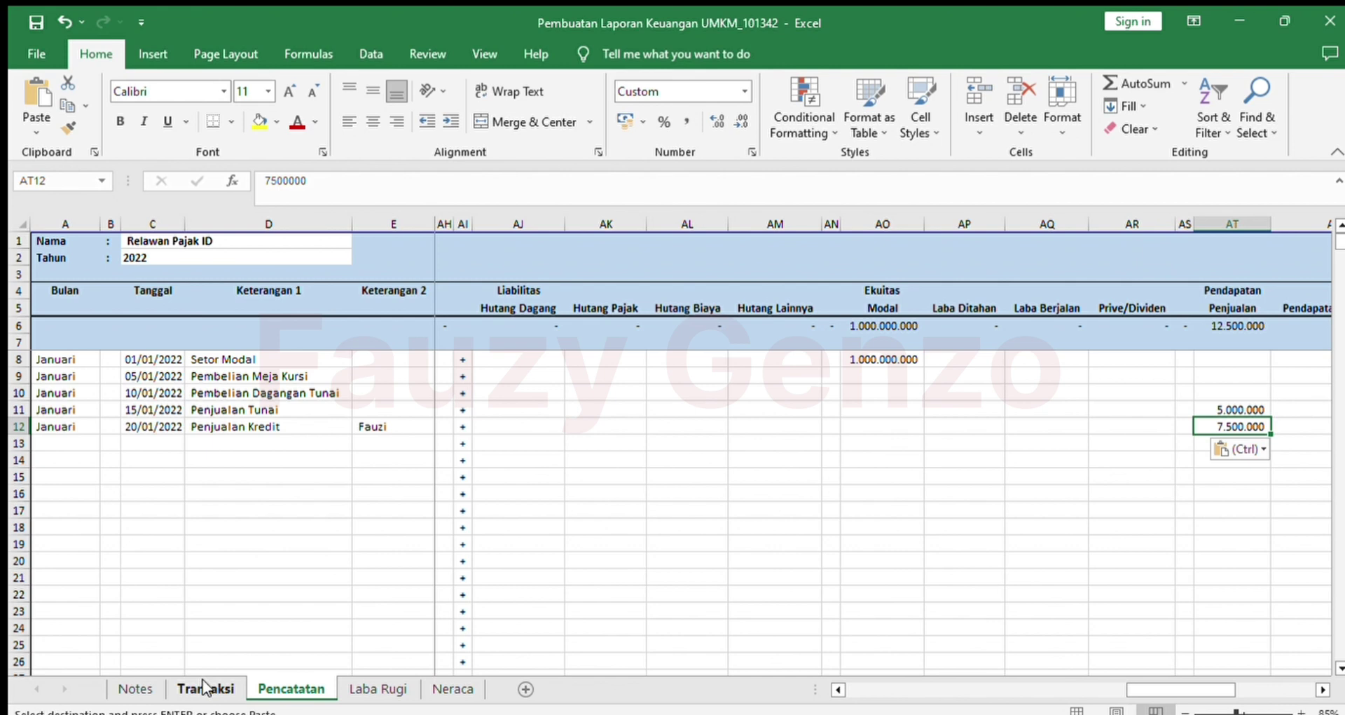
Step: Clear the Kas amount of the Penjualan Kredit row, cell F12
key(ctrl+Left)
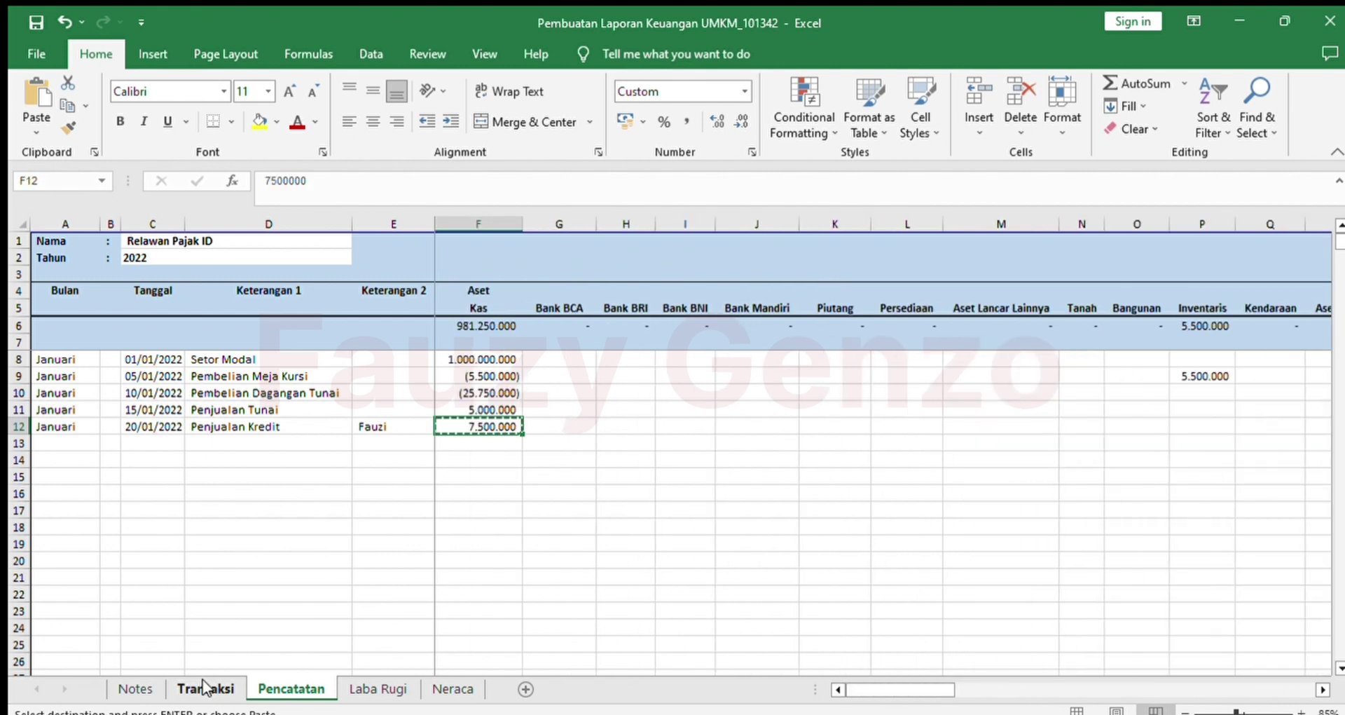
click(217, 691)
key(Delete)
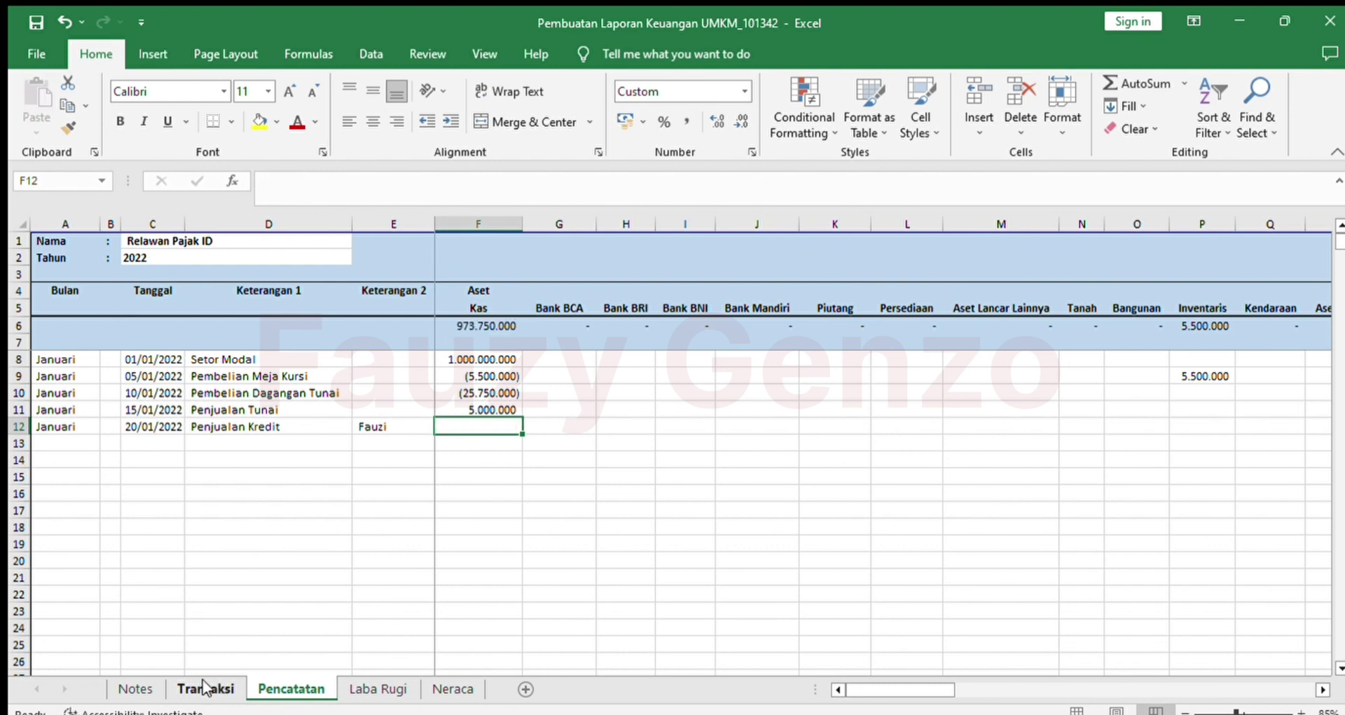
Step: Post the Penjualan Kredit amount to Piutang by entering =AT12 in cell K12
key(Right)
key(Right)
key(Right)
key(Right)
key(Right)
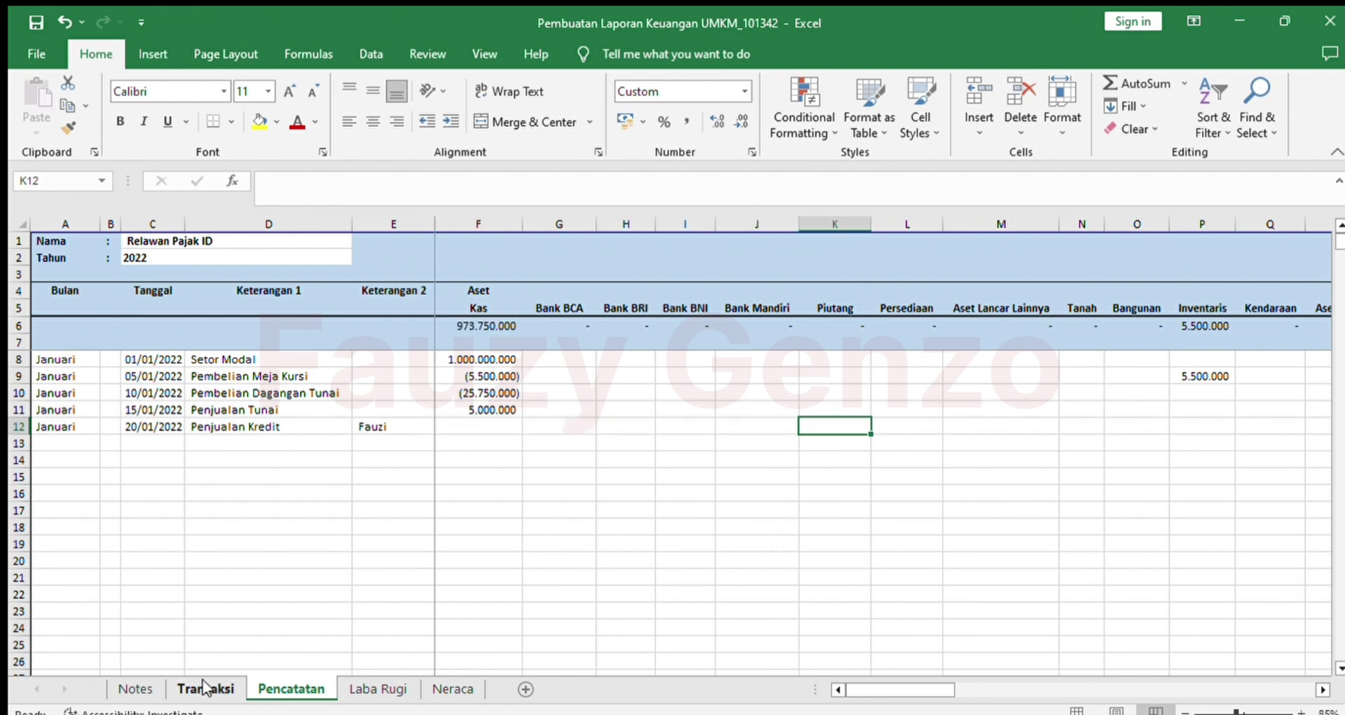
text(=)
key(Right)
key(Right)
key(Right)
key(Right)
key(Right)
key(Right)
key(Right)
key(Right)
key(Right)
key(Right)
key(Right)
key(Right)
key(Right)
key(Right)
key(Right)
key(Right)
key(Right)
key(Right)
key(Right)
key(Right)
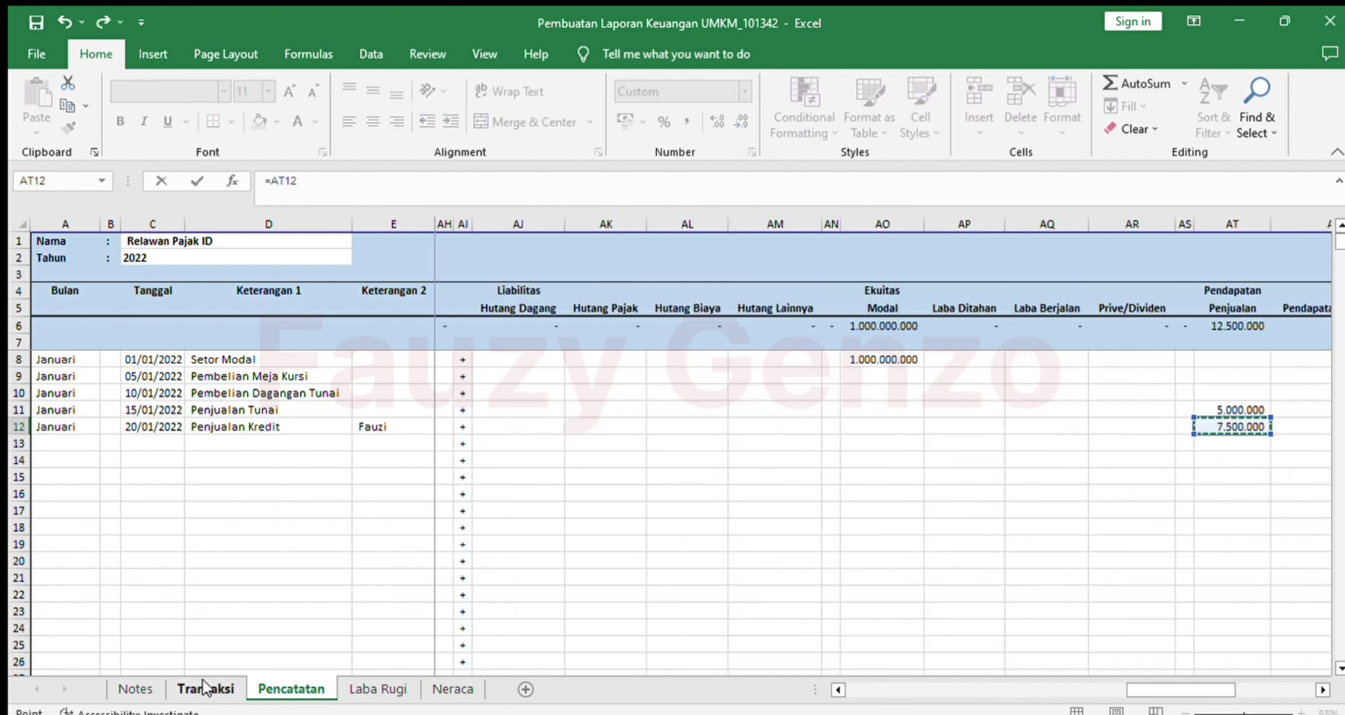
key(Return)
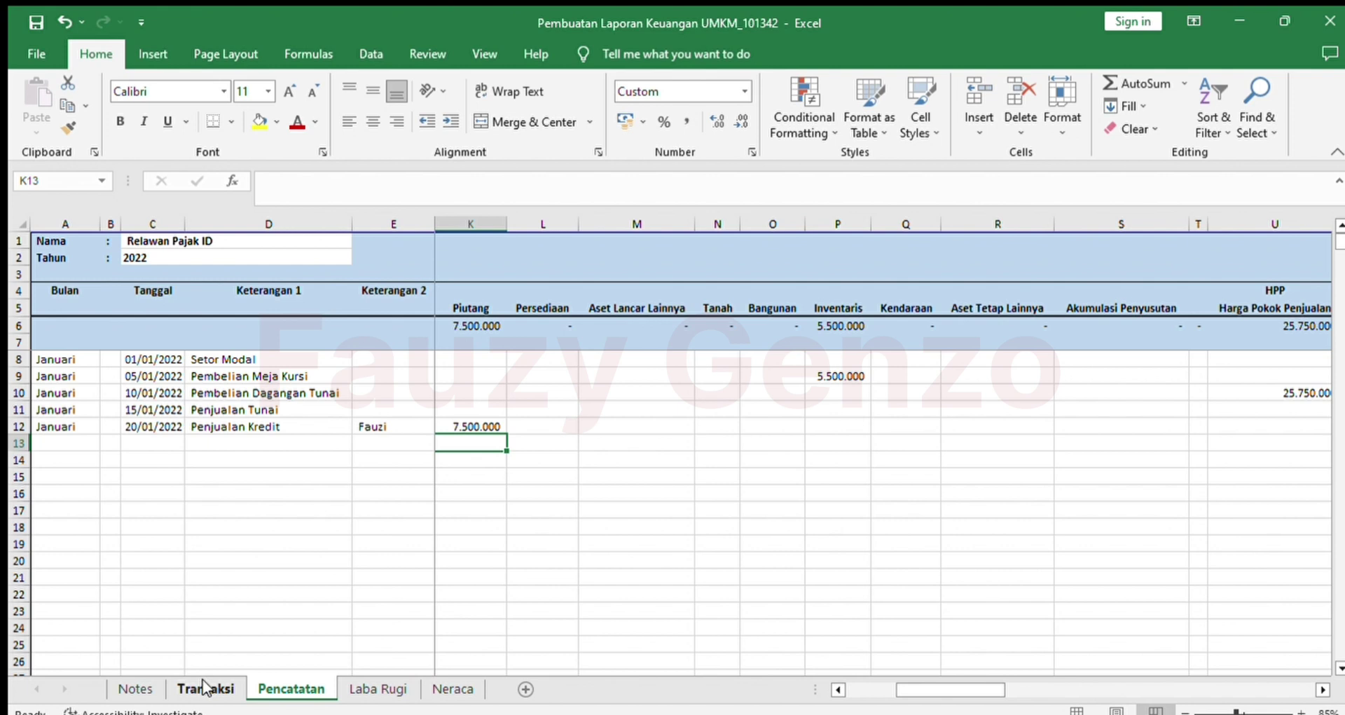
Step: Check the Cek Seimbang balance values in column AY for recorded rows 8 to 12
key(ctrl+Right)
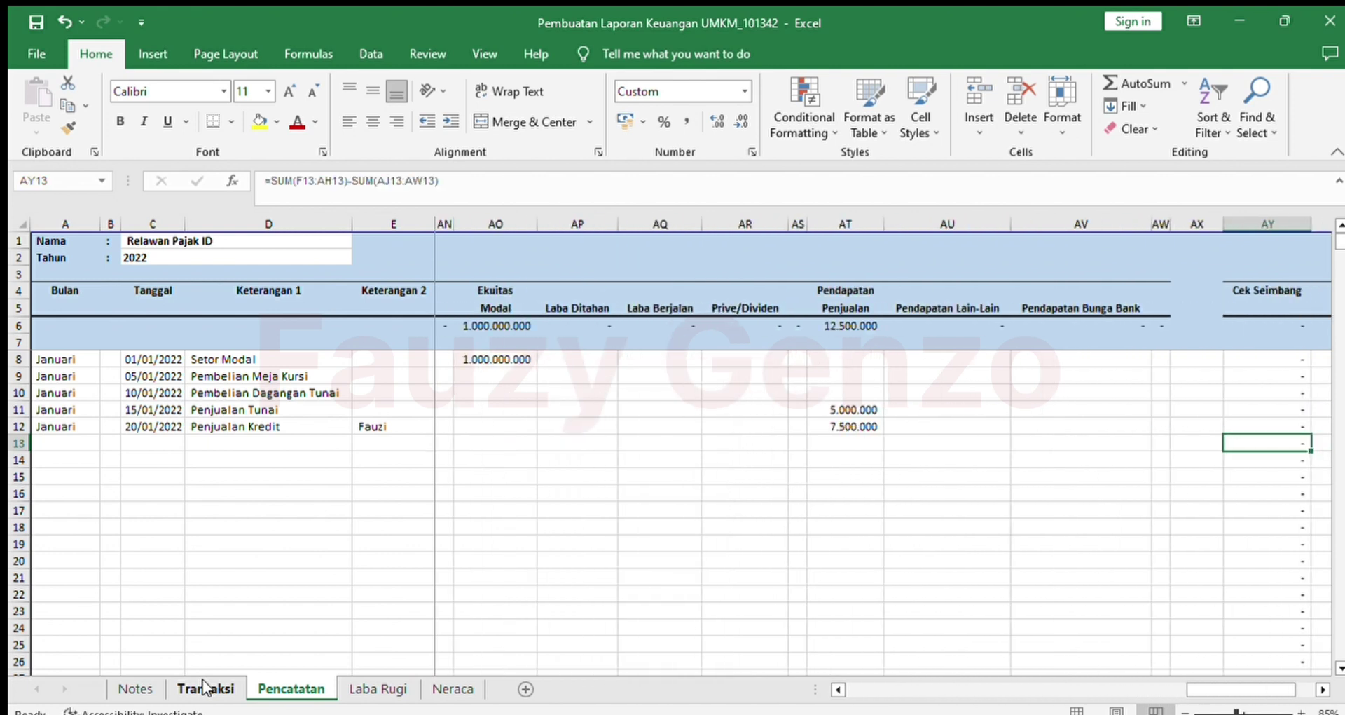
key(Up)
key(Up)
key(Up)
key(Up)
key(Up)
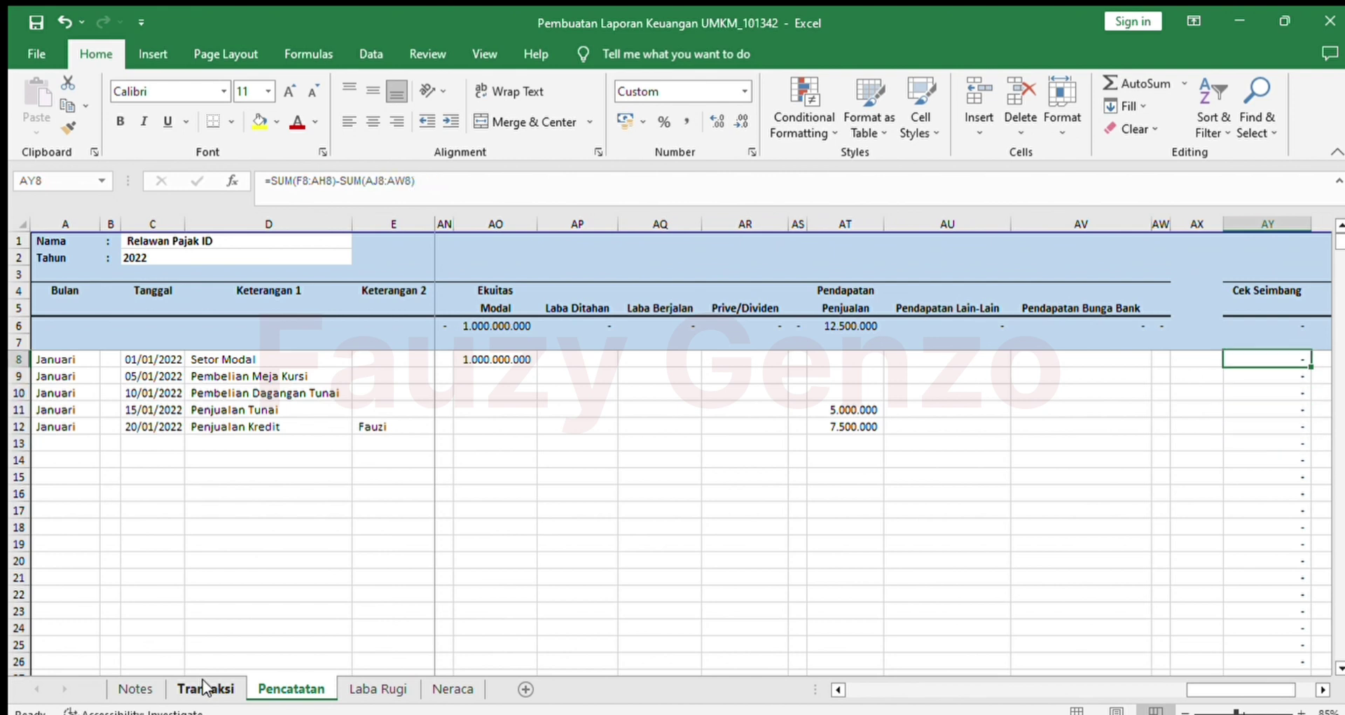
key(Down)
key(Down)
key(Down)
key(Down)
key(Down)
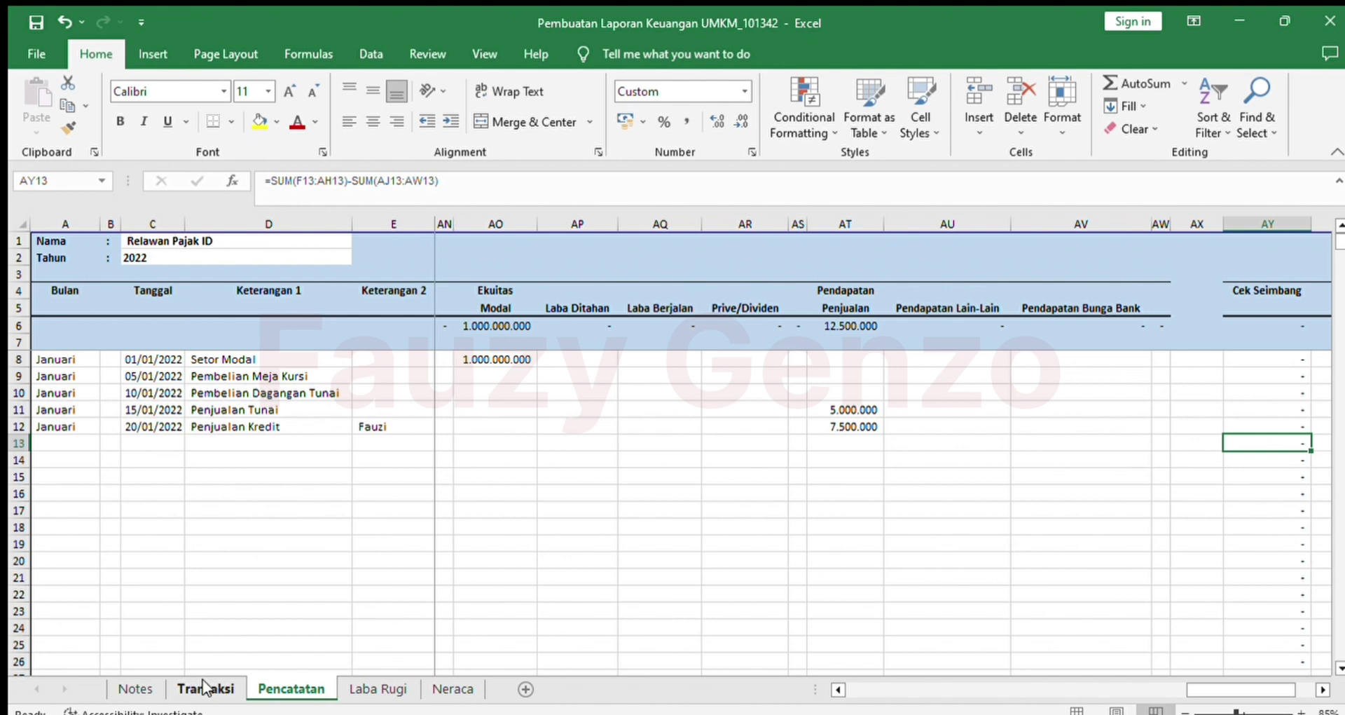
key(Left)
key(Left)
key(Left)
key(Left)
key(Left)
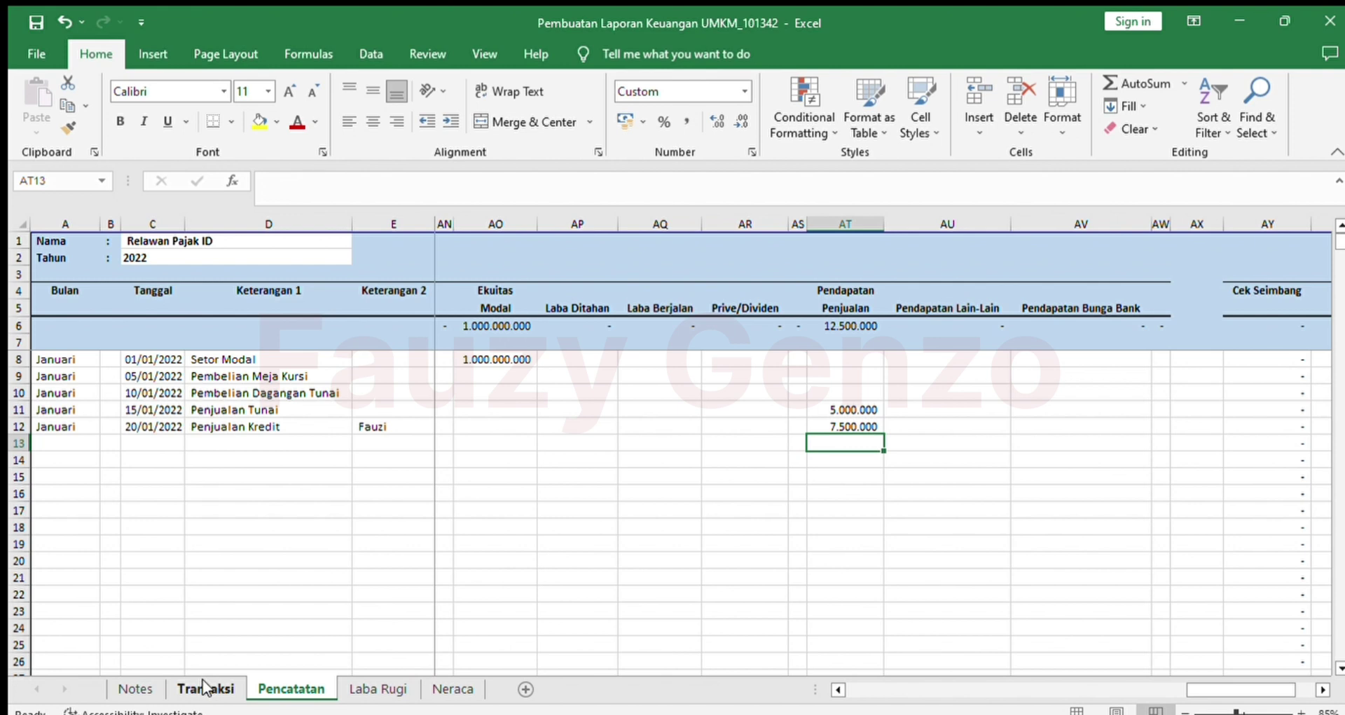
Step: Copy the whole Buka Rekening entry, A6:F6 in Transaksi, into row 13 of Pencatatan starting at A13
key(Home)
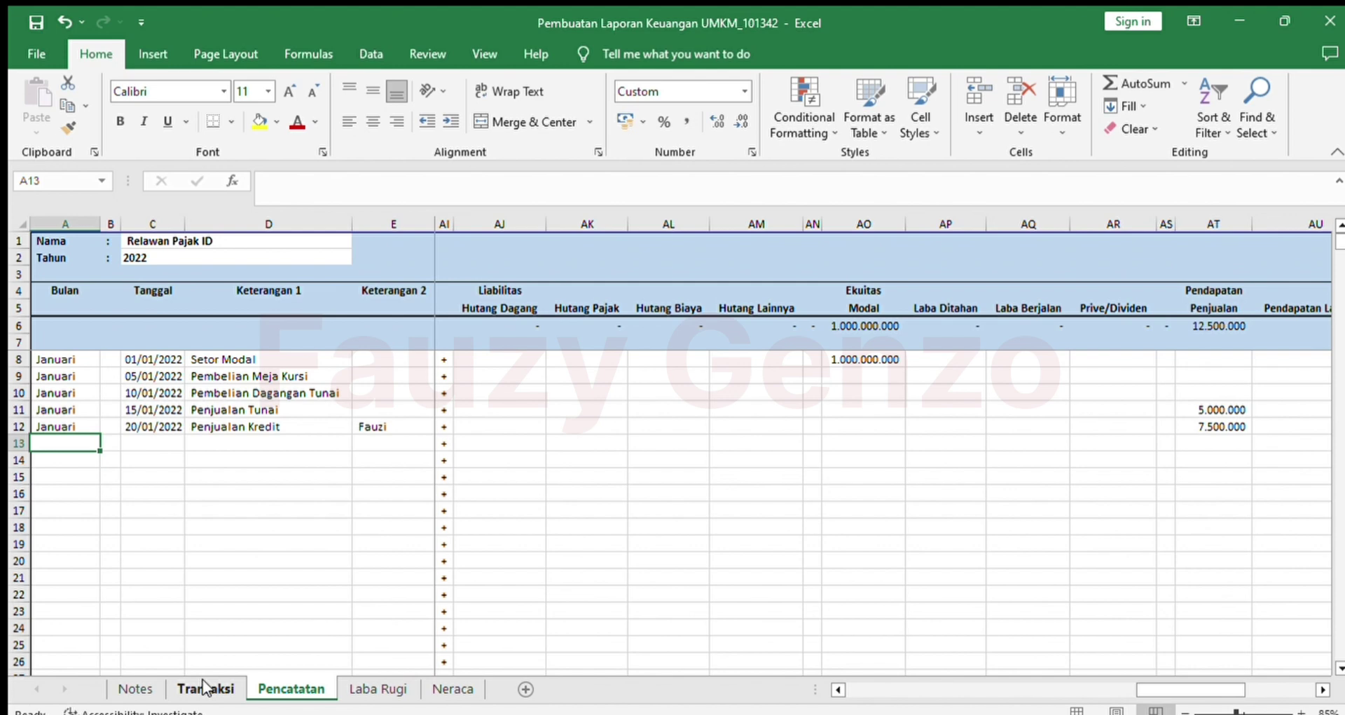
click(206, 686)
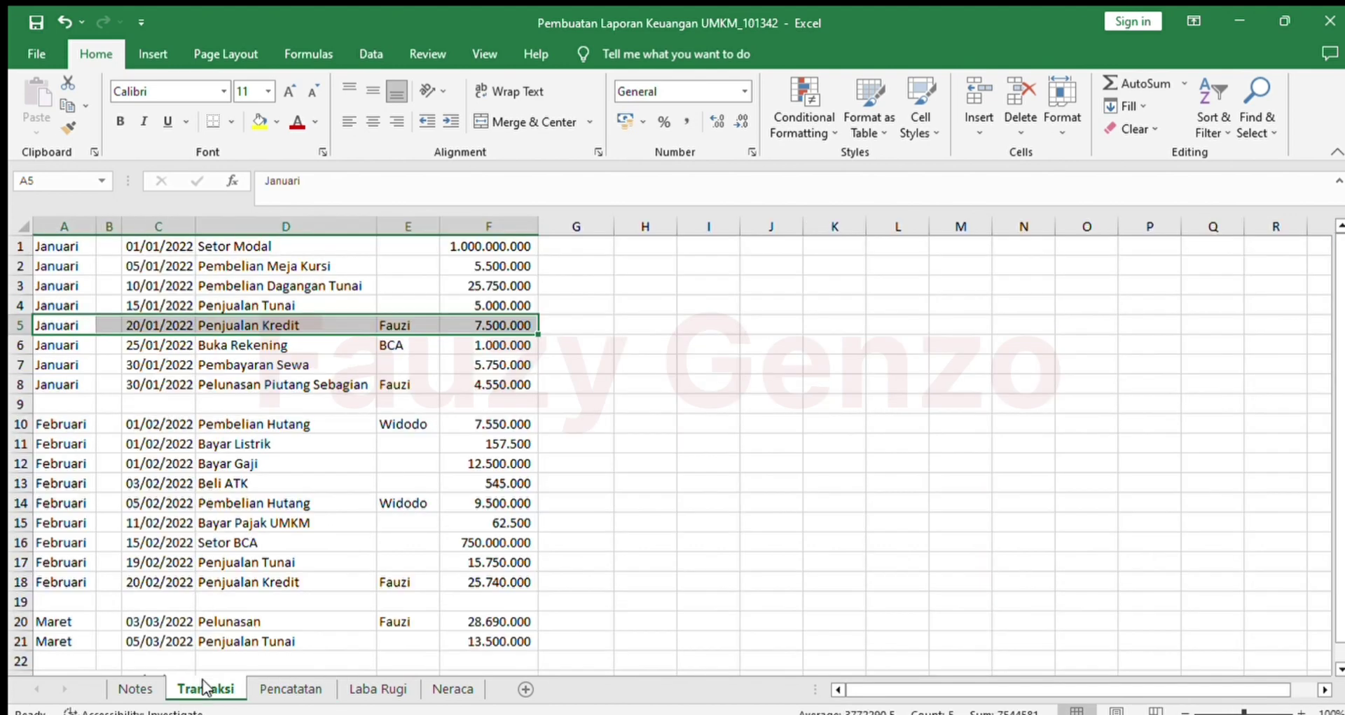
key(Down)
key(ctrl+shift+Right)
key(ctrl+shift+Right)
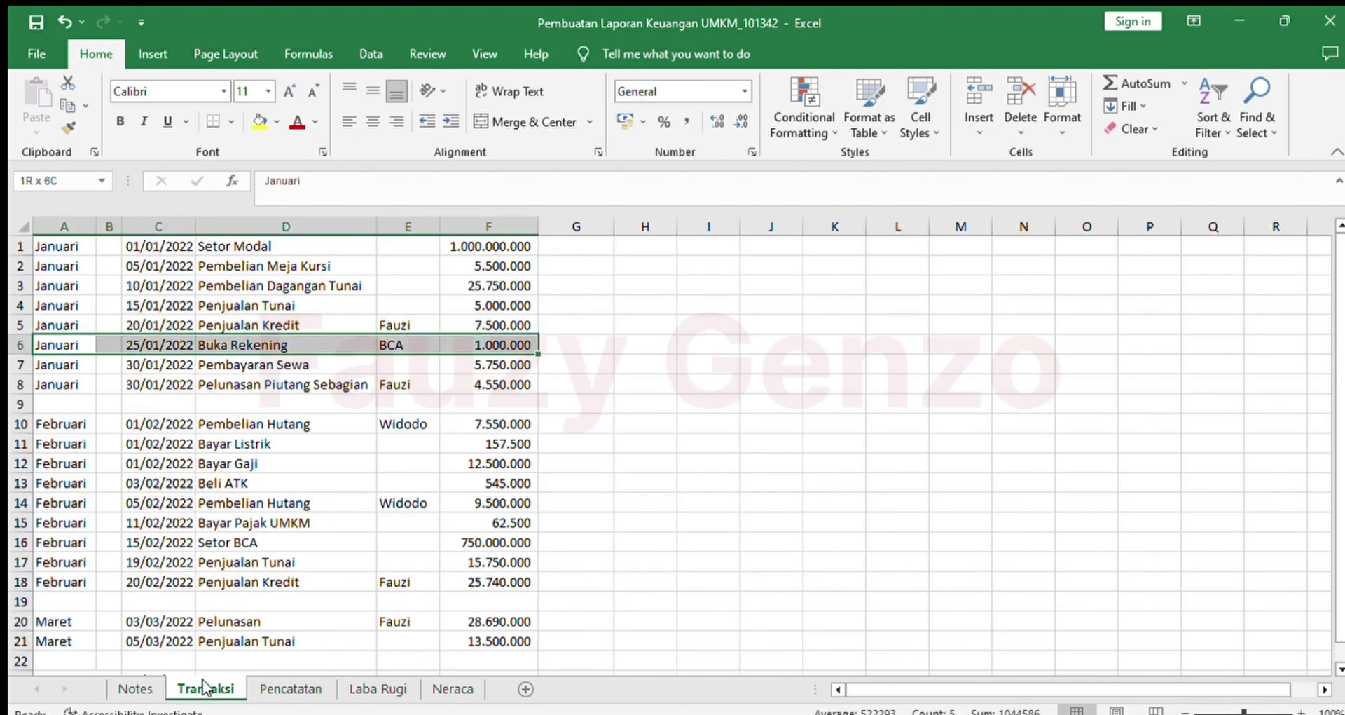
key(ctrl+shift+Right)
key(ctrl+shift+Left)
key(ctrl+c)
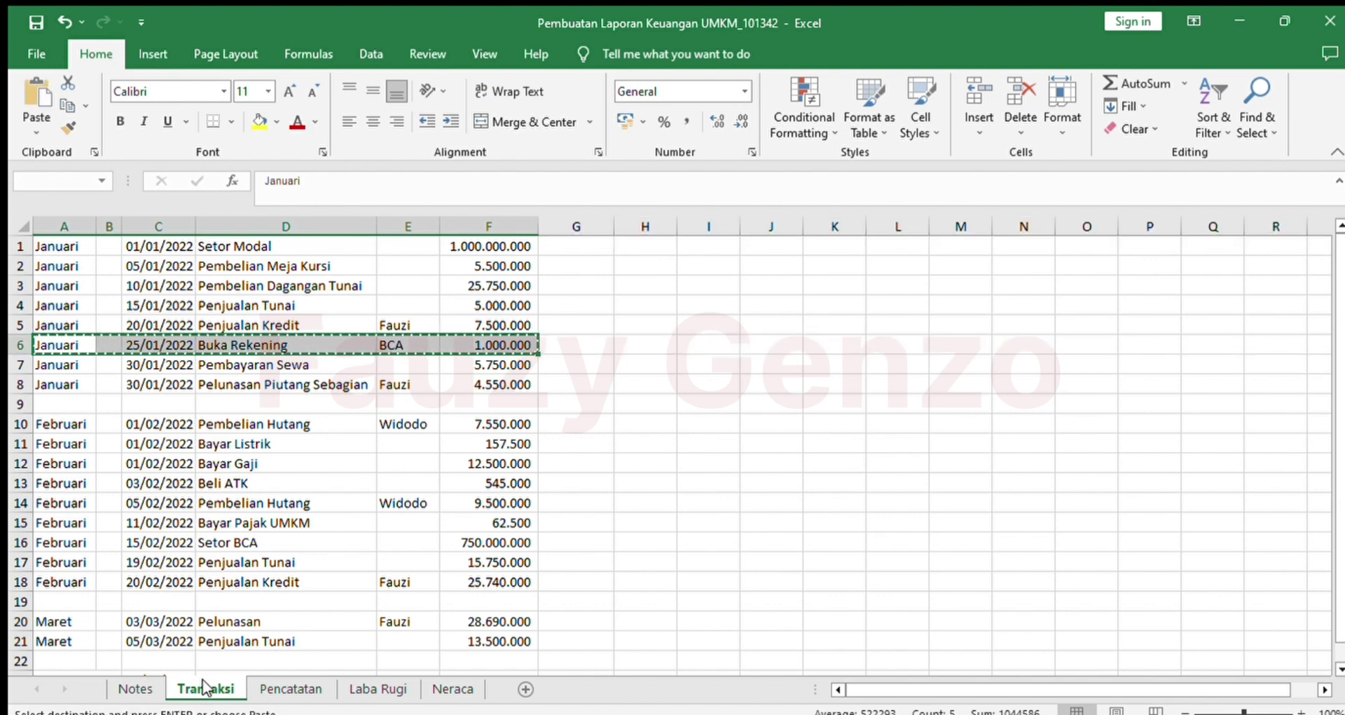
key(ctrl+Page_Down)
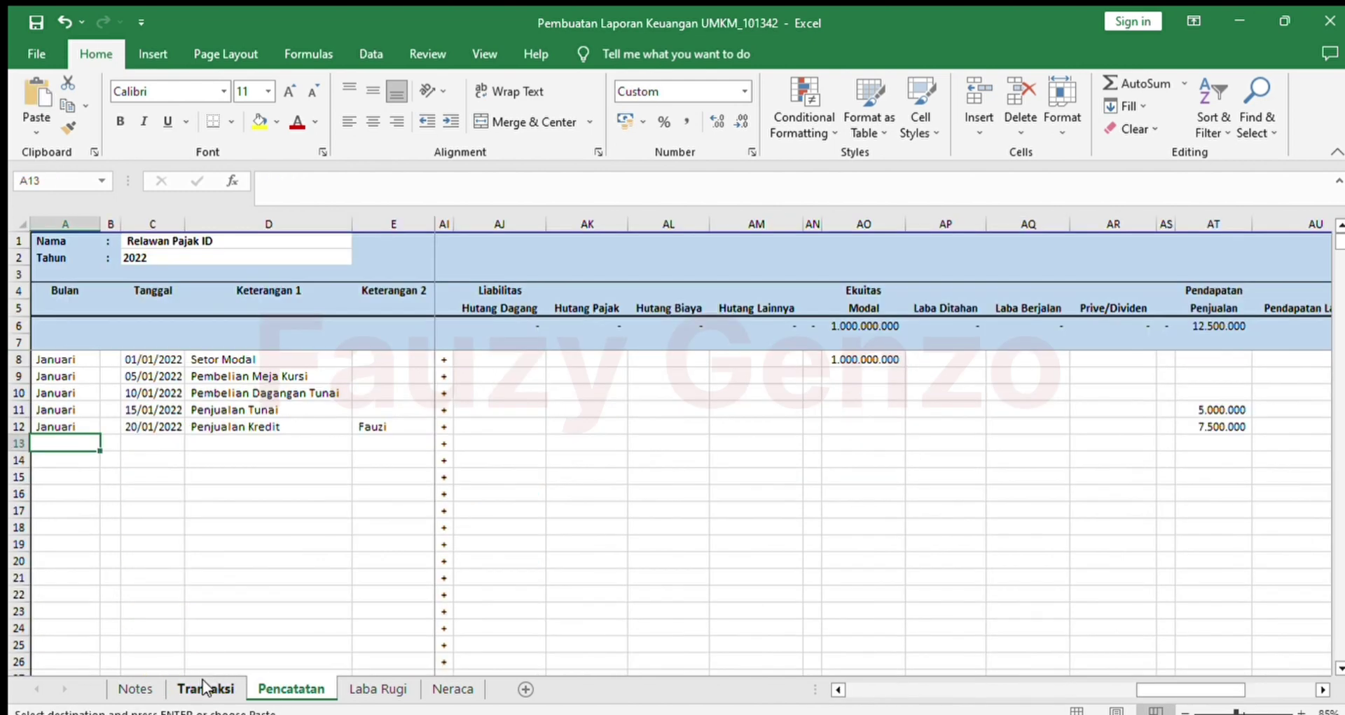
key(ctrl+alt+v)
key(Return)
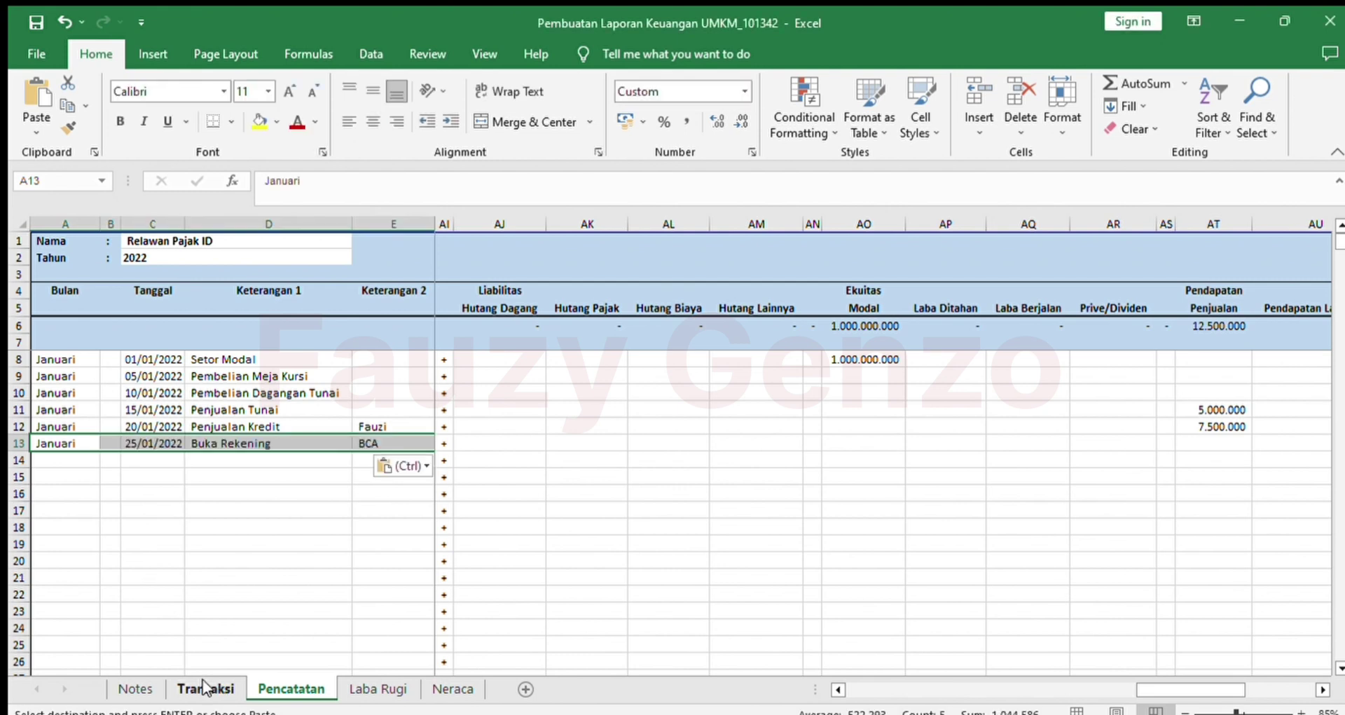
Step: Link the Bank BCA cell of the Buka Rekening row, G13, to its Kas amount with =F13
key(Right)
key(Right)
key(Right)
key(Right)
key(Right)
key(Right)
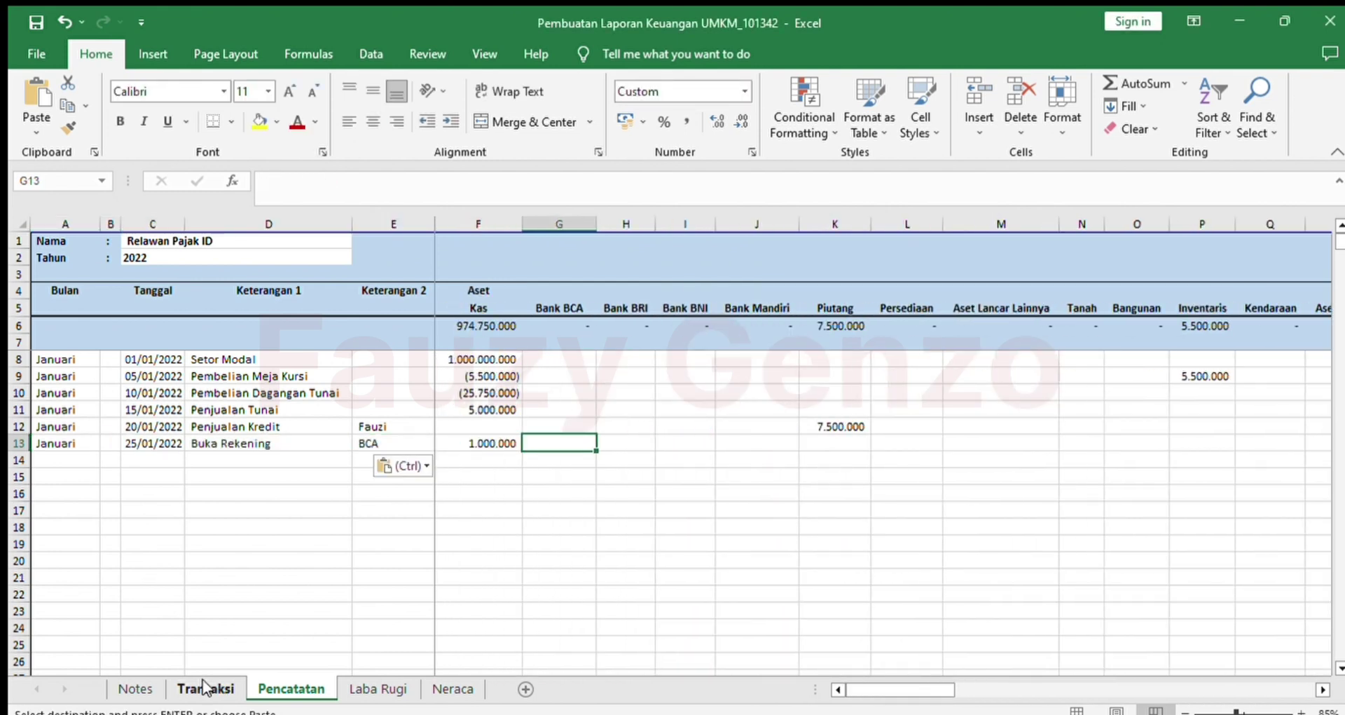
text(=)
key(Left)
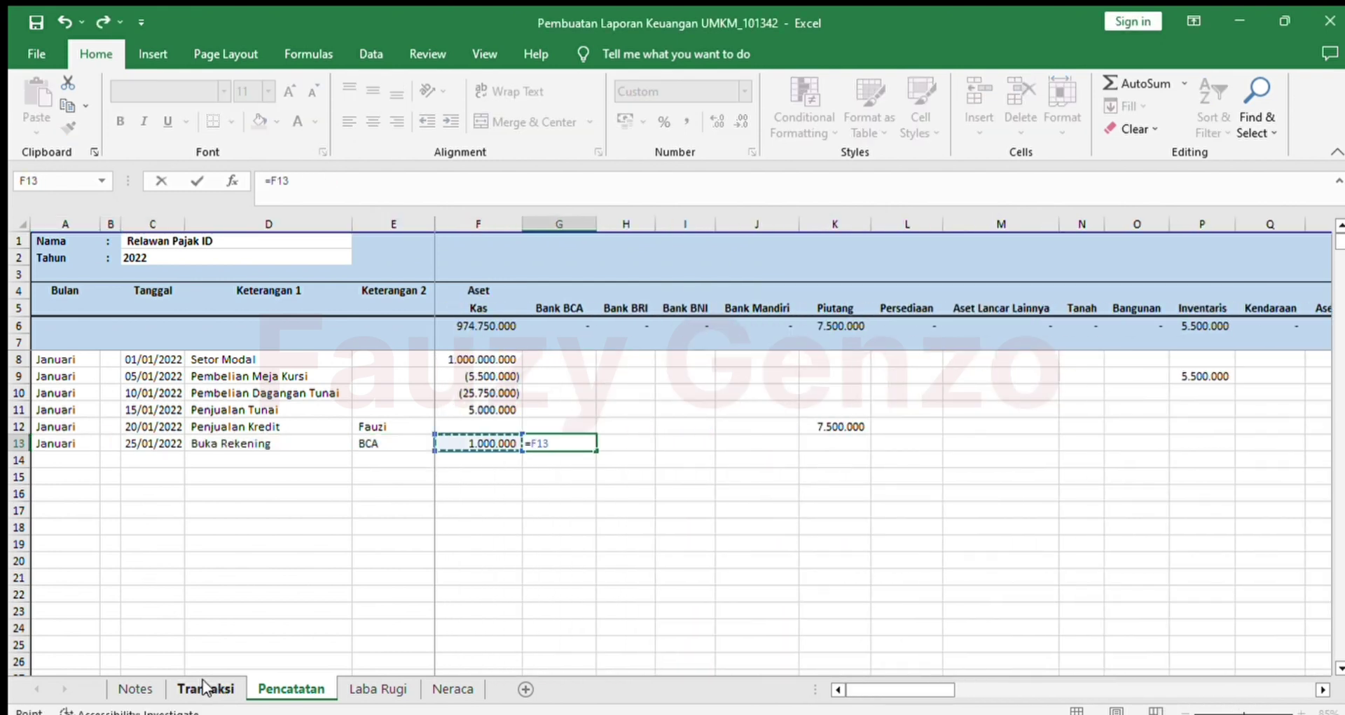
key(Return)
Step: Enter the fixed amount 1000000 in the Bank BCA cell of the Buka Rekening row, G13
key(Up)
key(BackSpace)
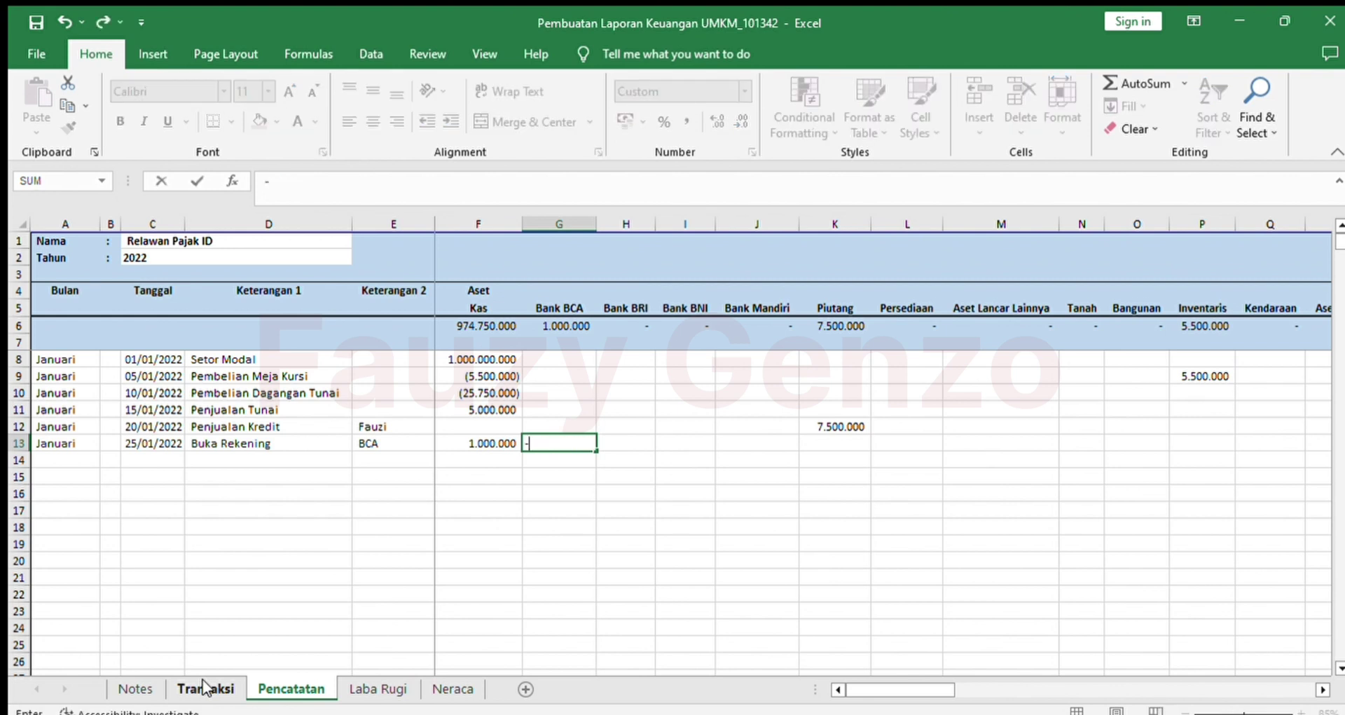
text(1000000)
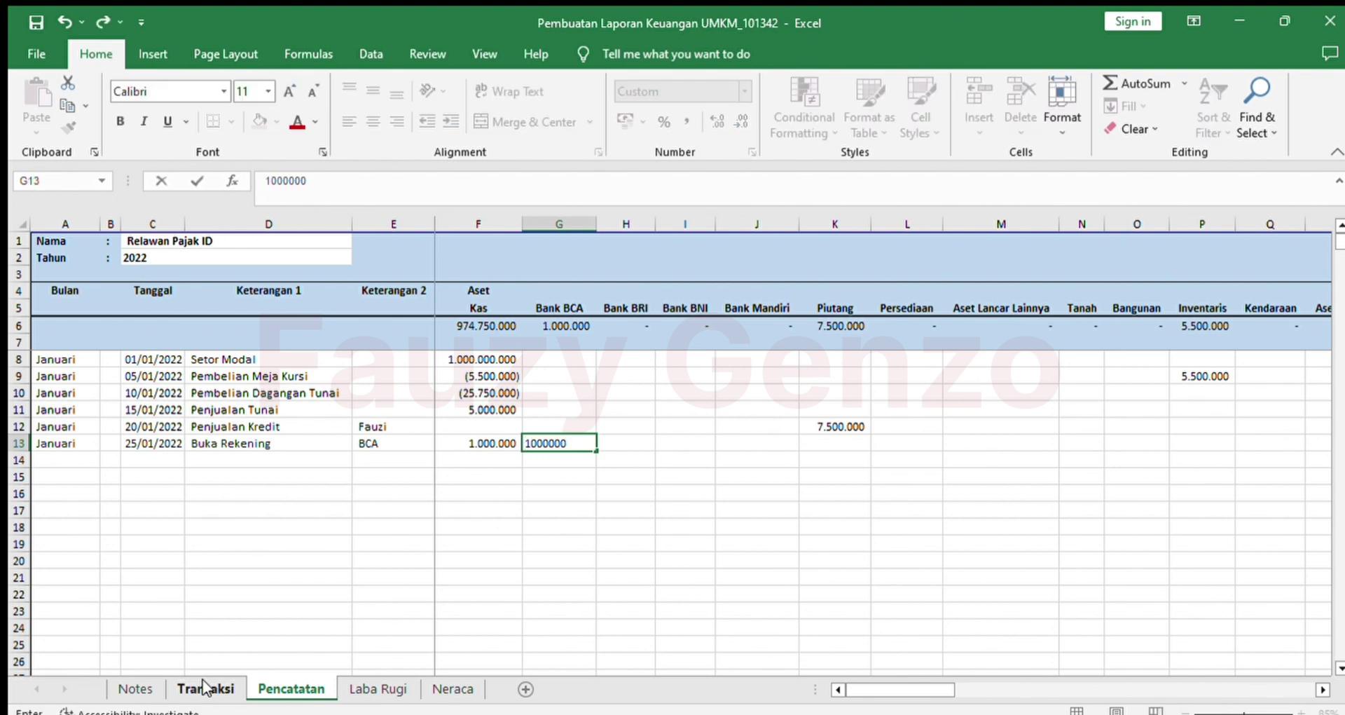
key(Return)
Step: Make the Kas amount of the Buka Rekening row negative, setting cell F13 to -1000000
key(Up)
key(Left)
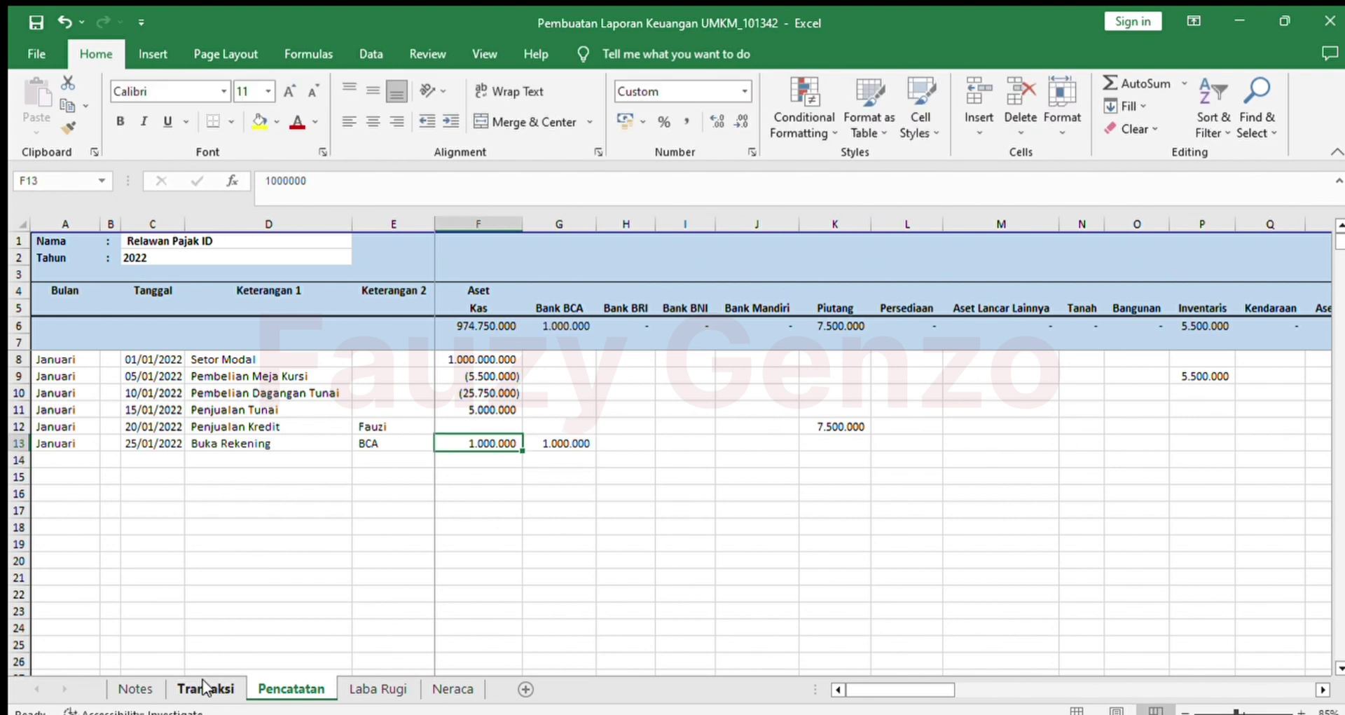
click(458, 182)
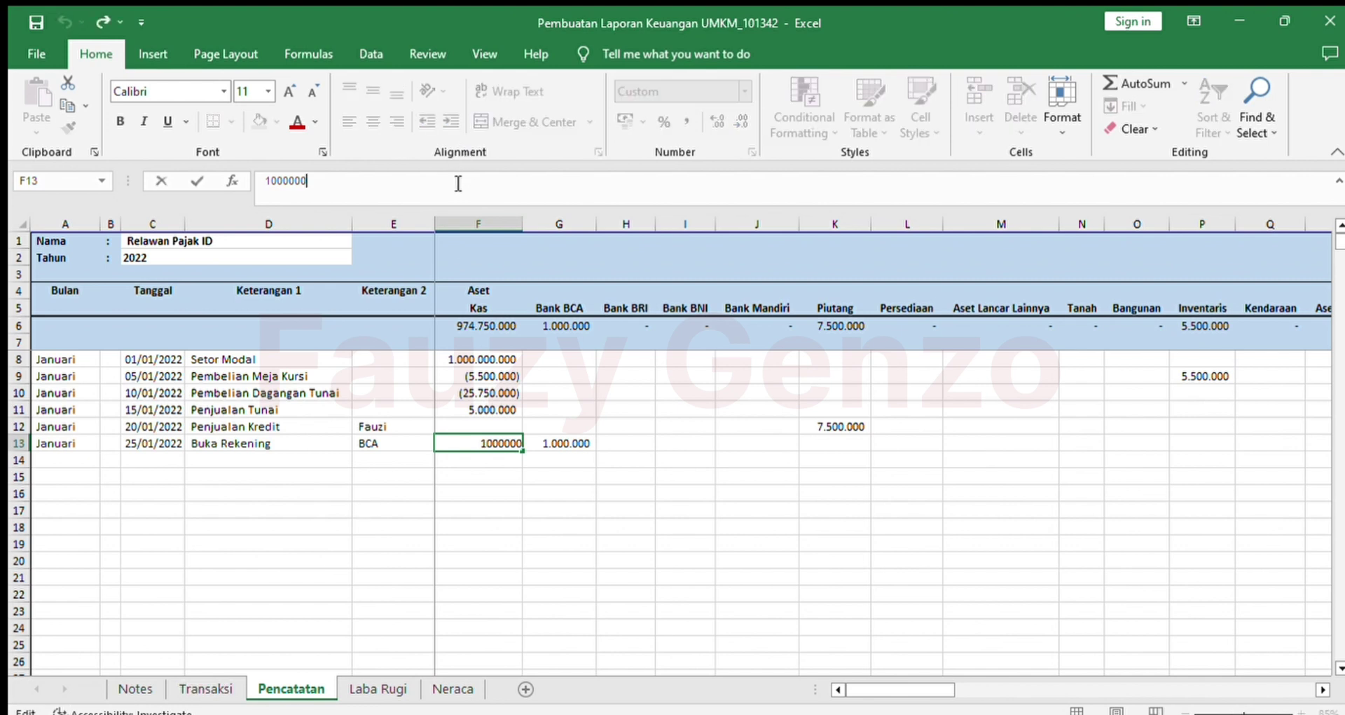
key(Home)
text(-)
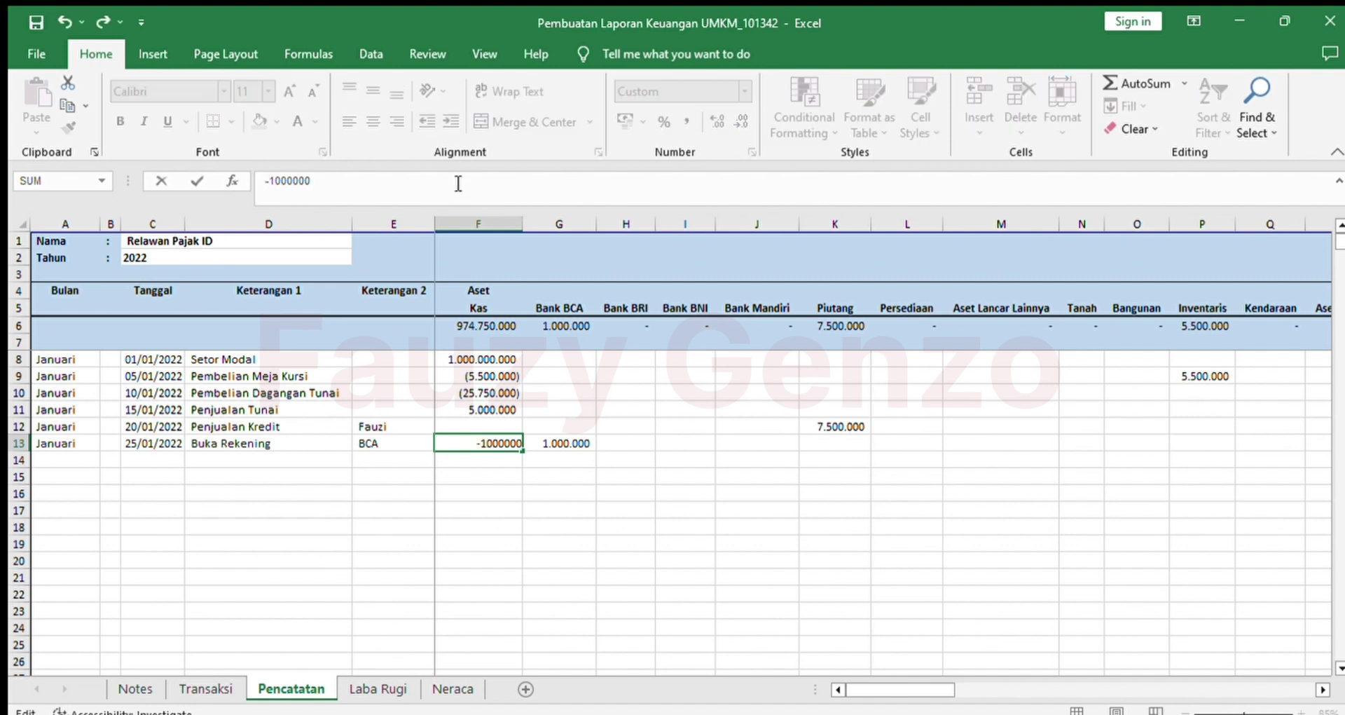
key(Return)
key(Up)
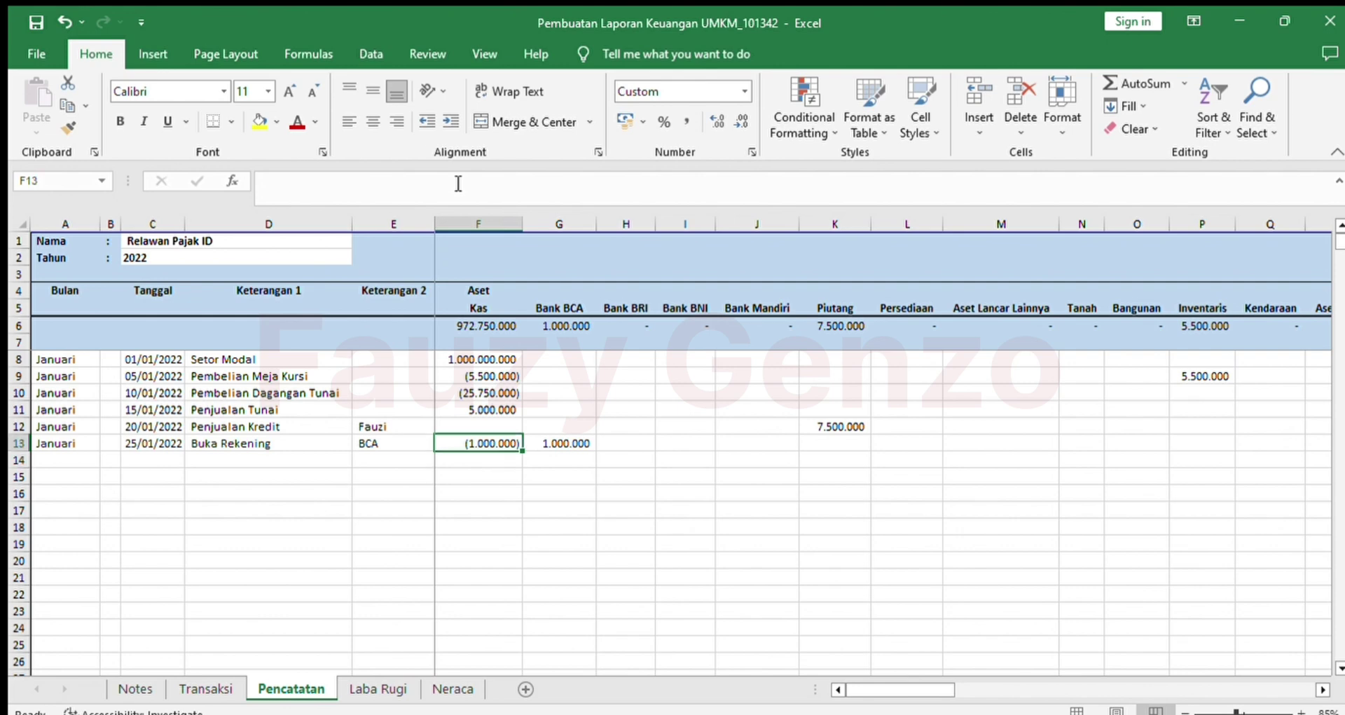
Step: Copy the whole Pembayaran Sewa entry, A7:F7 in Transaksi, into row 14 of Pencatatan starting at A14
key(Left)
key(Left)
key(Left)
key(Left)
key(Left)
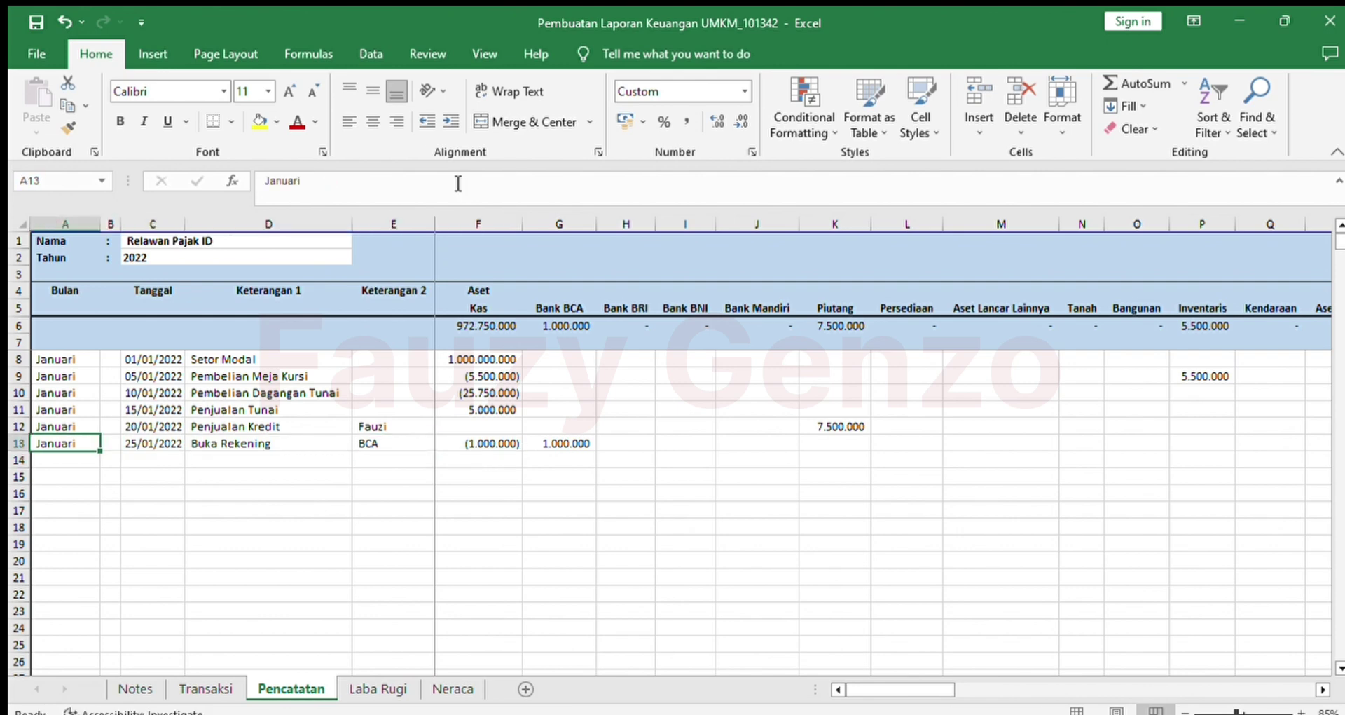
key(ctrl+Page_Up)
key(Down)
key(shift+Right)
key(shift+Right)
key(shift+Right)
key(shift+Right)
key(shift+Right)
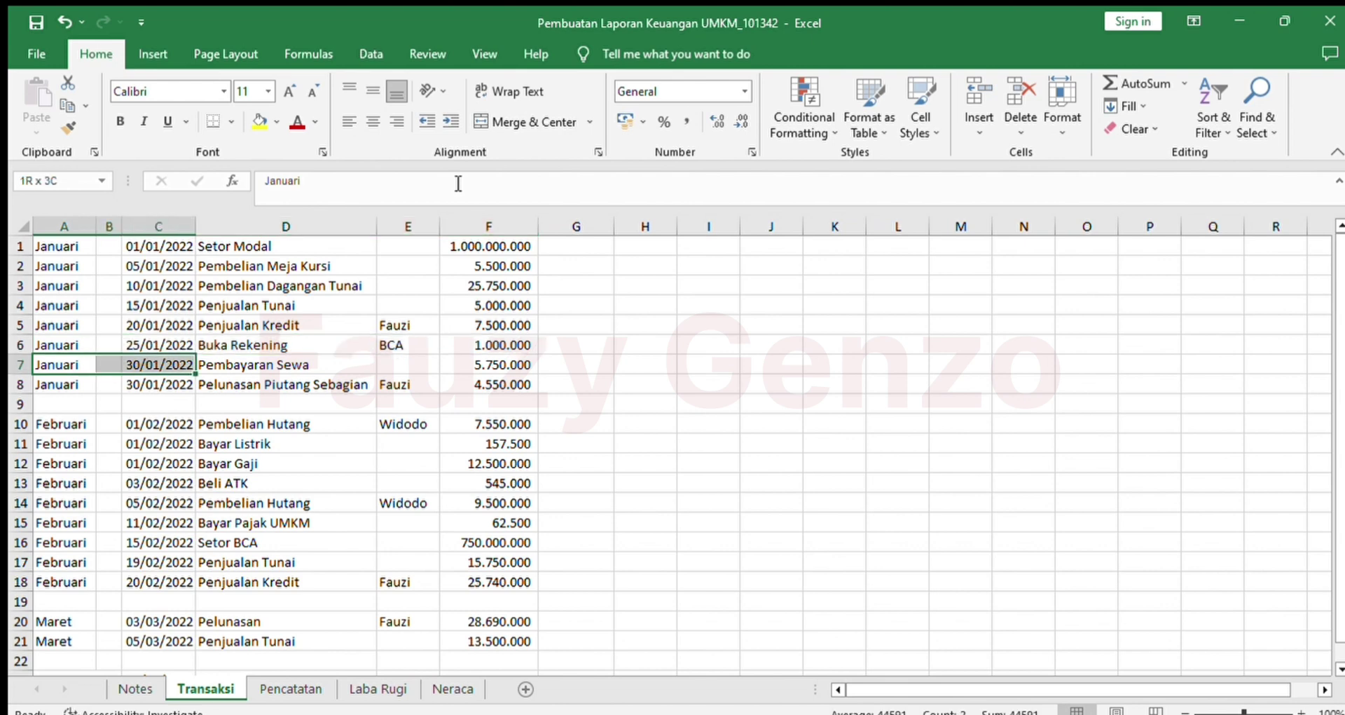
key(ctrl+c)
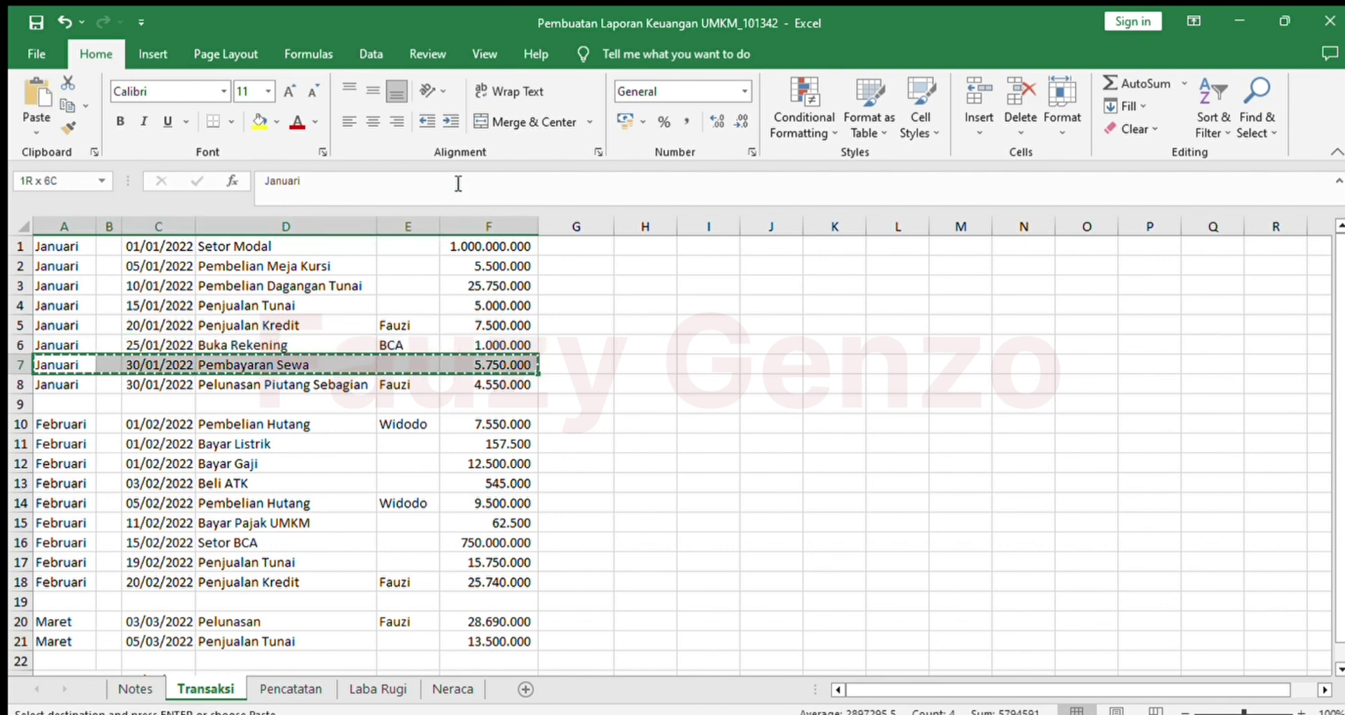
key(ctrl+Page_Down)
key(Down)
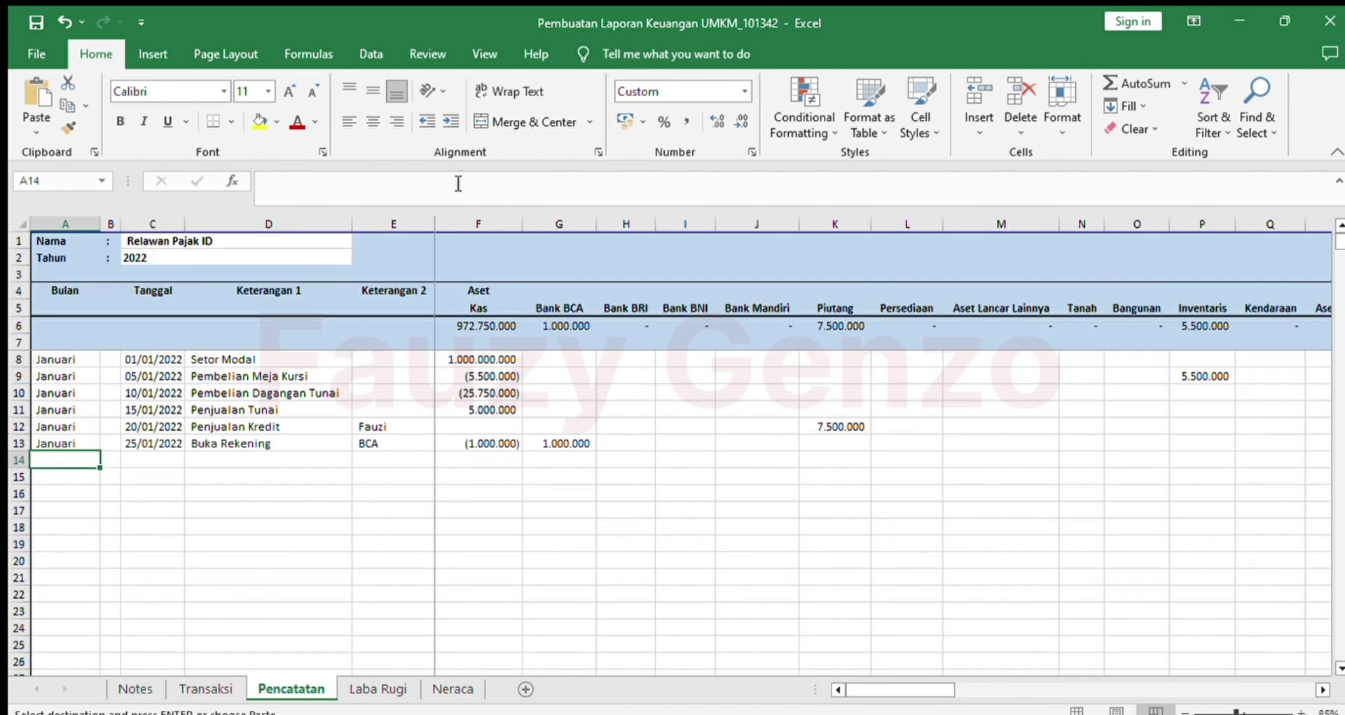
key(ctrl+v)
Step: Make the Kas amount of the Pembayaran Sewa row negative, setting cell F14 to -5750000
key(Right)
key(Right)
key(Right)
key(Right)
key(Right)
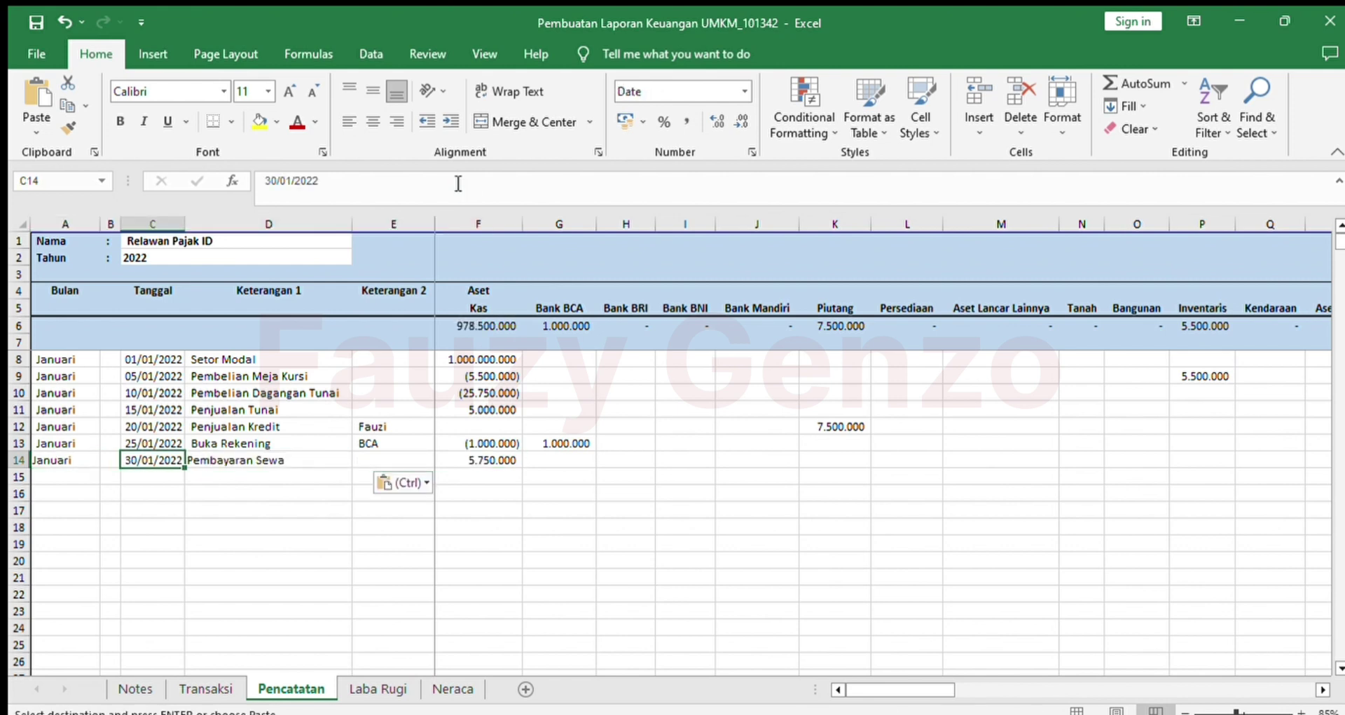
key(F2)
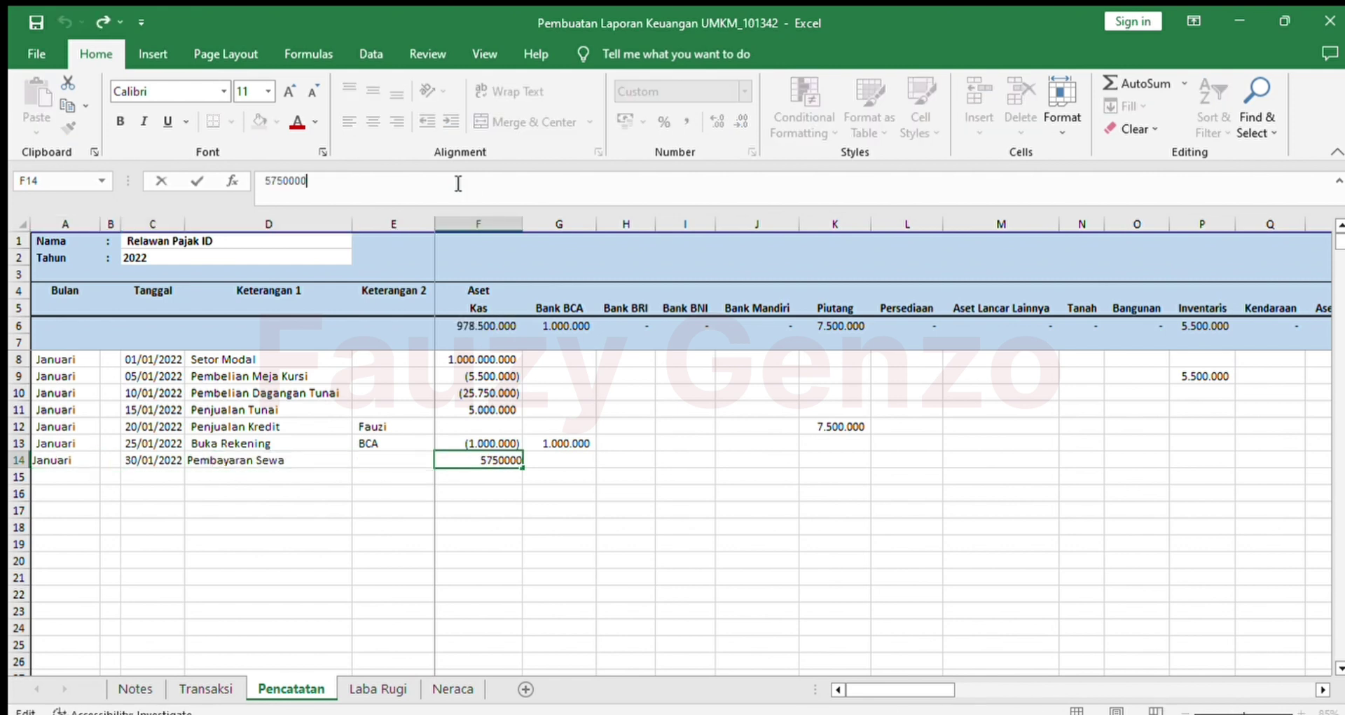
text(-)
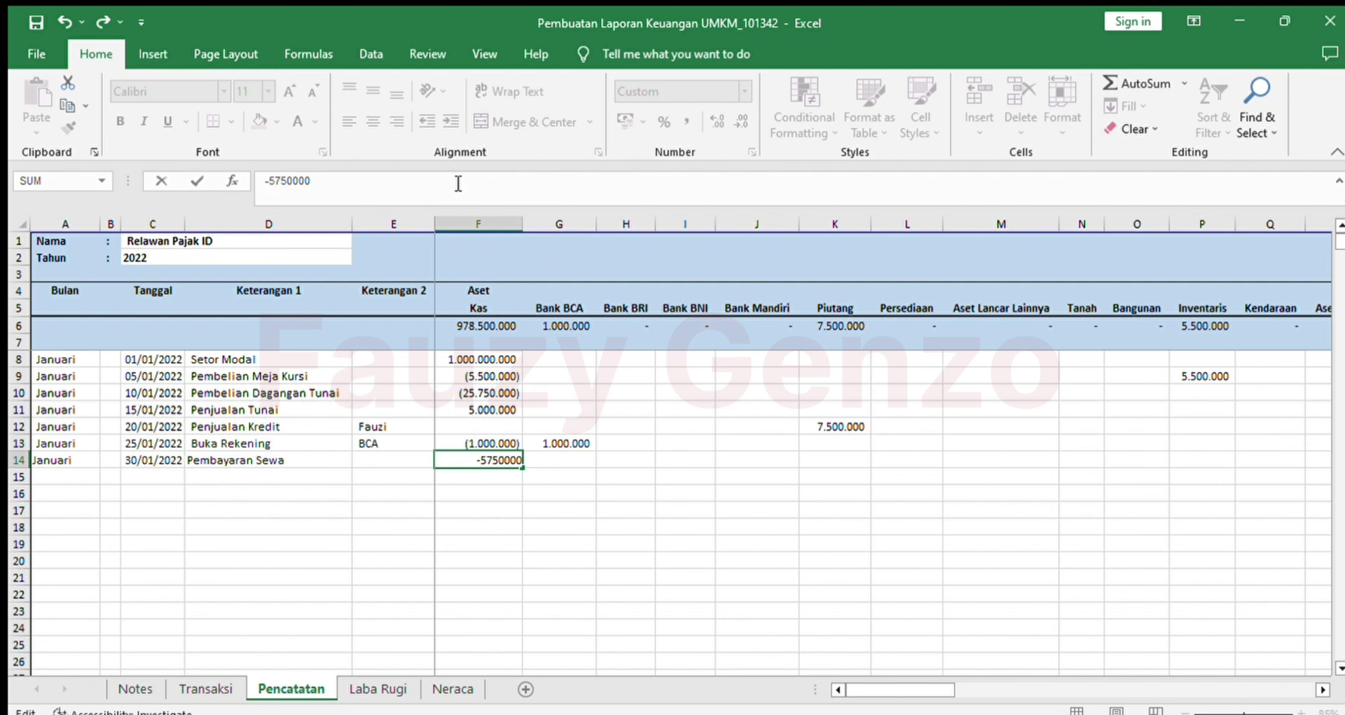
key(Tab)
Step: Post the Pembayaran Sewa amount to Biaya Sewa by entering =-F14 in cell Y14
key(Right)
key(Right)
key(Right)
key(Right)
key(Right)
key(Right)
key(Right)
key(Right)
key(Right)
key(Right)
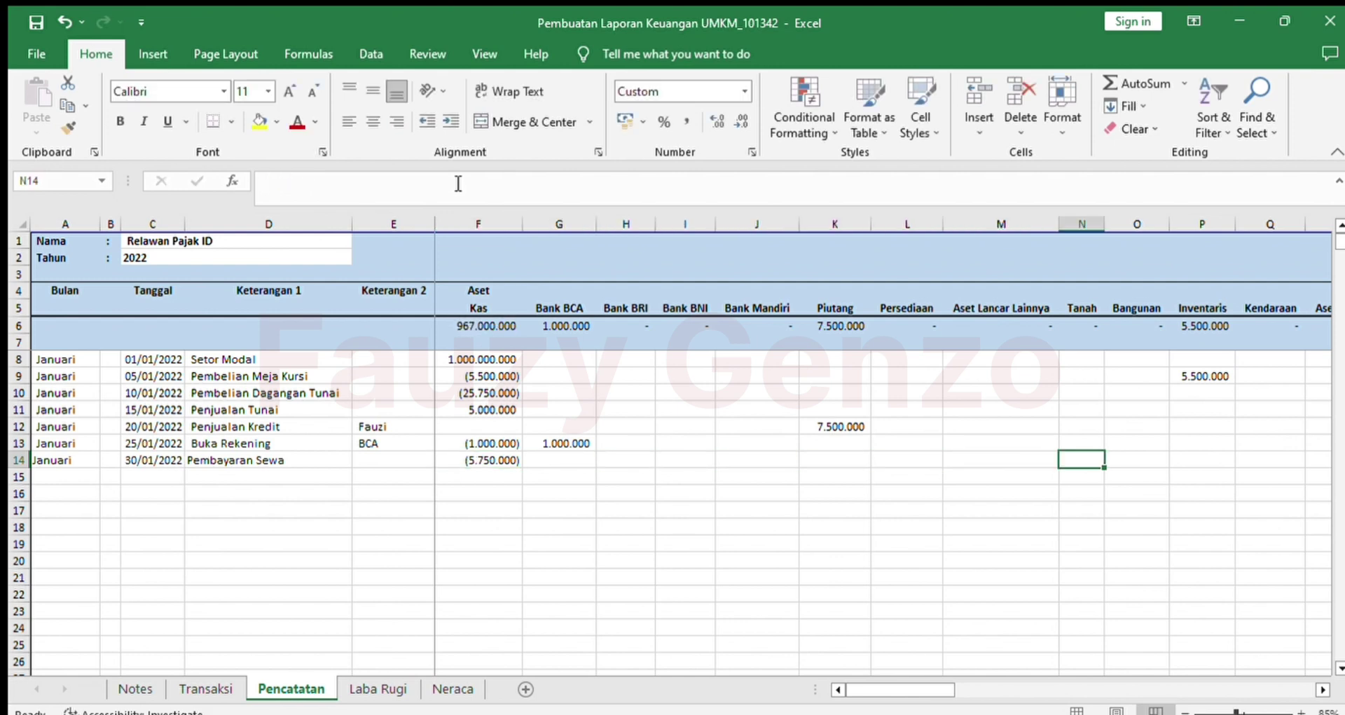
key(Right)
key(Right)
key(Right)
key(Right)
key(Right)
key(Right)
key(Right)
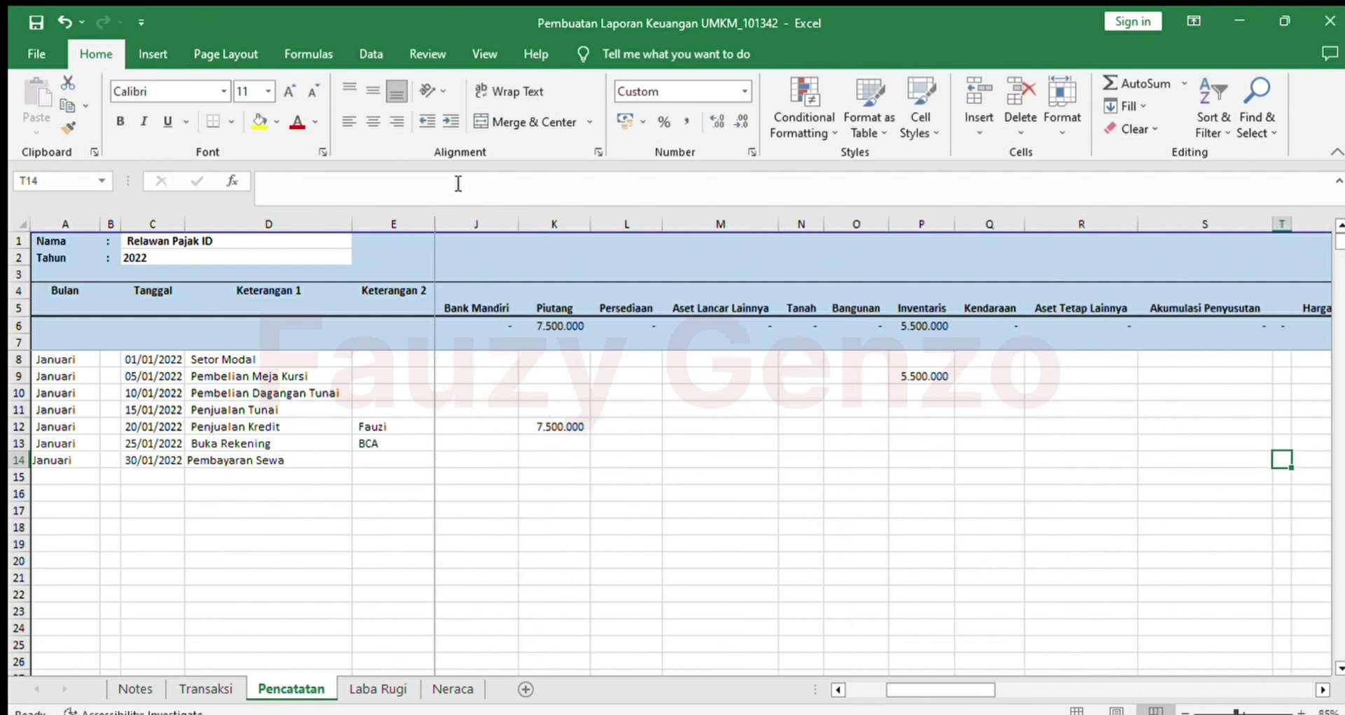
key(Right)
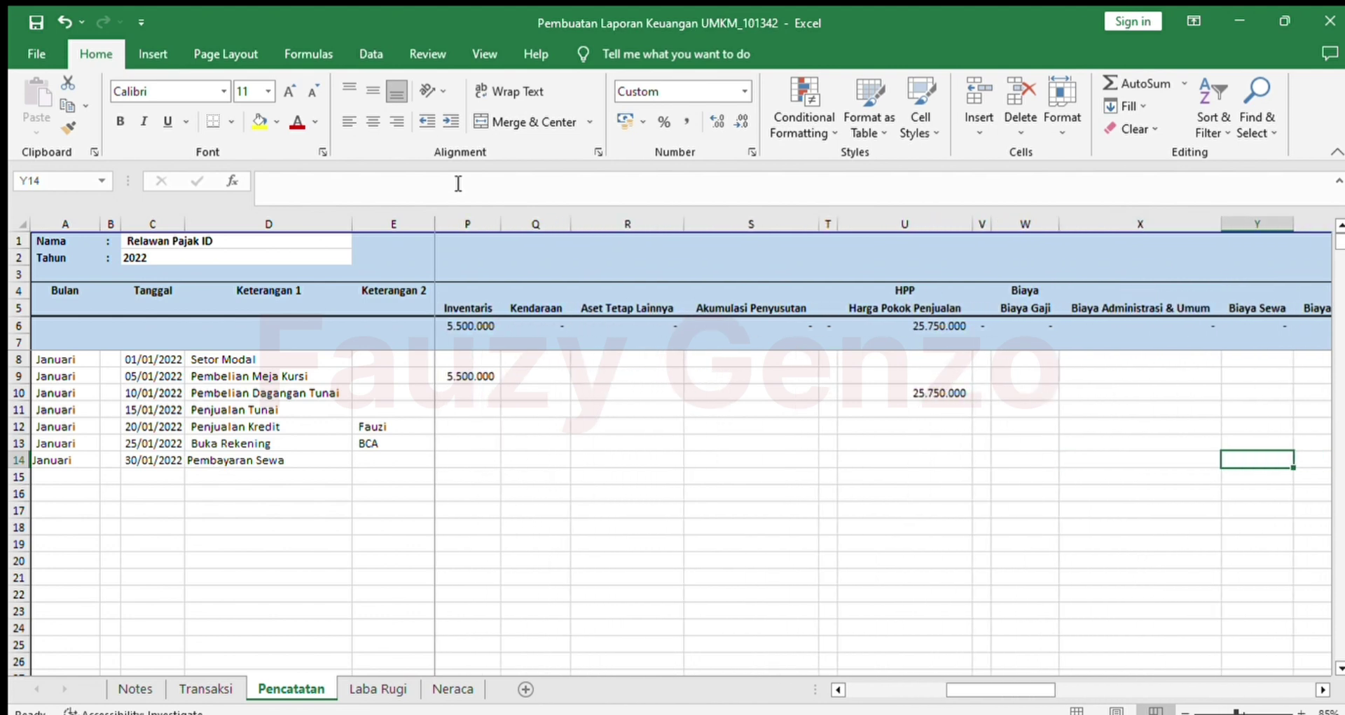
text(-)
key(ctrl+Left)
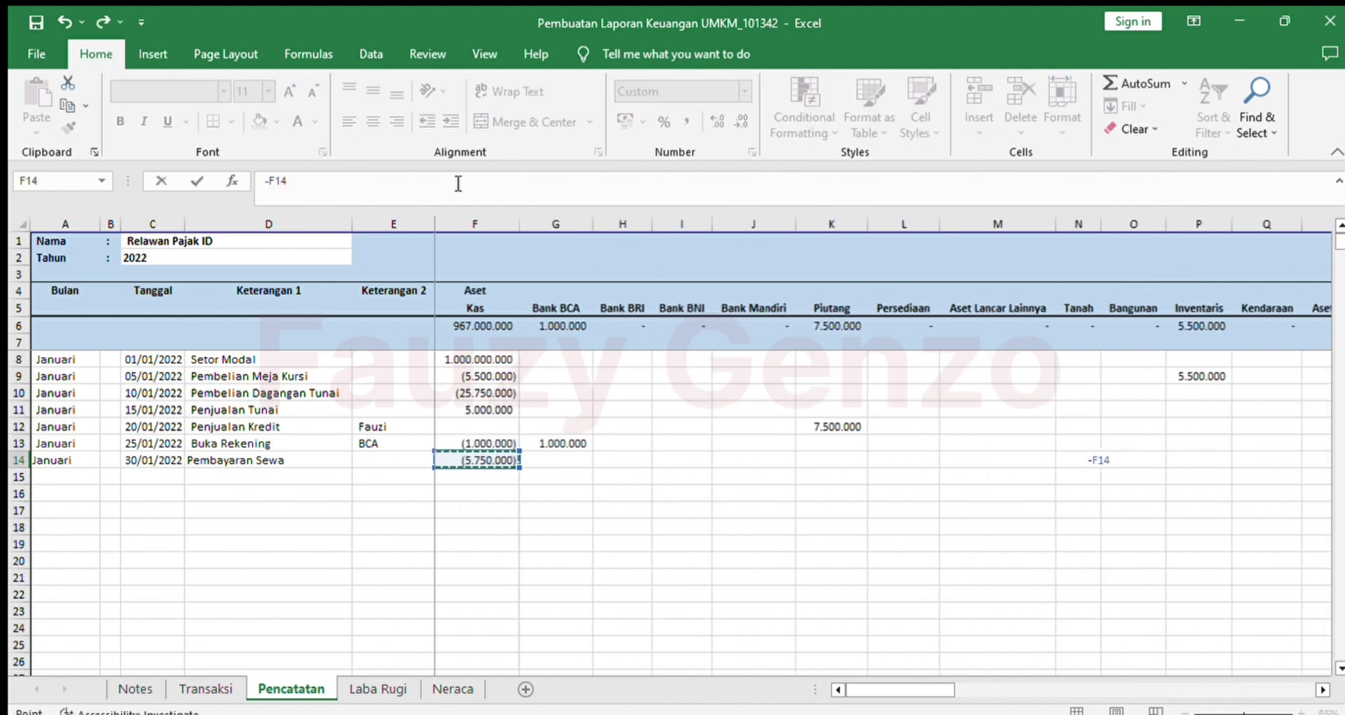
key(Return)
key(Up)
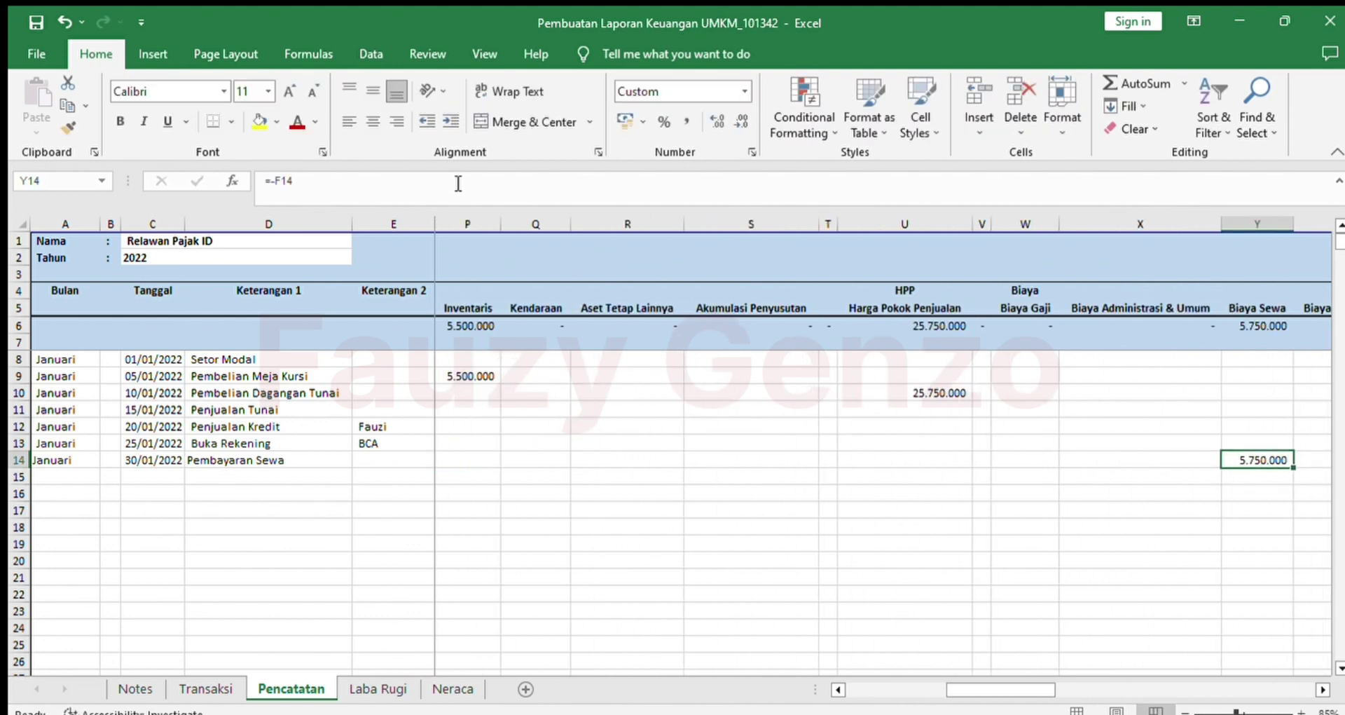
Step: Copy the whole Pelunasan Piutang Sebagian entry, A8:F8 in Transaksi, into row 15 of Pencatatan starting at A15
key(Return)
key(Home)
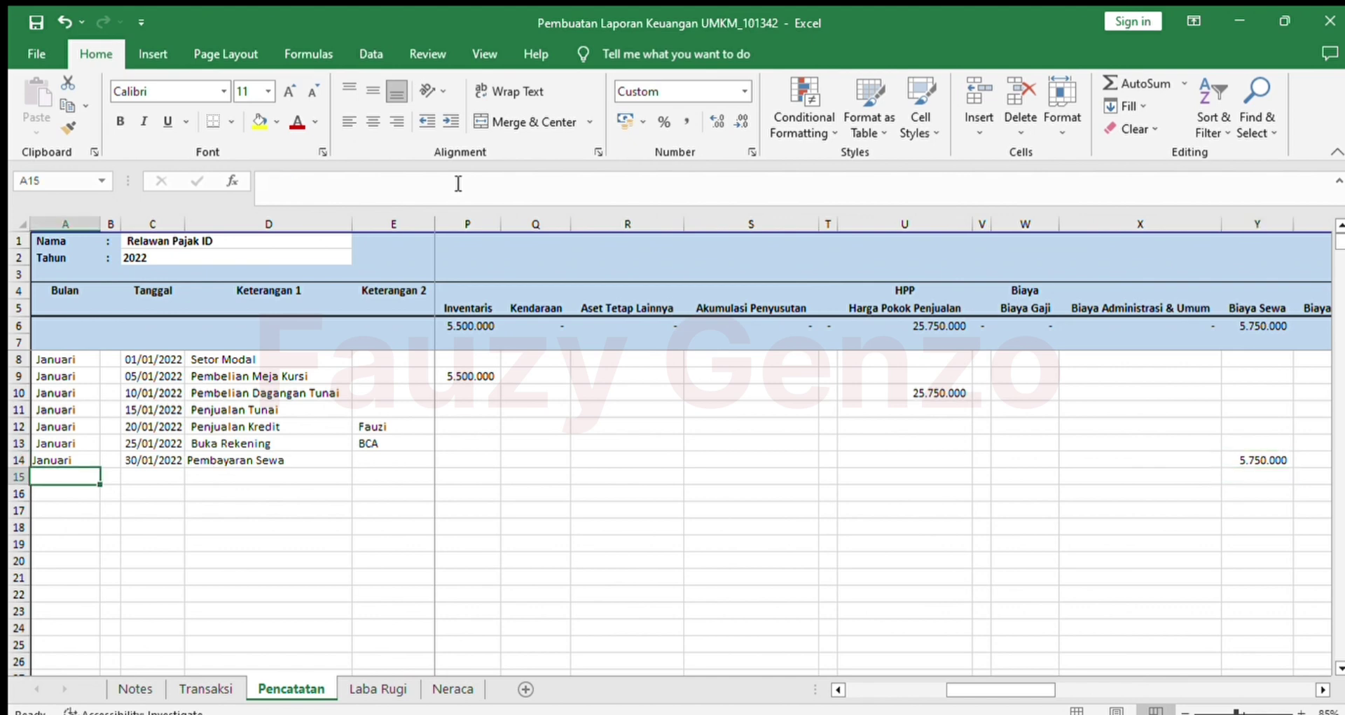
key(ctrl+Page_Up)
key(Down)
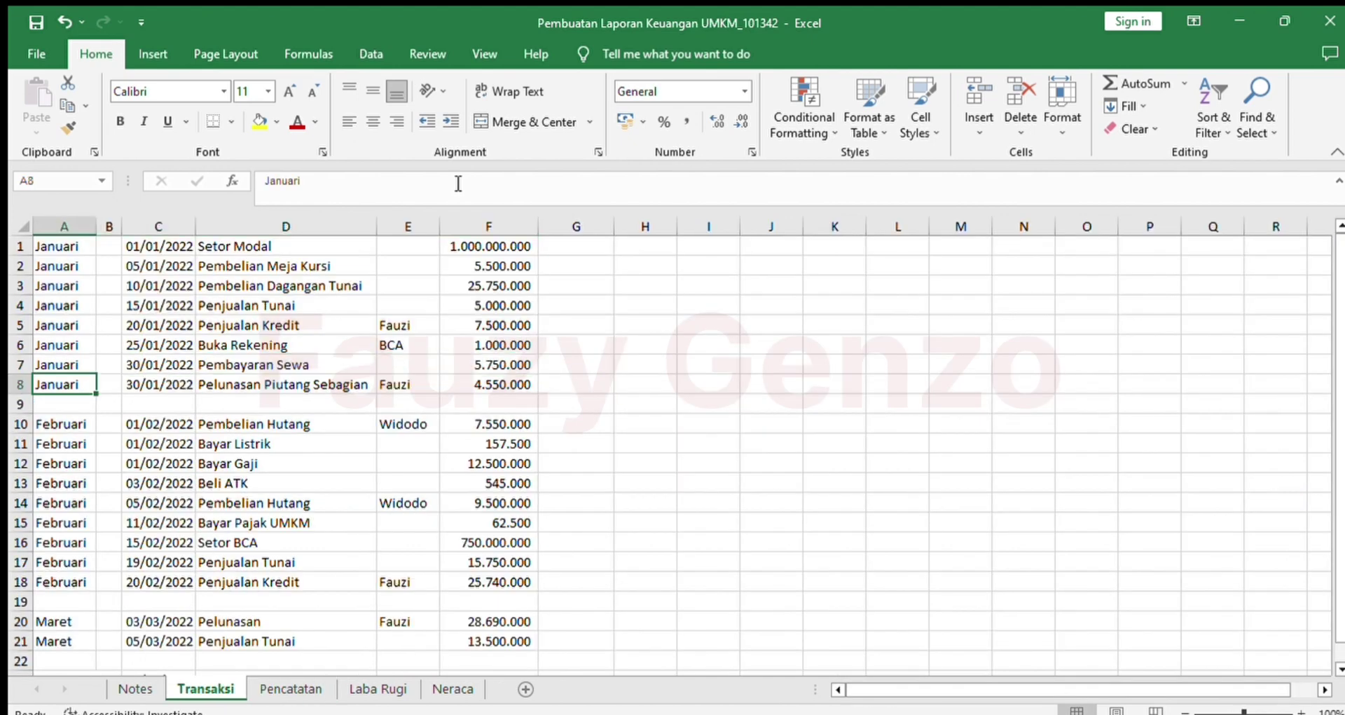
key(ctrl+shift+Right)
key(ctrl+shift+Right)
key(ctrl+c)
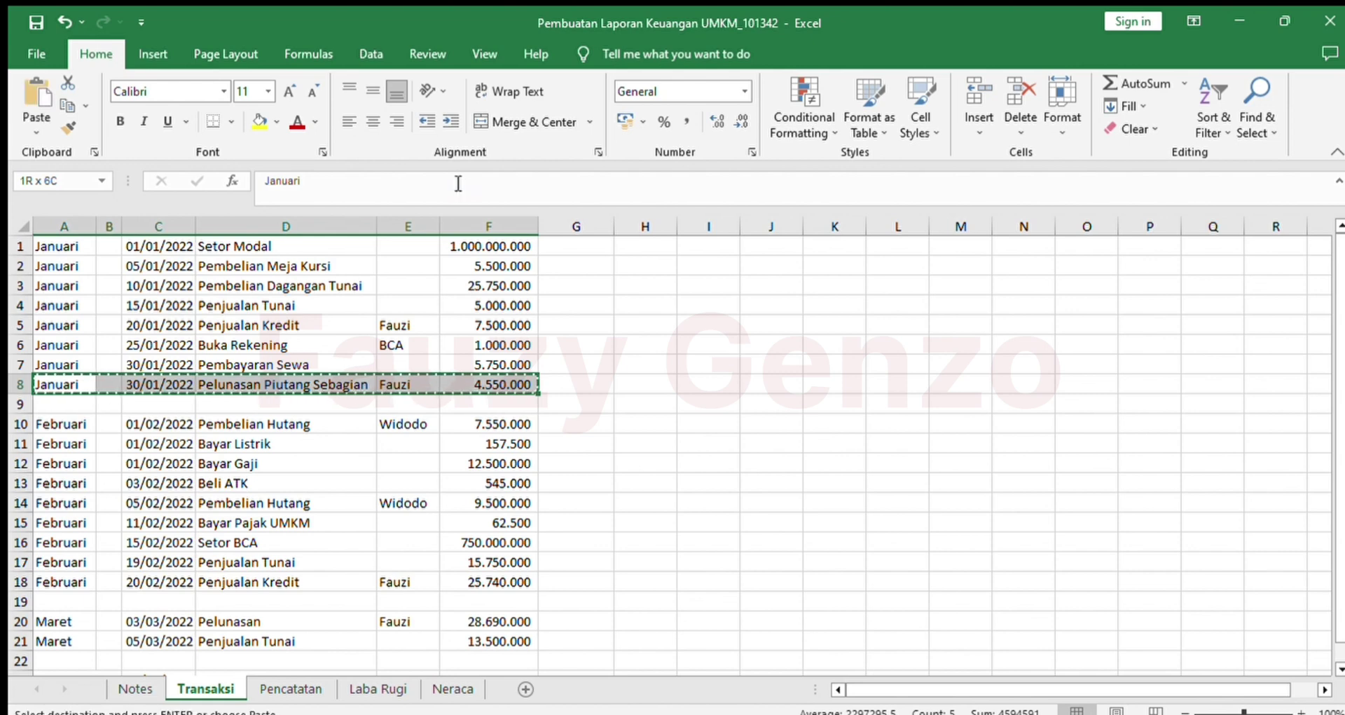
key(ctrl+Page_Down)
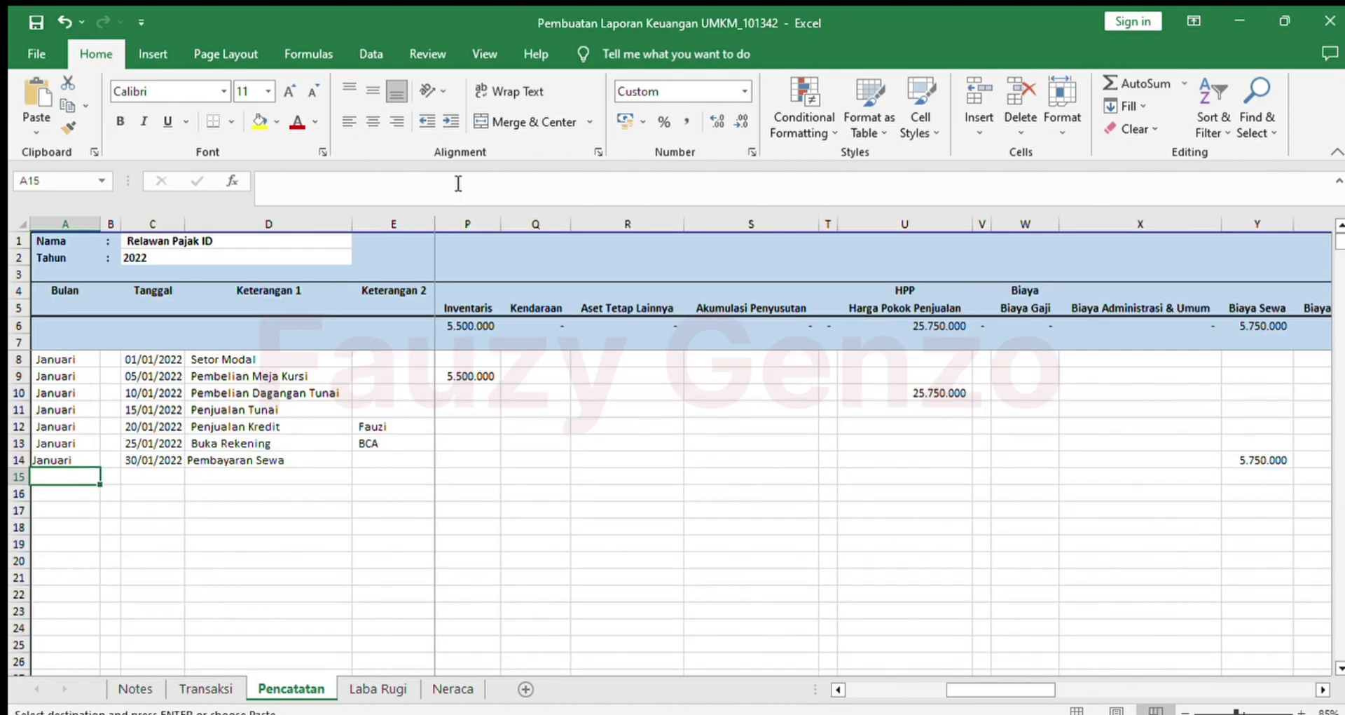
key(ctrl+alt+v)
key(Return)
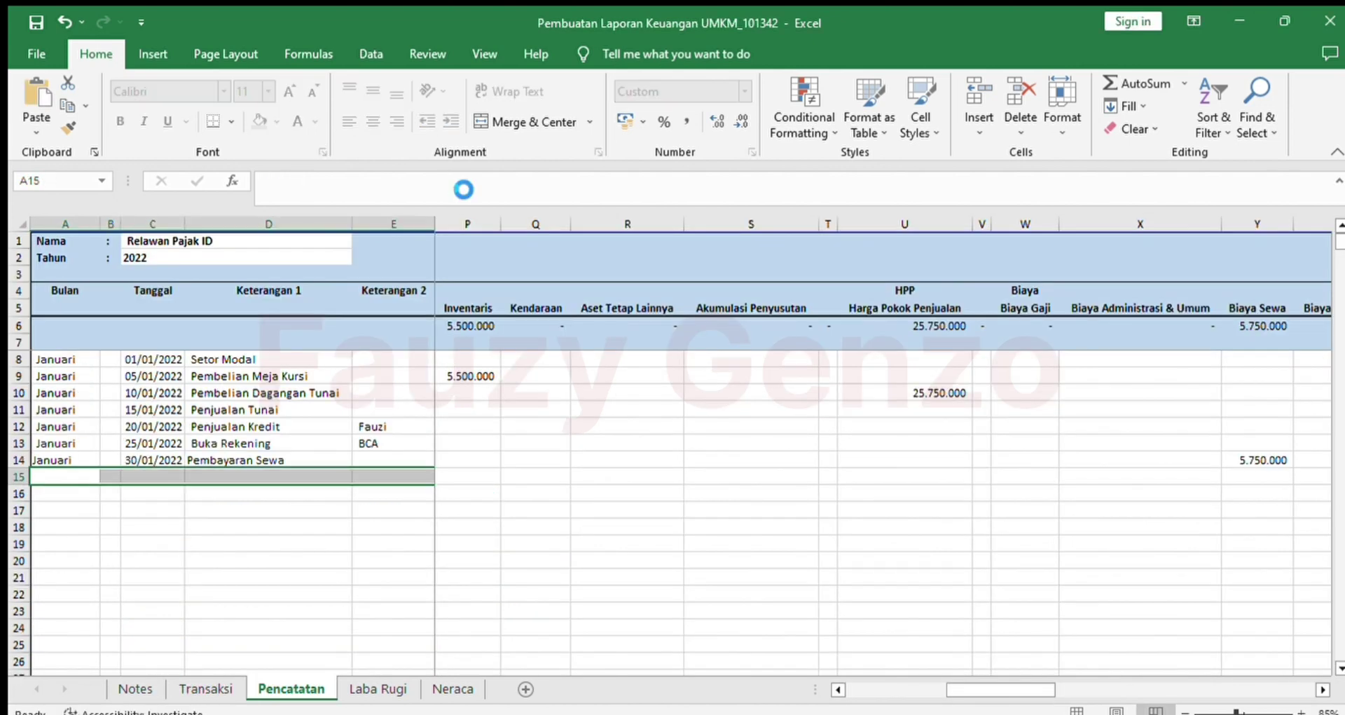
Step: Post the Pelunasan Piutang Sebagian amount as a reduction of Piutang by entering -F15 in cell K15
key(Right)
key(Right)
key(Right)
key(Right)
key(Right)
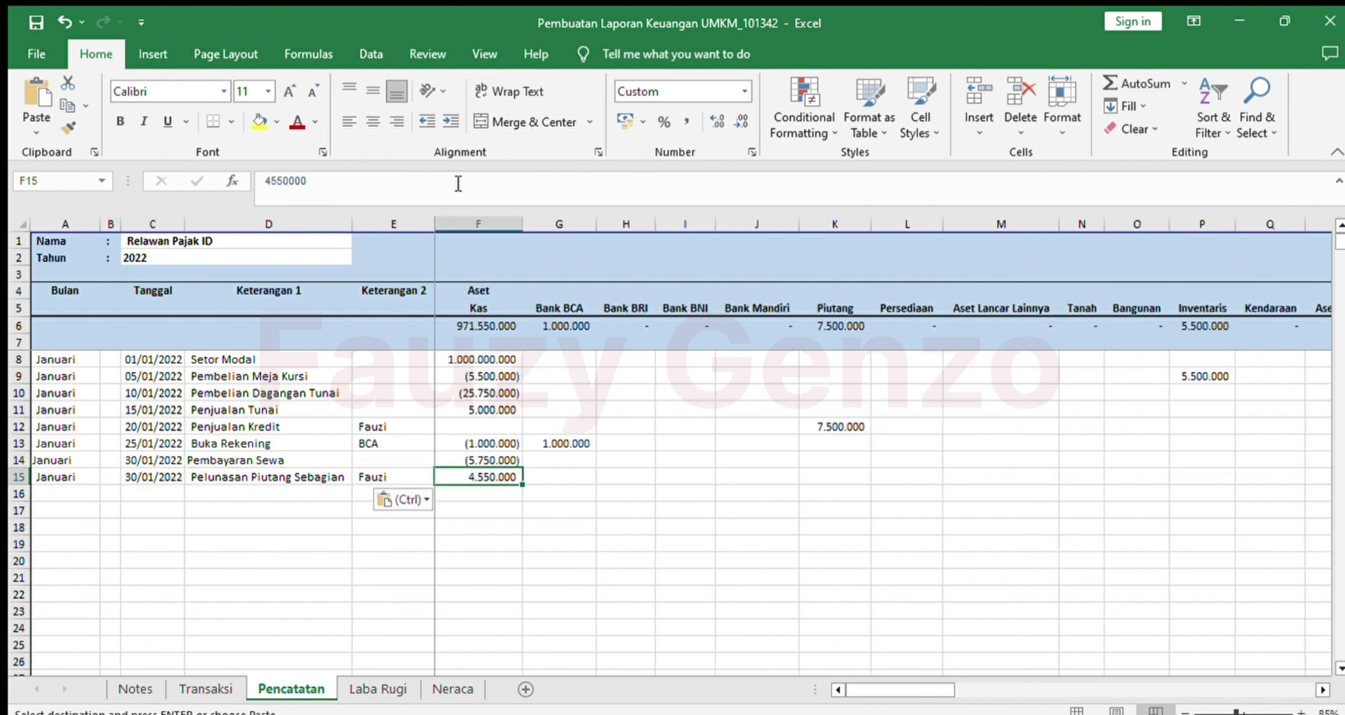
key(Right)
key(Right)
key(Right)
key(Right)
key(Right)
text(-)
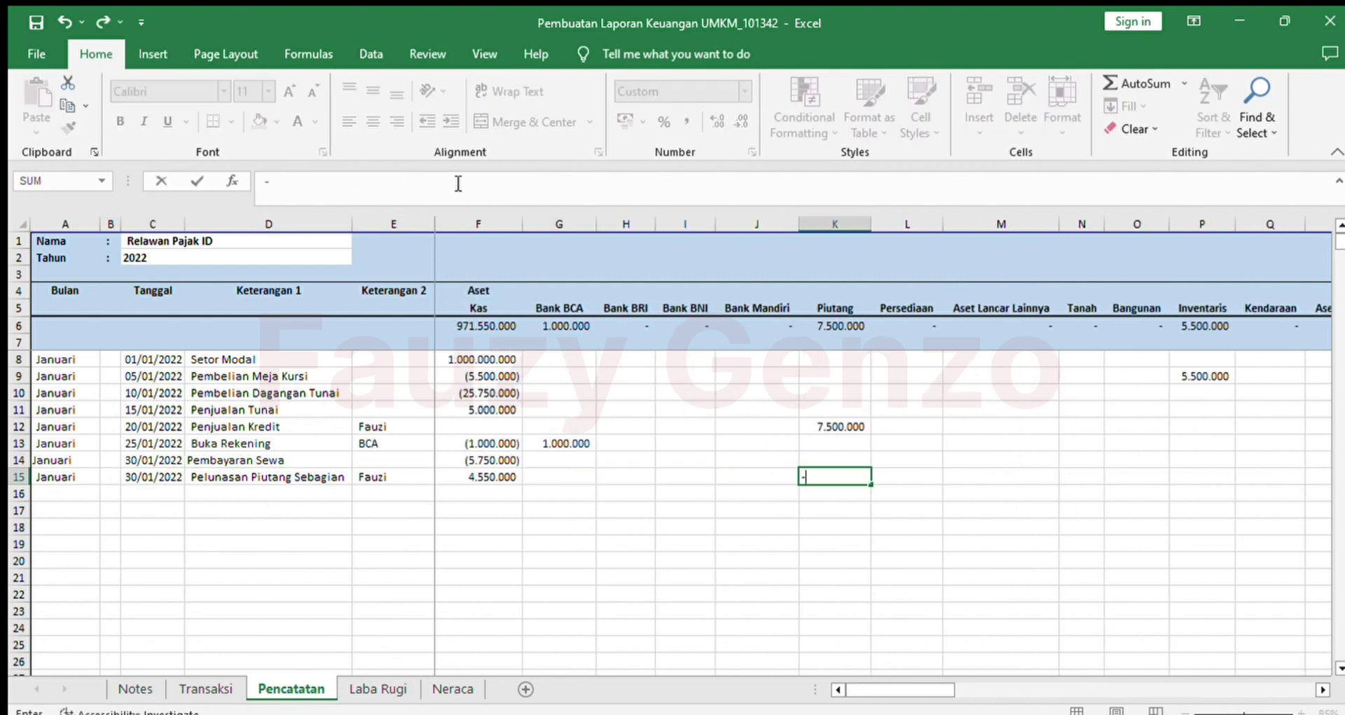
key(Left)
key(Left)
key(Left)
key(Left)
key(Left)
key(Return)
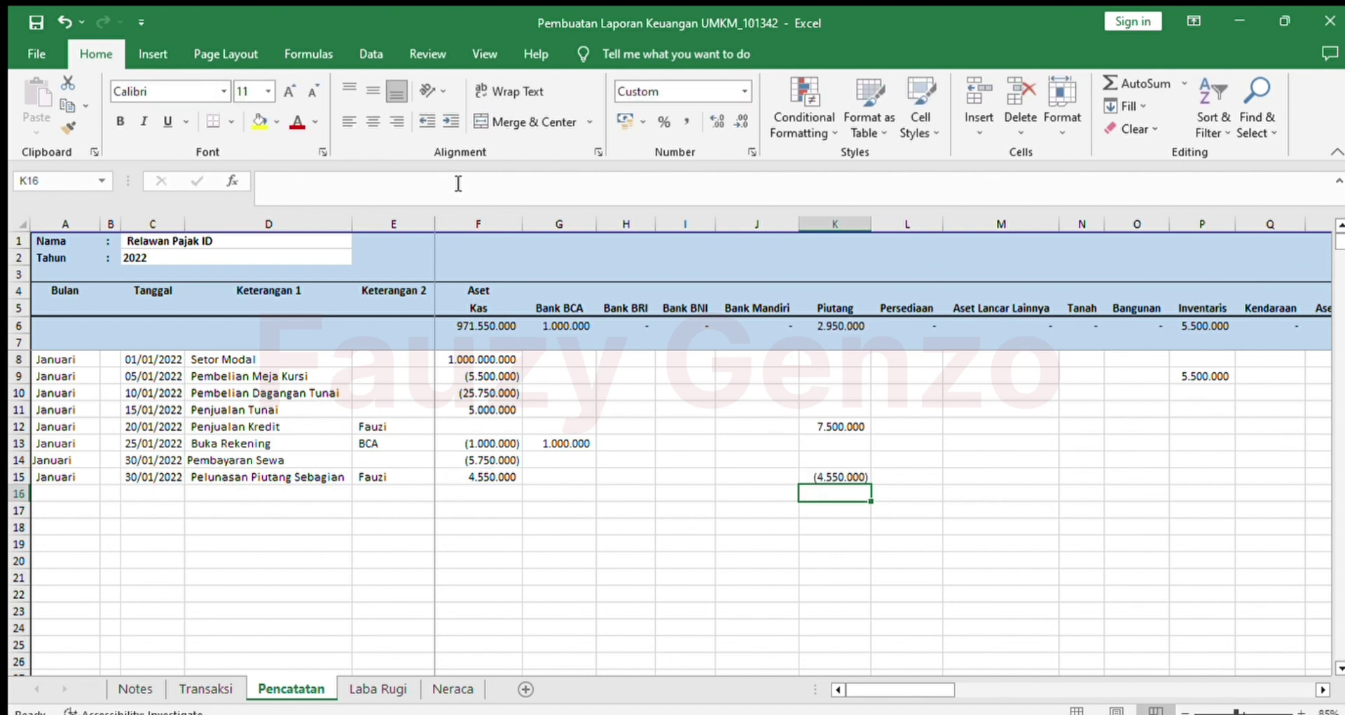
Step: Check the Cek Seimbang balance of the Pelunasan Piutang Sebagian row in cell AY15
key(Up)
key(Right)
key(Right)
key(Right)
key(Right)
key(Right)
key(Right)
key(Right)
key(Right)
key(Right)
key(Right)
key(Right)
key(Right)
key(Right)
key(Right)
key(Right)
key(Right)
key(Right)
key(Right)
key(Right)
key(Right)
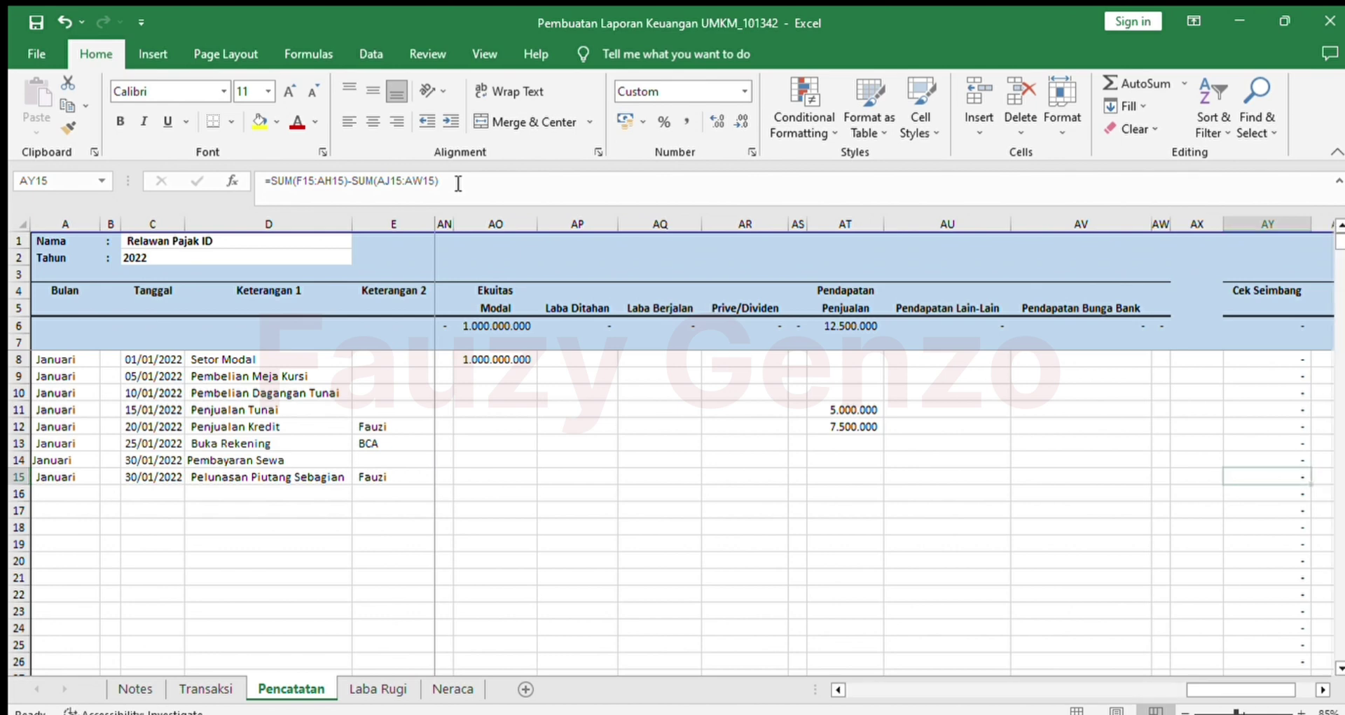
Step: Review the Januari column of the Laba Rugi report from Penjualan down through the Biaya Operasional lines
key(ctrl+Page_Down)
key(Left)
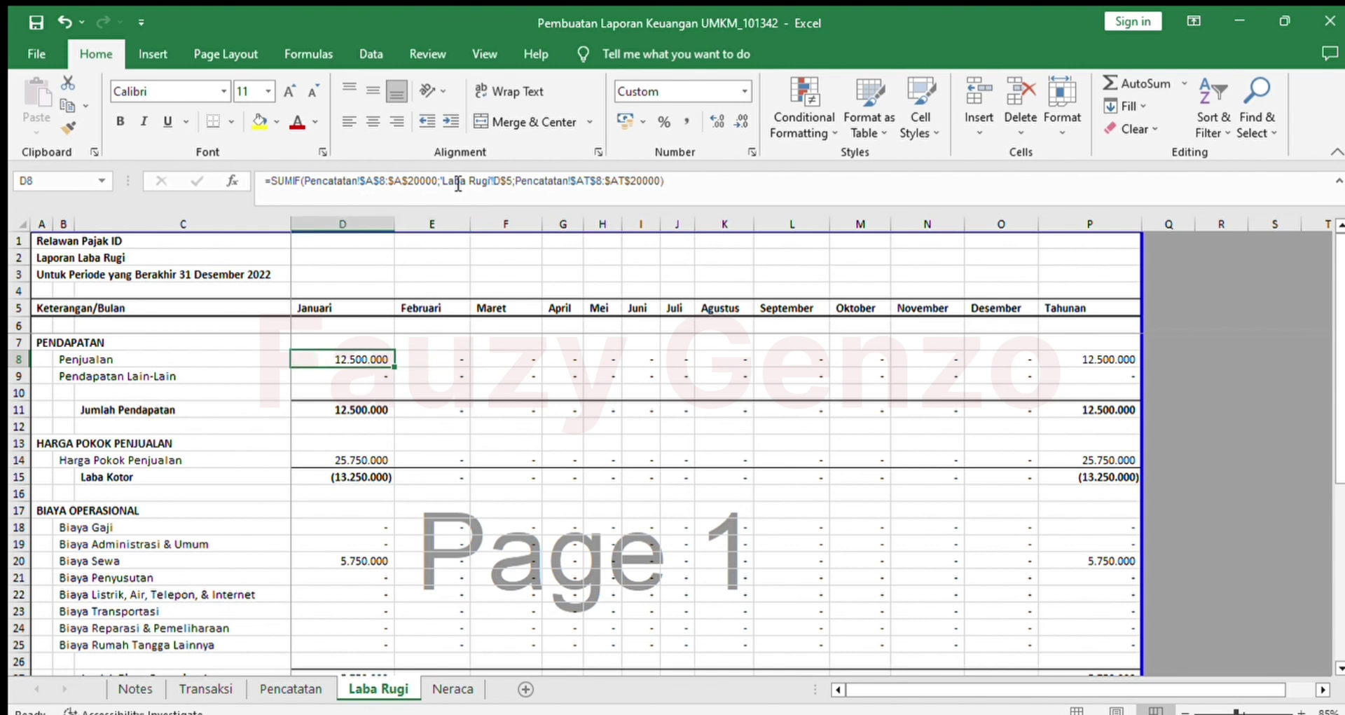
key(Down)
key(Down)
key(Down)
key(Down)
key(Down)
key(Down)
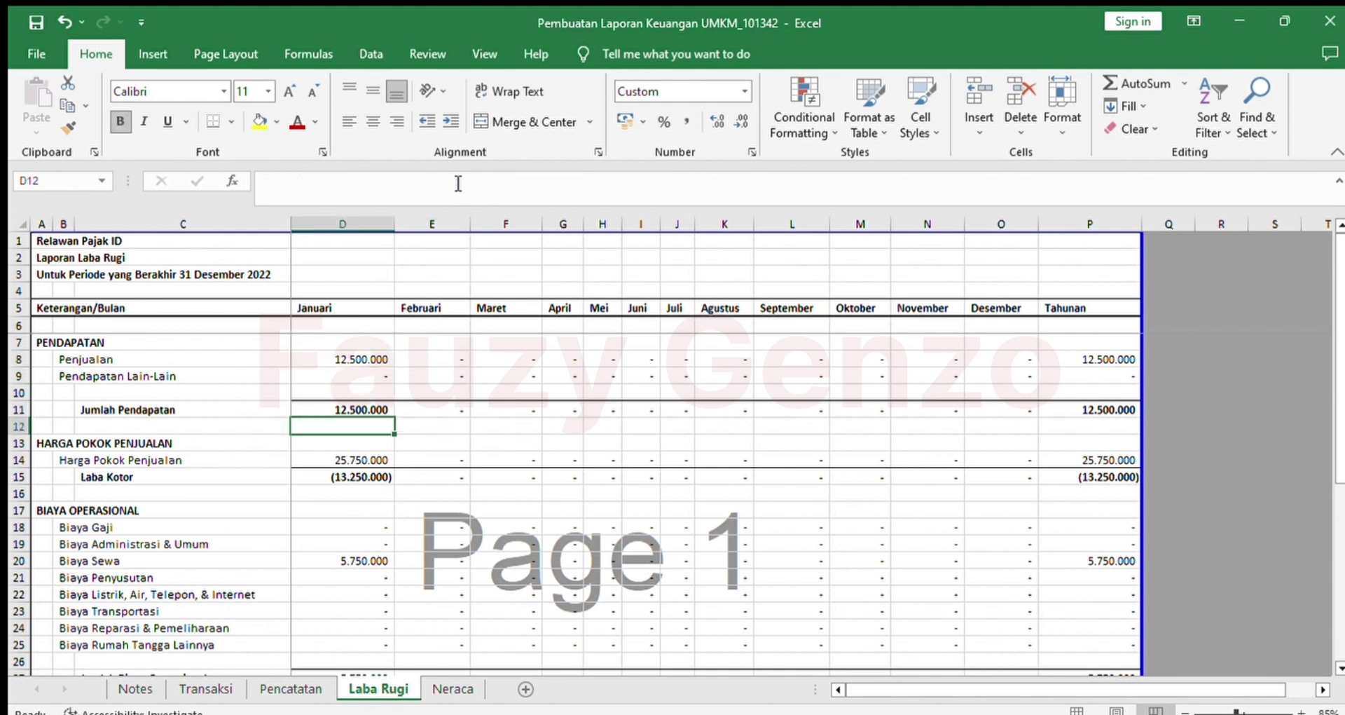
key(Down)
key(Down)
key(Down)
key(Down)
key(Down)
key(Down)
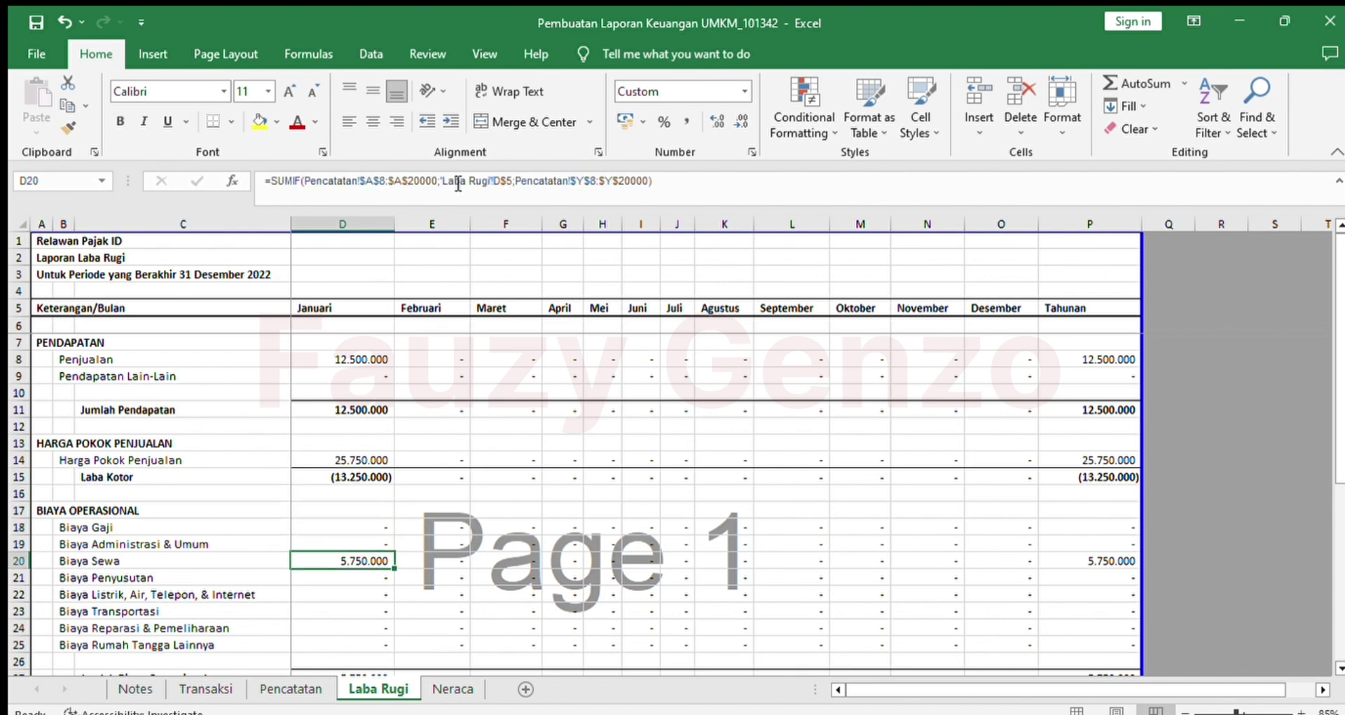
key(Down)
key(Down)
key(Up)
key(Up)
key(Down)
key(Down)
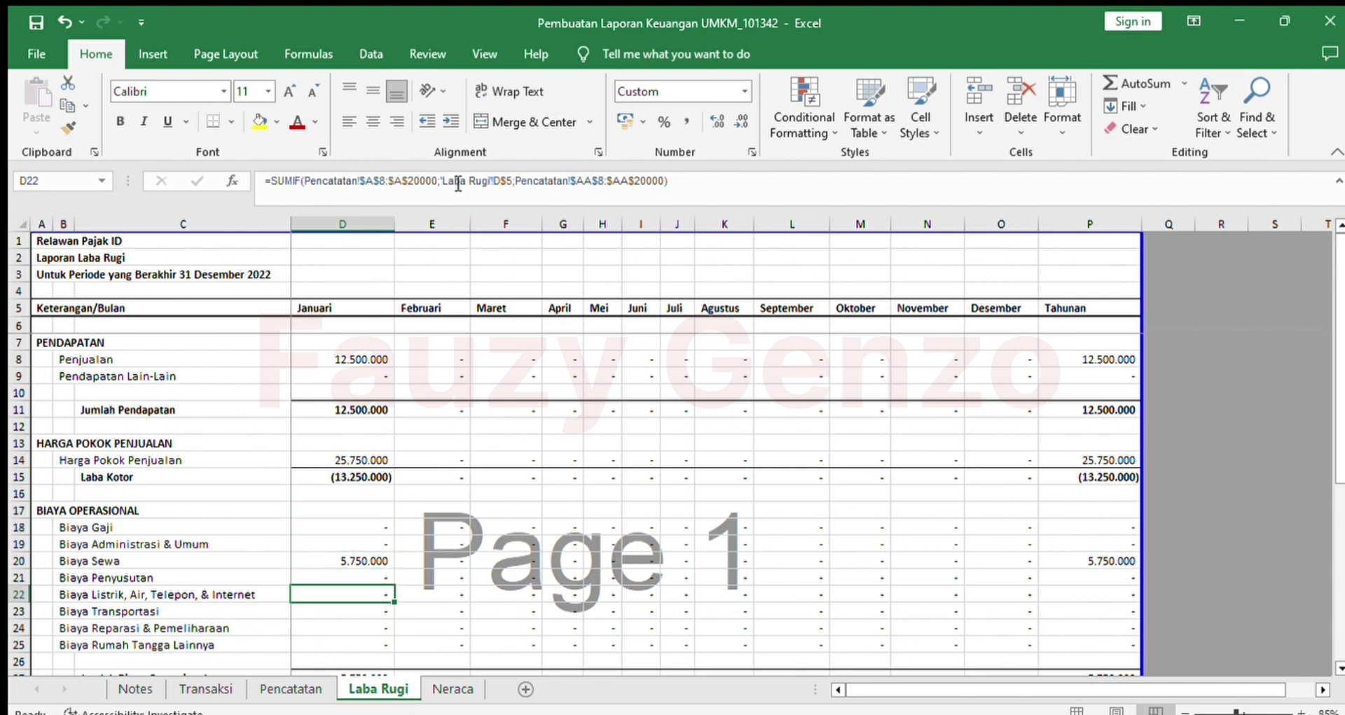
Step: Examine the lower part of the Laba Rugi report for Januari, down to Laba Bersih Setelah Pajak and the non-operating lines
key(Down)
key(Down)
key(Down)
key(Down)
key(Down)
key(Down)
key(Down)
key(Down)
key(Down)
key(Down)
key(Down)
key(Down)
key(Down)
key(Down)
key(Down)
key(Down)
key(Down)
key(Down)
key(Down)
key(Down)
key(Up)
key(Up)
key(Up)
key(Up)
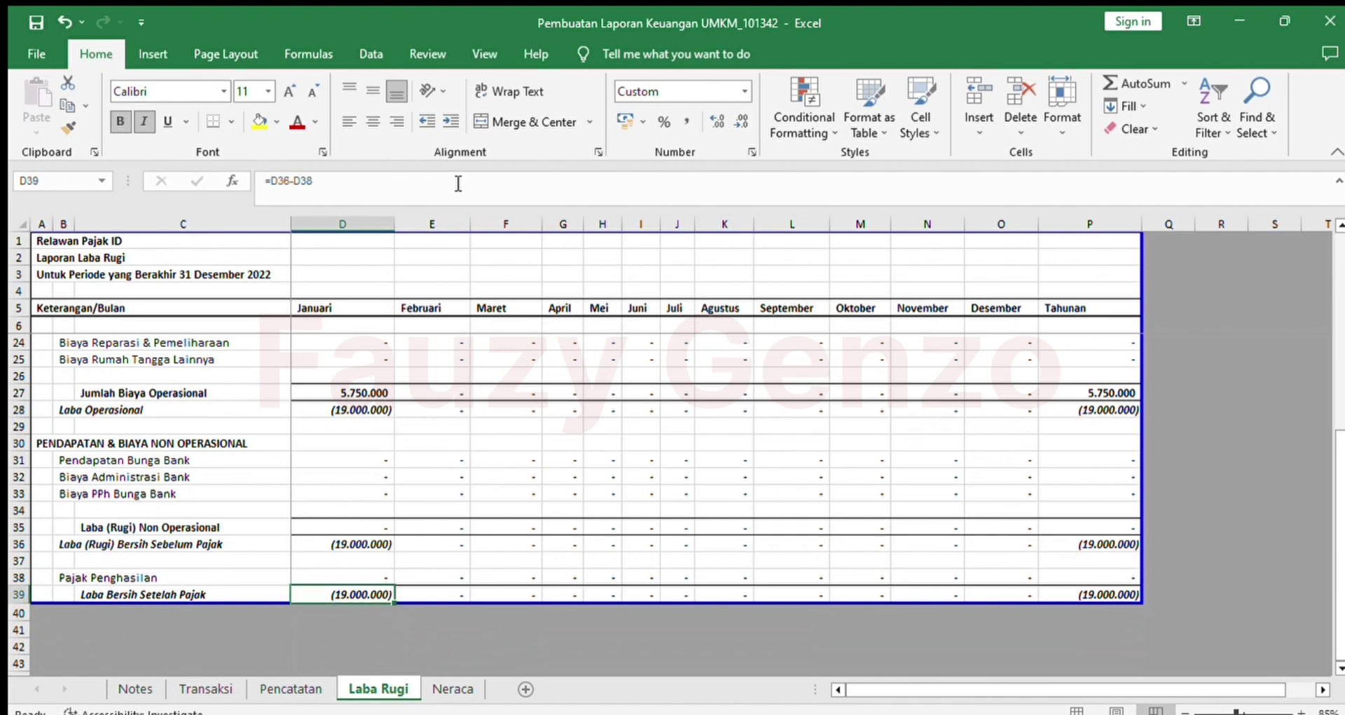
key(Up)
key(Up)
key(Up)
key(Up)
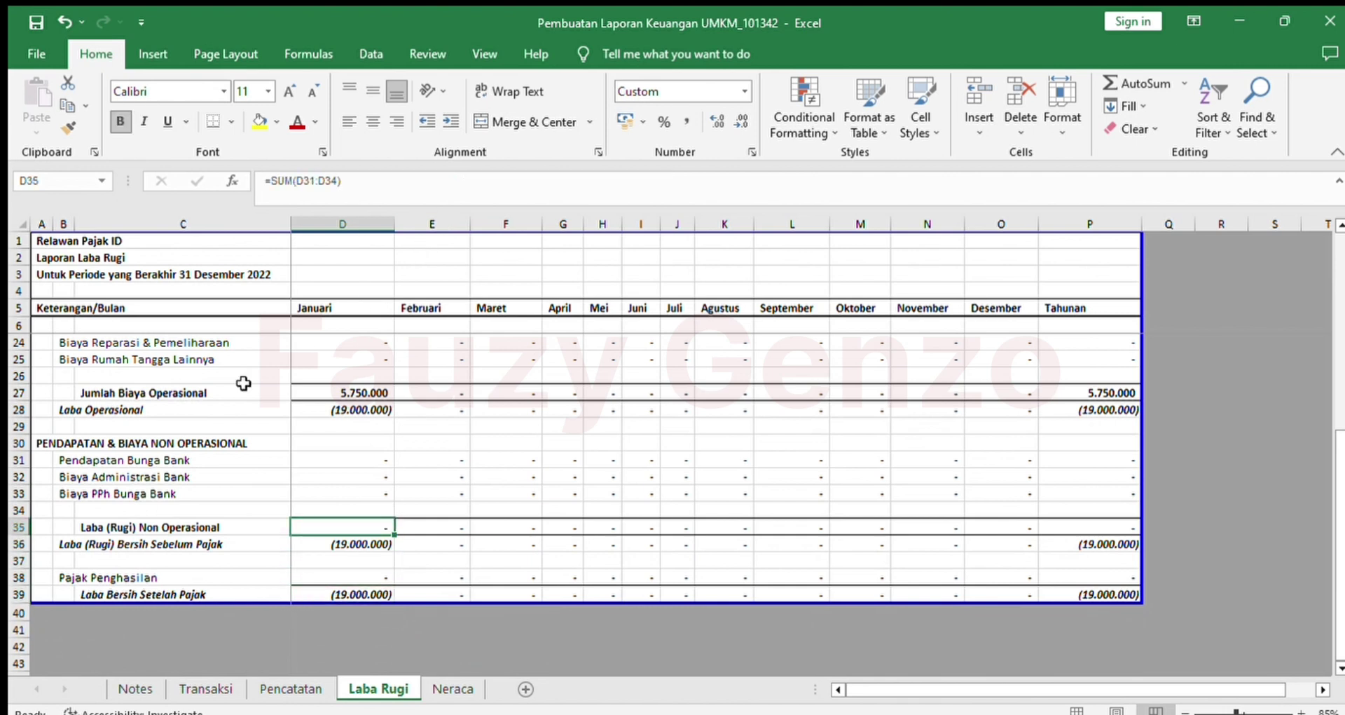
Step: Copy the whole first Pembelian Hutang entry, A10:F10 in Transaksi, into row 17 of Pencatatan starting at A17
click(225, 693)
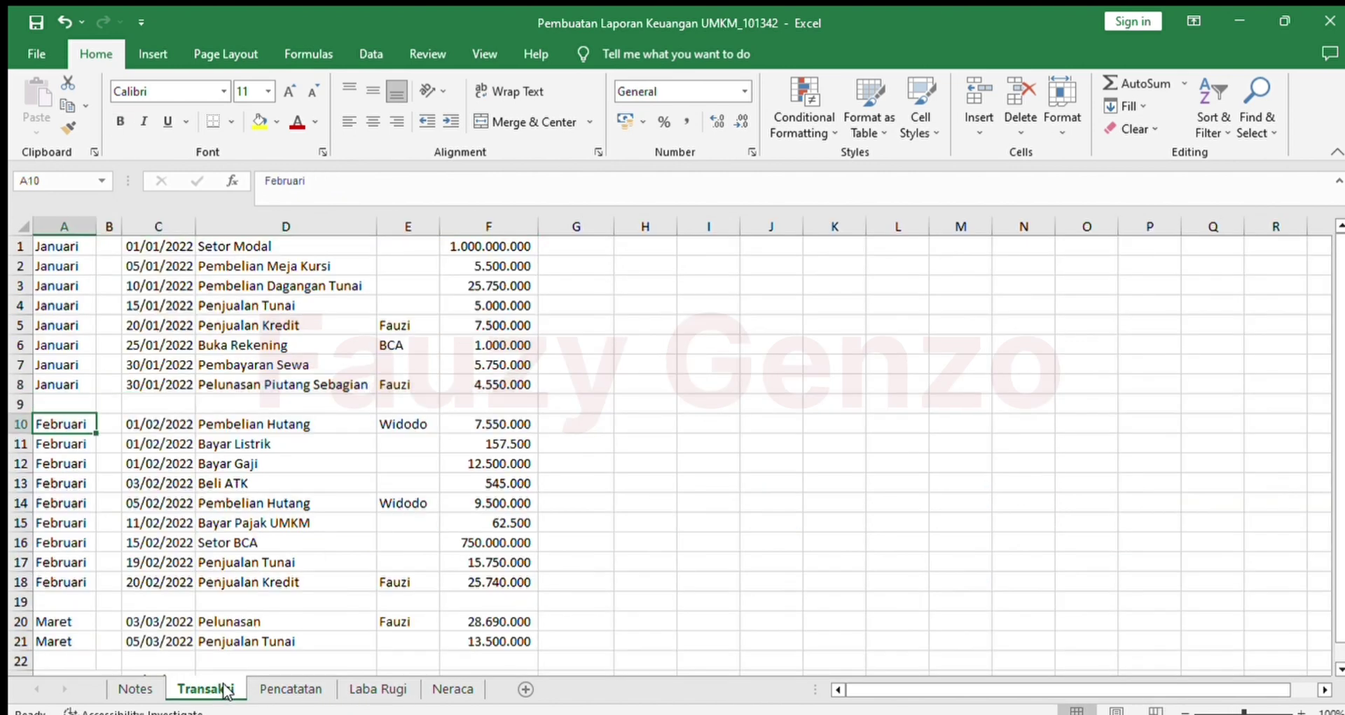
key(ctrl+shift+Right)
key(ctrl+shift+Right)
key(ctrl+c)
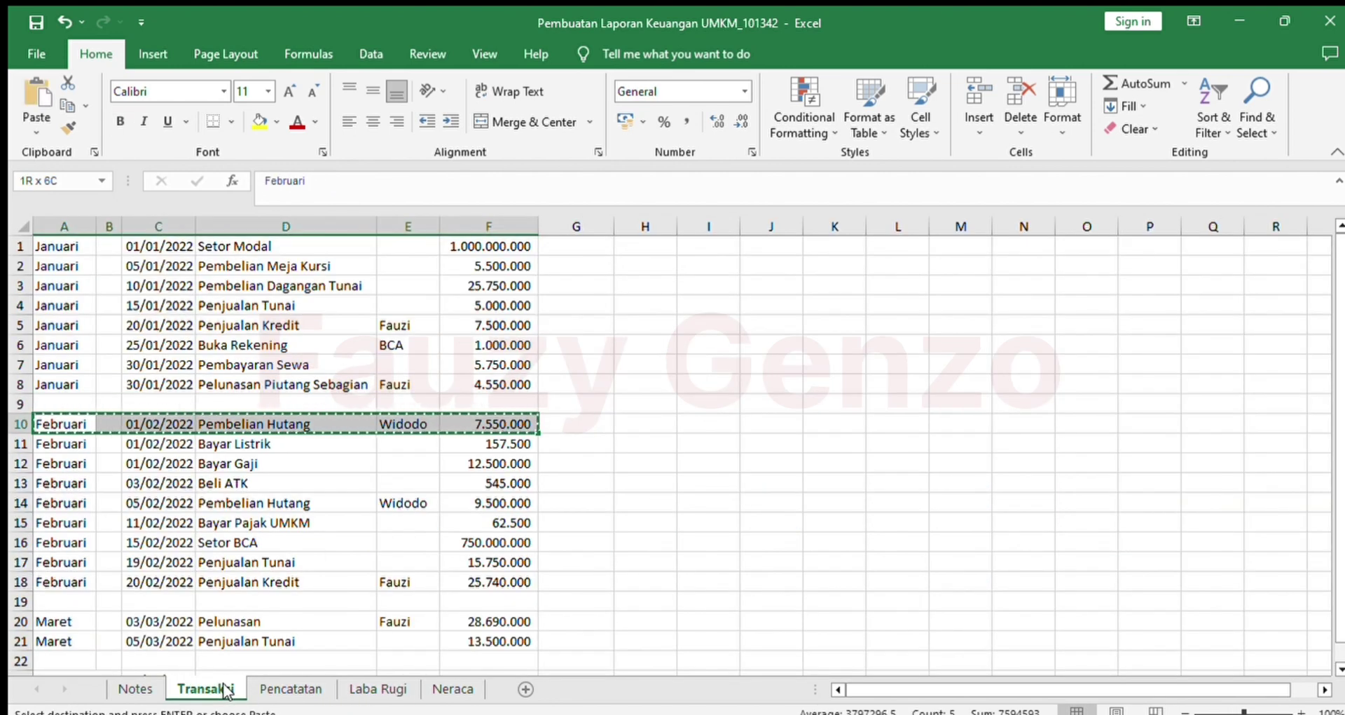
key(ctrl+Page_Down)
key(Down)
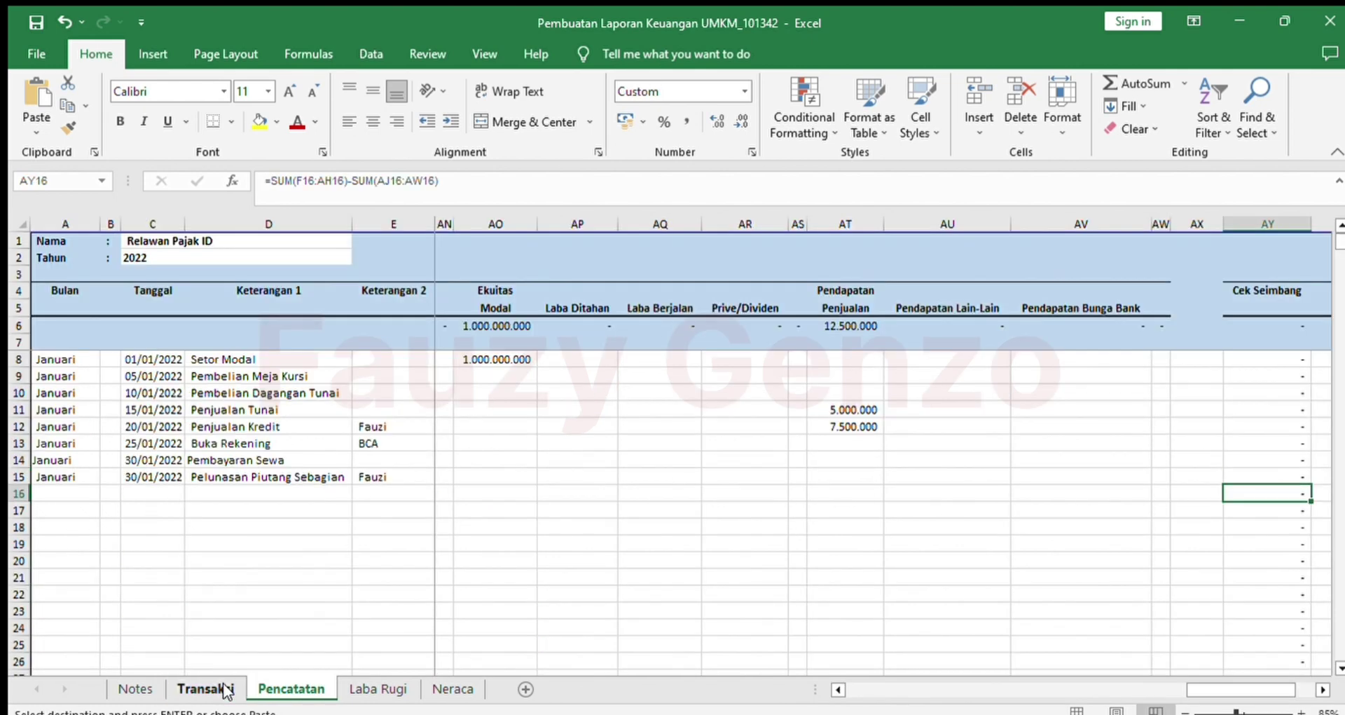
key(Home)
key(Down)
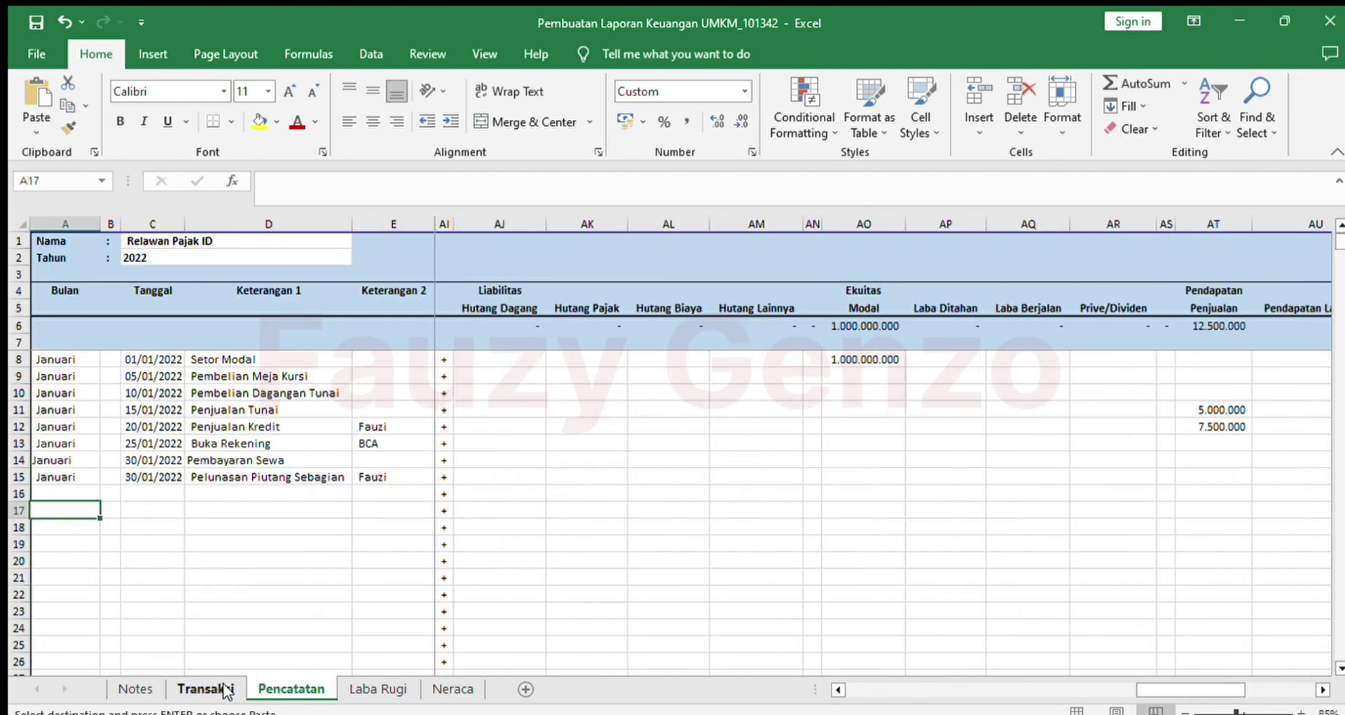
key(alt+Tab)
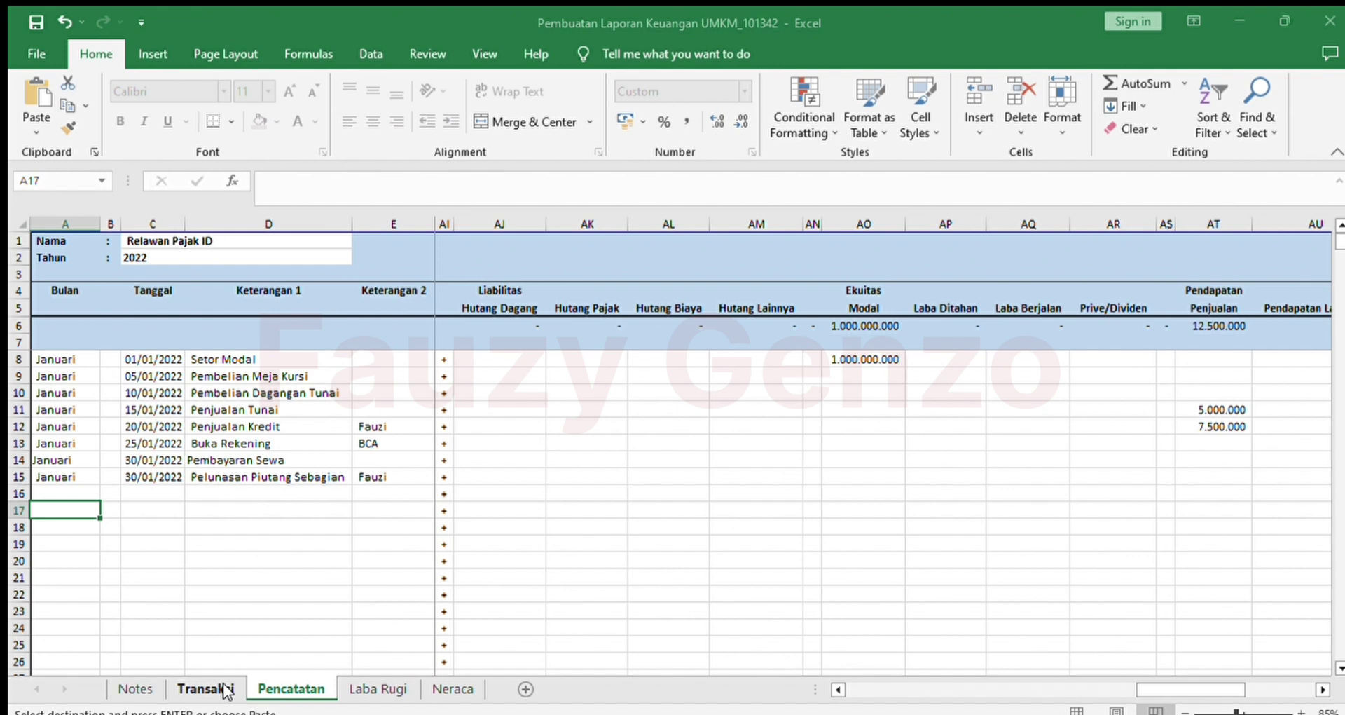
key(alt+Tab)
key(ctrl+v)
Step: Copy the Pembelian Hutang amount from F17 to Hutang Dagang in cell AJ17 and clear the Kas cell F17
key(Right)
key(Right)
key(Right)
key(Right)
key(Right)
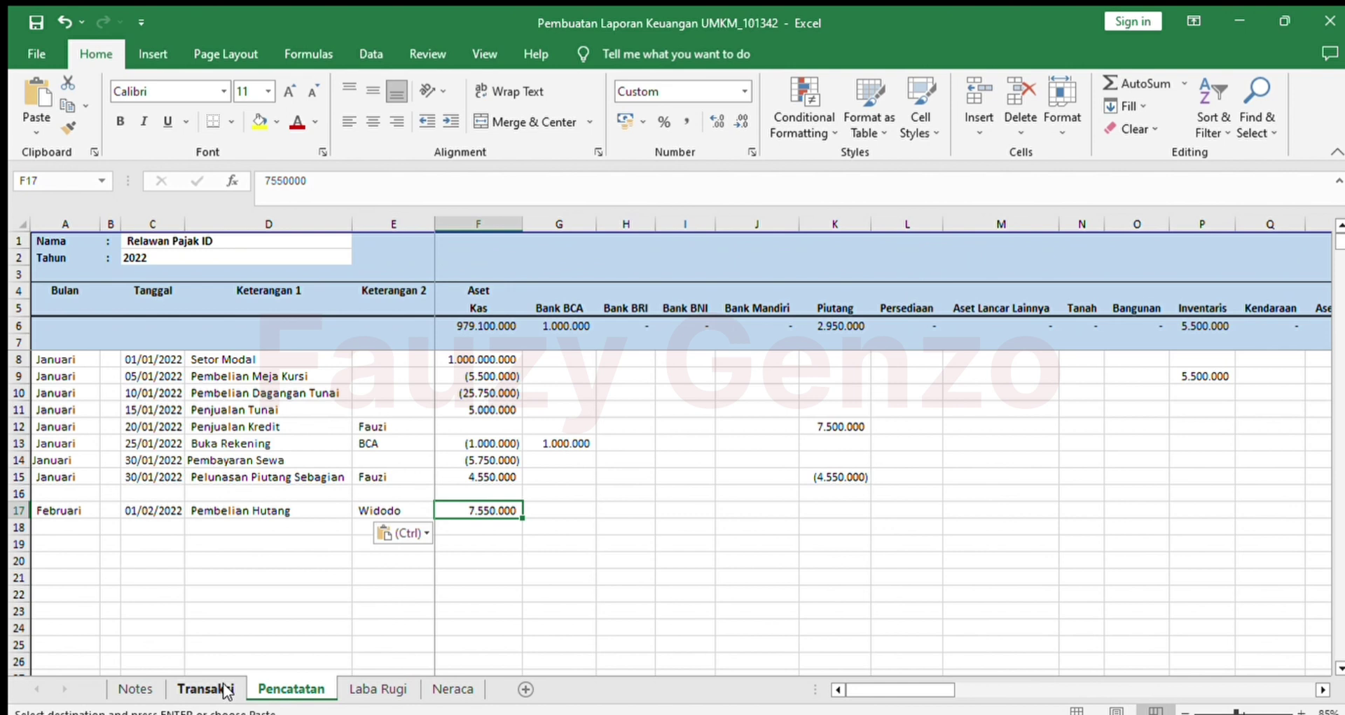
key(ctrl+Right)
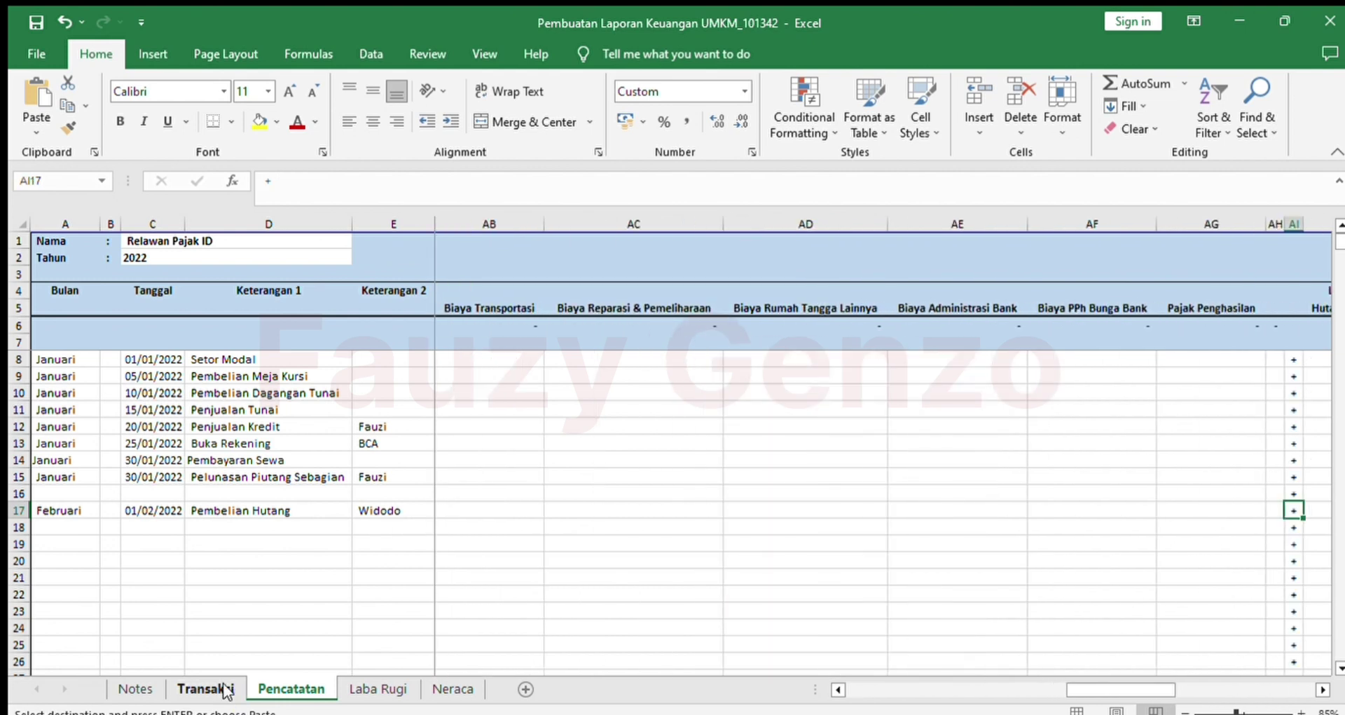
key(Right)
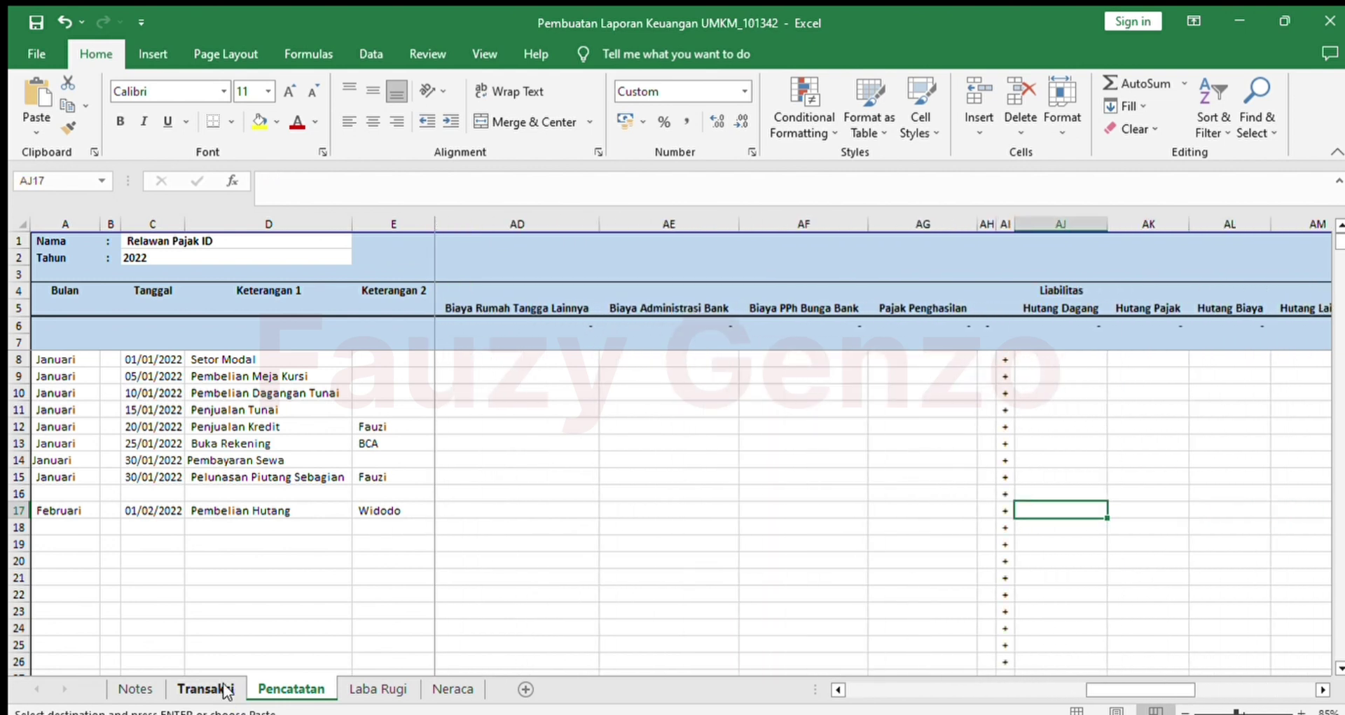
key(ctrl+v)
key(Left)
key(ctrl+Left)
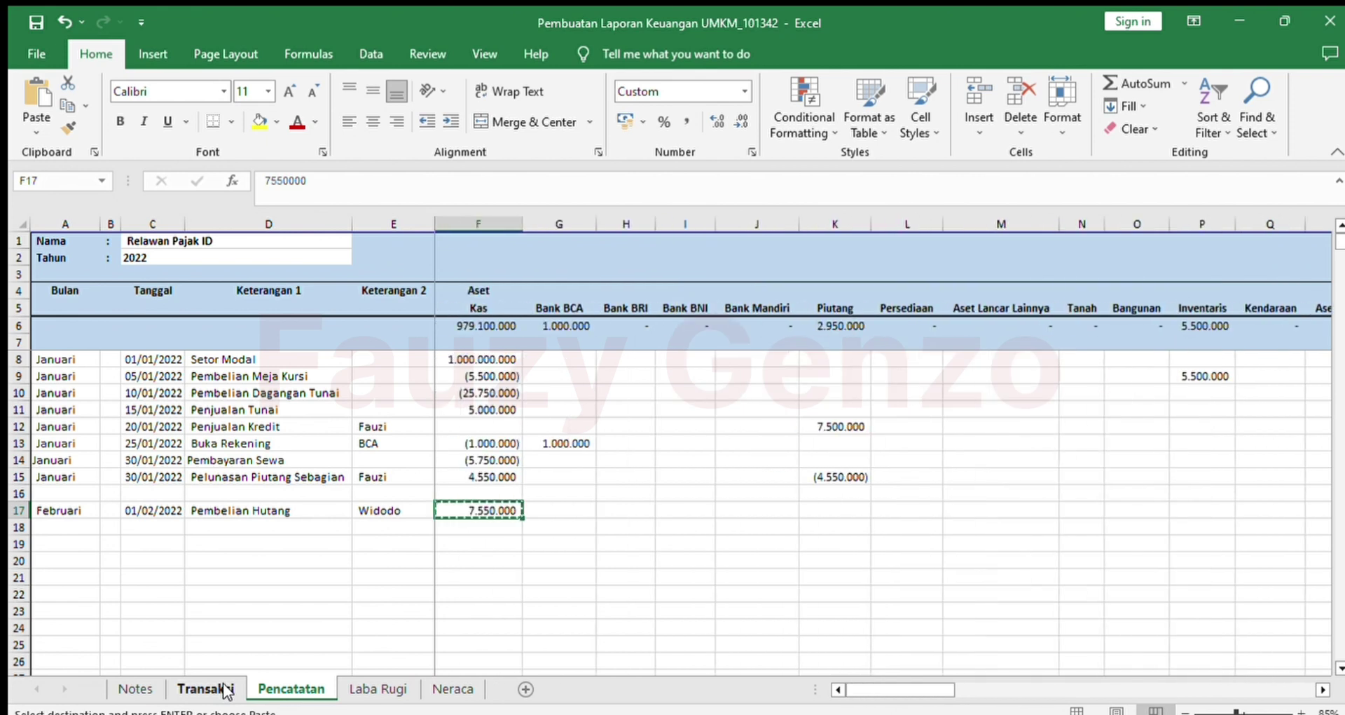
key(Delete)
Step: Post the Pembelian Hutang amount to Harga Pokok Penjualan by entering =AJ17 in cell U17
key(Right)
key(Right)
key(Right)
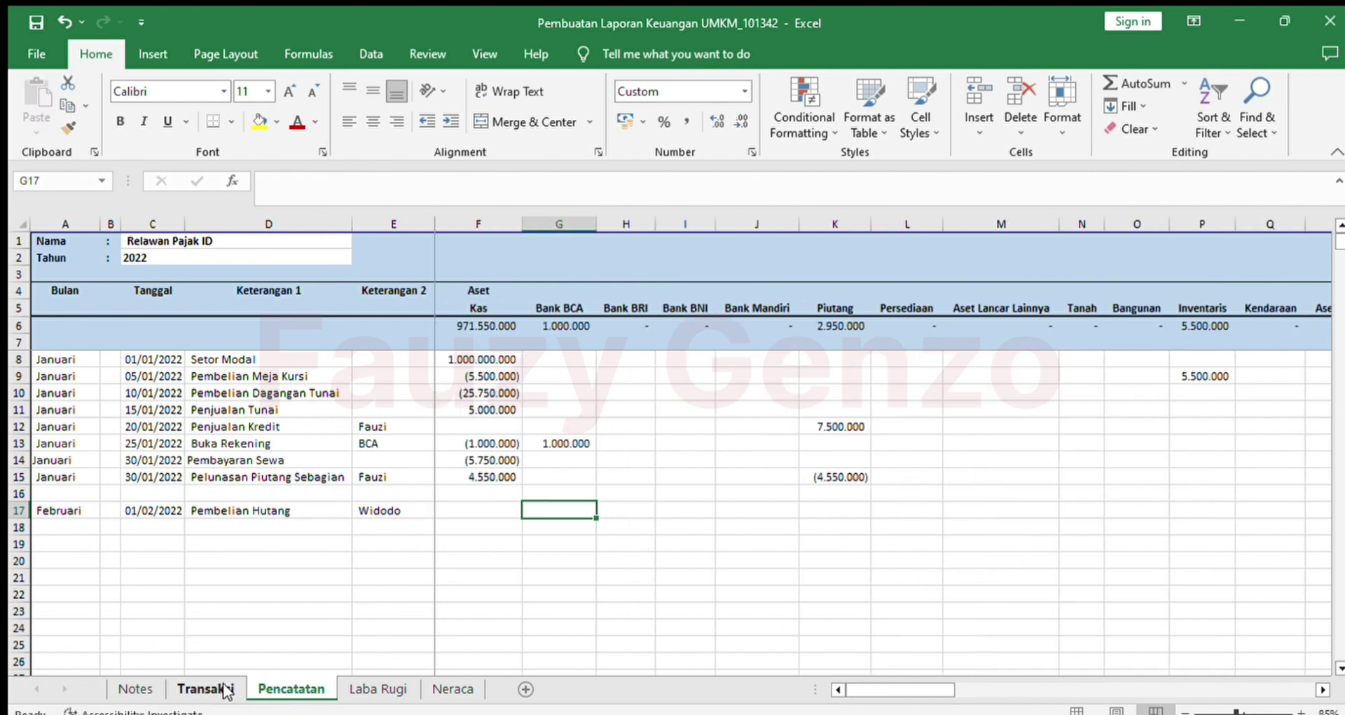
key(Right)
key(Right)
key(Right)
key(Right)
key(Right)
key(Right)
key(Right)
key(Right)
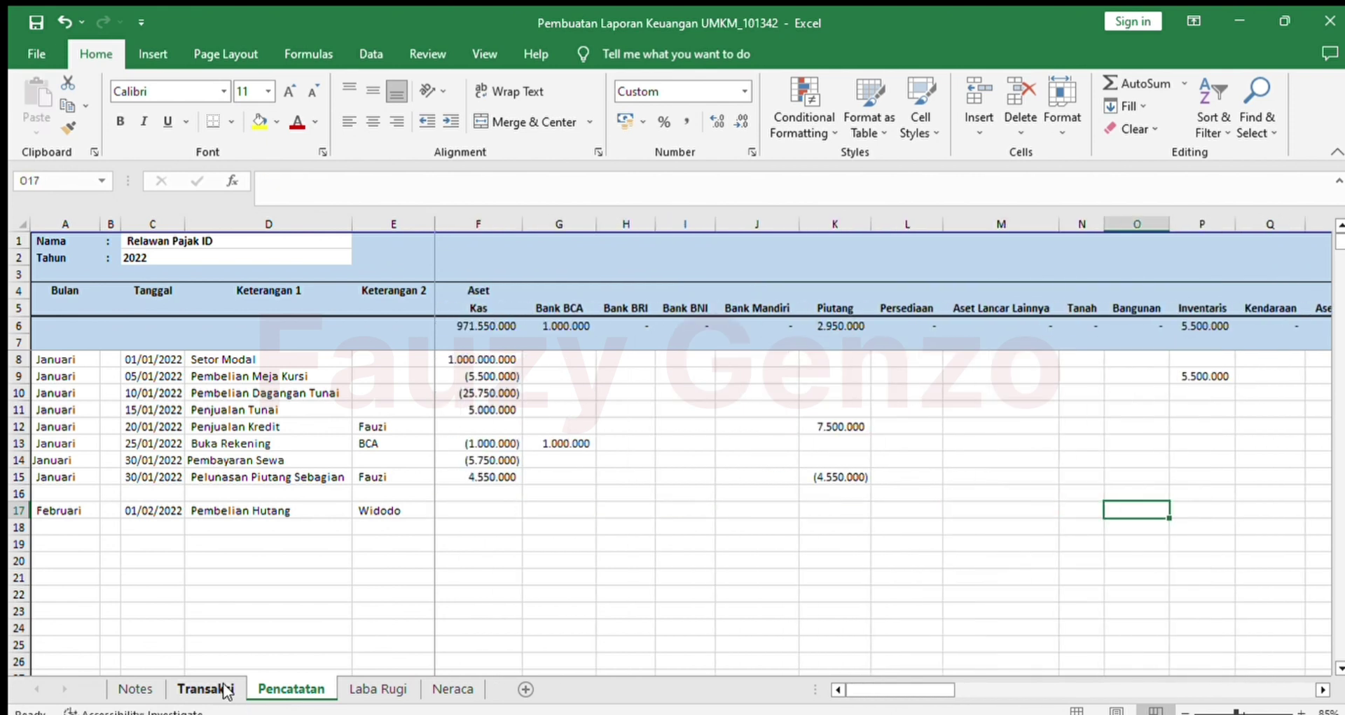
key(Right)
key(Right)
key(Right)
key(Right)
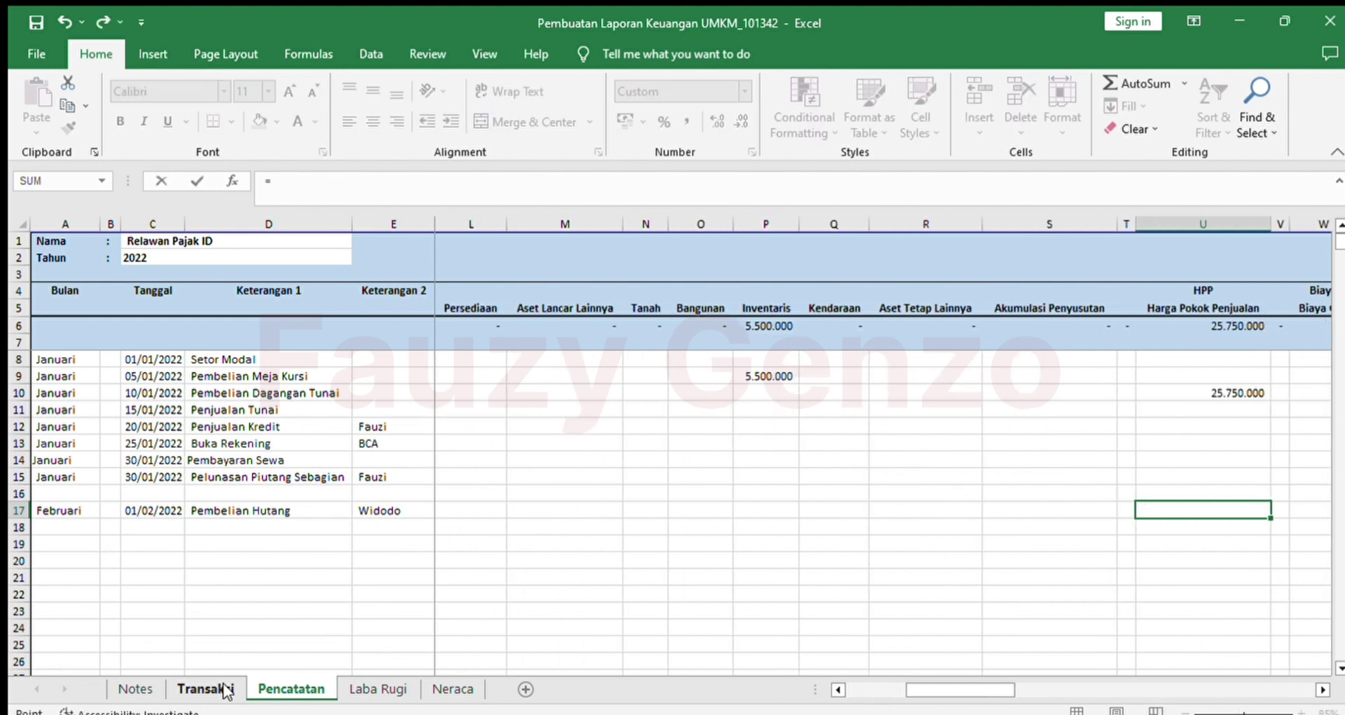
key(Right)
key(Right)
key(Right)
key(Right)
key(Right)
key(Right)
key(Right)
key(Right)
key(Right)
key(Right)
key(Right)
key(Right)
key(Right)
key(Right)
key(Right)
key(ctrl+Return)
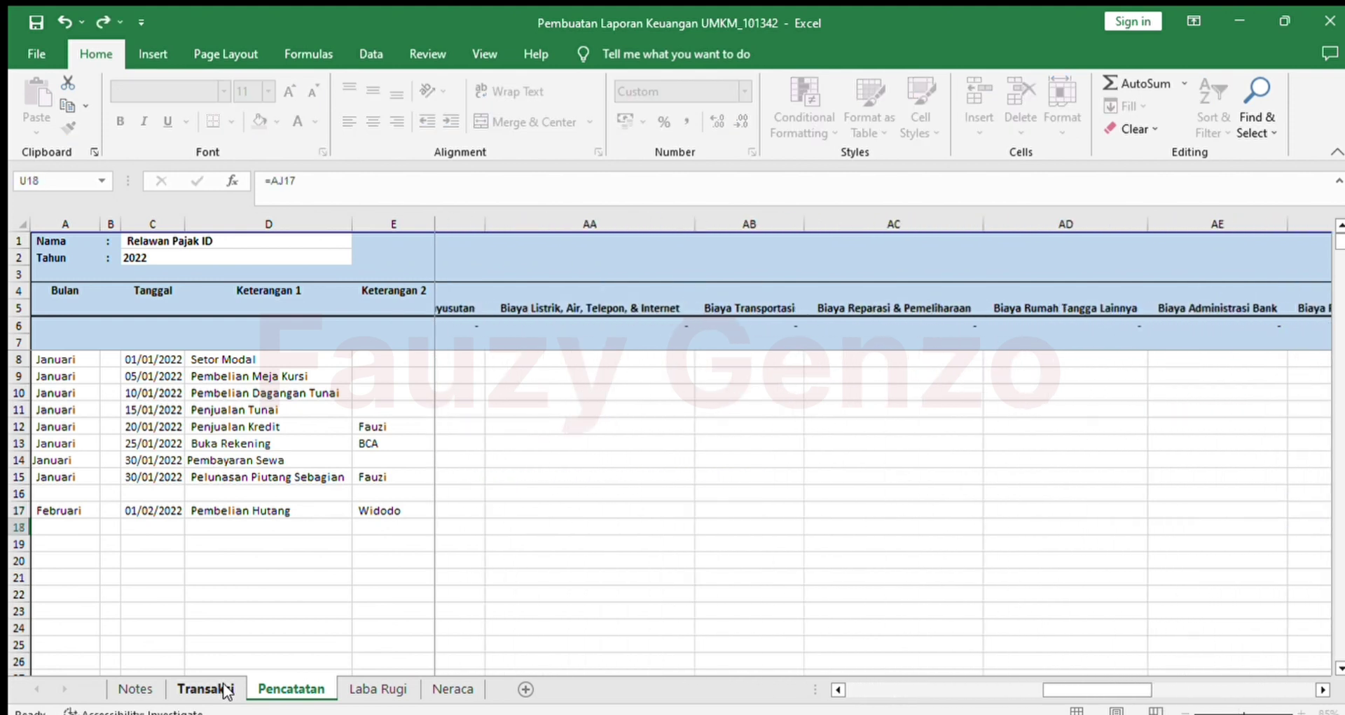
Step: Copy the whole Bayar Listrik entry, A11:F11 in Transaksi, into row 18 of Pencatatan starting at A18
key(Left)
key(Left)
key(Left)
key(Left)
key(Left)
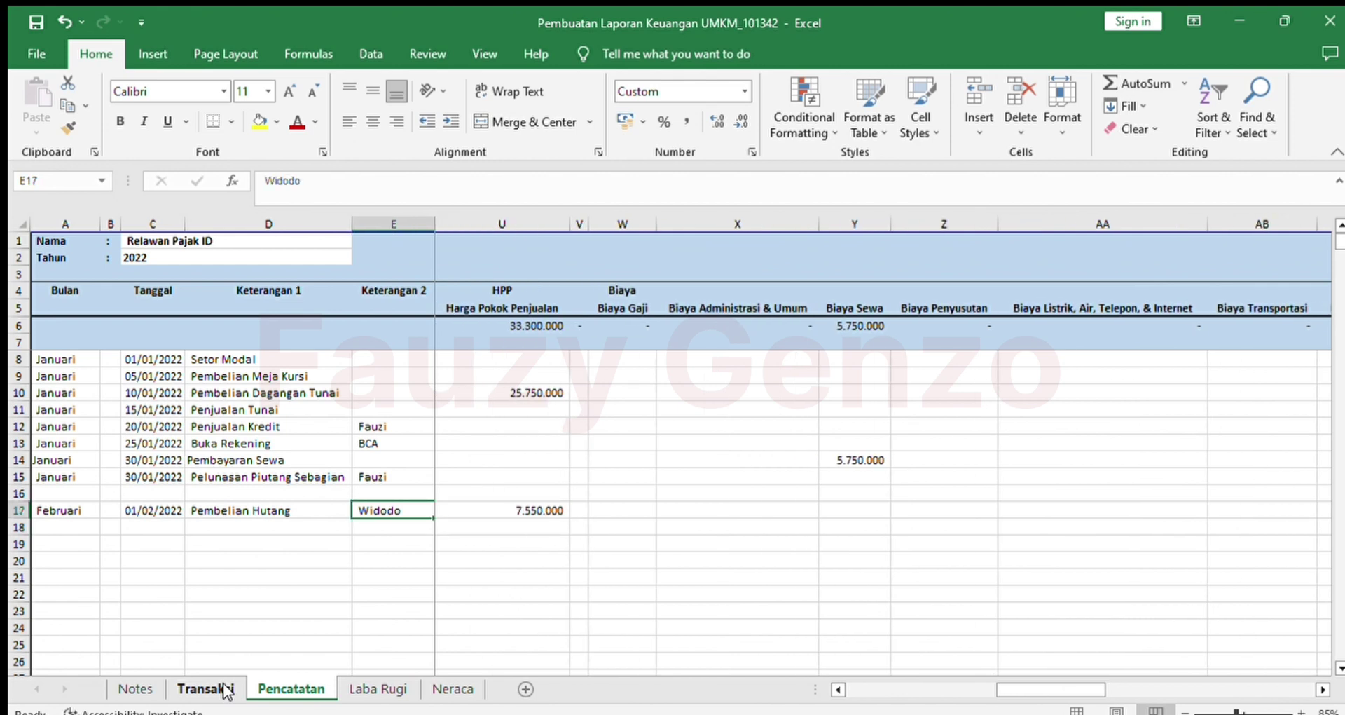
key(Down)
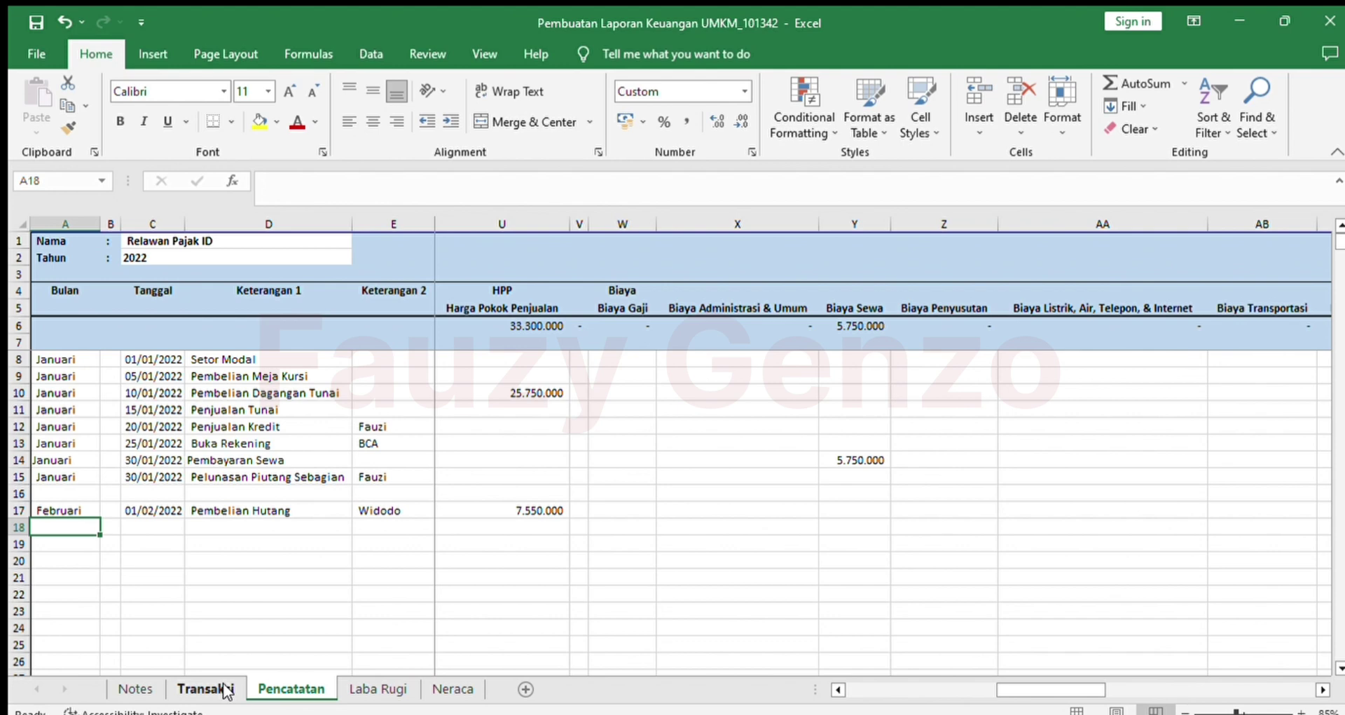
click(223, 690)
key(Down)
key(shift+Right)
key(shift+Right)
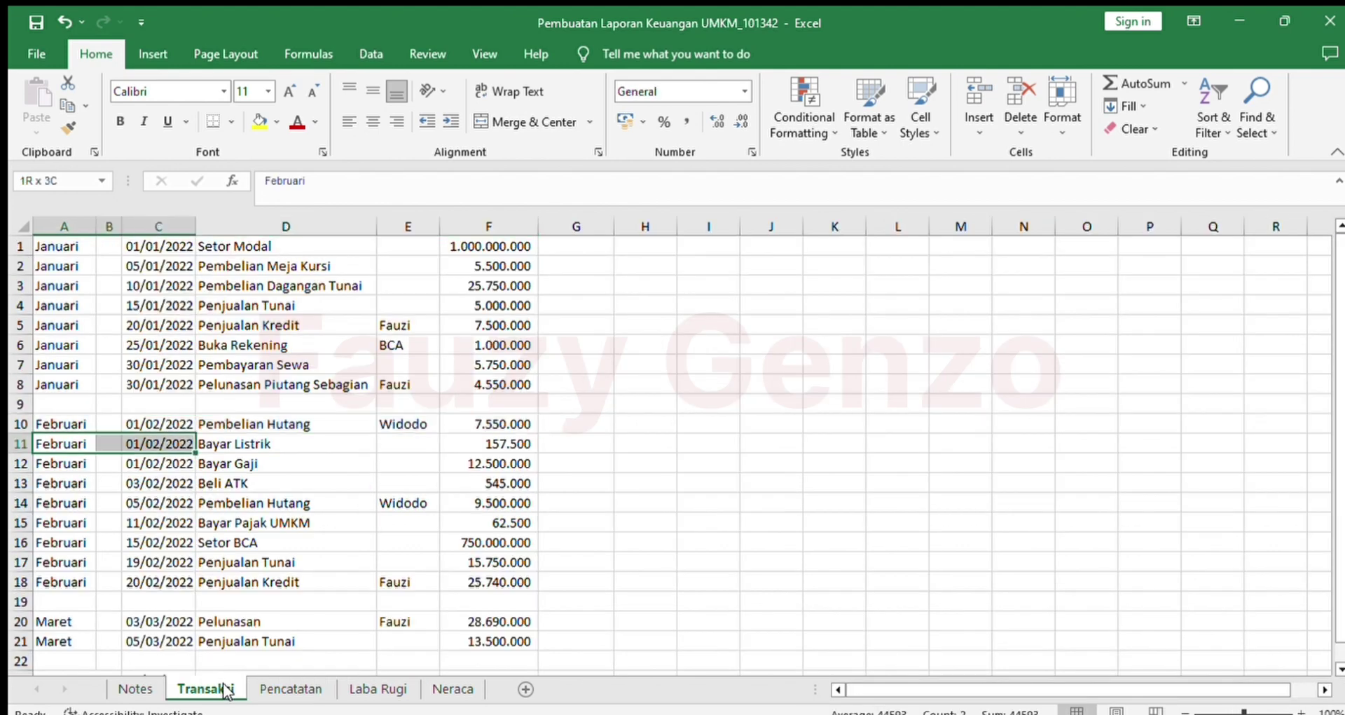
key(shift+Right)
key(shift+Right)
key(shift+Right)
key(ctrl+c)
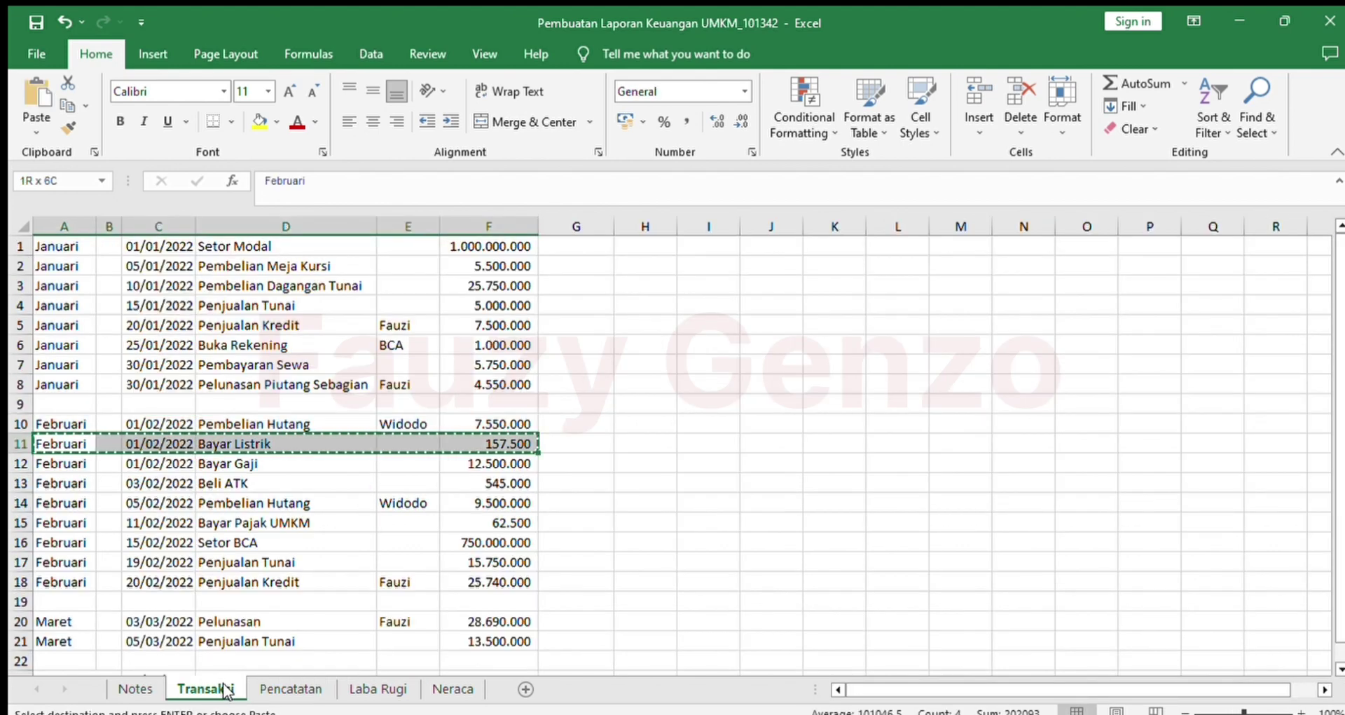
key(ctrl+Page_Down)
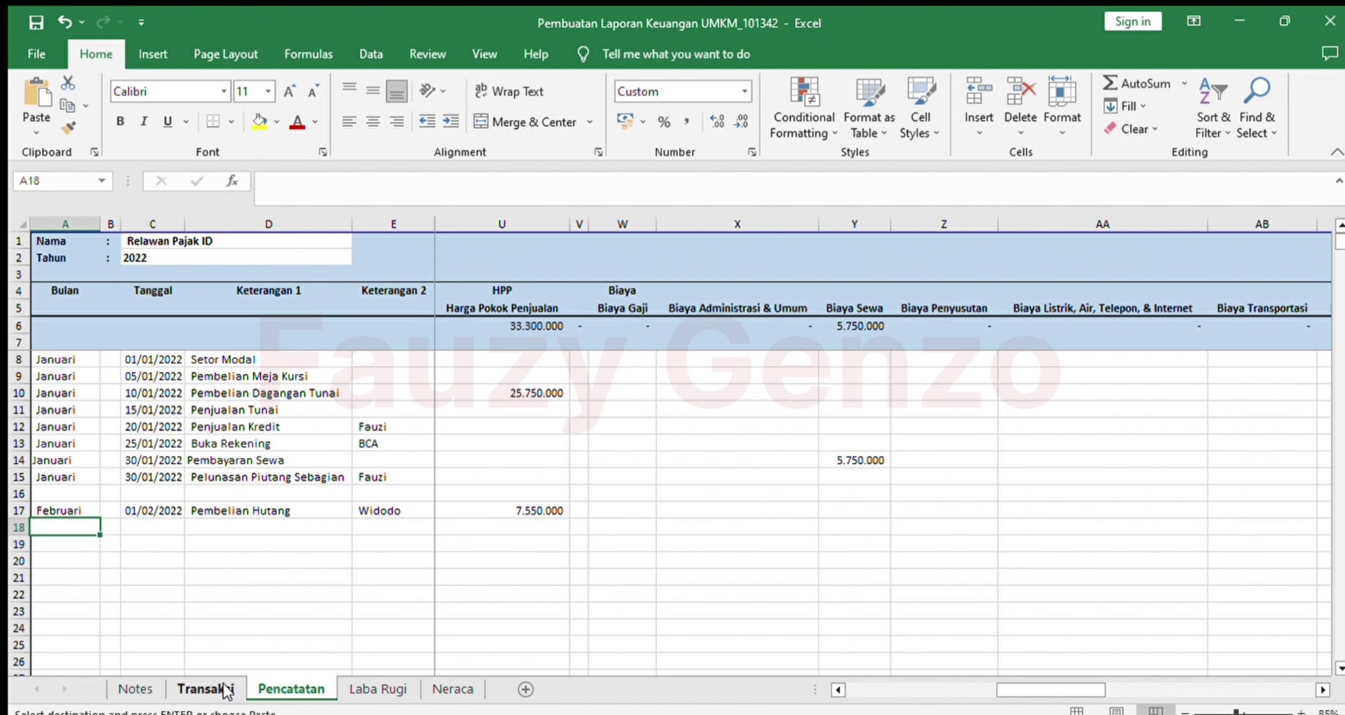
key(ctrl+alt+v)
key(Return)
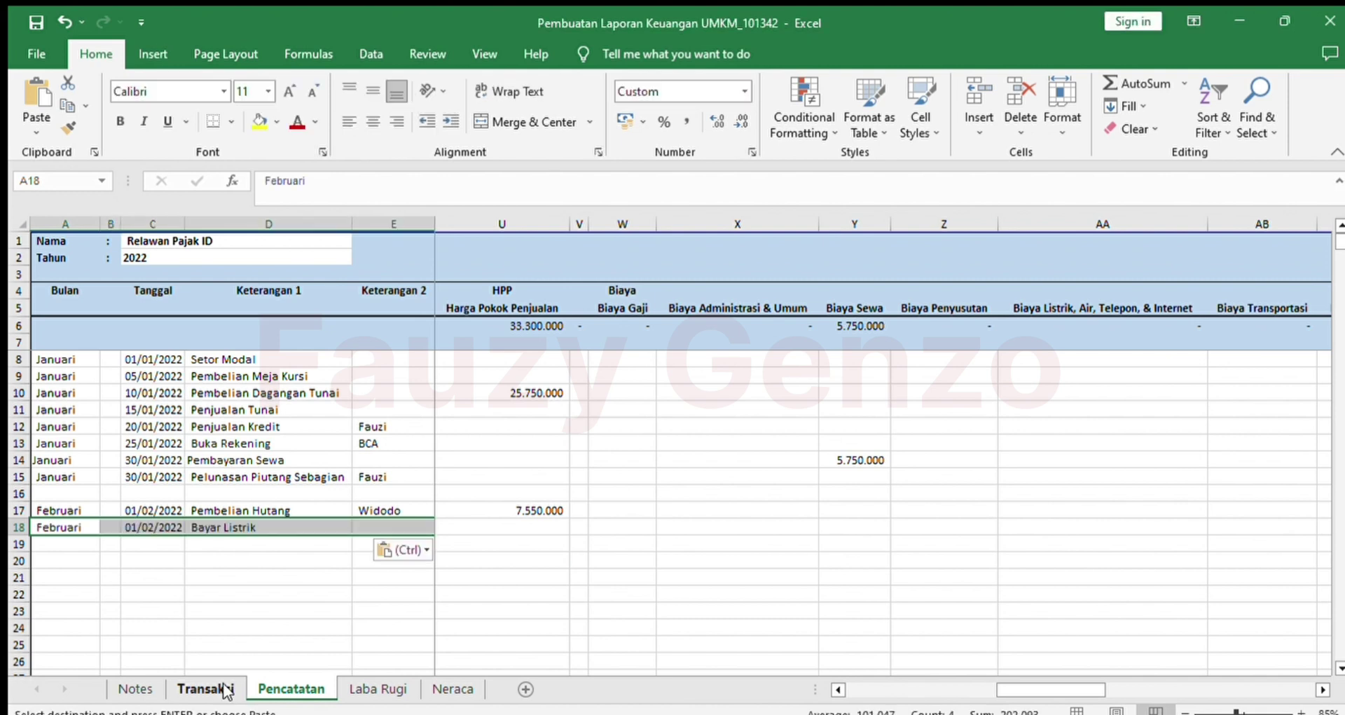
Step: Make the Bayar Listrik amount a cash outflow by setting Kas cell F18 to -157500
key(Right)
key(Right)
key(Right)
key(Right)
key(Right)
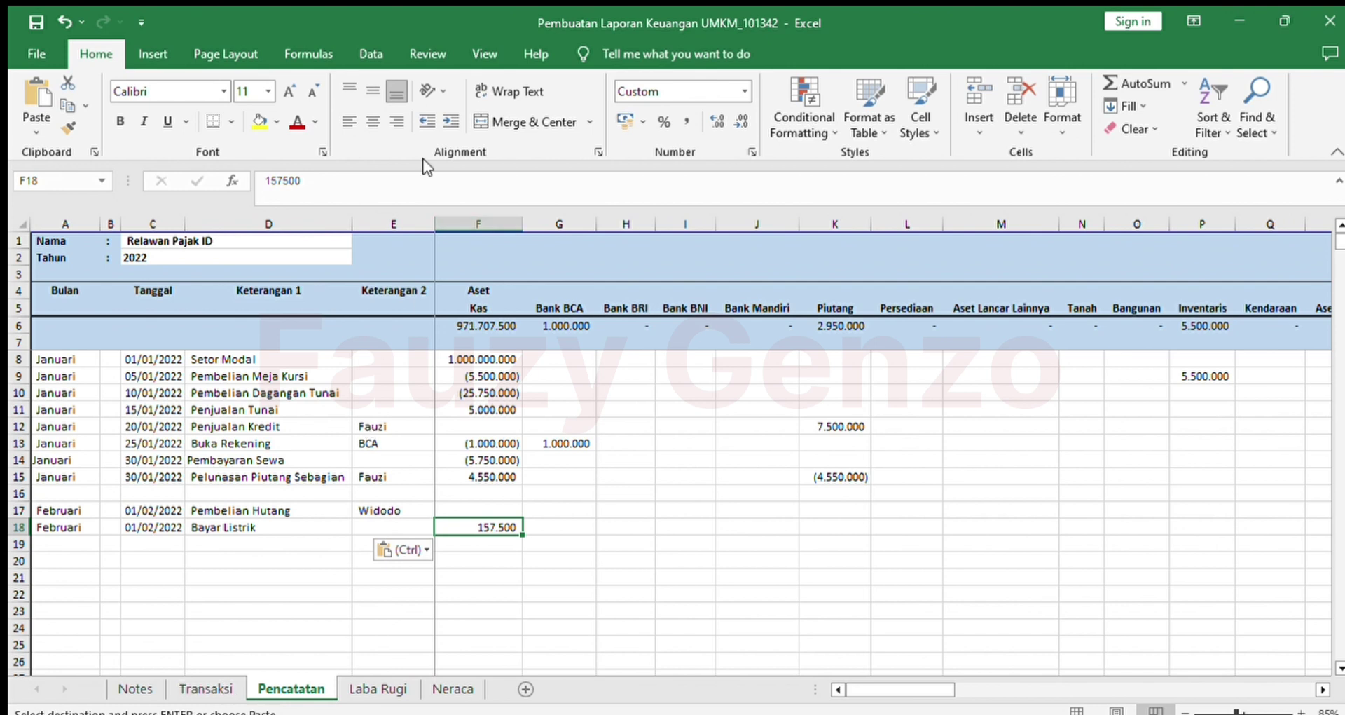
click(432, 188)
click(432, 189)
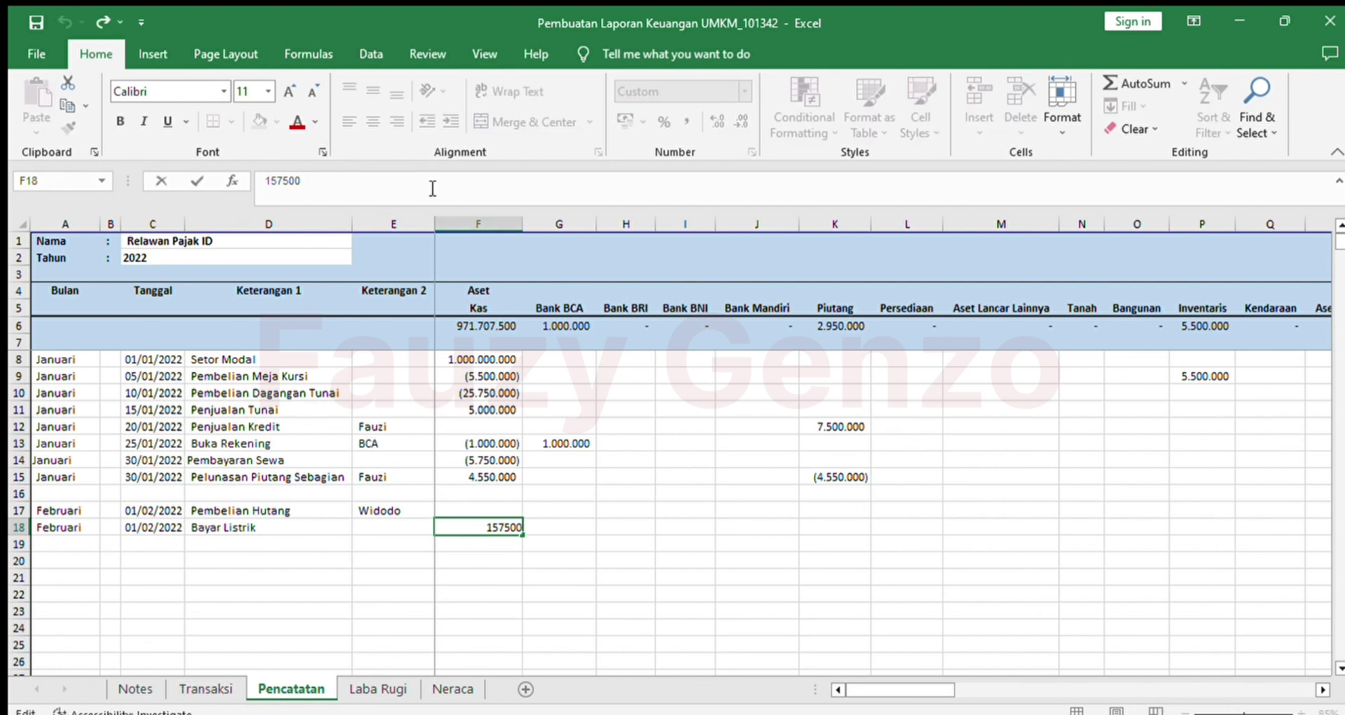
key(Home)
text(-)
key(Tab)
Step: Post the Bayar Listrik amount to Biaya Listrik, Air, Telepon, & Internet by entering -F18 in cell AA18
key(Right)
key(Right)
key(Right)
key(Right)
key(Right)
key(Right)
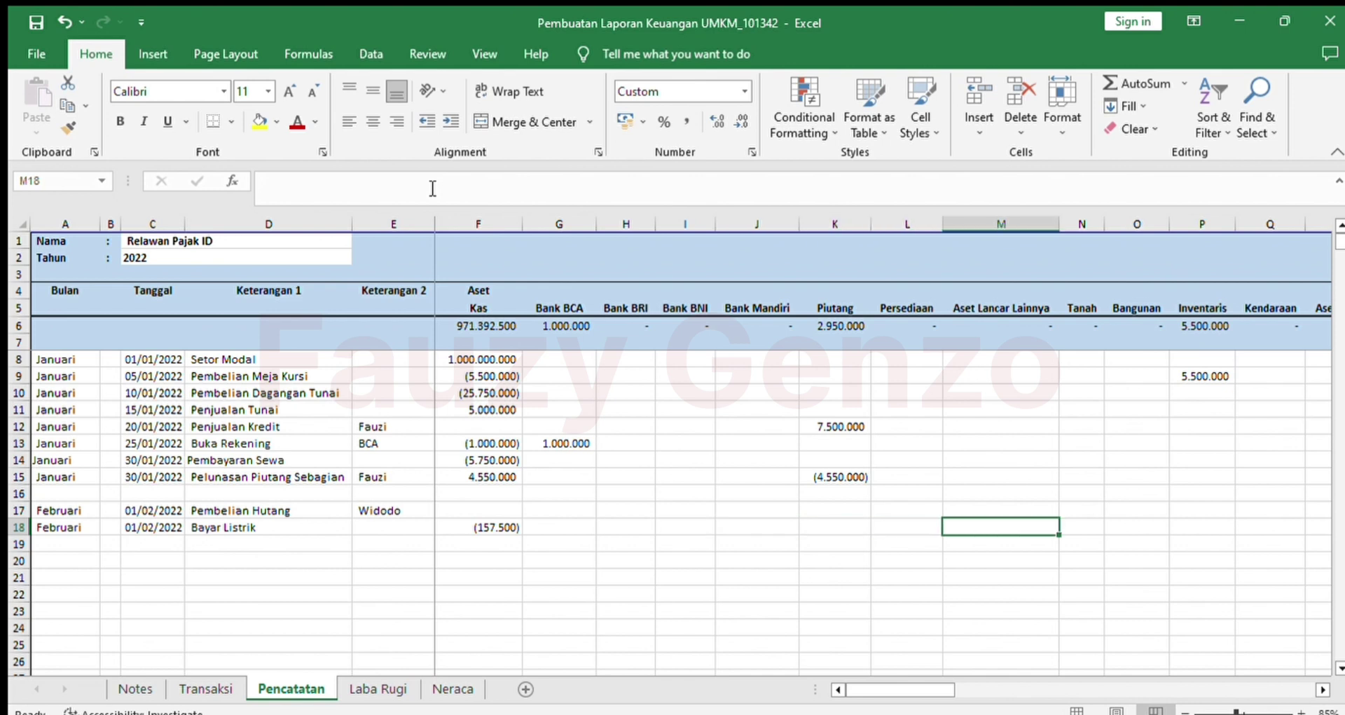
key(Right)
key(Right)
key(Right)
key(Right)
key(Right)
key(Right)
key(Right)
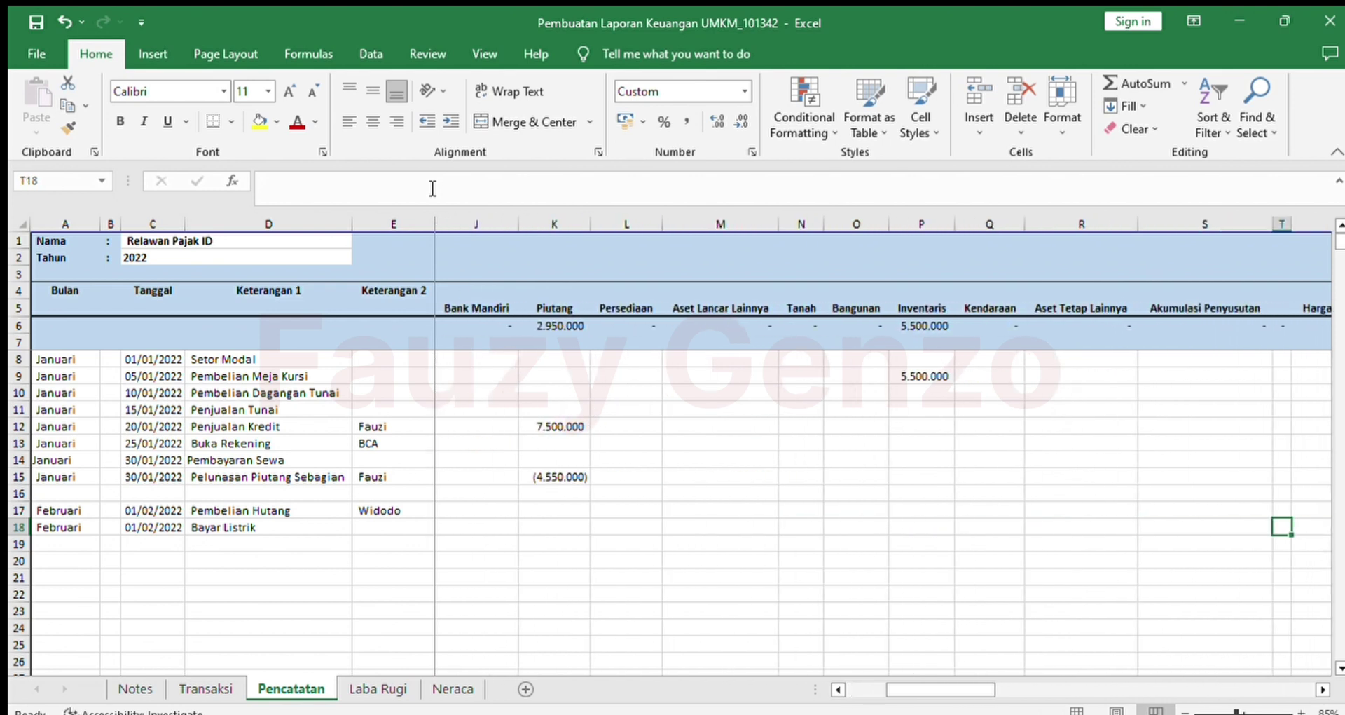
key(Right)
key(Right)
key(Right)
key(Right)
key(Right)
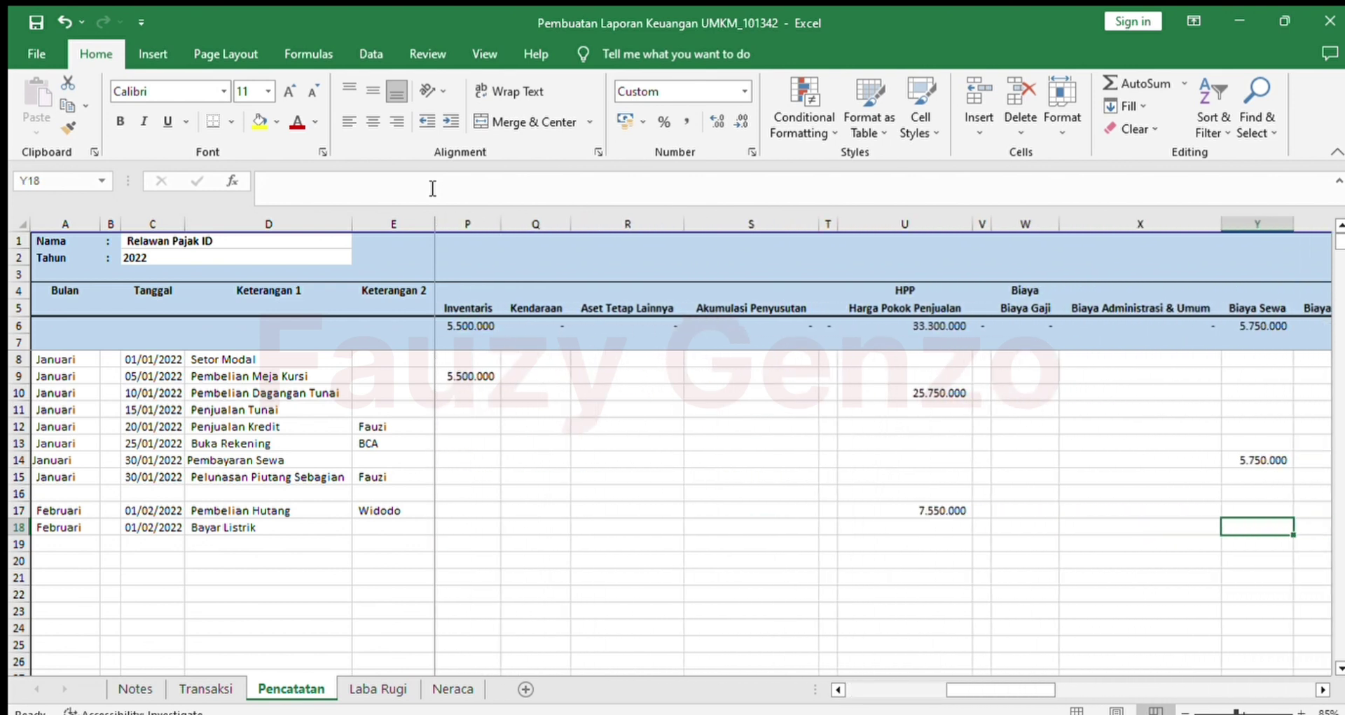
key(Right)
key(Right)
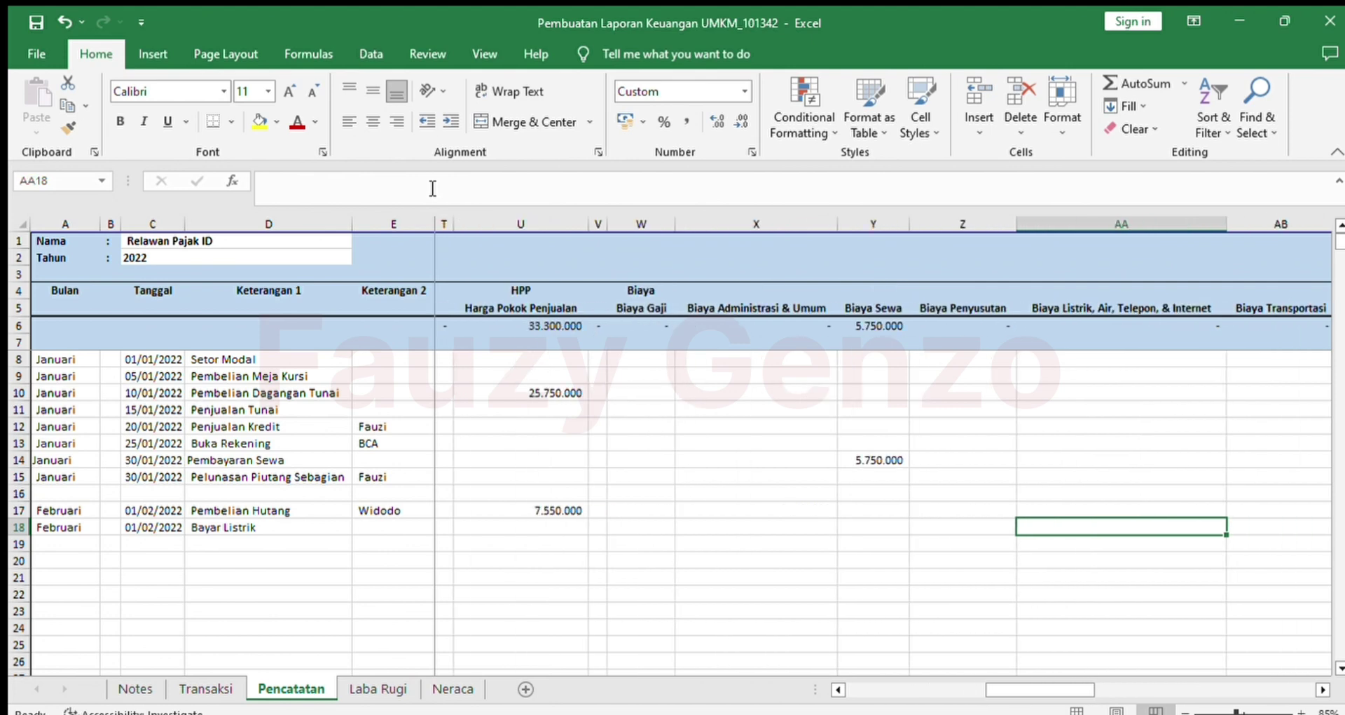
text(-)
key(Home)
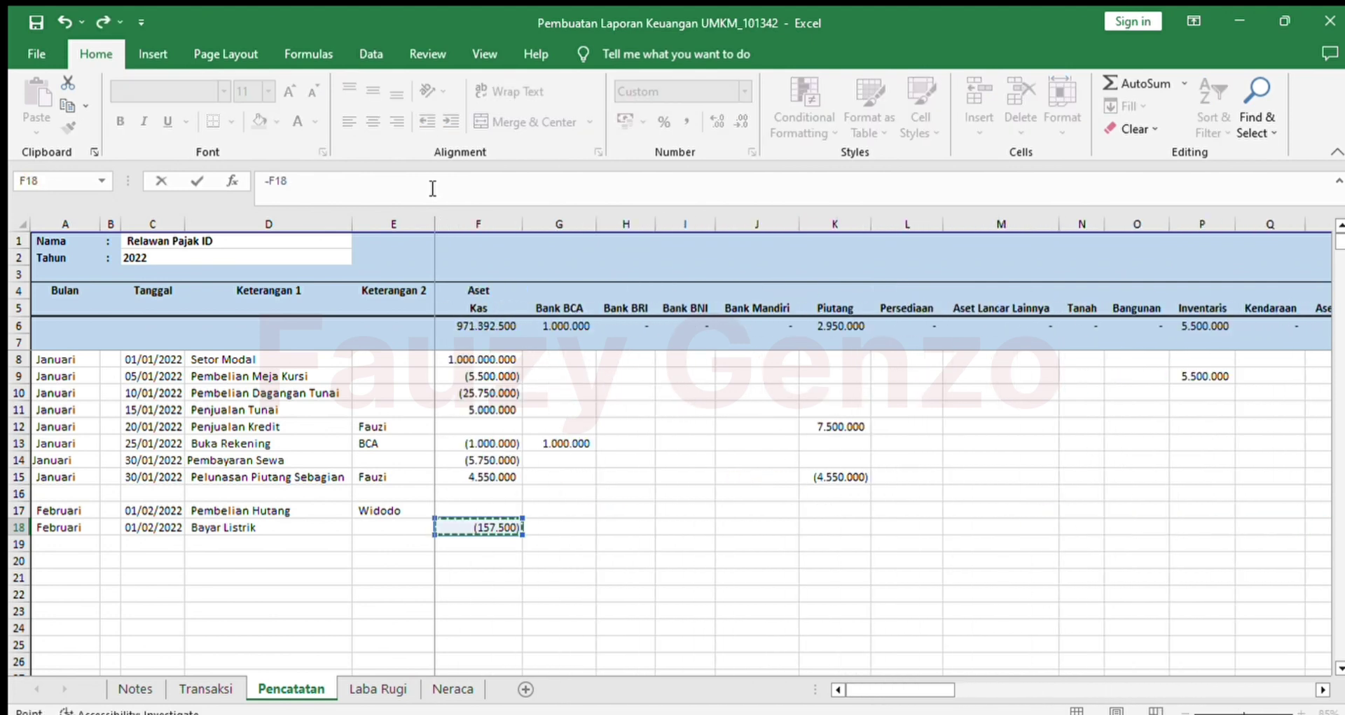
key(Return)
Step: Copy the whole Bayar Gaji entry, A12:F12 in Transaksi, into row 19 of Pencatatan starting at A19
key(Home)
key(ctrl+Page_Up)
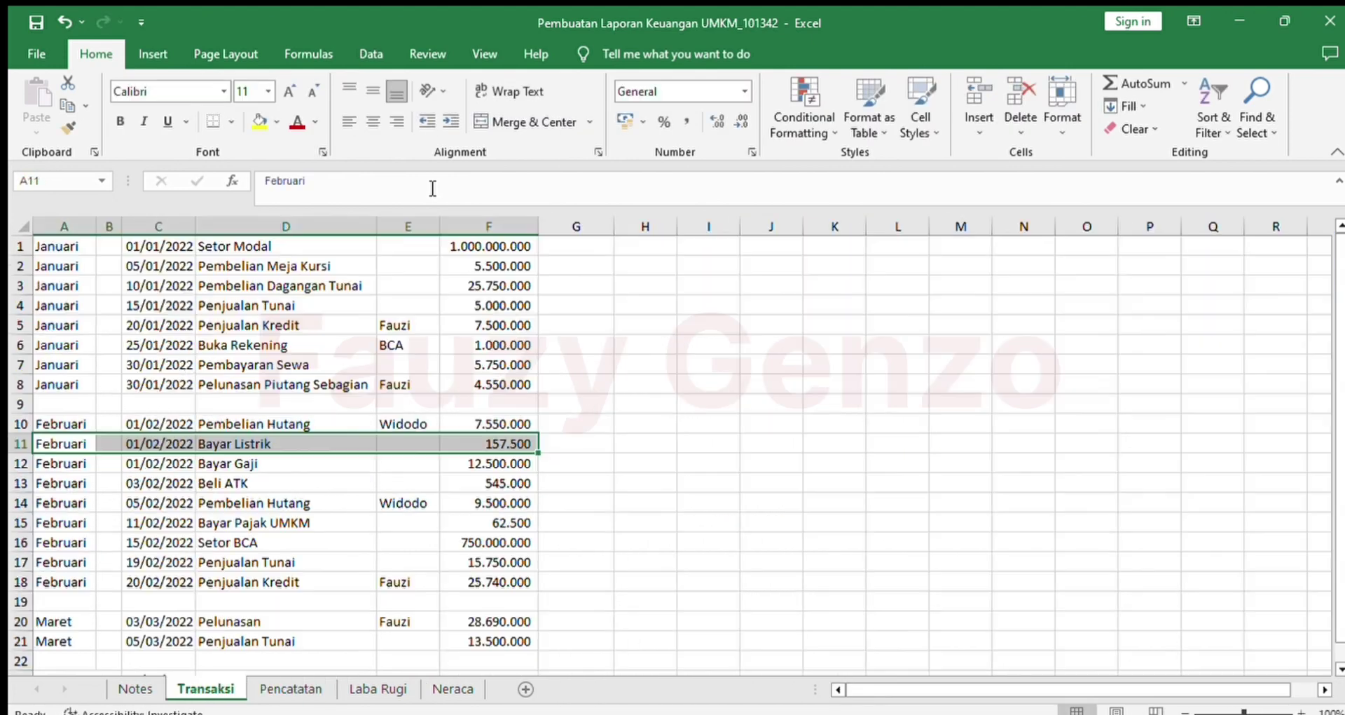
key(Down)
key(shift+Right)
key(shift+Right)
key(shift+Right)
key(shift+Right)
key(shift+Right)
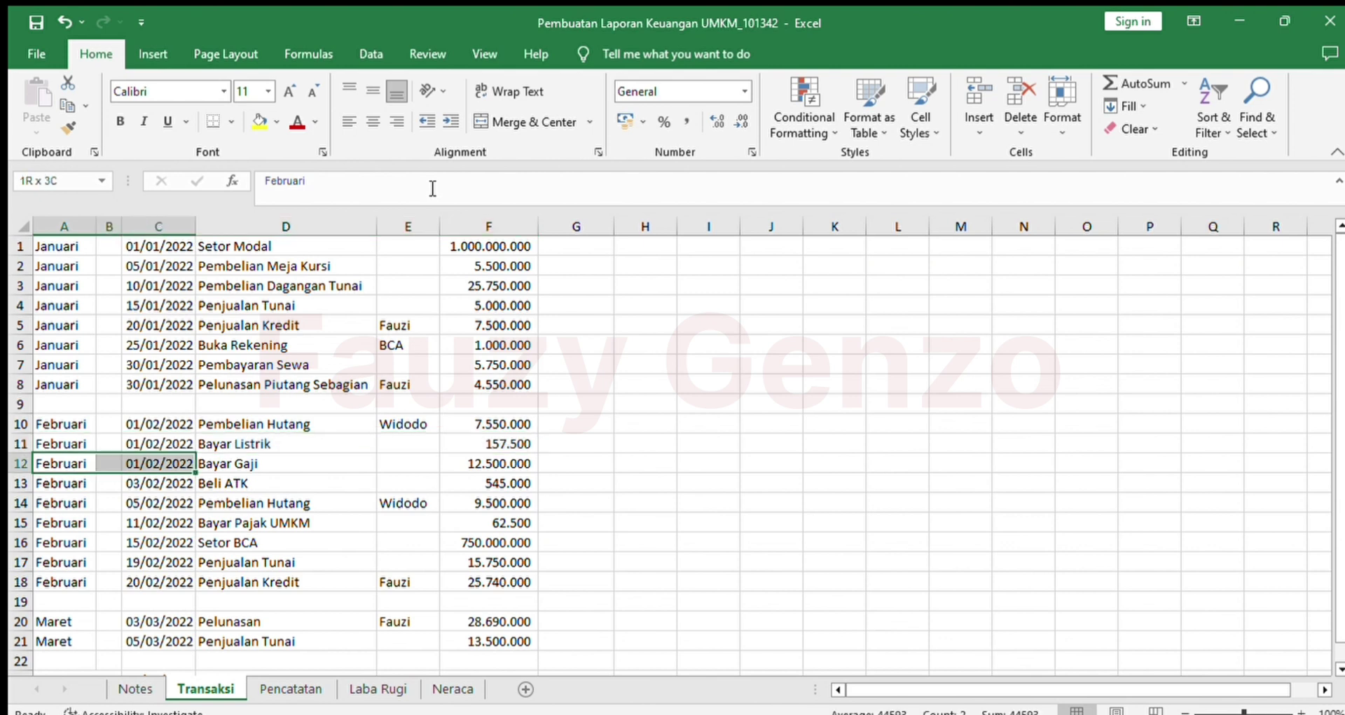
key(ctrl+c)
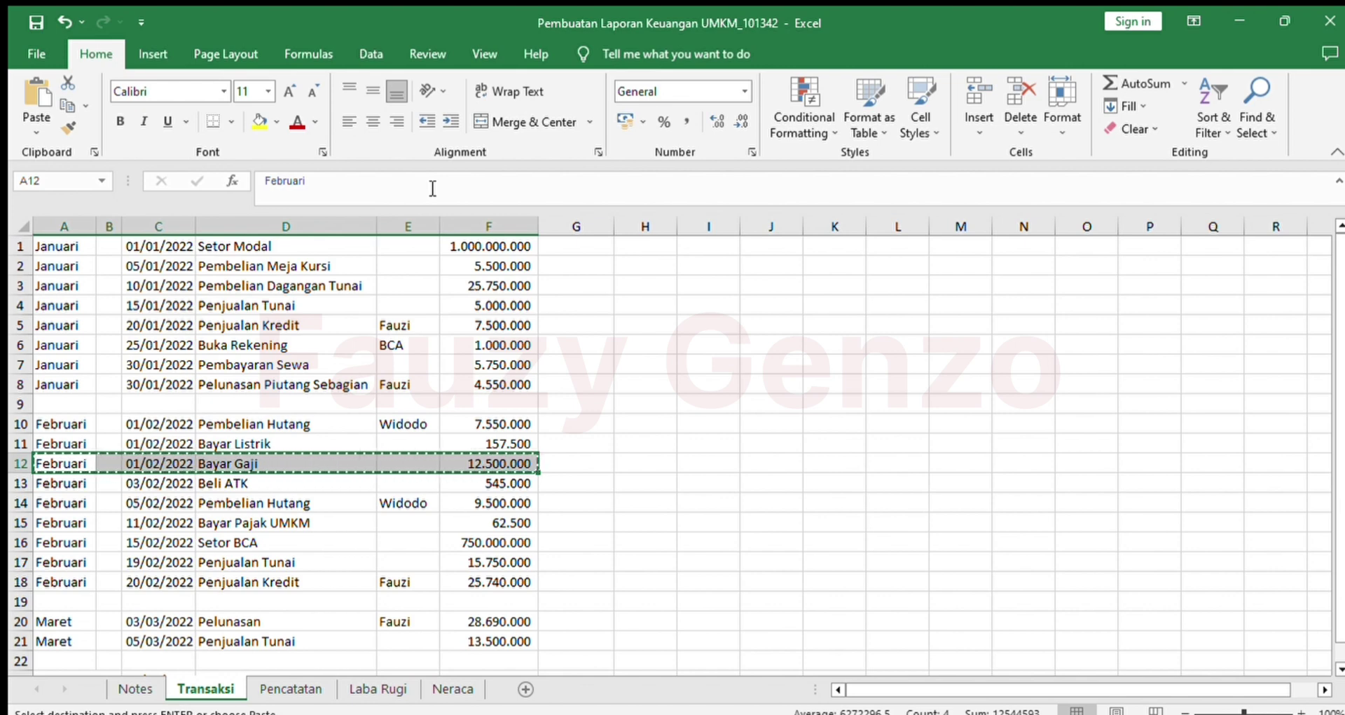
key(ctrl+Page_Down)
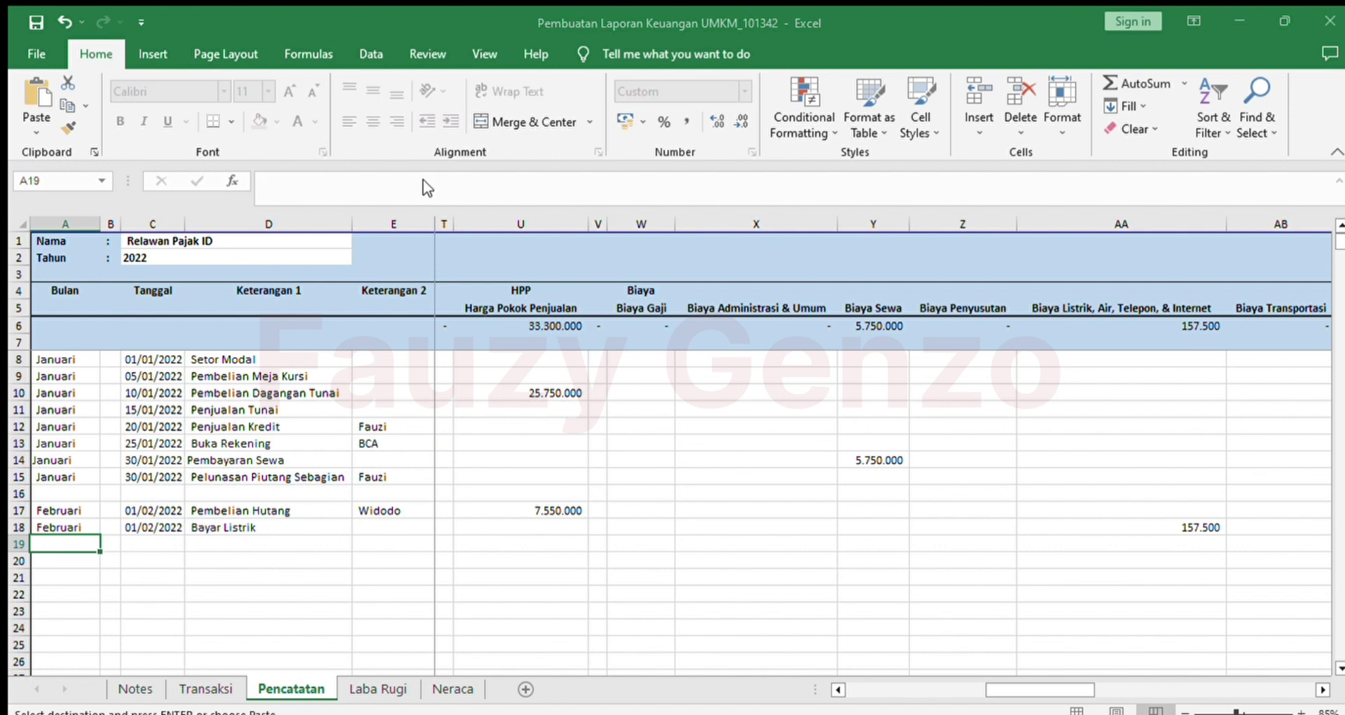
key(ctrl+v)
Step: Make the Bayar Gaji amount a cash outflow by setting Kas cell F19 to -12500000
key(Right)
key(Right)
key(Right)
key(Right)
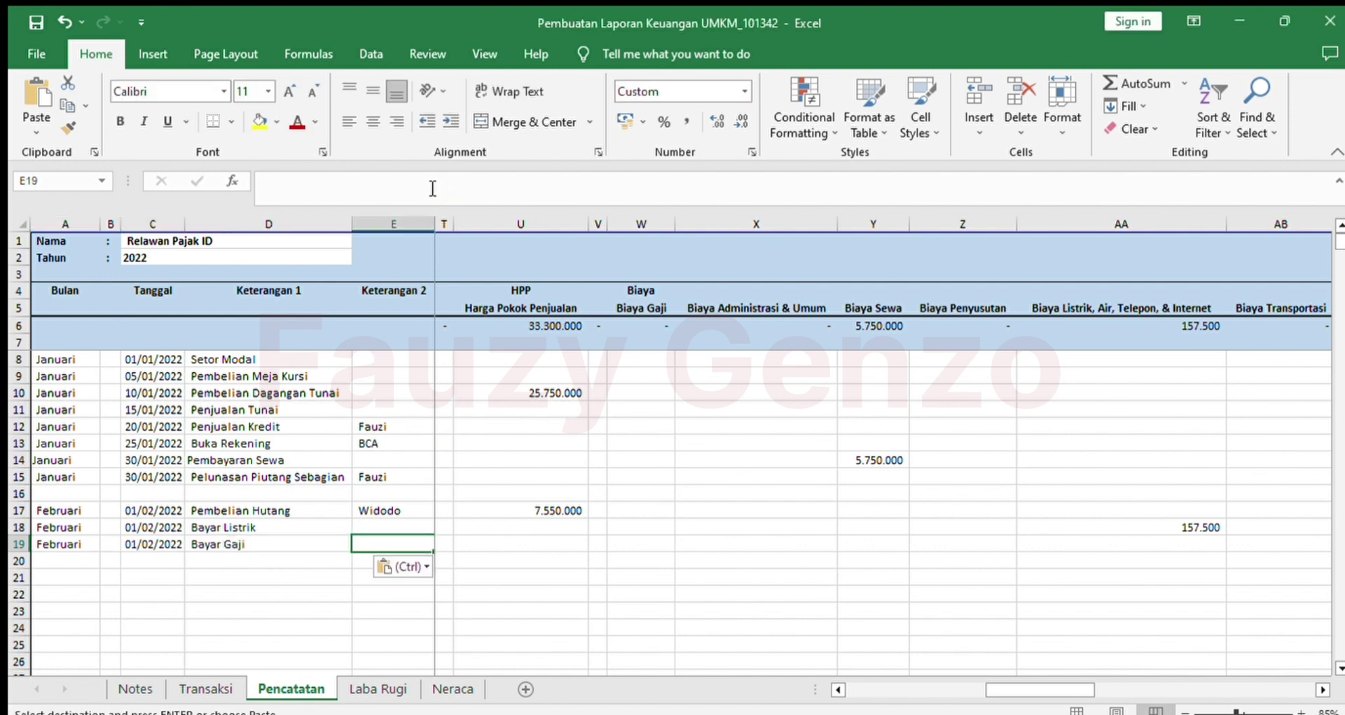
key(Right)
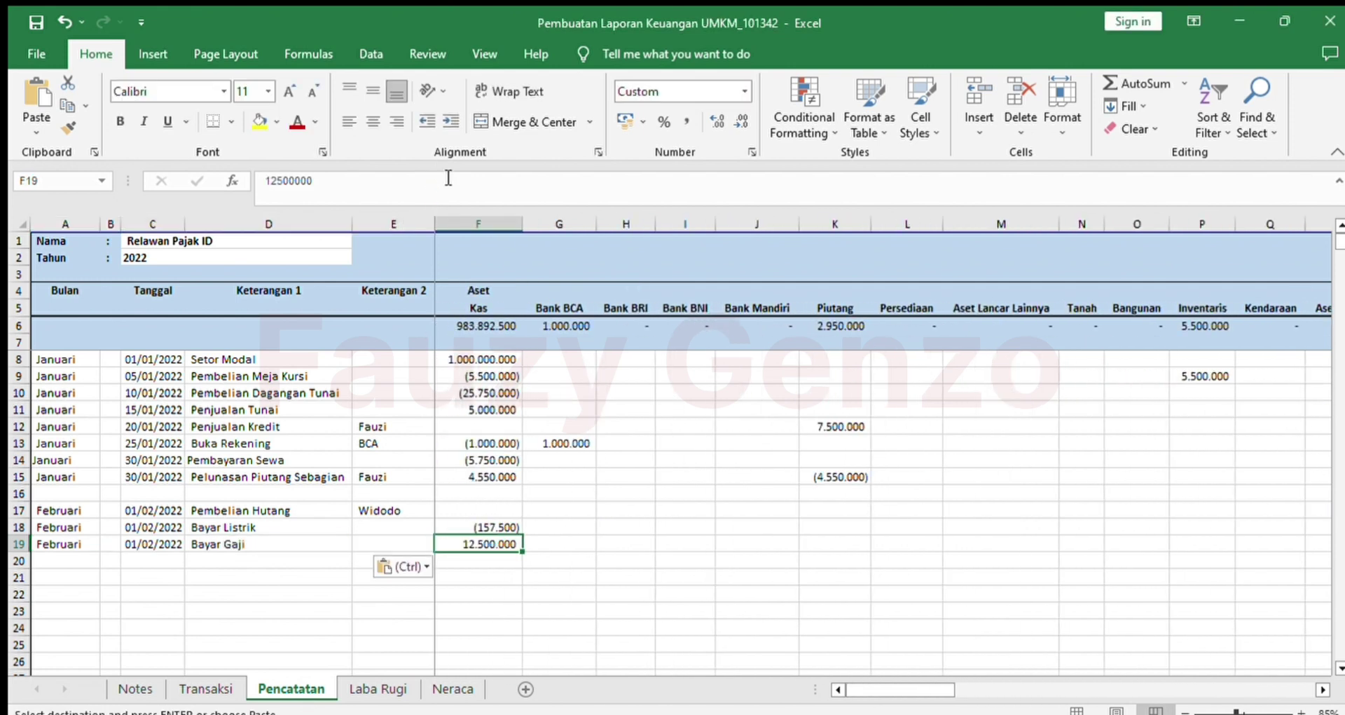
click(445, 188)
text(-)
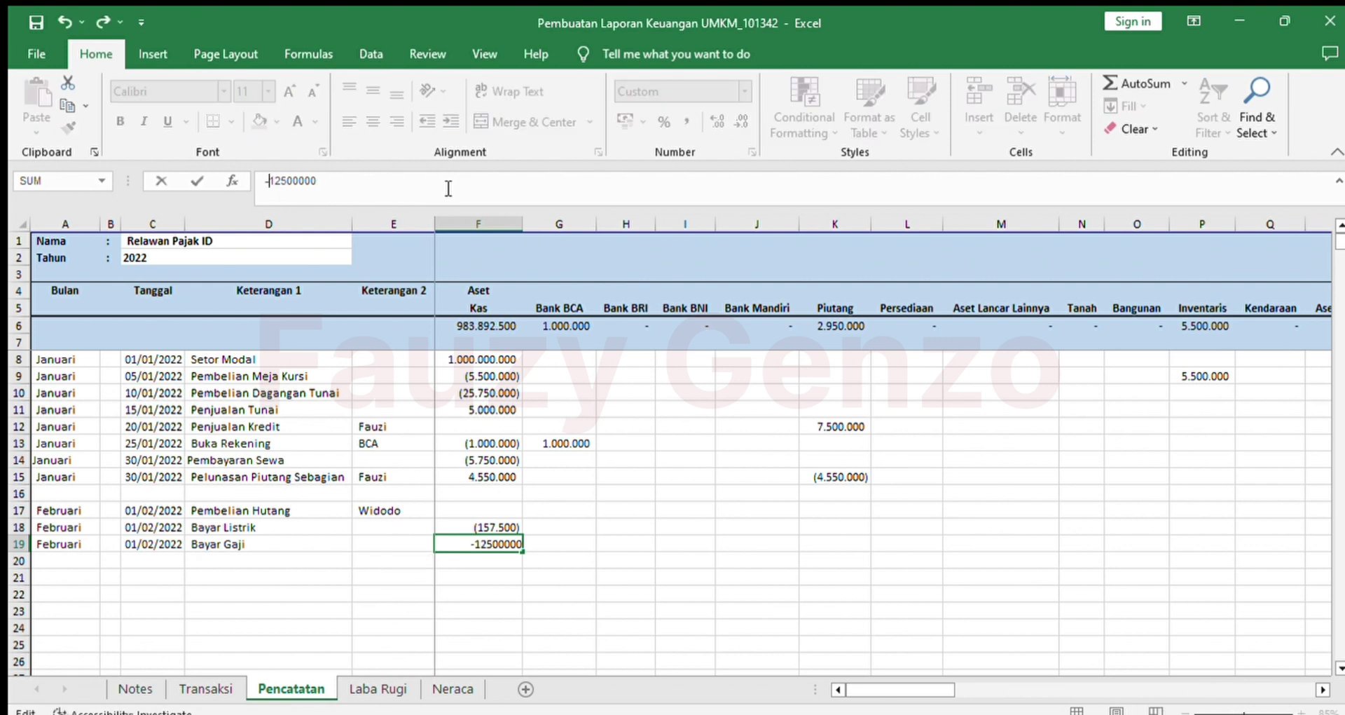
key(Tab)
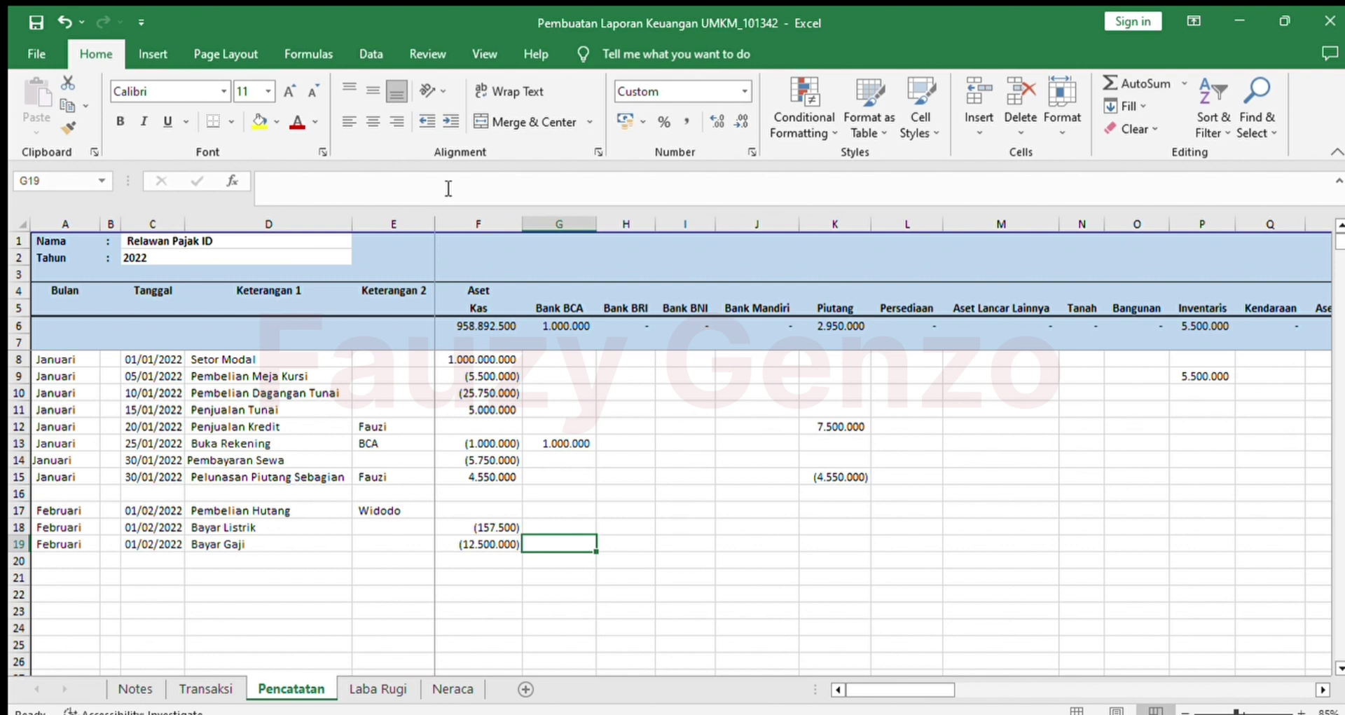
Step: Post the Bayar Gaji amount to Biaya Gaji by entering -F19 in cell W19
key(Right)
key(Right)
key(Up)
key(ctrl+Right)
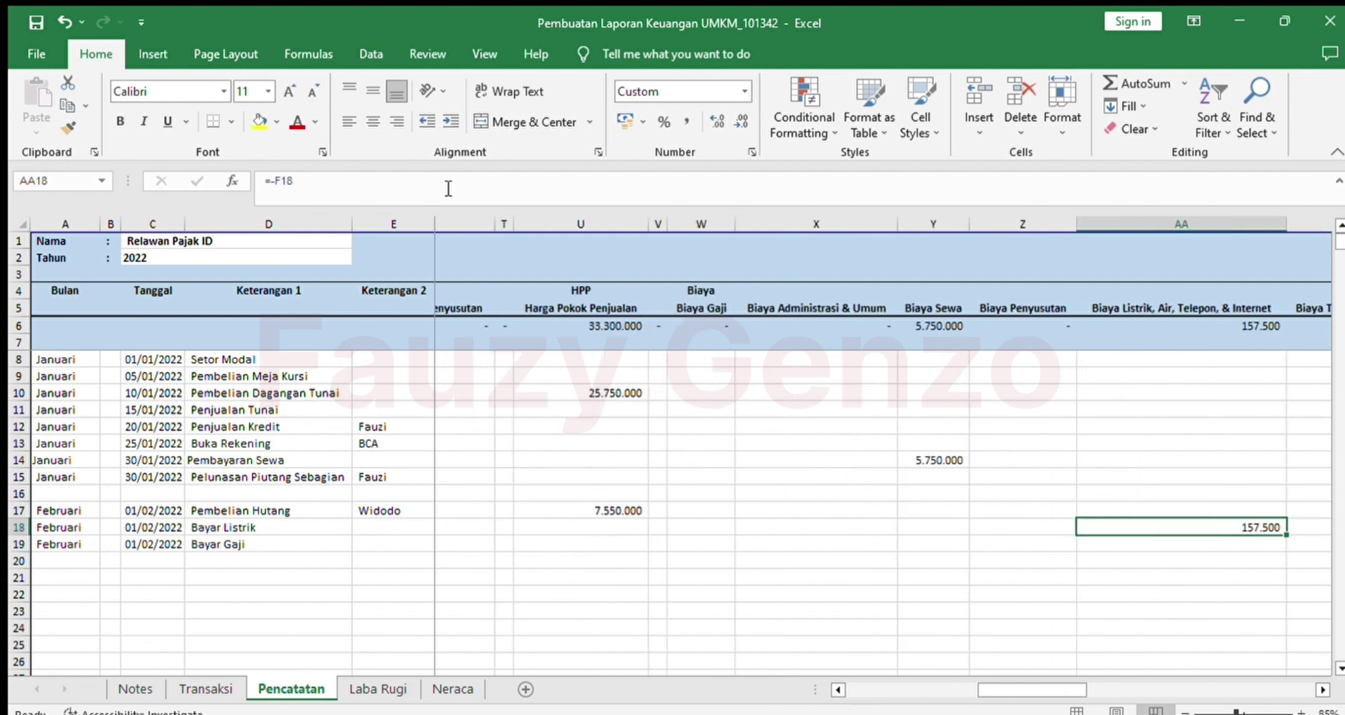
key(Left)
key(Down)
key(Left)
key(Left)
key(Left)
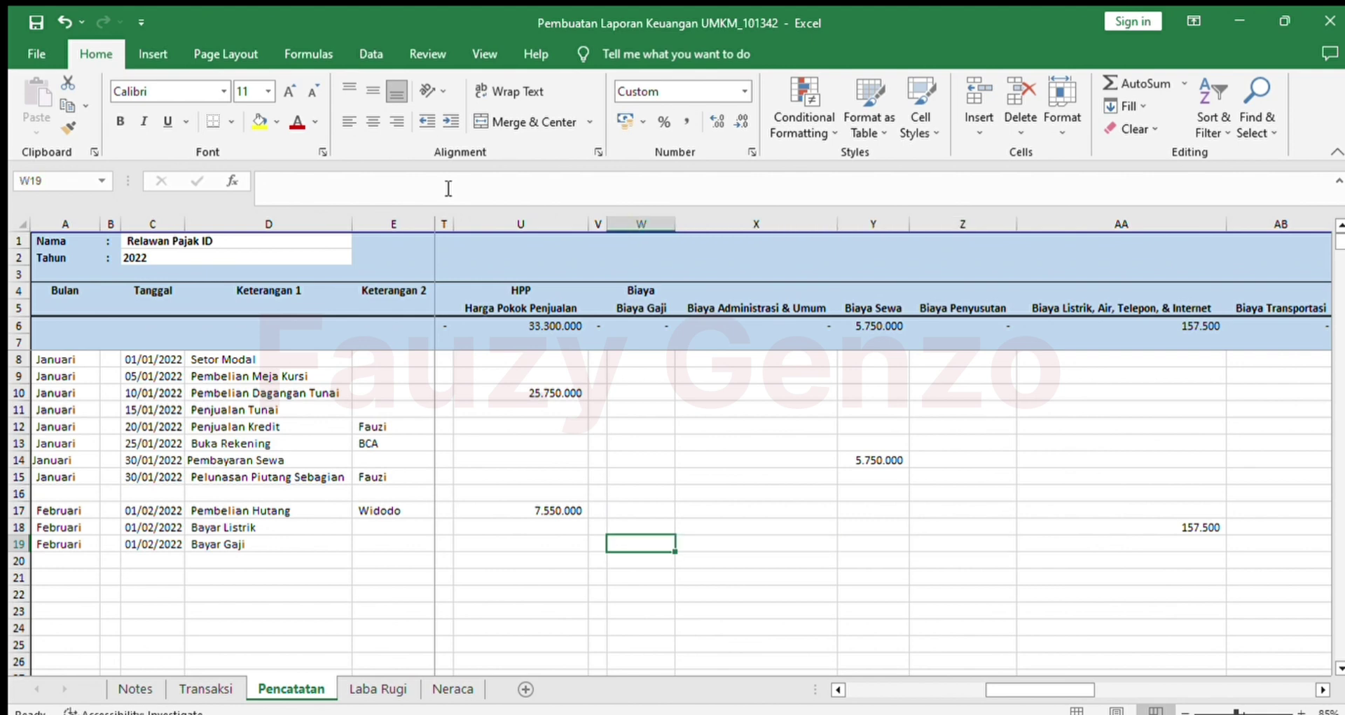
key(F2)
text(-)
key(ctrl+Left)
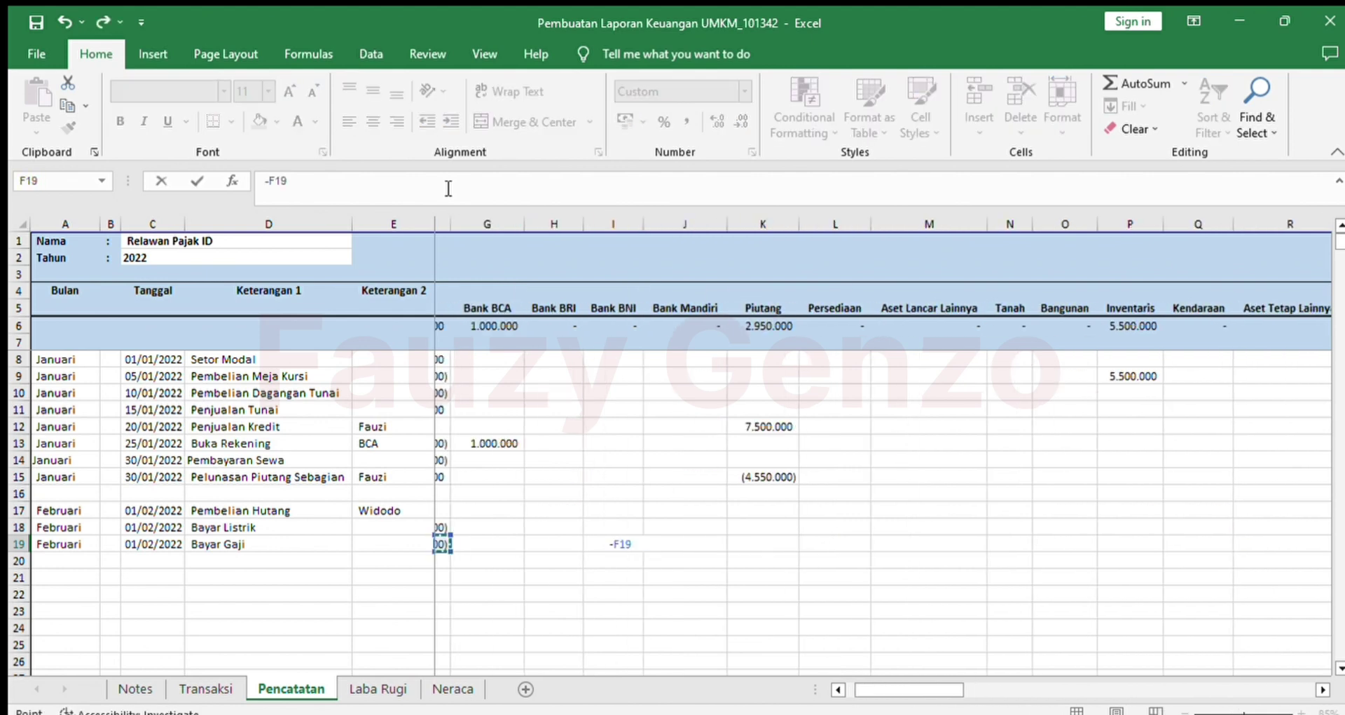
key(Return)
Step: Copy the whole Beli ATK entry, A13:F13 in Transaksi, into row 20 of Pencatatan starting at A20
key(Up)
key(ctrl+Left)
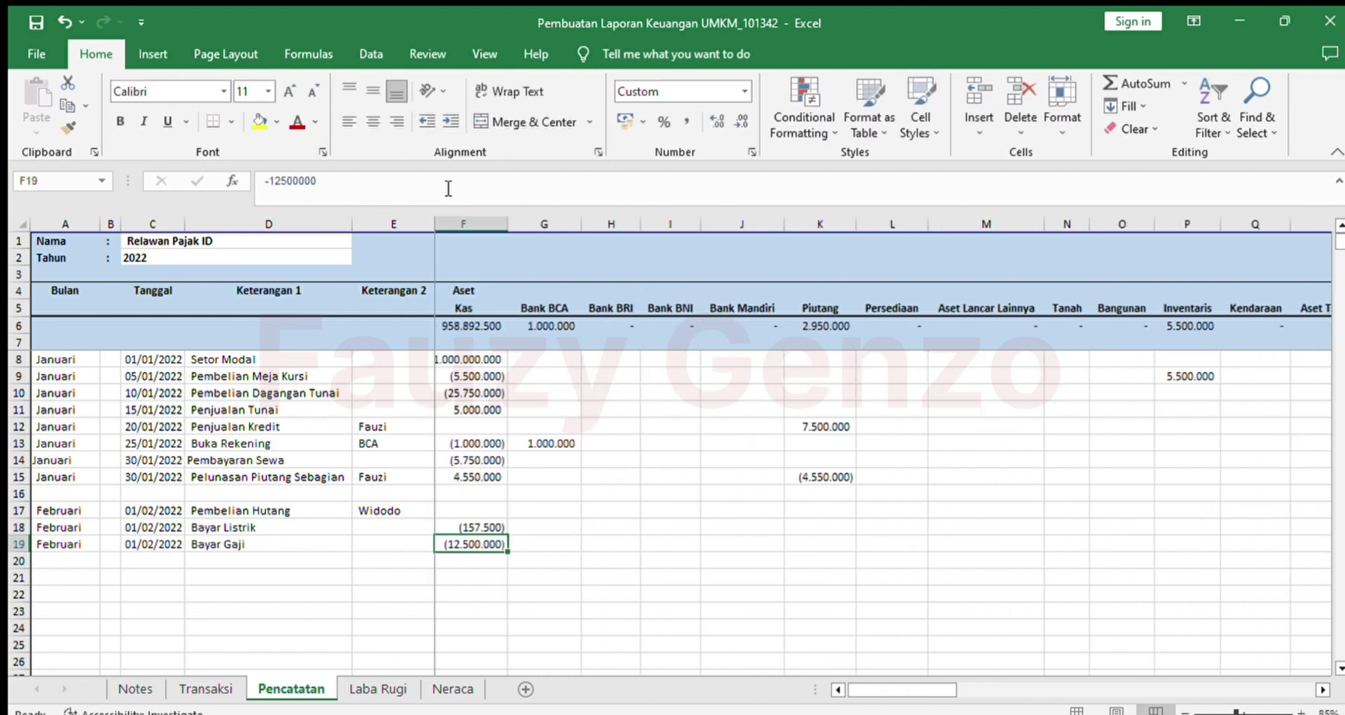
key(ctrl+Left)
key(Left)
key(Left)
key(Left)
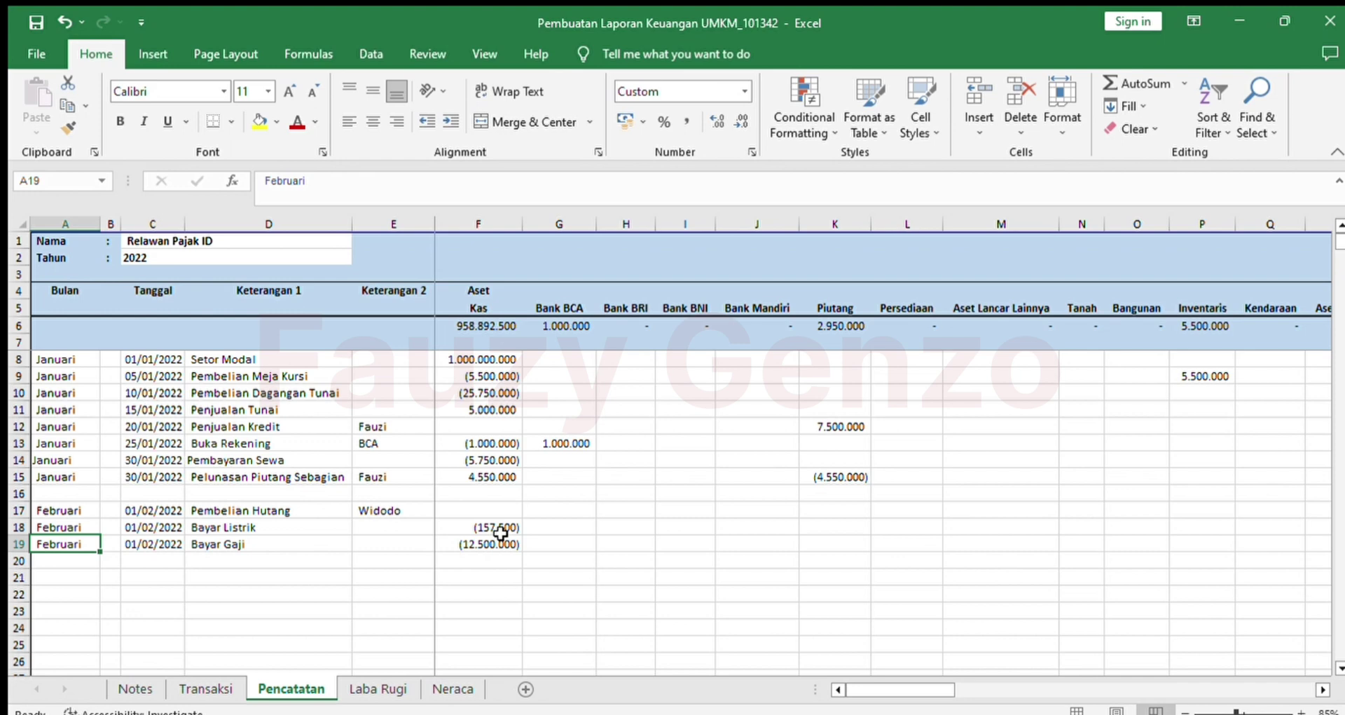
click(209, 689)
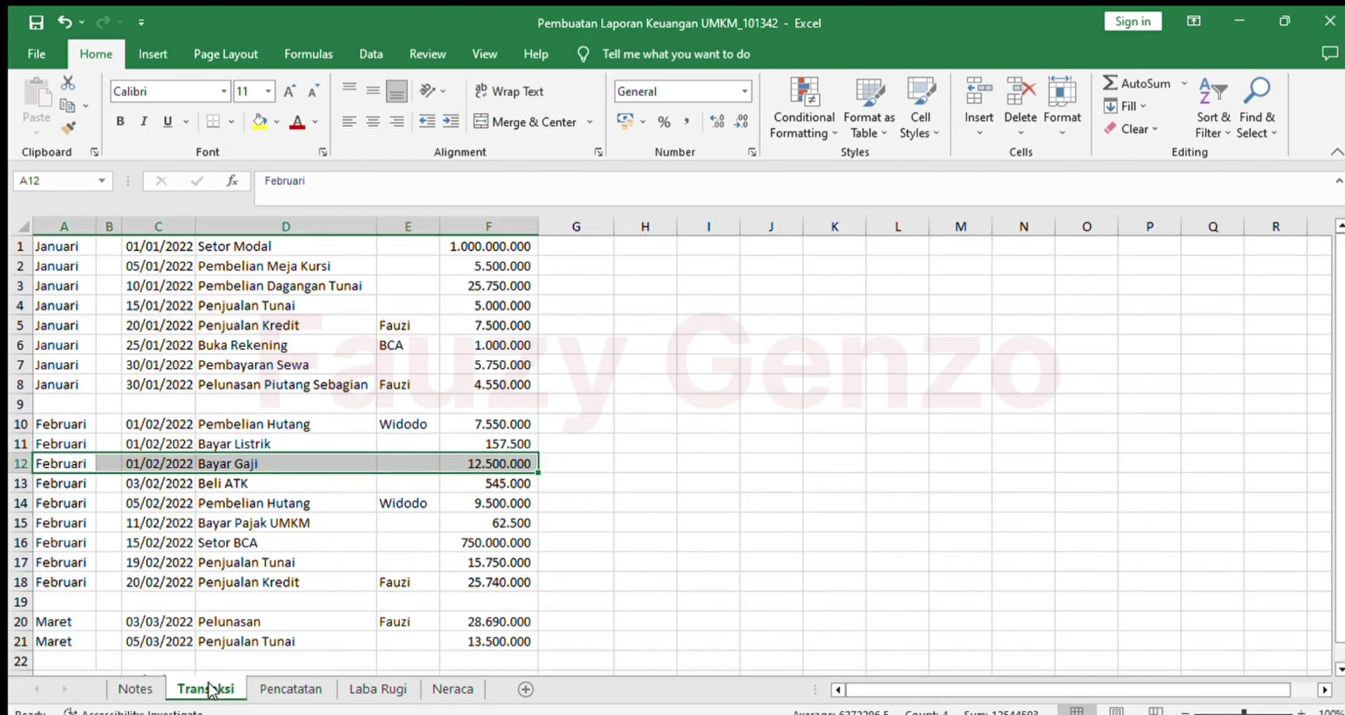
key(Down)
key(ctrl+shift+Right)
key(ctrl+shift+Right)
key(ctrl+shift+Right)
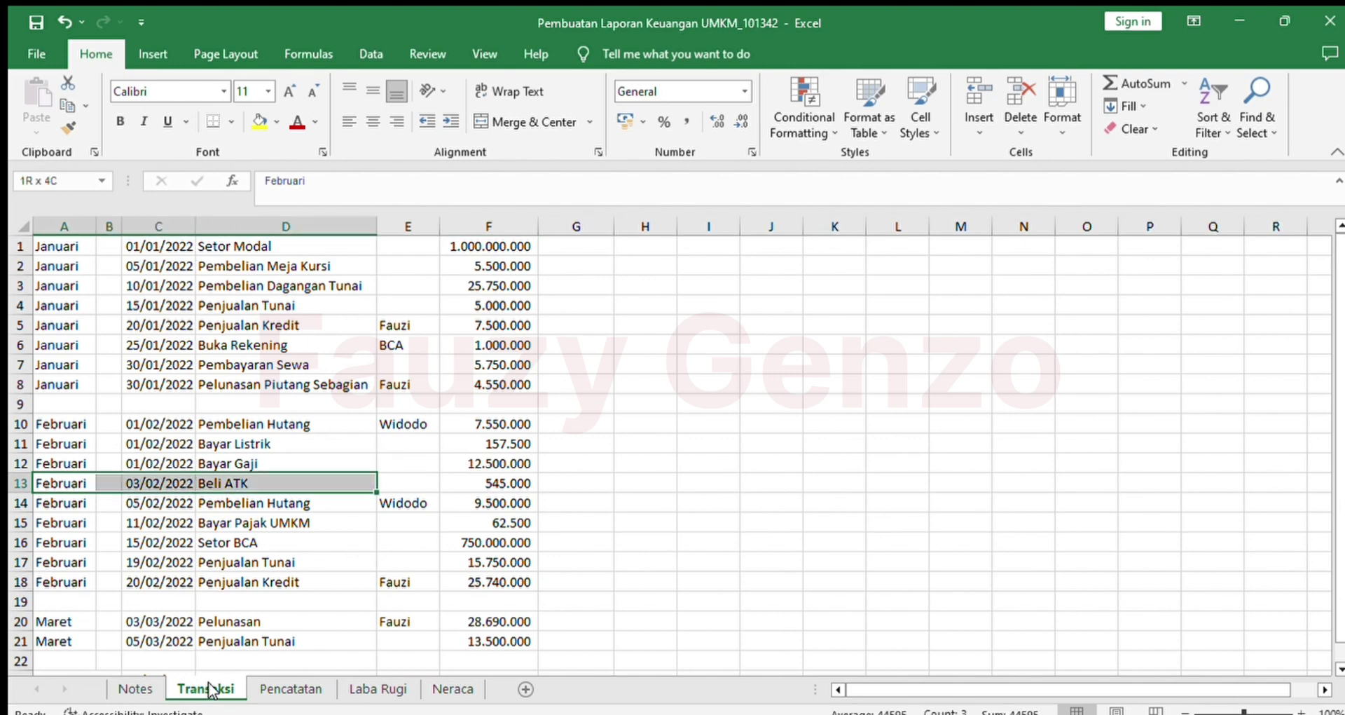
key(ctrl+c)
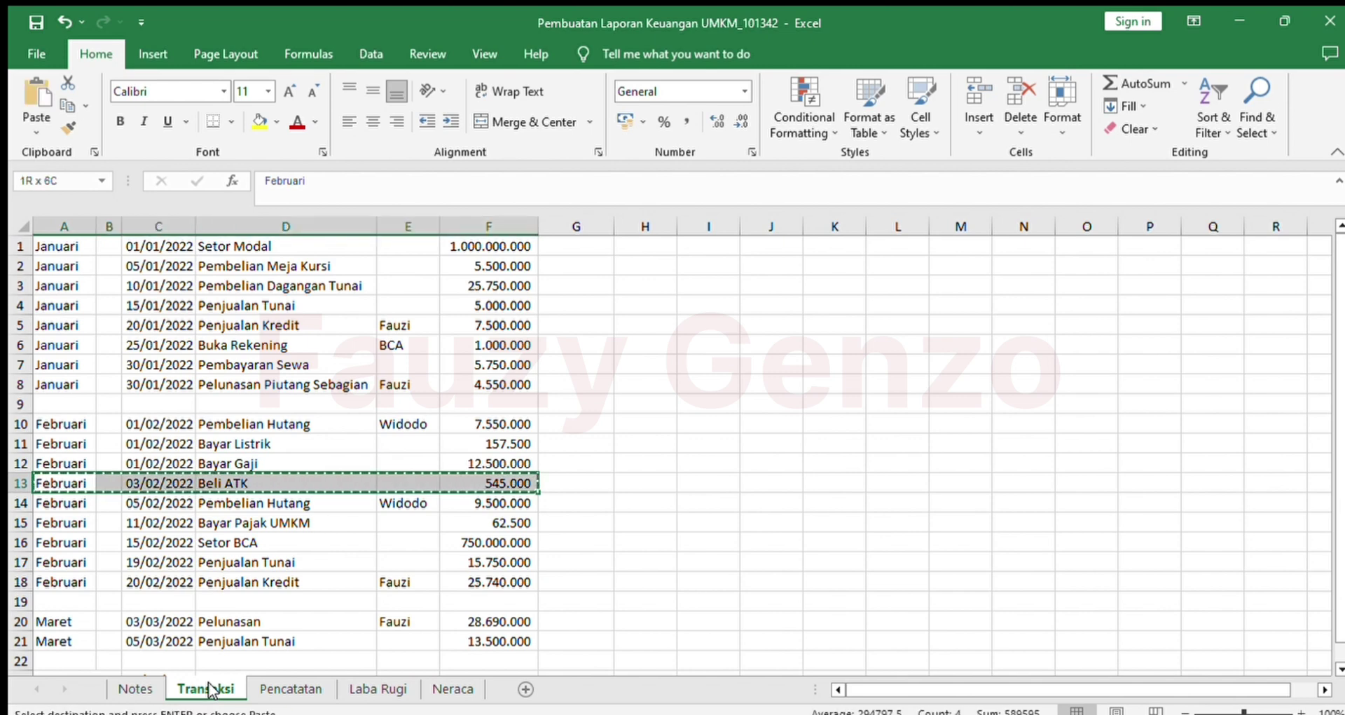
key(ctrl+Page_Down)
key(Down)
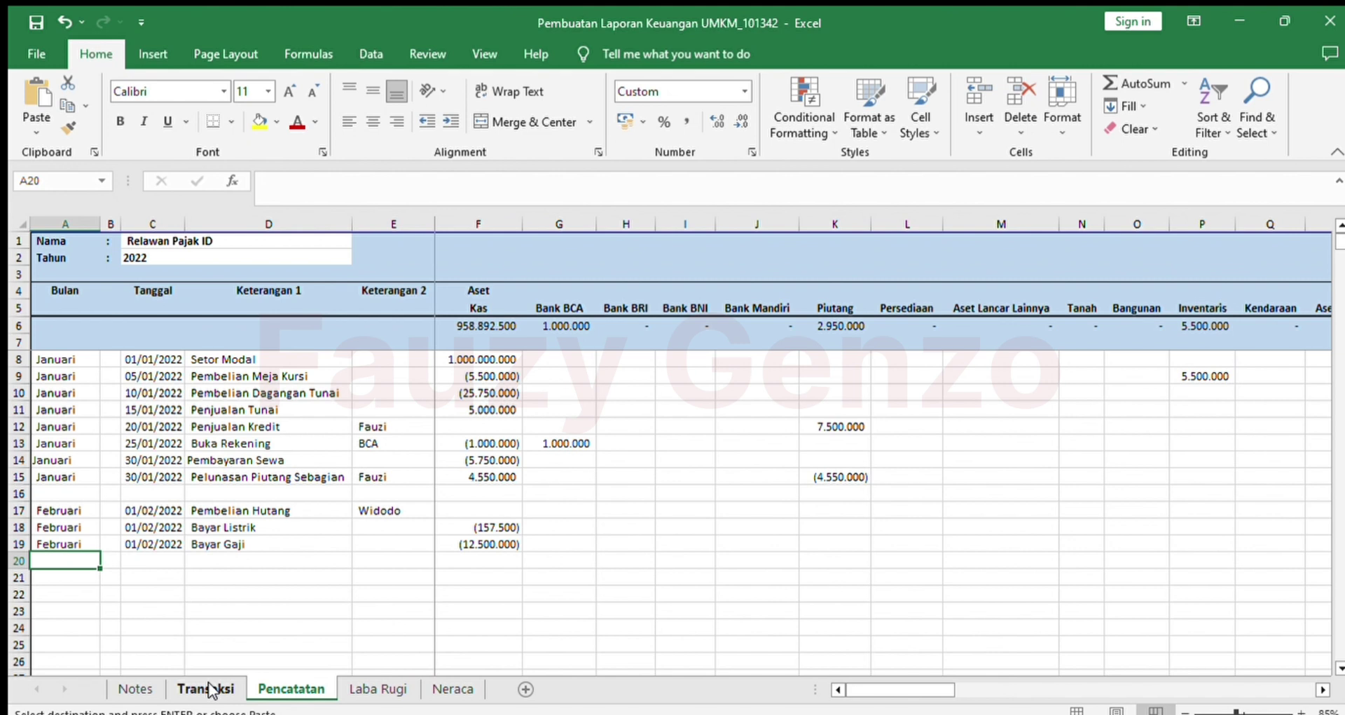
key(ctrl+alt+v)
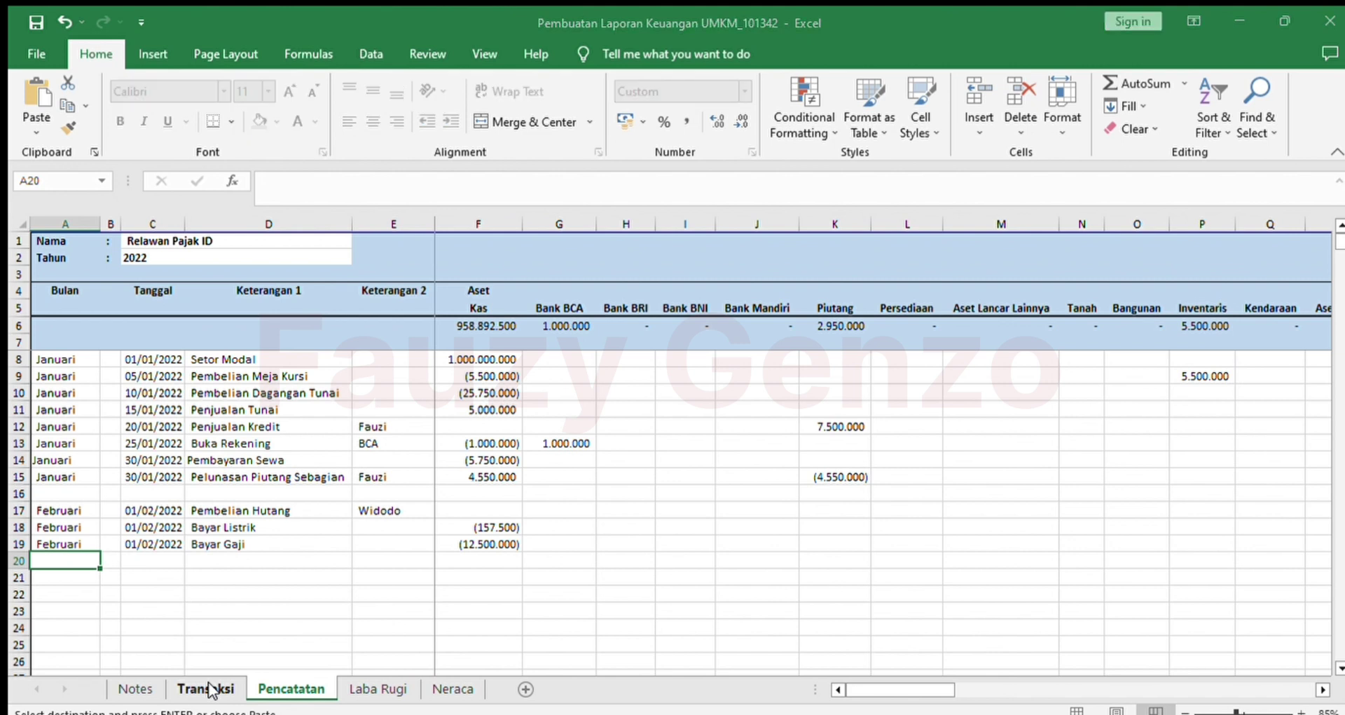
key(Return)
Step: Make the Beli ATK amount a cash outflow by setting Kas cell F20 to -545000
key(Right)
key(Right)
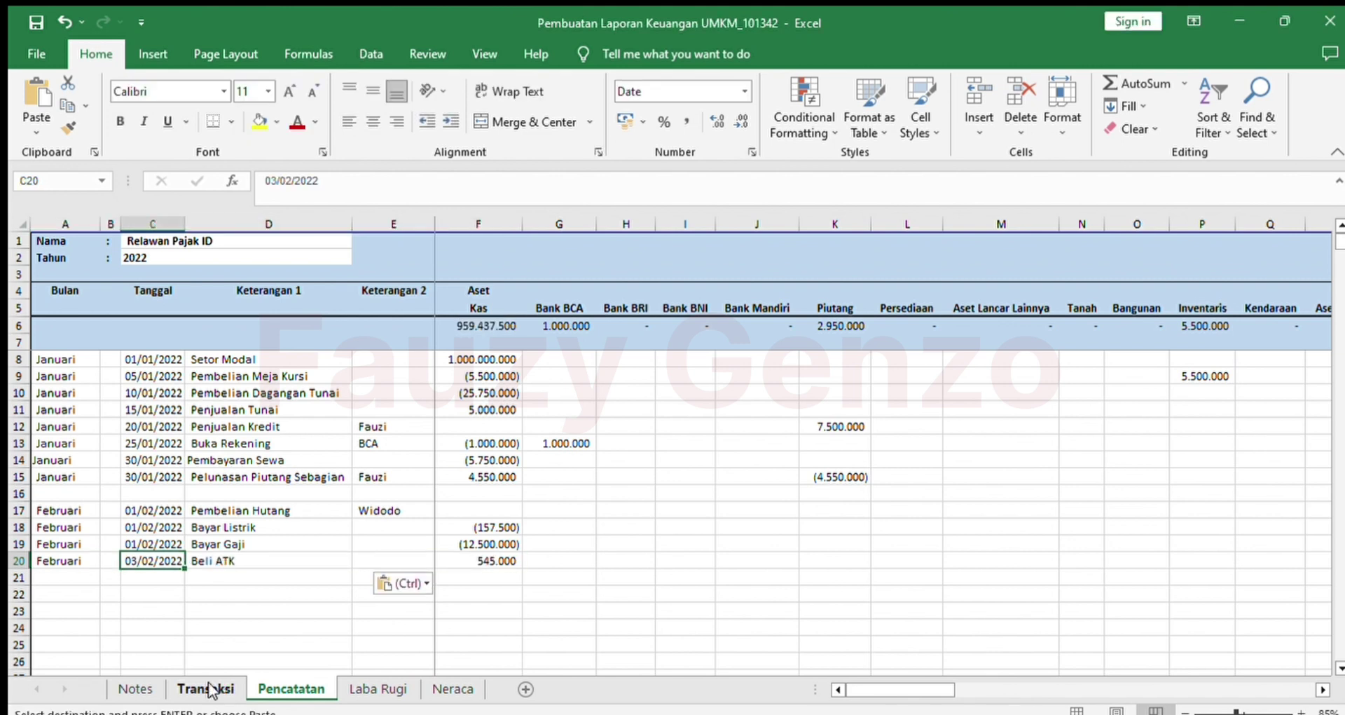
key(Right)
key(Right)
key(Right)
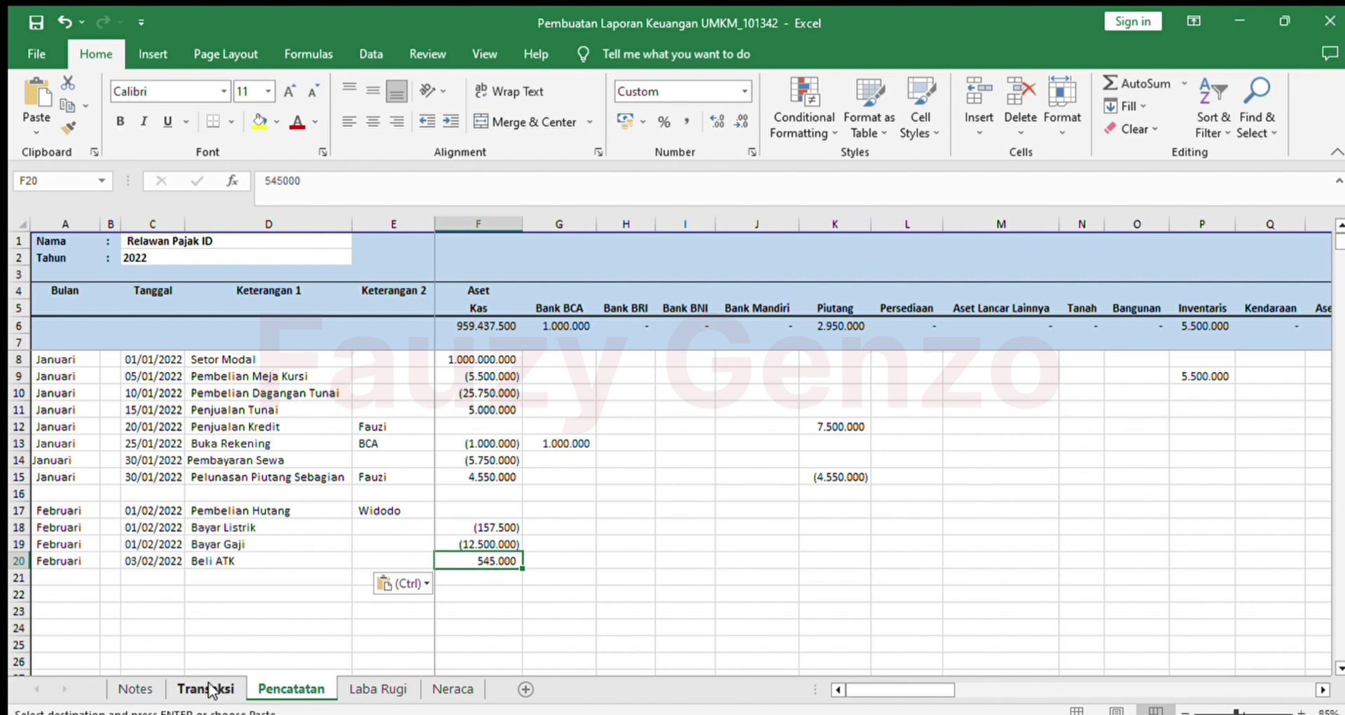
click(539, 202)
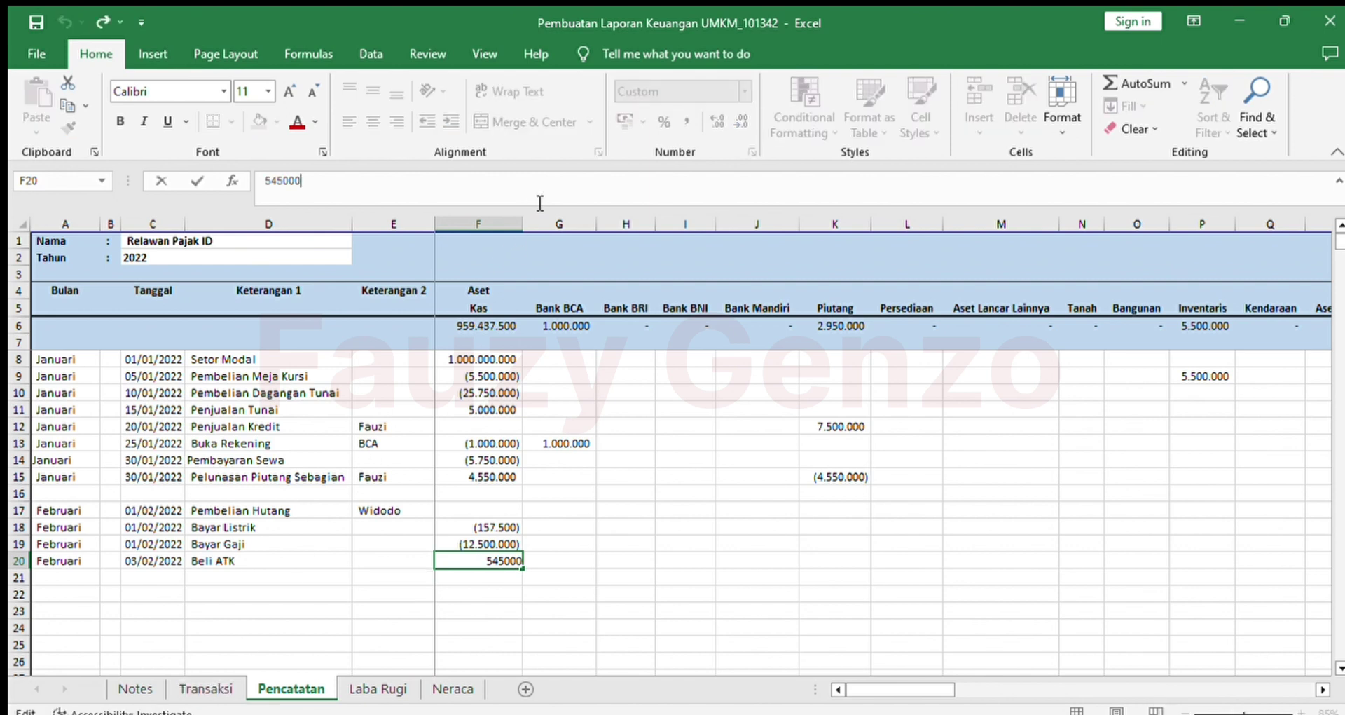
key(Home)
text(-)
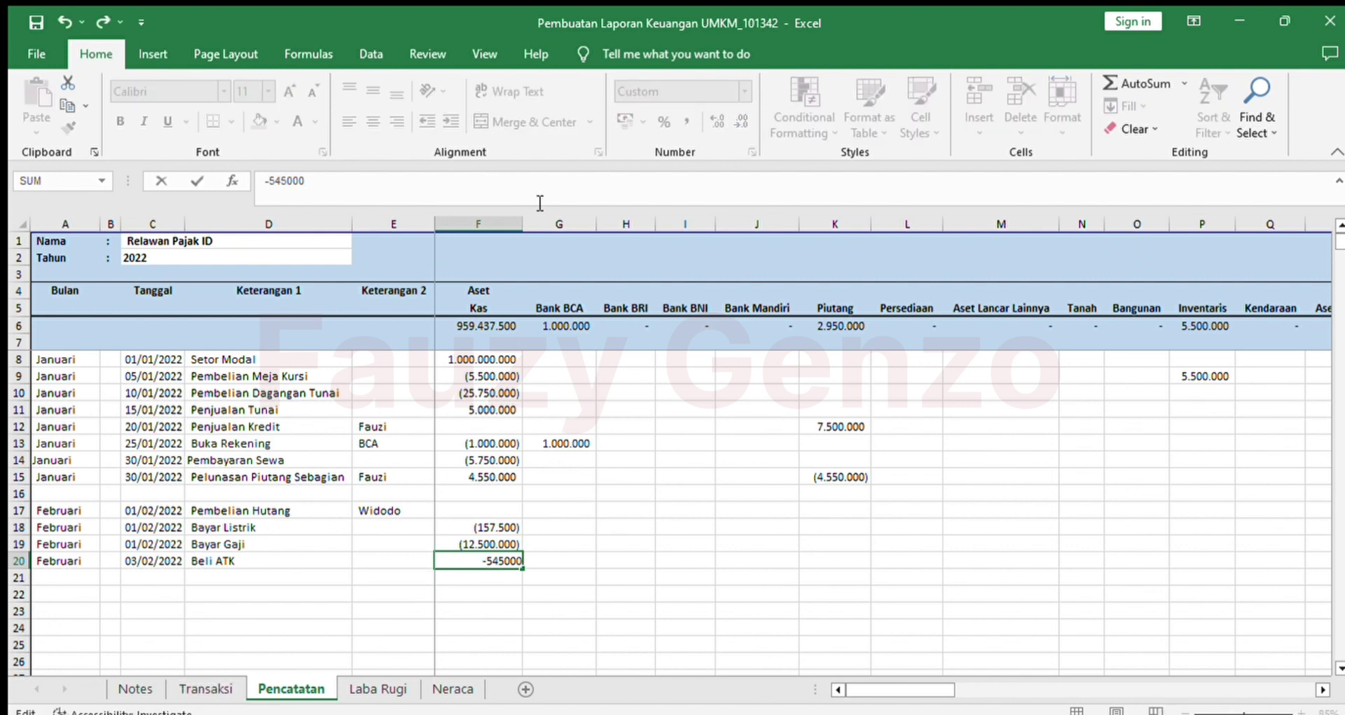
key(Tab)
Step: Post the Beli ATK amount to Biaya Administrasi & Umum by entering -F20 in cell X20
key(Right)
key(Right)
key(Right)
key(Right)
key(Right)
key(Right)
key(Right)
key(Right)
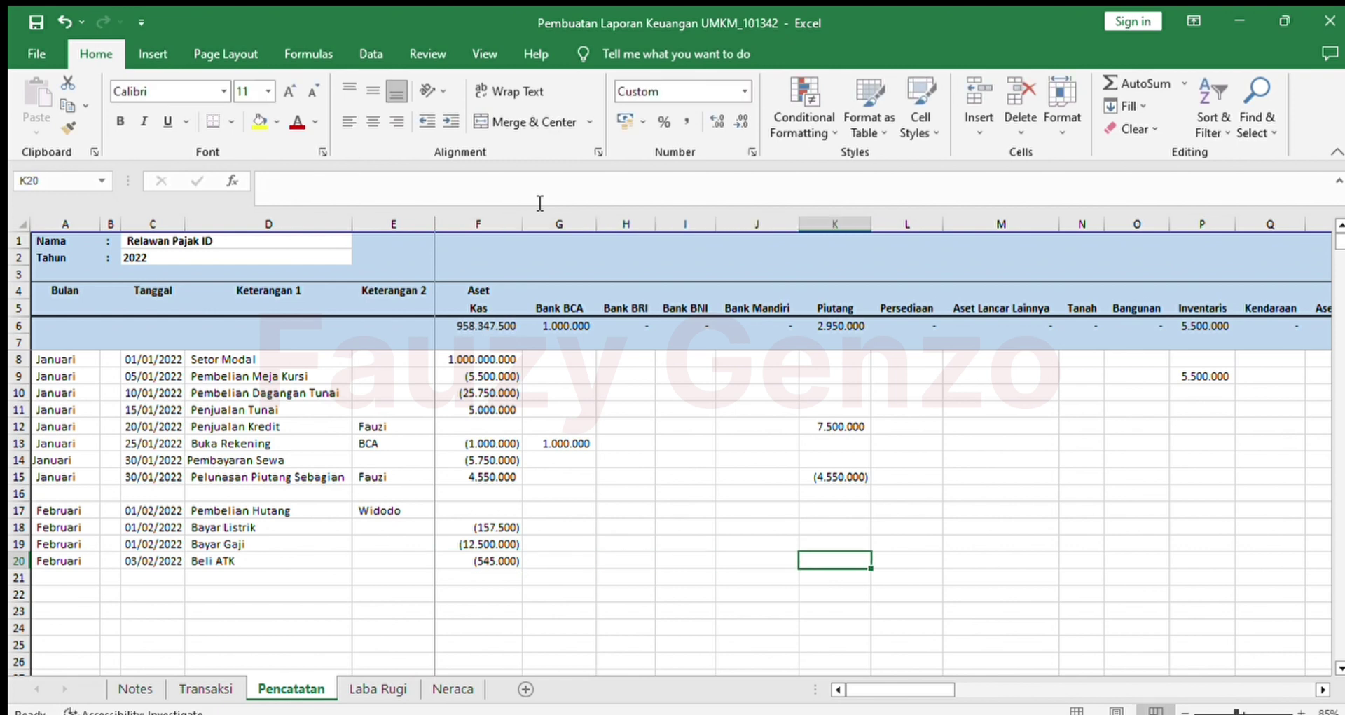
key(Right)
key(Right)
key(Right)
key(Right)
key(Right)
key(Right)
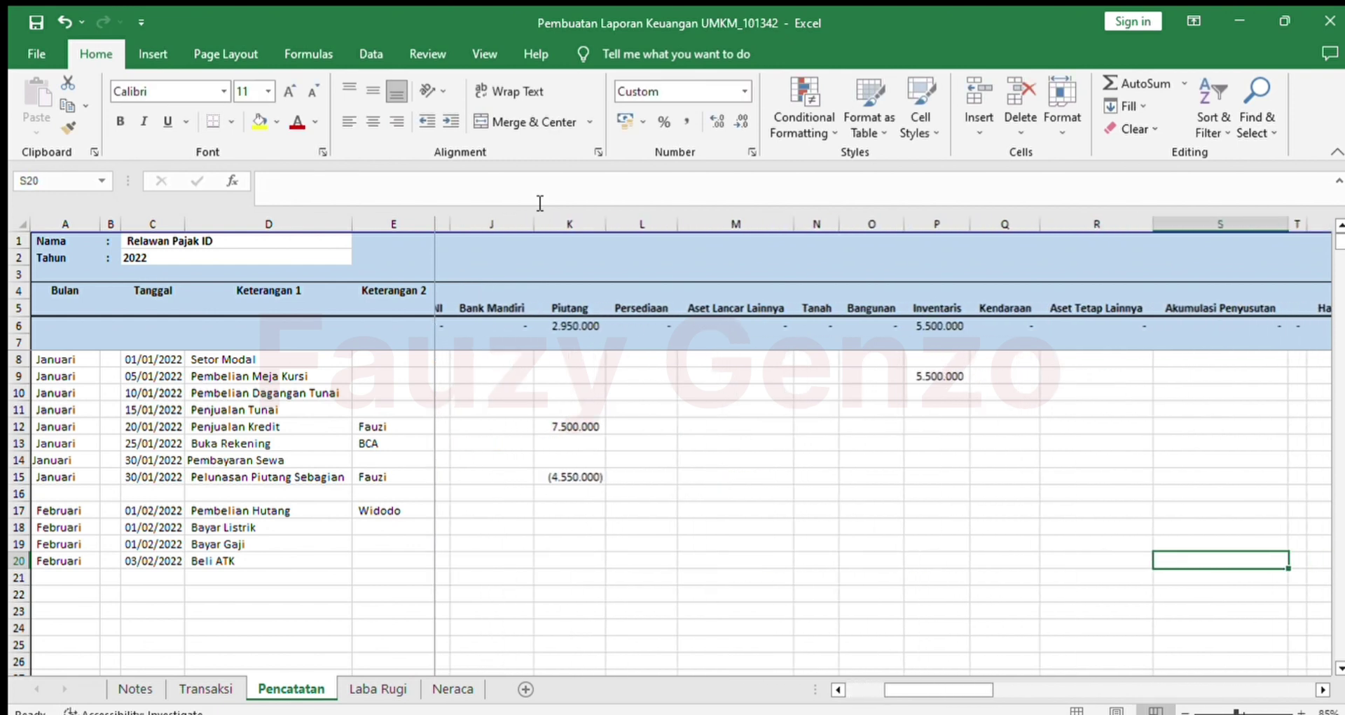
key(Right)
key(Right)
key(Right)
key(Right)
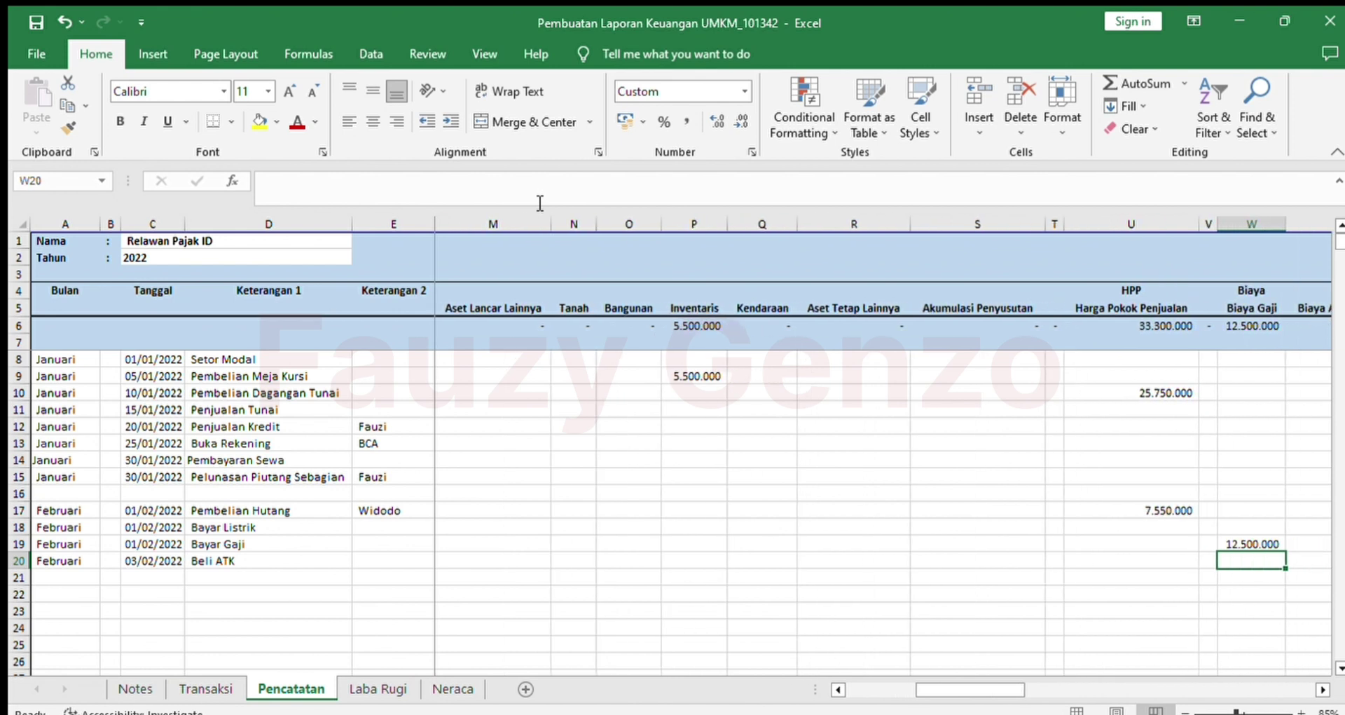
key(Right)
key(Right)
key(Right)
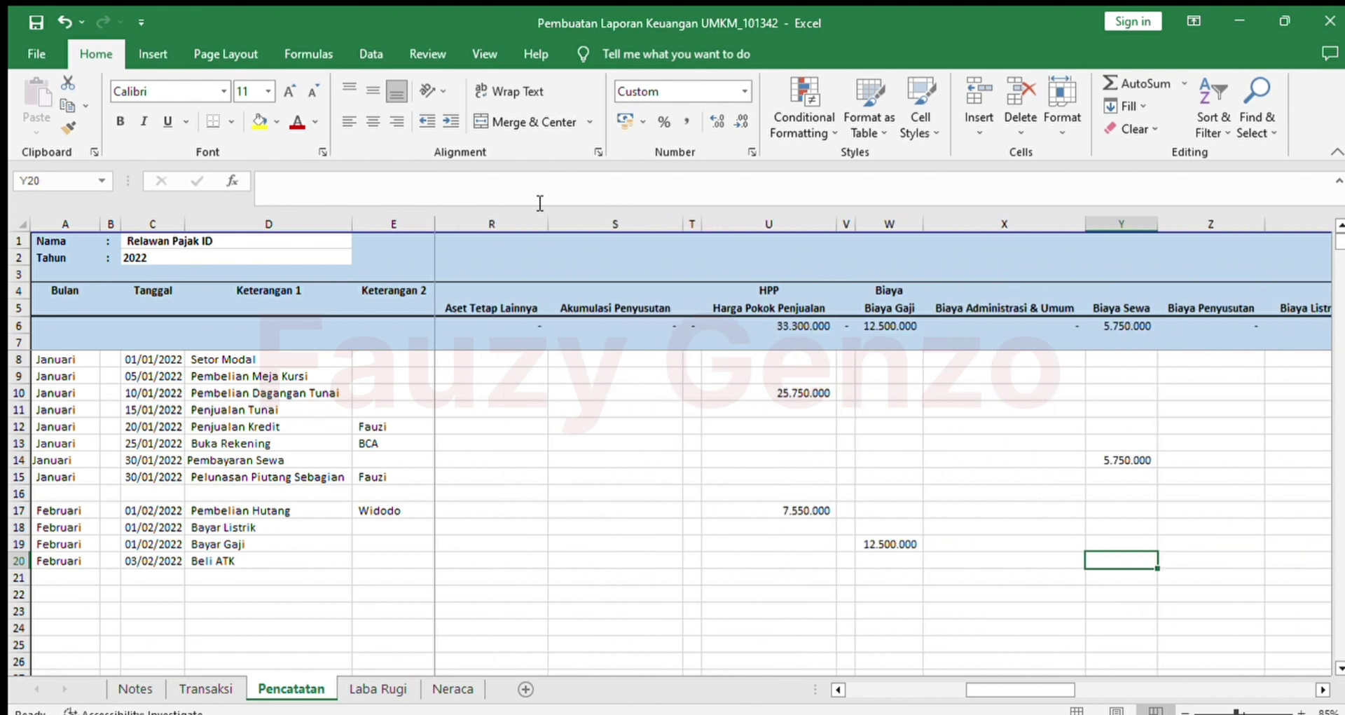
key(Right)
key(Right)
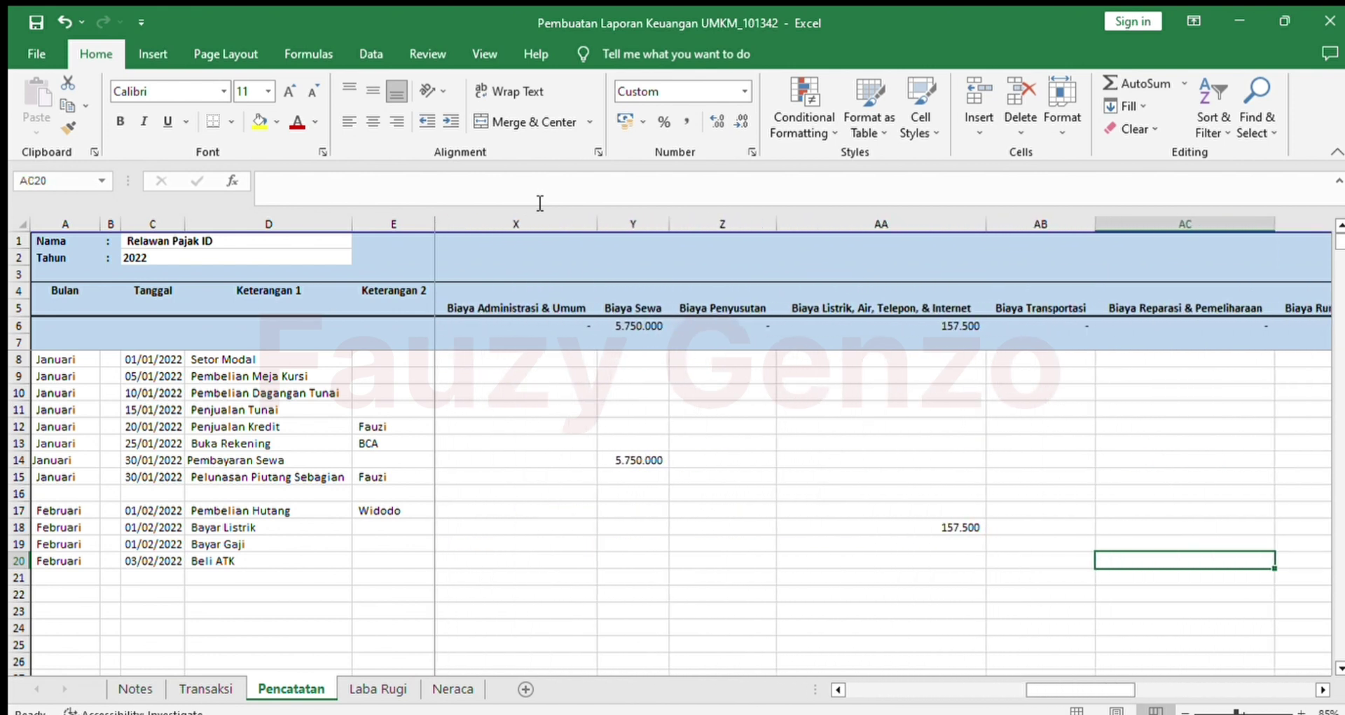
key(Right)
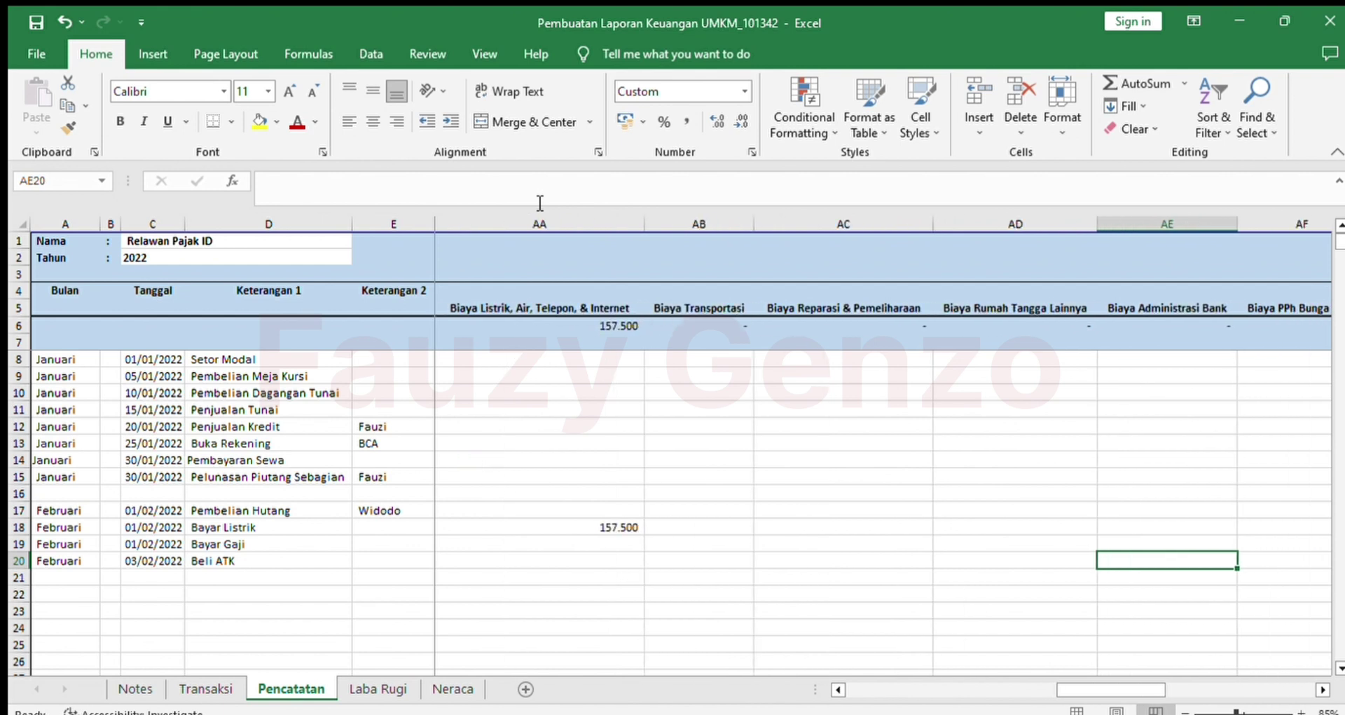
key(Left)
key(Left)
key(Left)
key(Left)
key(Left)
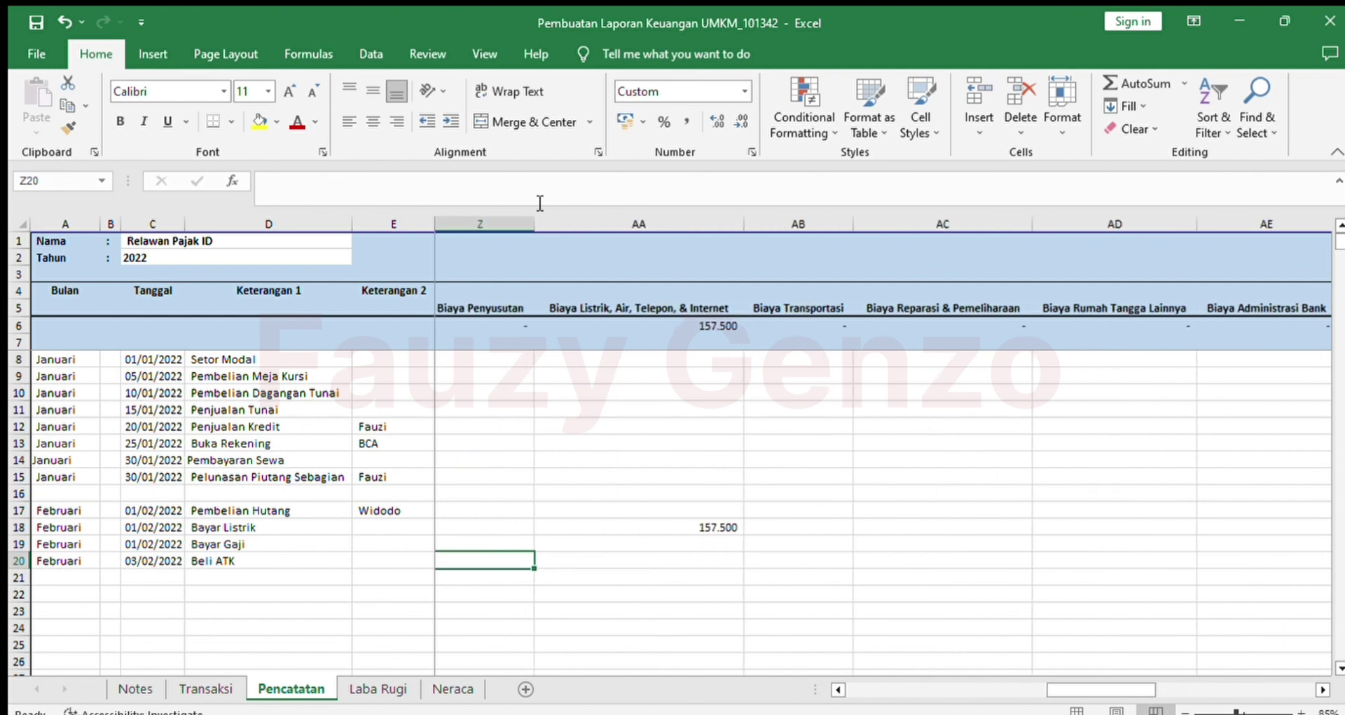
key(Left)
key(Left)
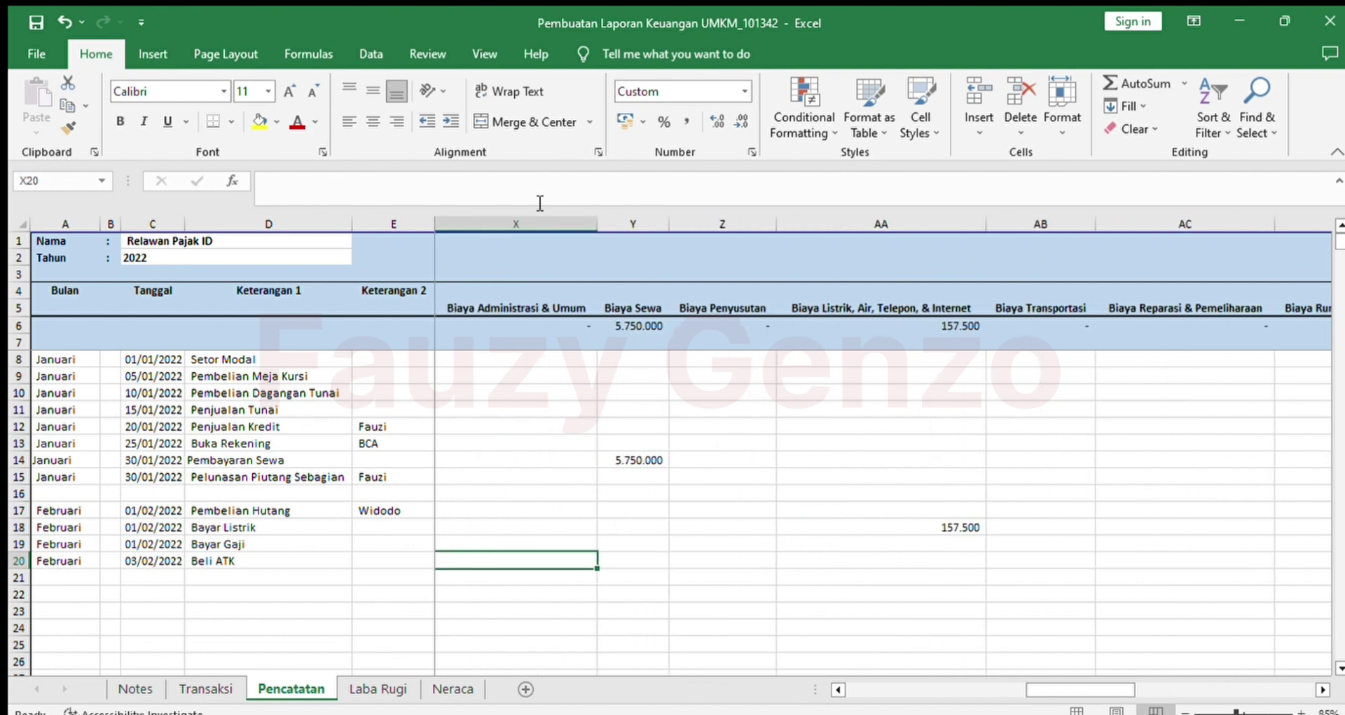
key(F2)
text(=)
key(Left)
key(Left)
key(Left)
key(Left)
key(Left)
key(Left)
key(Left)
key(Left)
key(Left)
key(Left)
key(Left)
key(Left)
key(Left)
key(Left)
key(Left)
key(Left)
key(Left)
key(Left)
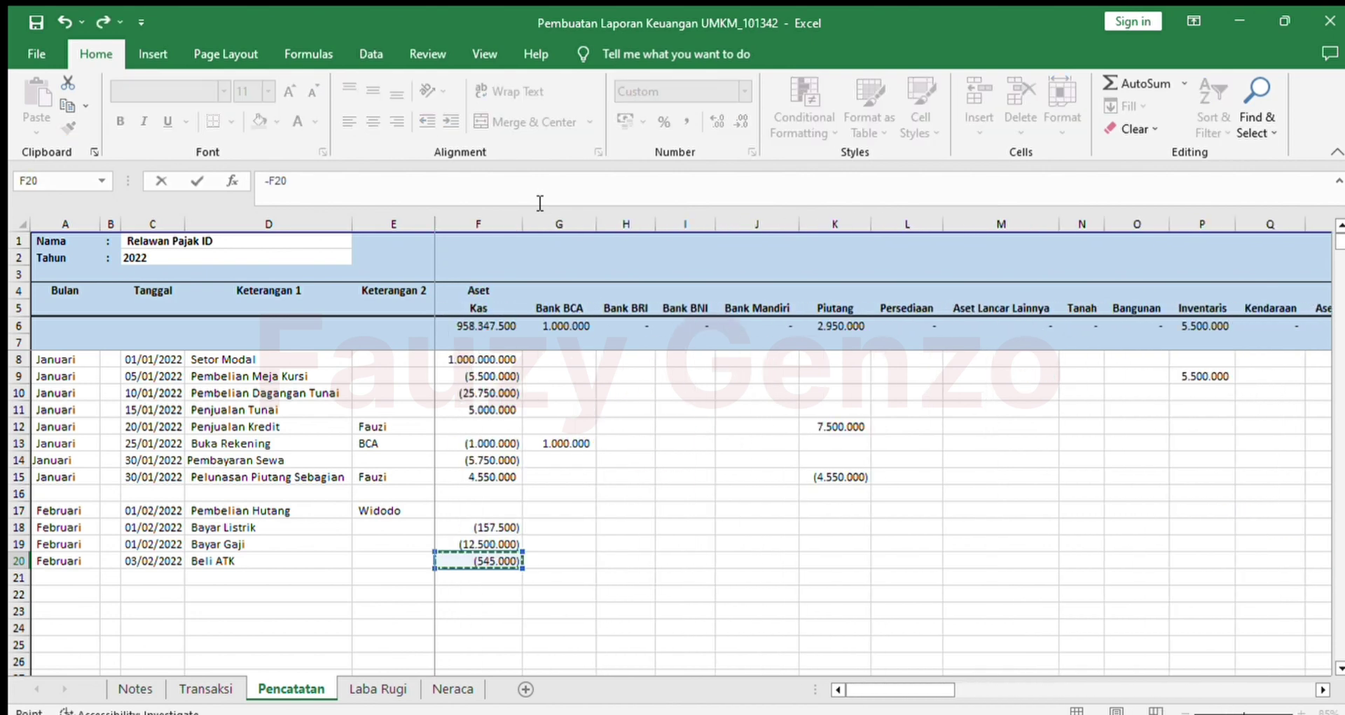
key(Return)
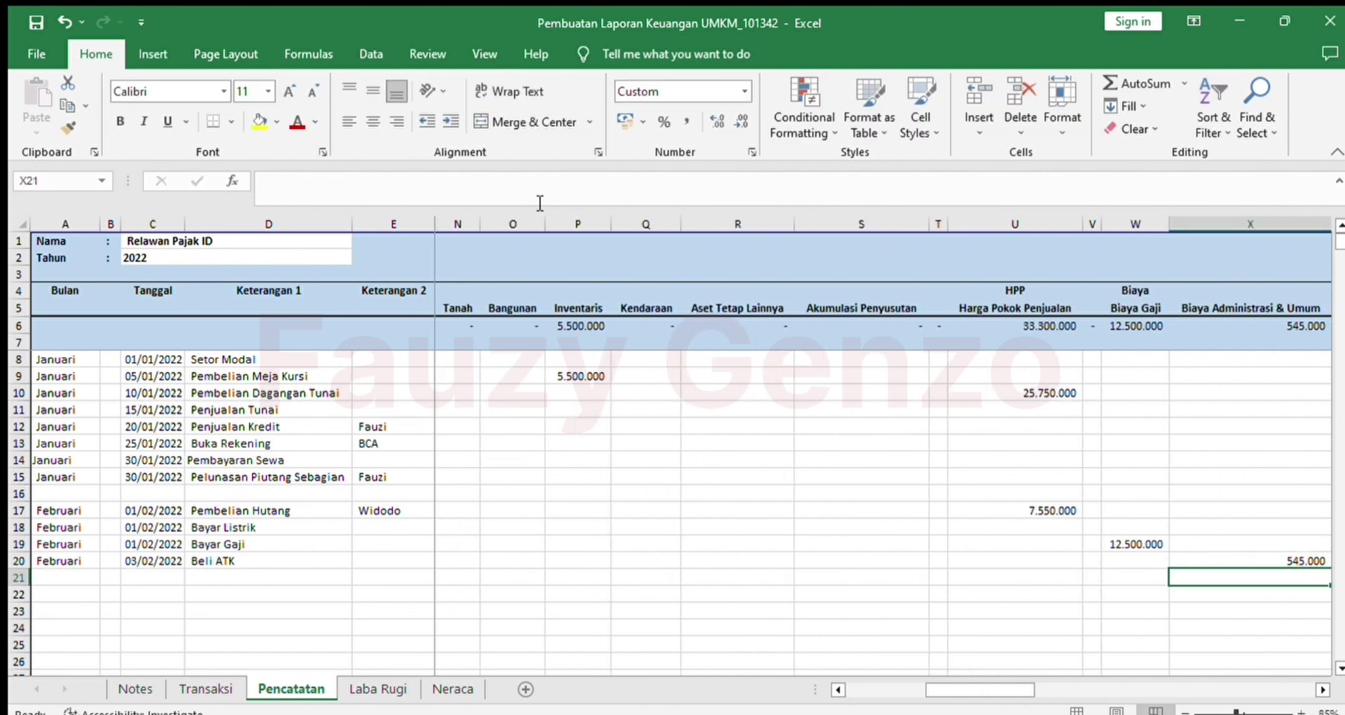
Step: Copy the 05/02/2022 Pembelian Hutang entry, A14:F14 in Transaksi, as values into row 21 of Pencatatan starting at A21
key(ctrl+Left)
key(ctrl+Page_Up)
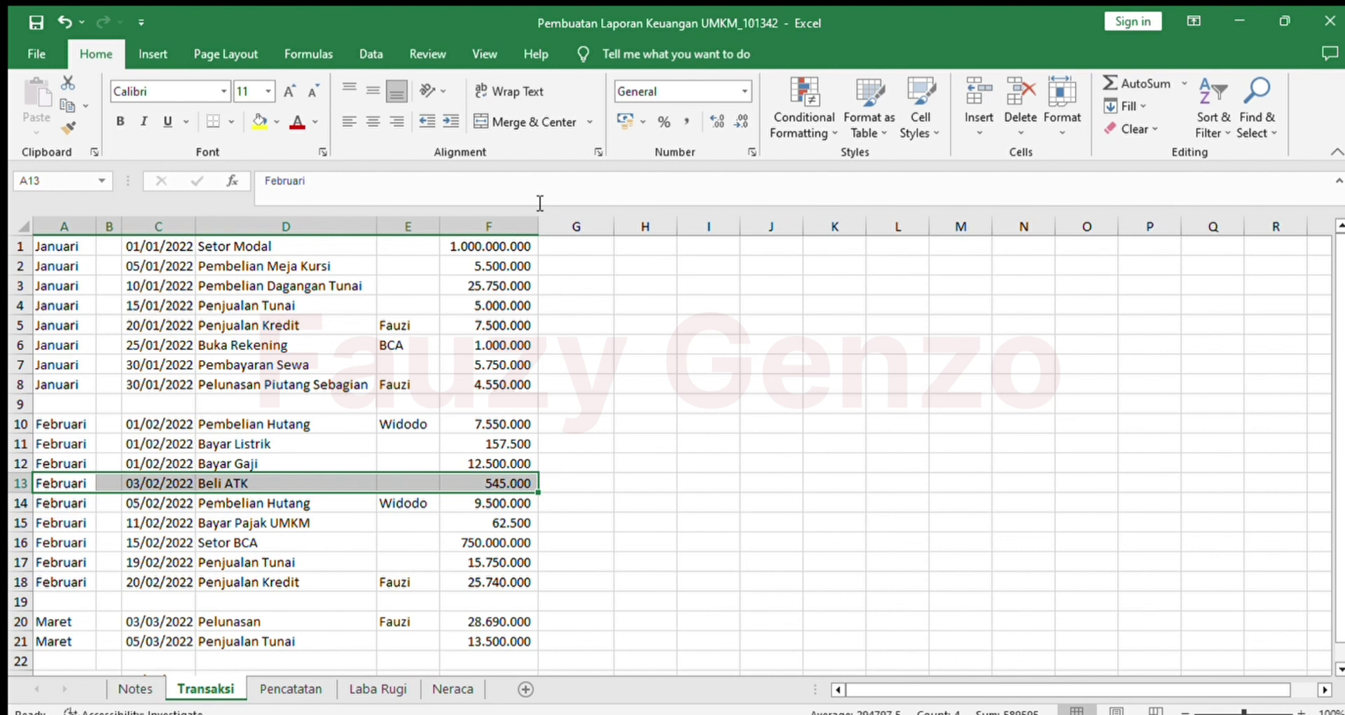
key(Down)
key(ctrl+shift+Right)
key(ctrl+shift+Right)
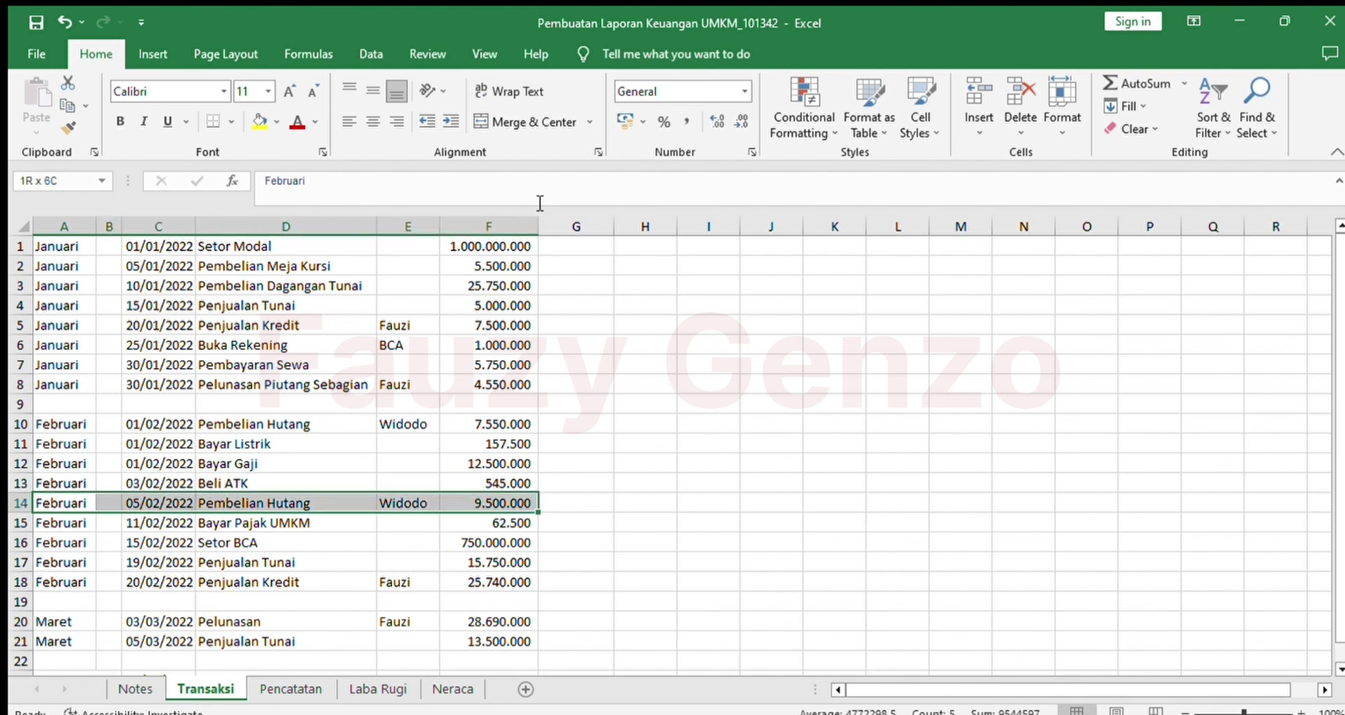
key(ctrl+c)
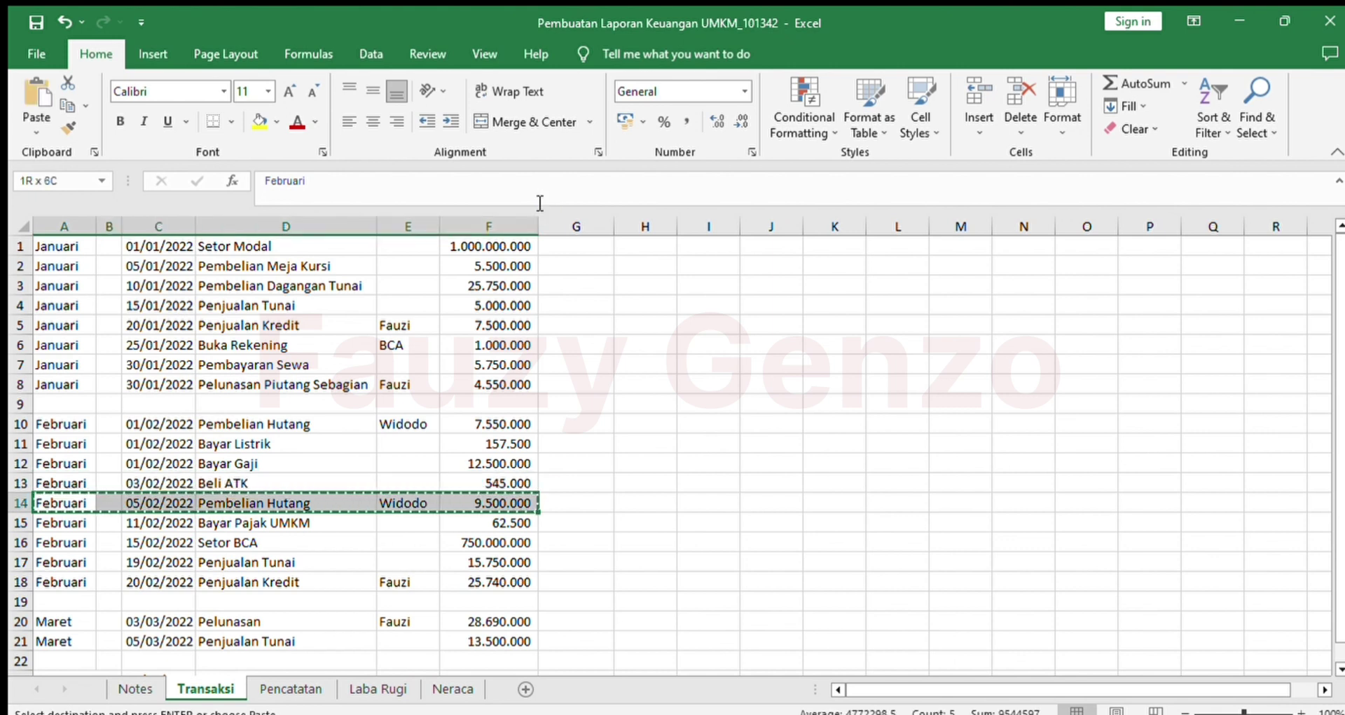
key(ctrl+Page_Down)
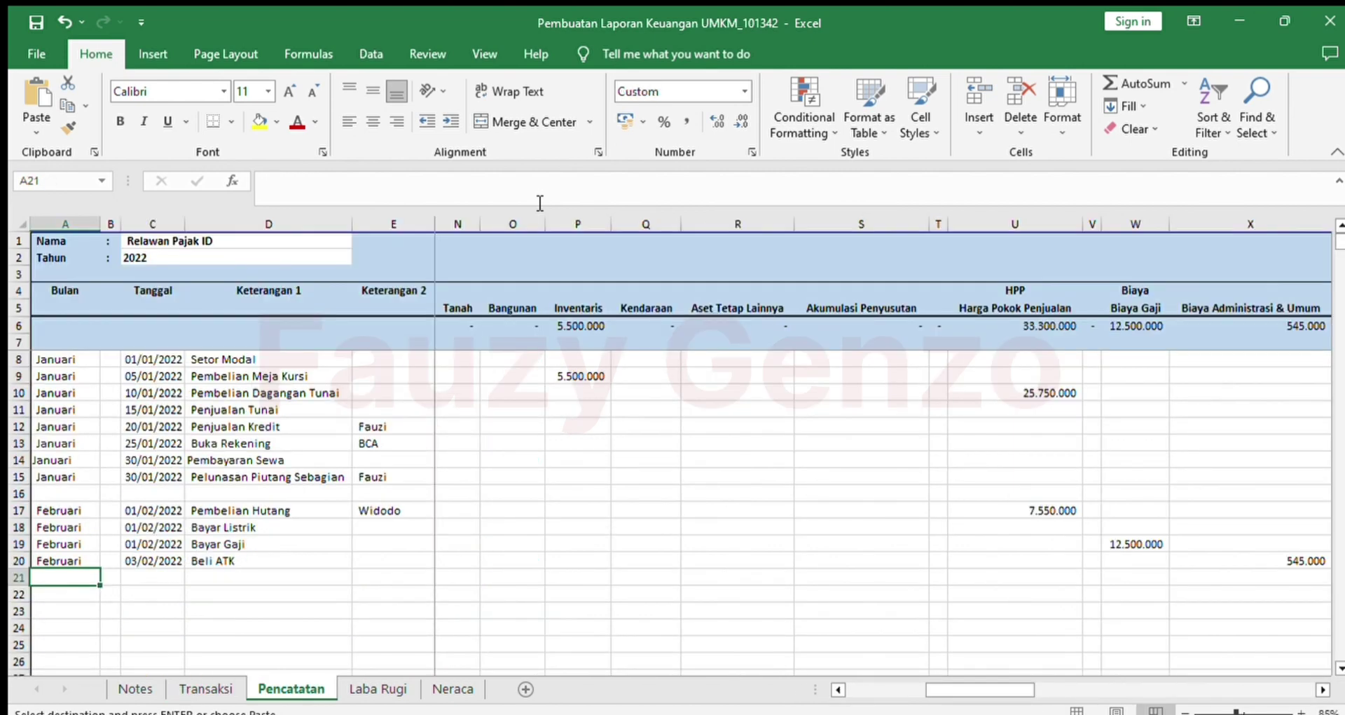
key(ctrl+alt+v)
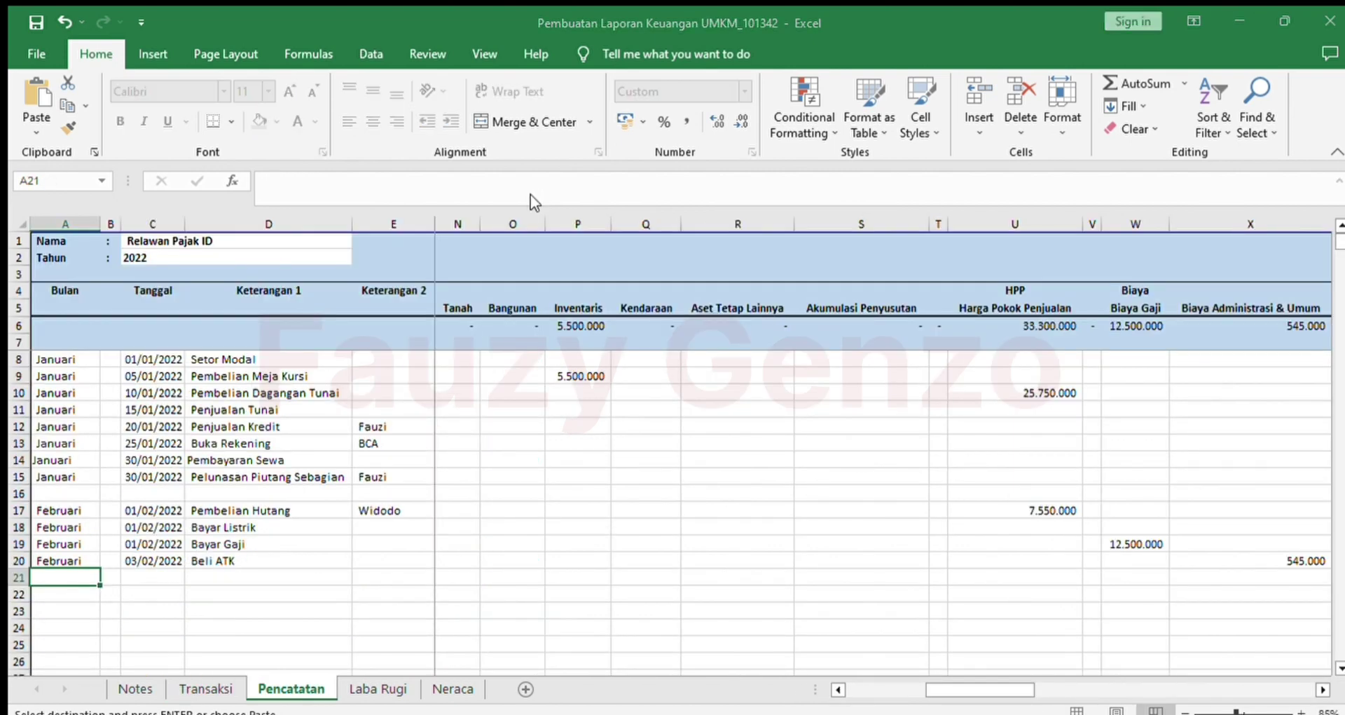
key(v)
key(Return)
Step: Copy the Pembelian Hutang amount from Kas cell F21 to Hutang Dagang cell AJ21 and clear F21
key(Right)
key(Right)
key(Right)
key(Right)
key(Right)
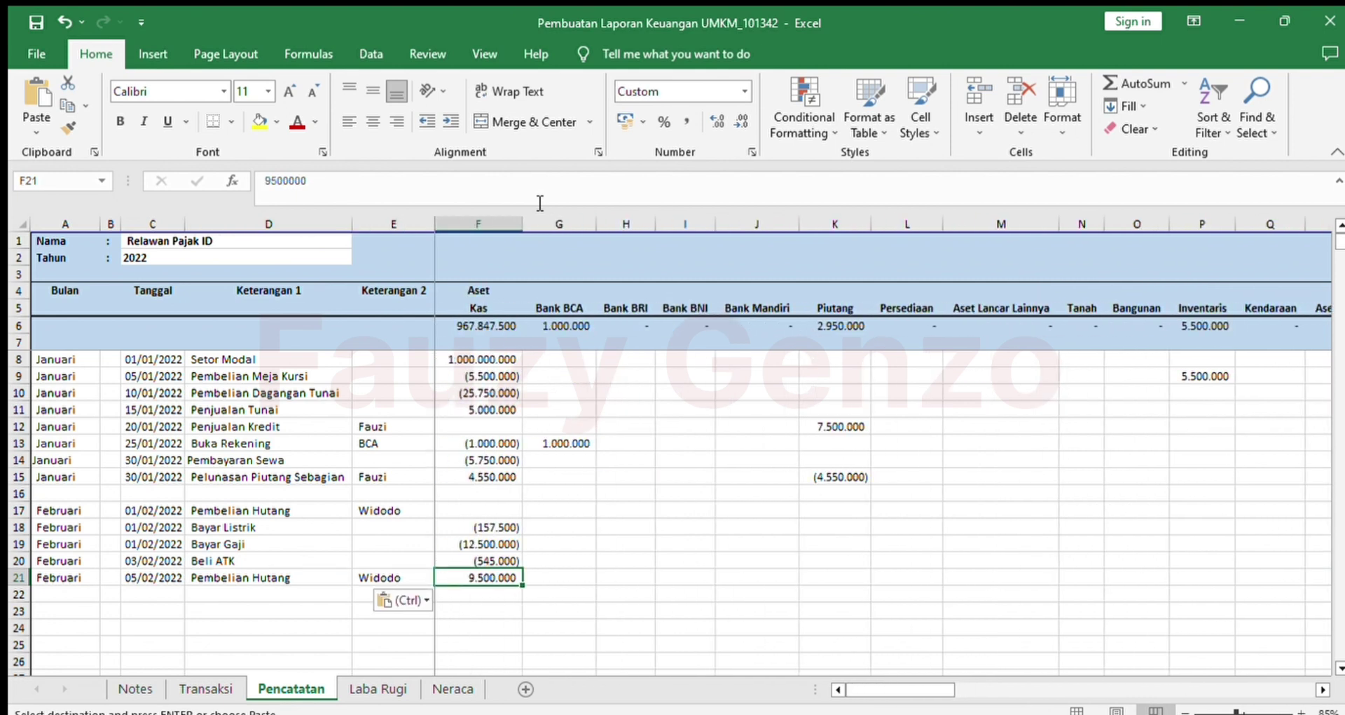
key(Right)
key(Right)
key(Right)
key(Right)
key(Right)
key(Right)
key(Right)
key(Right)
key(Right)
key(Right)
key(Right)
key(Right)
key(Right)
key(Right)
key(Right)
key(Right)
key(Right)
key(Right)
key(Right)
key(Right)
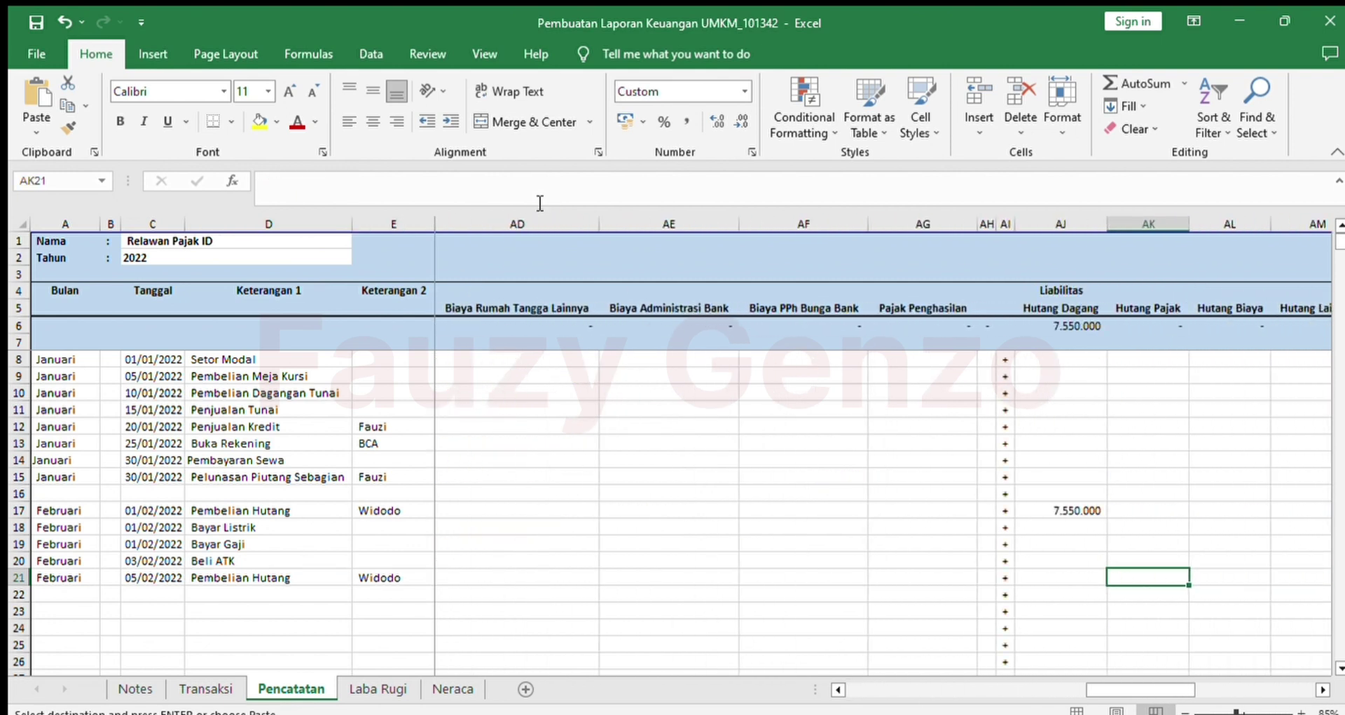
key(Left)
key(ctrl+v)
key(Left)
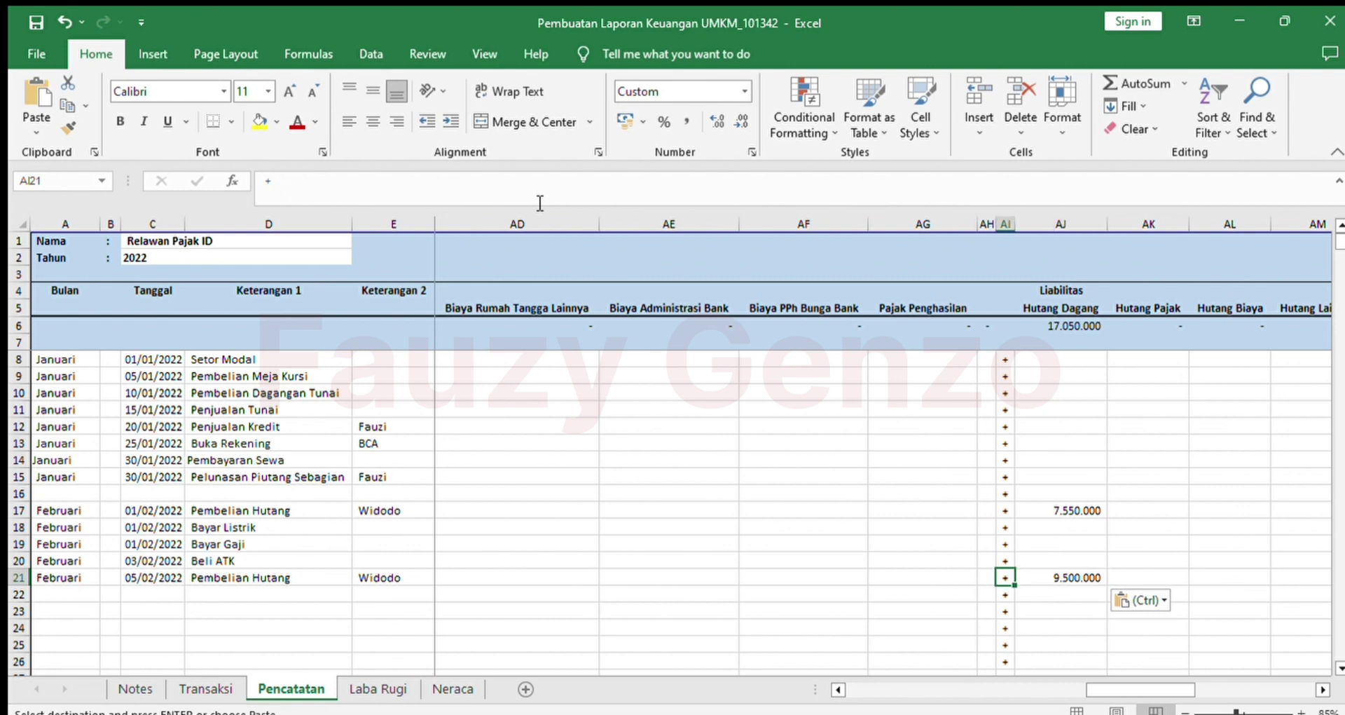
key(ctrl+Left)
key(Delete)
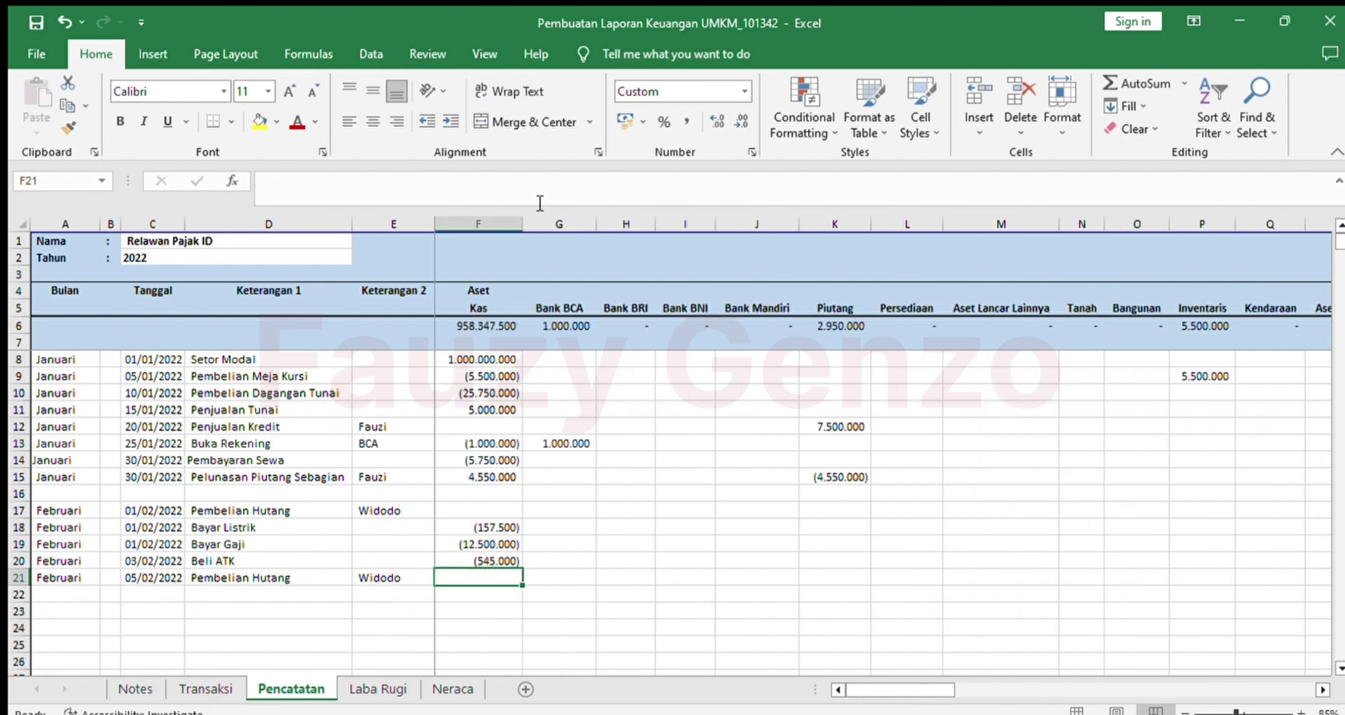
Step: Post the row 21 Pembelian Hutang amount to Harga Pokok Penjualan by entering =AJ21 in cell U21
key(Right)
key(Right)
key(Right)
key(Right)
key(Right)
key(Right)
key(Right)
key(Right)
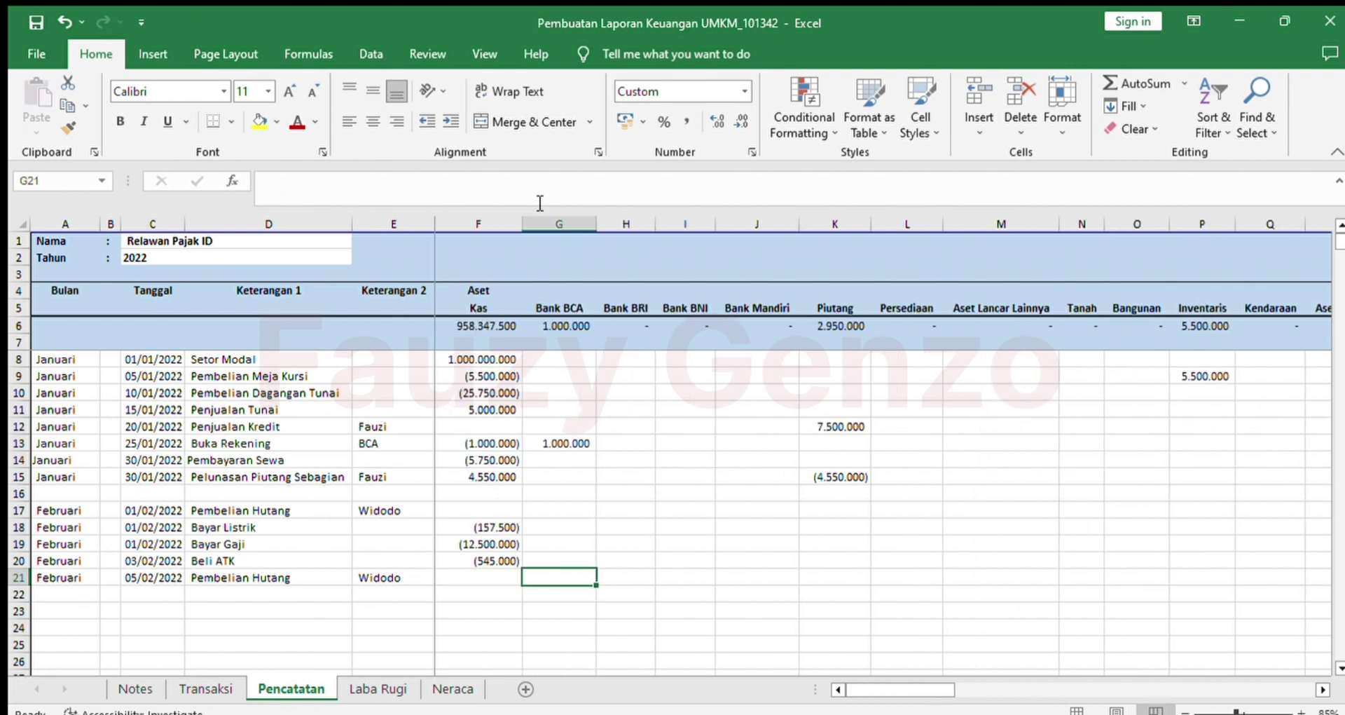
key(Right)
key(Right)
key(Right)
key(Right)
key(Right)
key(Right)
key(Right)
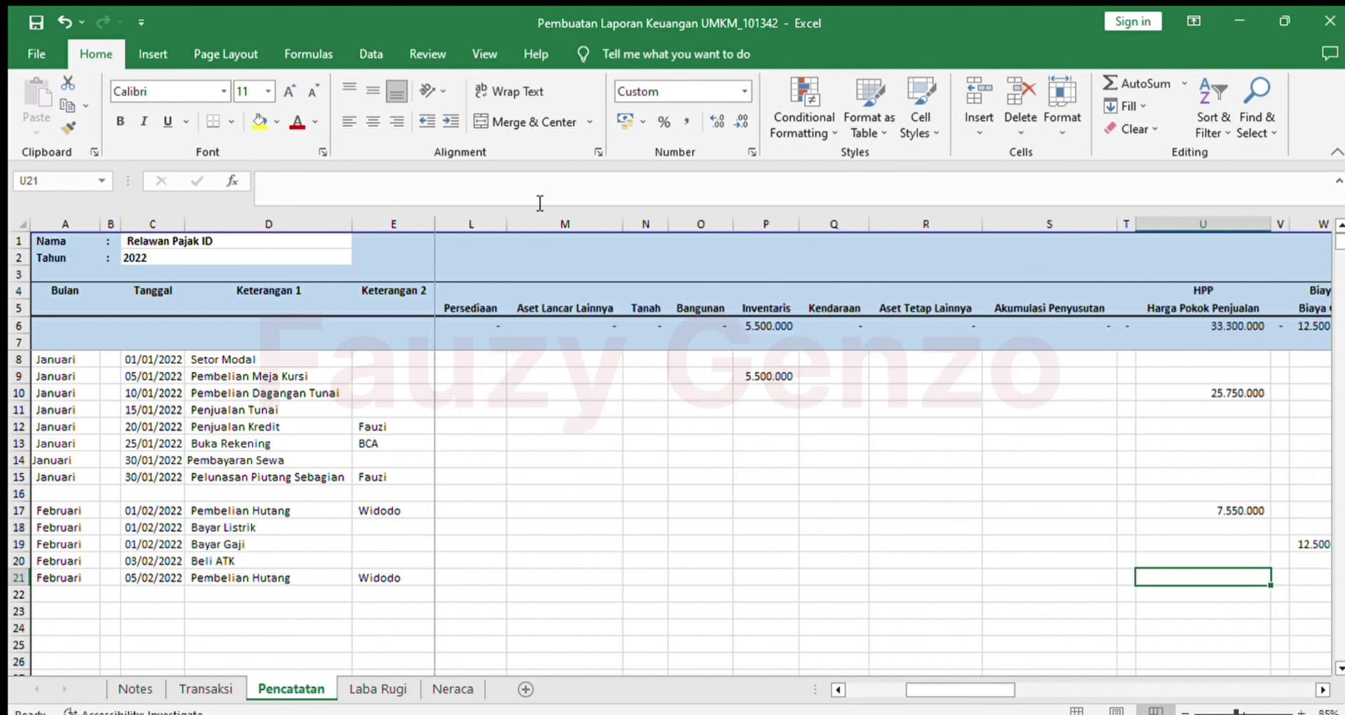
text(=)
key(Right)
key(Right)
key(Right)
key(Right)
key(Right)
key(Right)
key(Right)
key(Right)
key(Right)
key(Right)
key(Right)
key(Right)
key(Right)
key(Right)
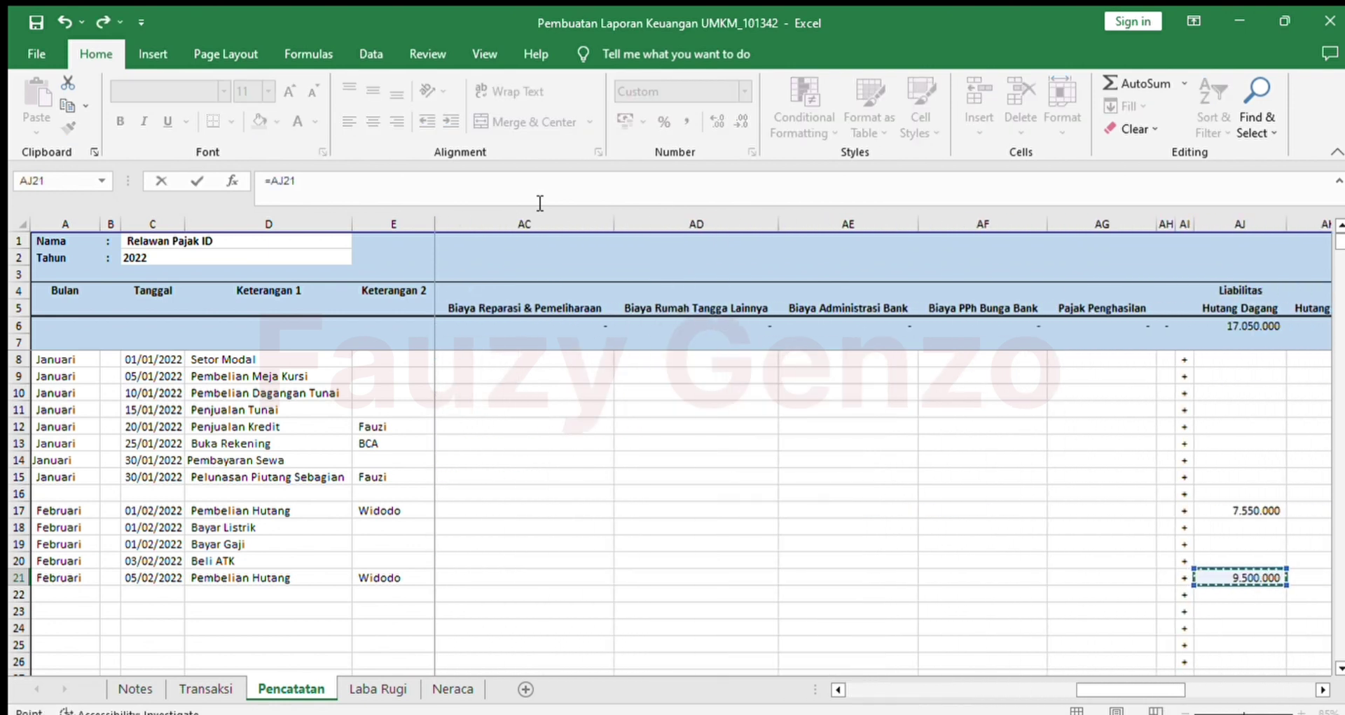
key(Return)
key(Up)
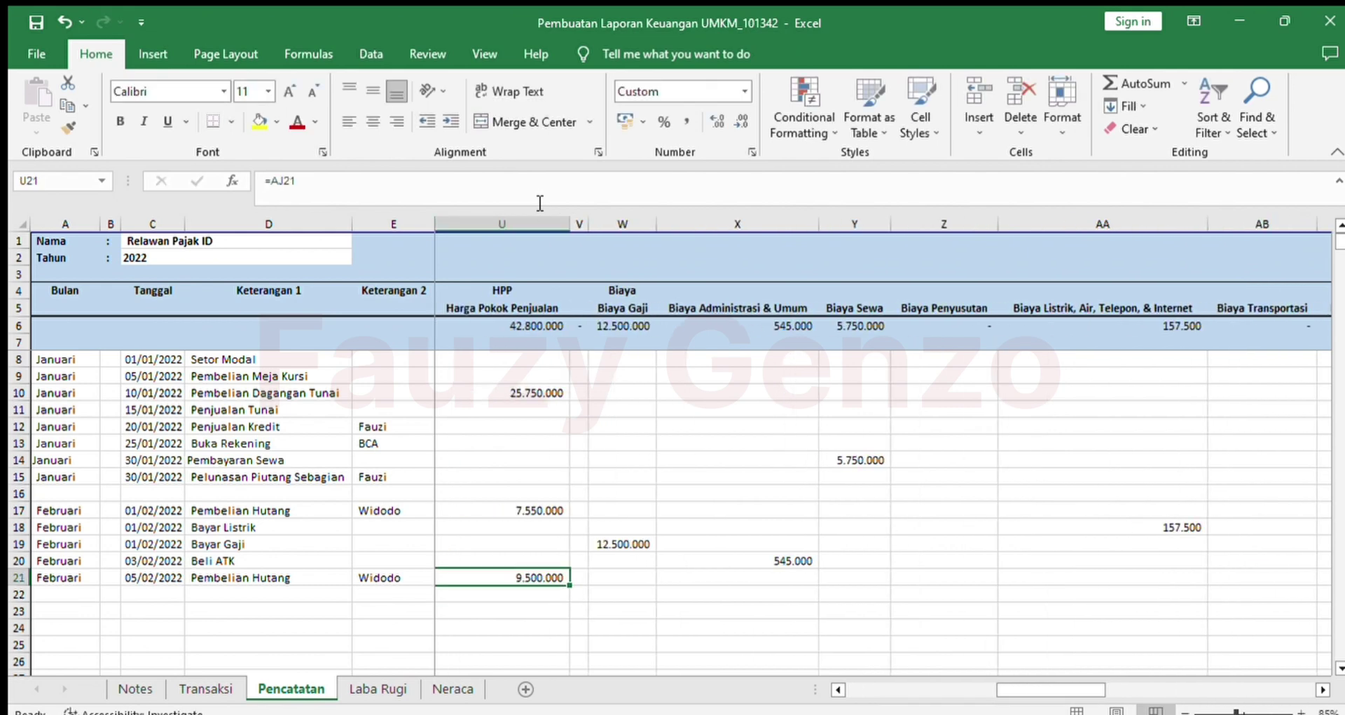
Step: Copy the whole Bayar Pajak UMKM entry, A15:F15 in Transaksi, into row 22 of Pencatatan starting at A22
key(Down)
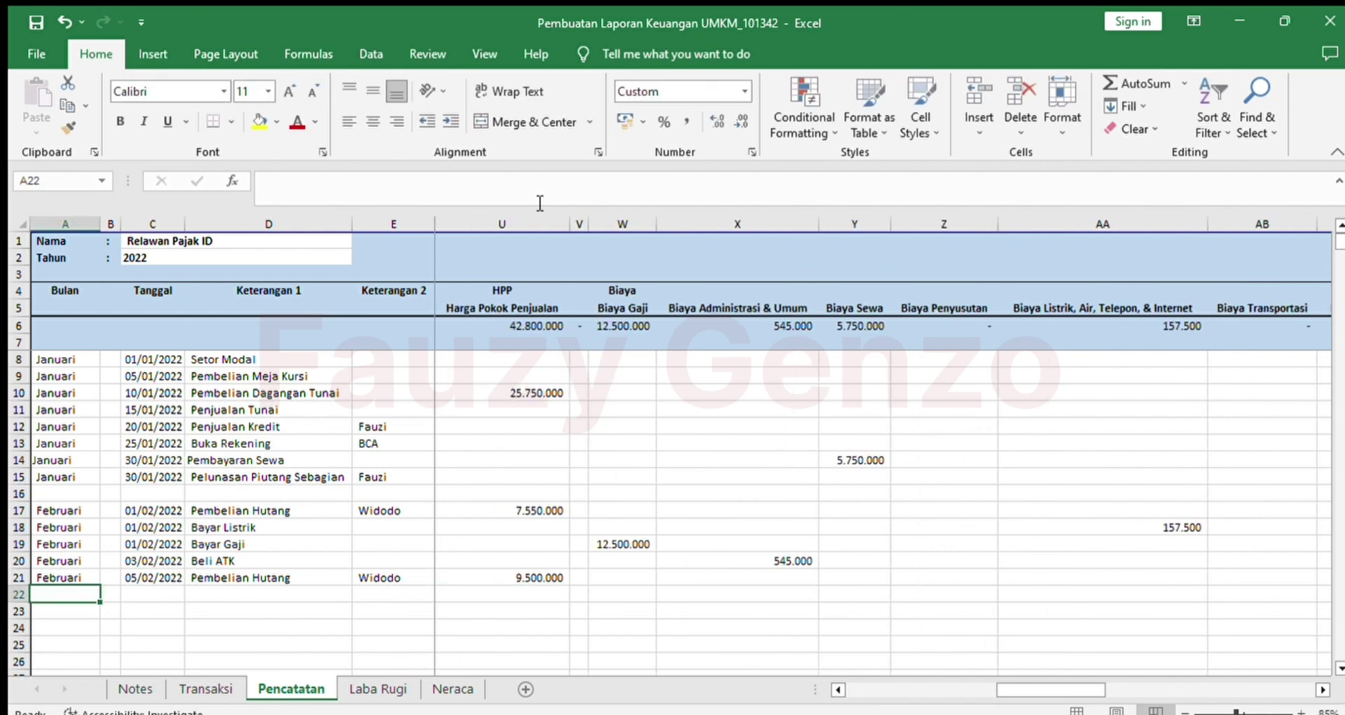
key(ctrl+Page_Up)
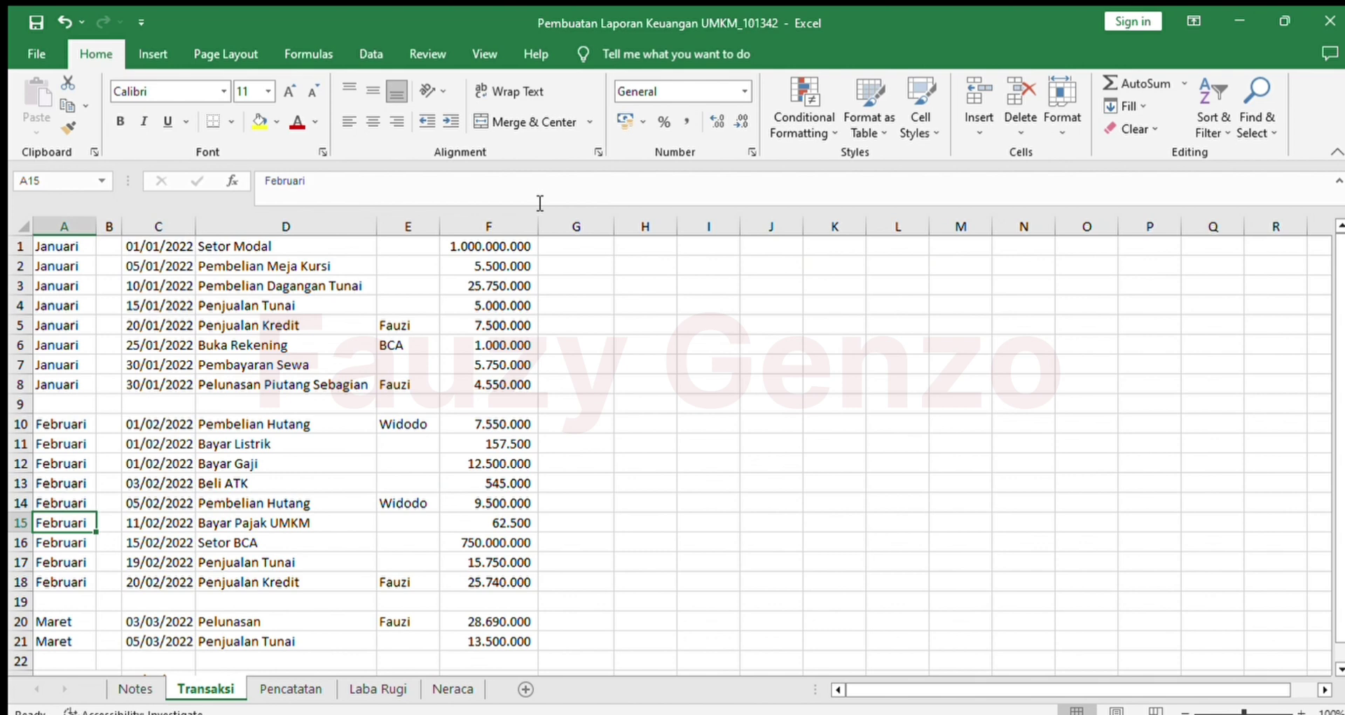
key(shift+Right)
key(shift+Right)
key(shift+Right)
key(shift+Right)
key(shift+Right)
key(ctrl+c)
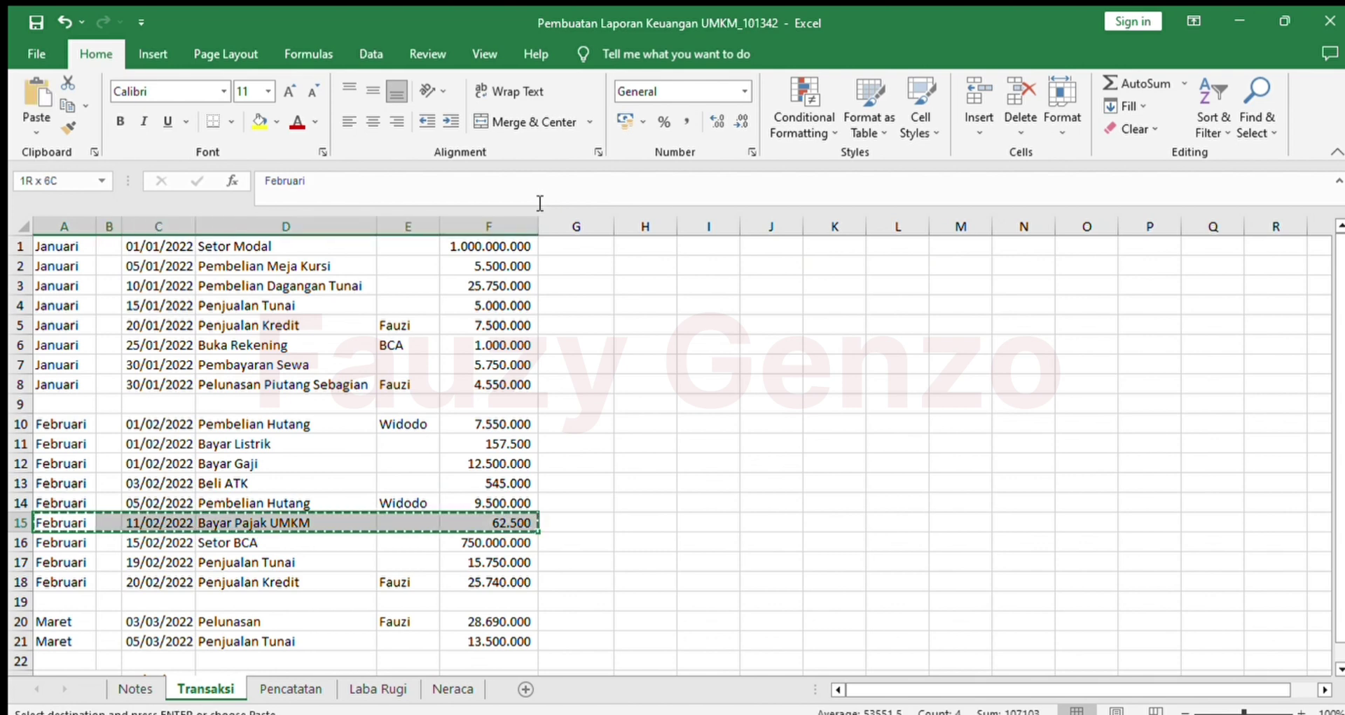
key(ctrl+Page_Down)
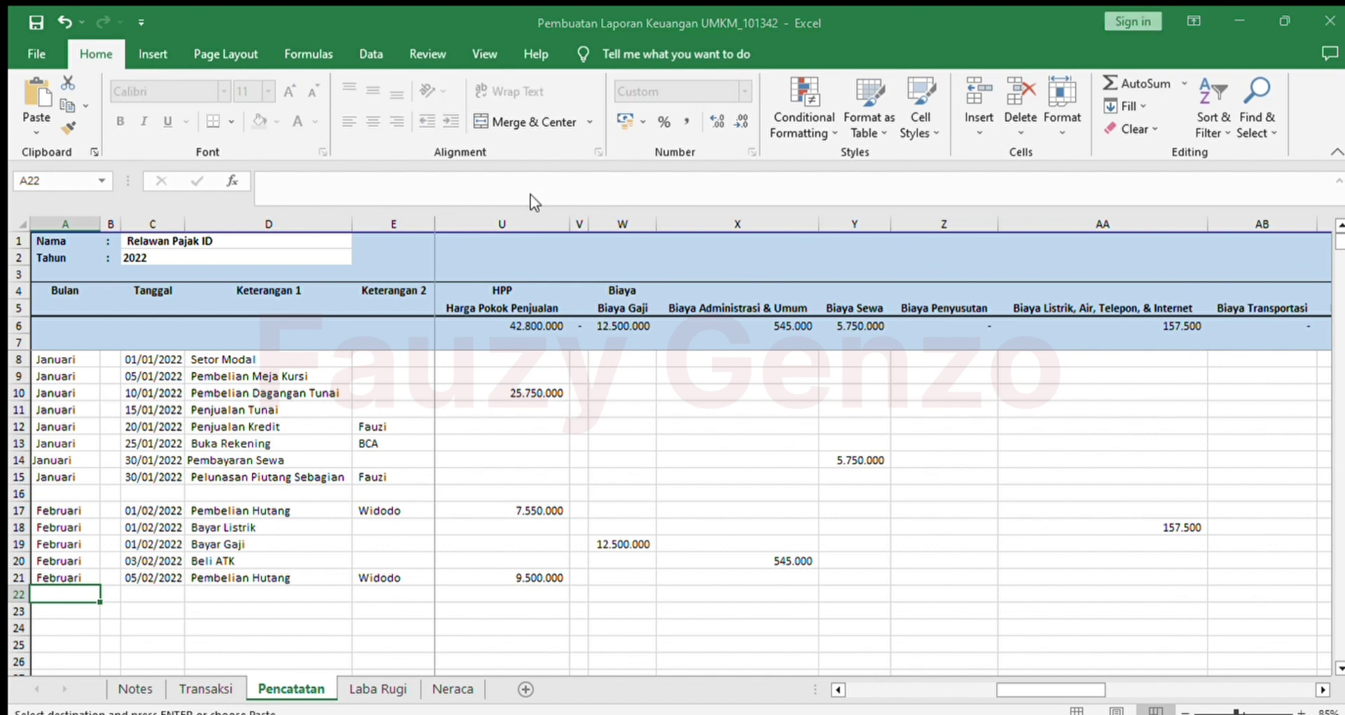
key(shift+Right)
key(shift+Right)
key(shift+Right)
key(shift+Right)
key(ctrl+v)
Step: Make the Bayar Pajak UMKM amount an outflow by setting Kas cell F22 to -62500
key(Right)
key(Right)
key(Right)
key(Right)
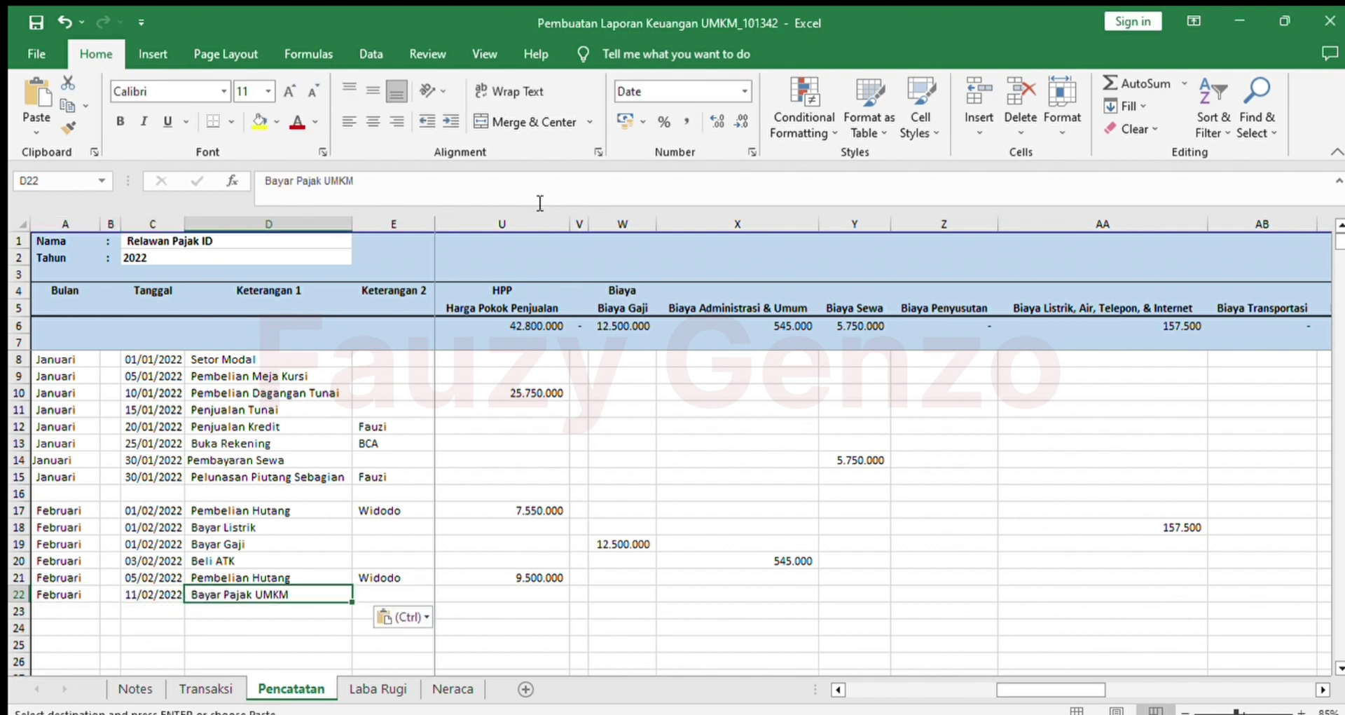
key(Right)
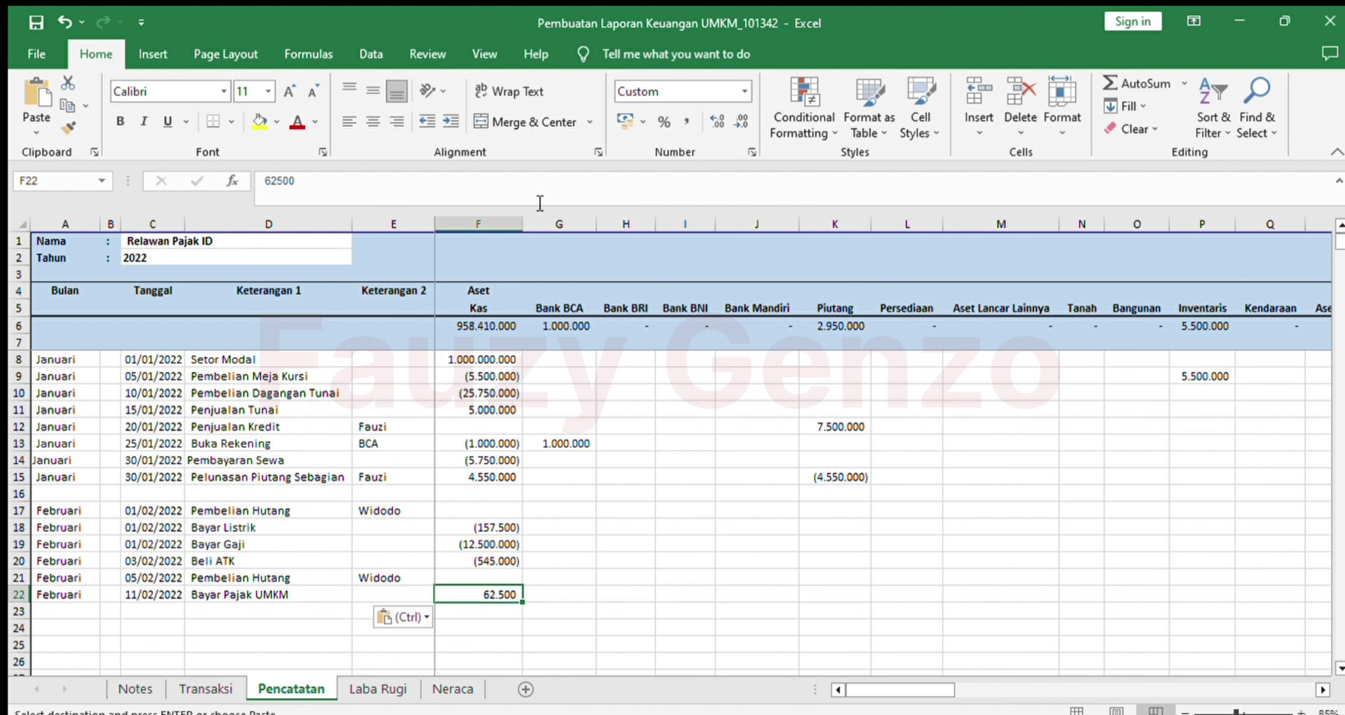
click(558, 182)
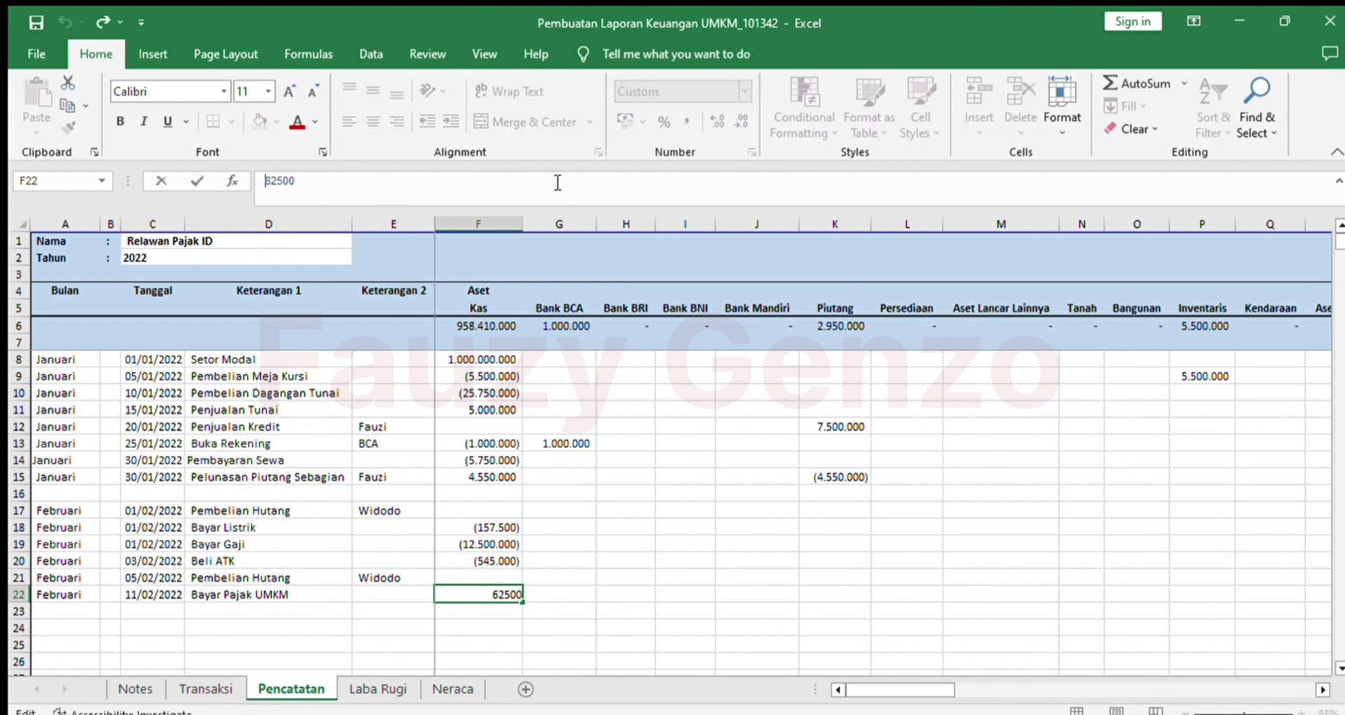
key(Home)
text(-)
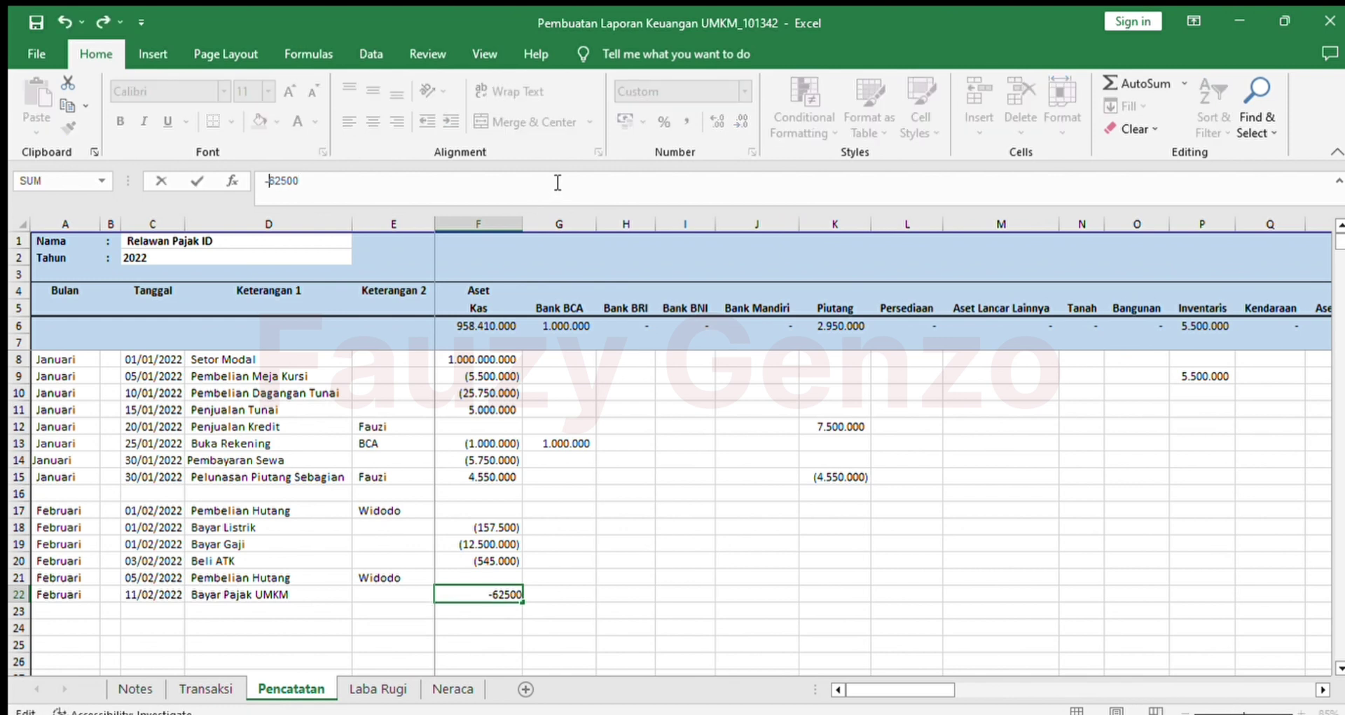
key(Return)
key(Up)
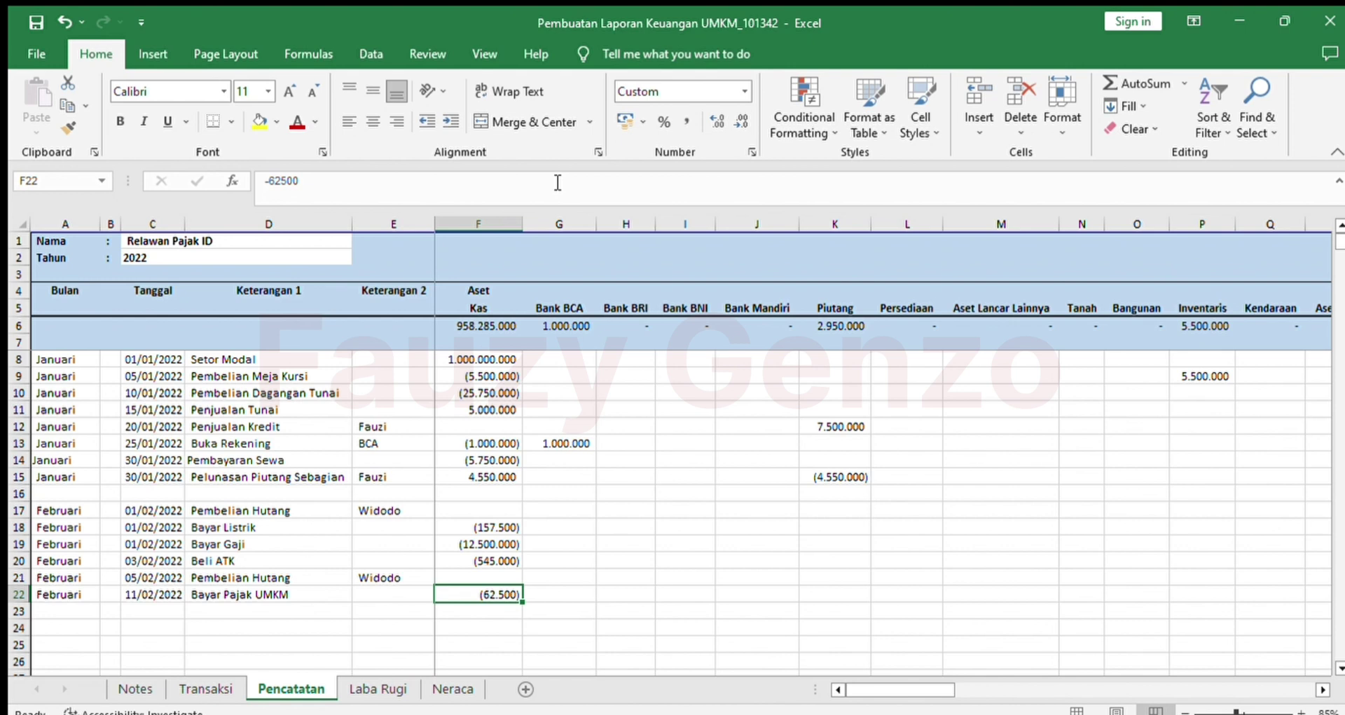
Step: Move the Bayar Pajak UMKM outflow from Kas cell F22 to Bank BCA cell G22
key(ctrl+x)
key(Right)
key(ctrl+v)
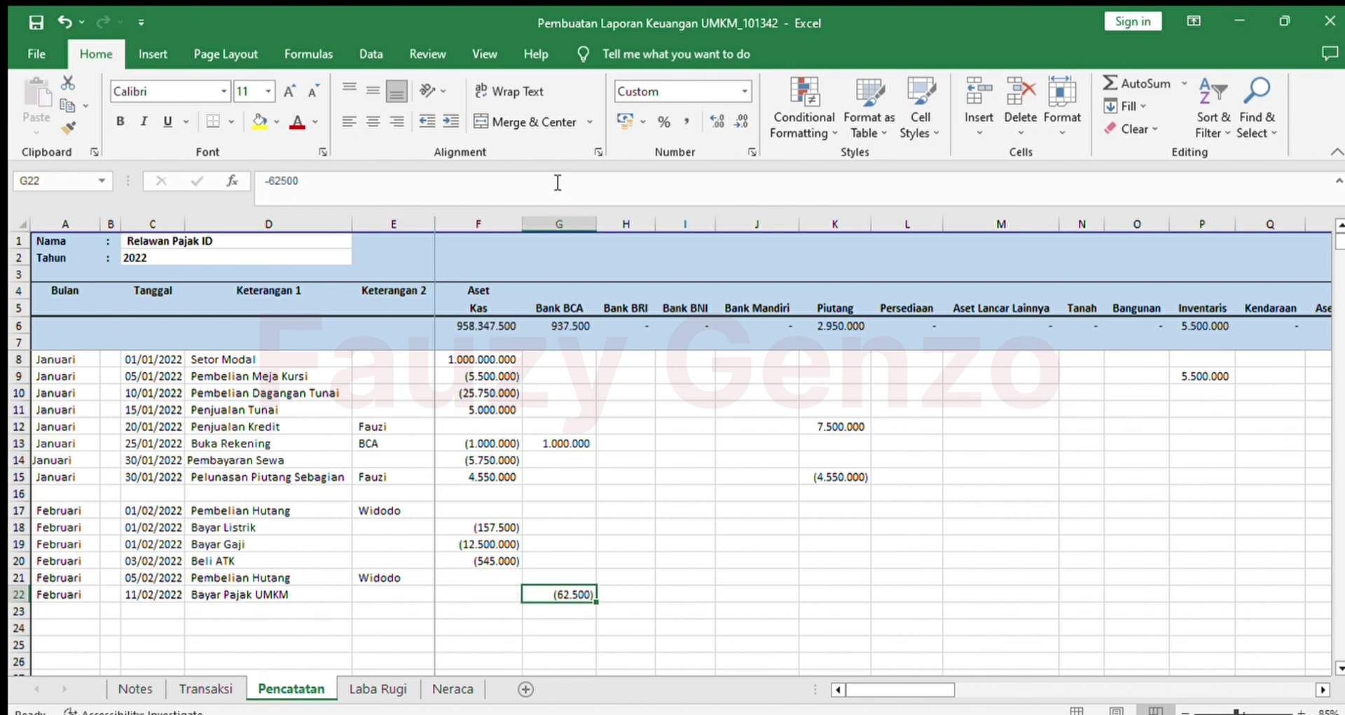
Step: Look across the row 22 account columns as far as Pajak Penghasilan and return to Bank BCA cell G22
key(Right)
key(Right)
key(Right)
key(Right)
key(Right)
key(Right)
key(Right)
key(Right)
key(Right)
key(Right)
key(Right)
key(Right)
key(Right)
key(Right)
key(Right)
key(Right)
key(Right)
key(Right)
key(Right)
key(Right)
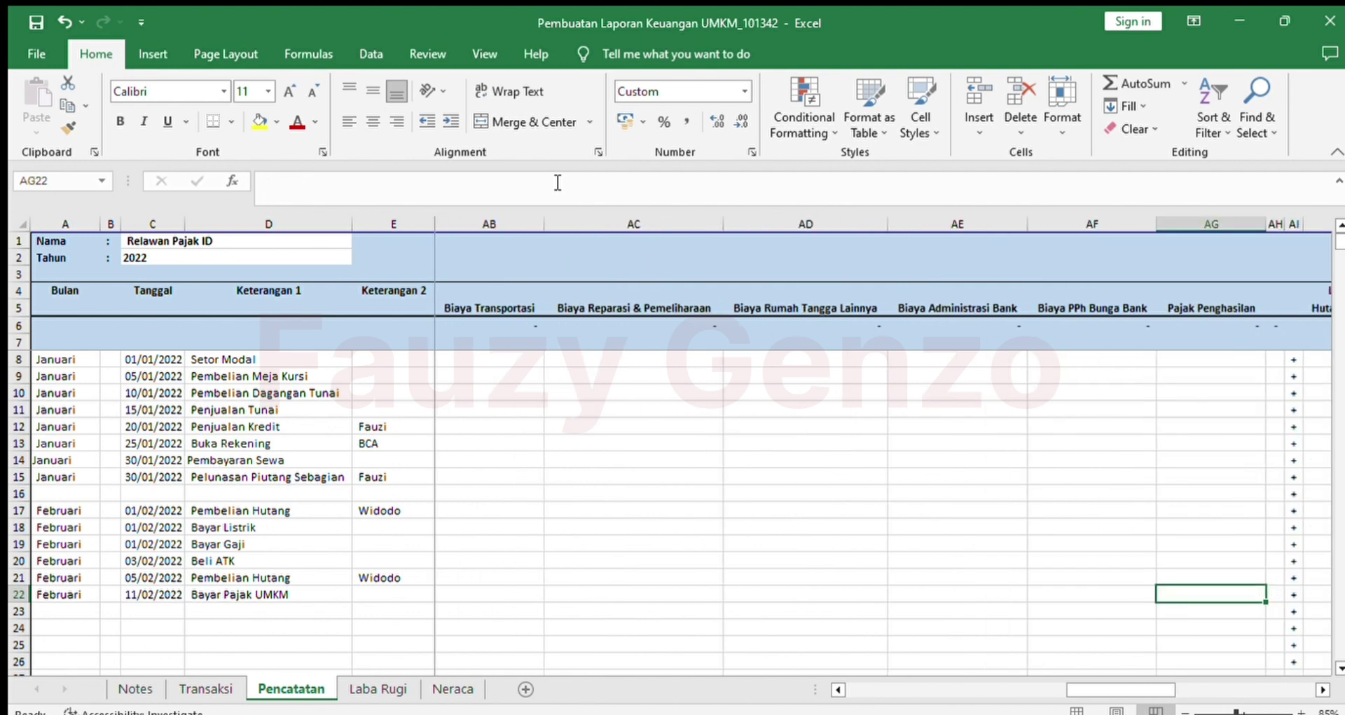
key(Left)
key(Left)
key(Left)
key(Left)
key(Left)
key(Left)
key(Left)
key(Left)
key(Left)
key(Left)
key(Left)
key(Left)
key(Left)
key(Left)
key(Left)
key(Left)
key(Left)
key(Left)
key(Left)
key(Left)
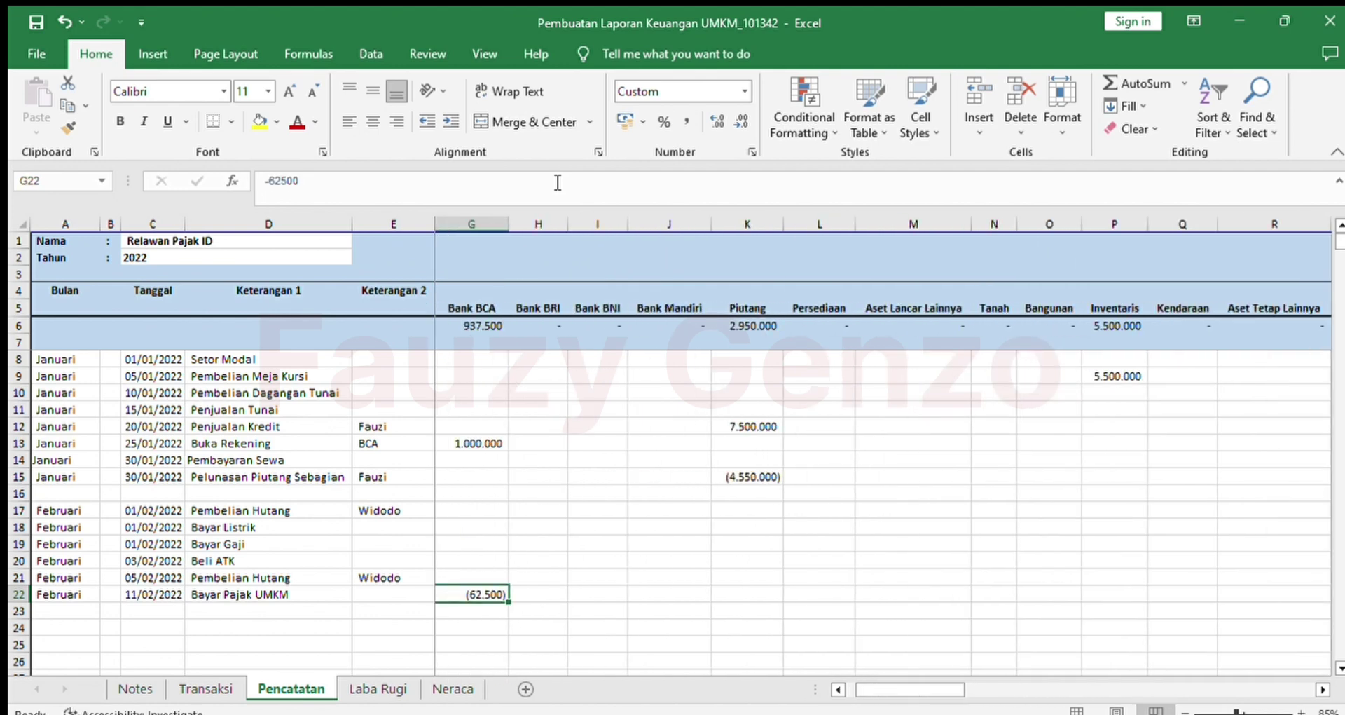
Step: Undo the last cell move and transfer only the value -62500 from Kas cell F22 to Bank BCA cell G22
key(ctrl+x)
key(Left)
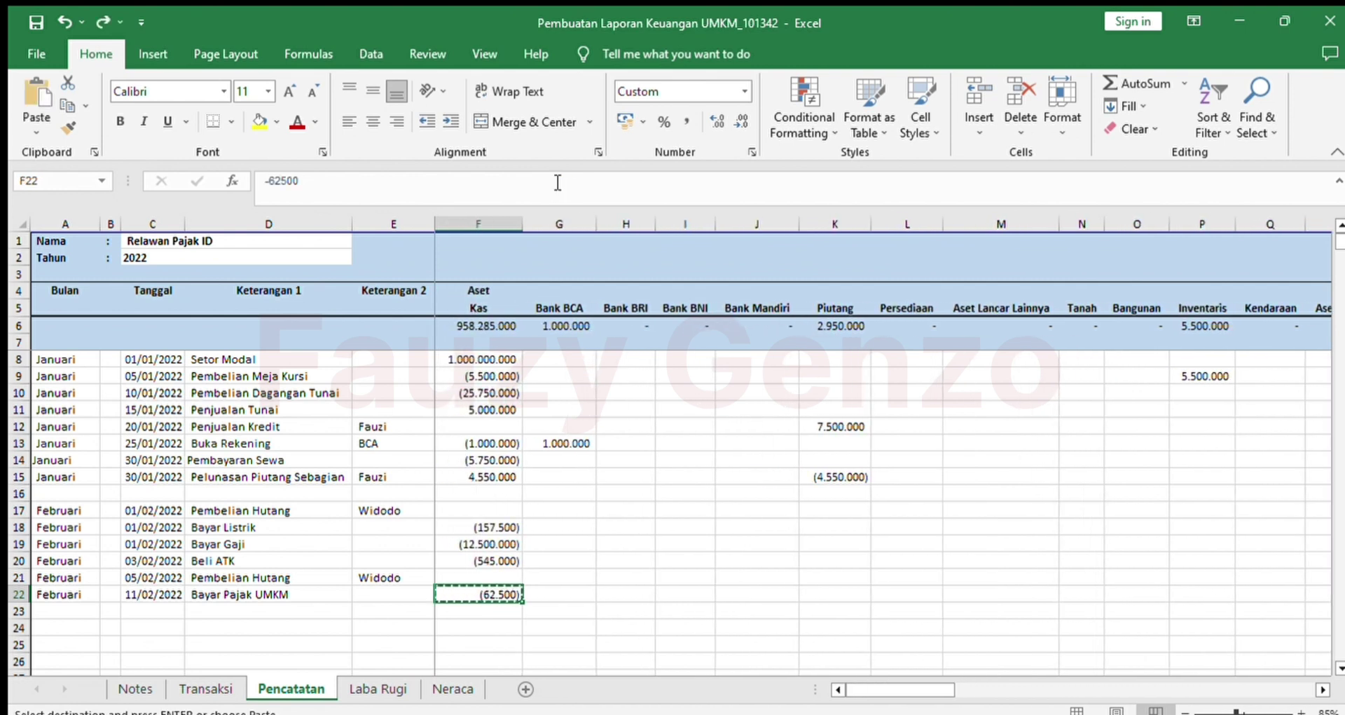
click(558, 182)
key(shift+Left)
key(shift+Left)
key(shift+Left)
key(shift+Left)
key(shift+Left)
key(shift+Left)
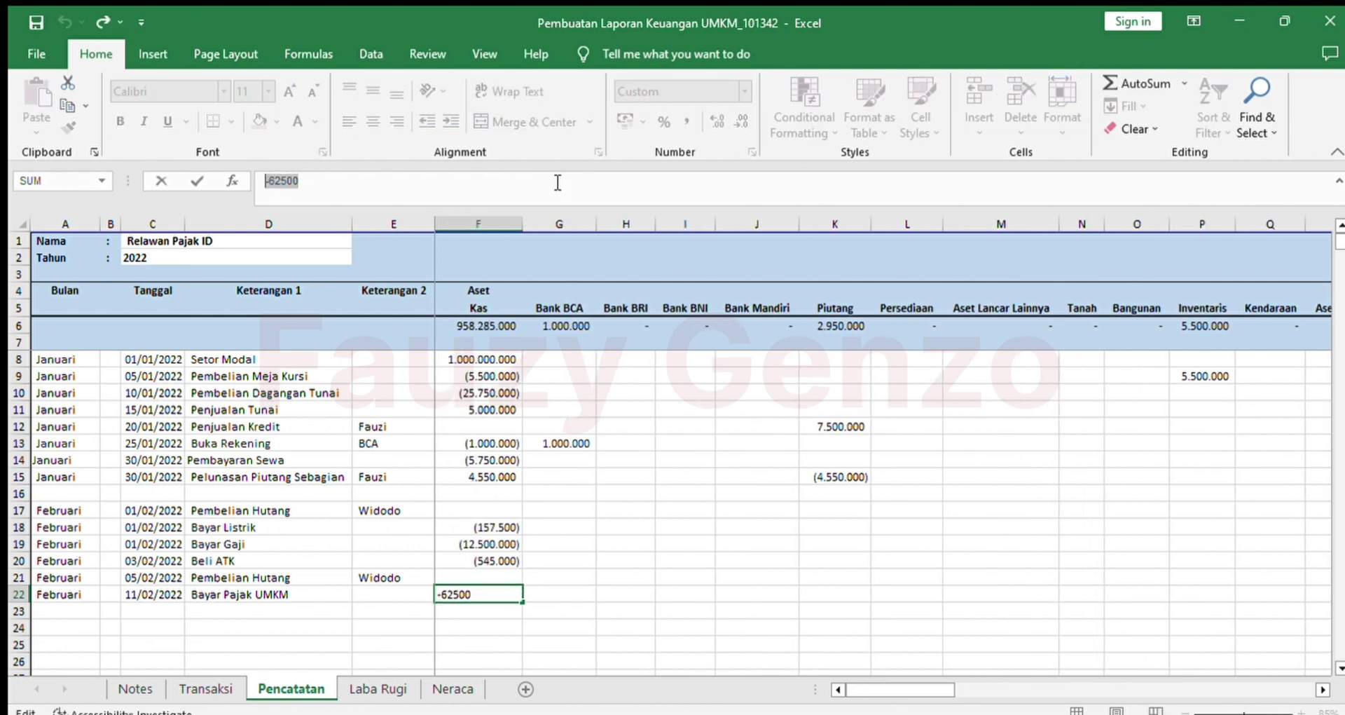
key(ctrl+x)
key(Tab)
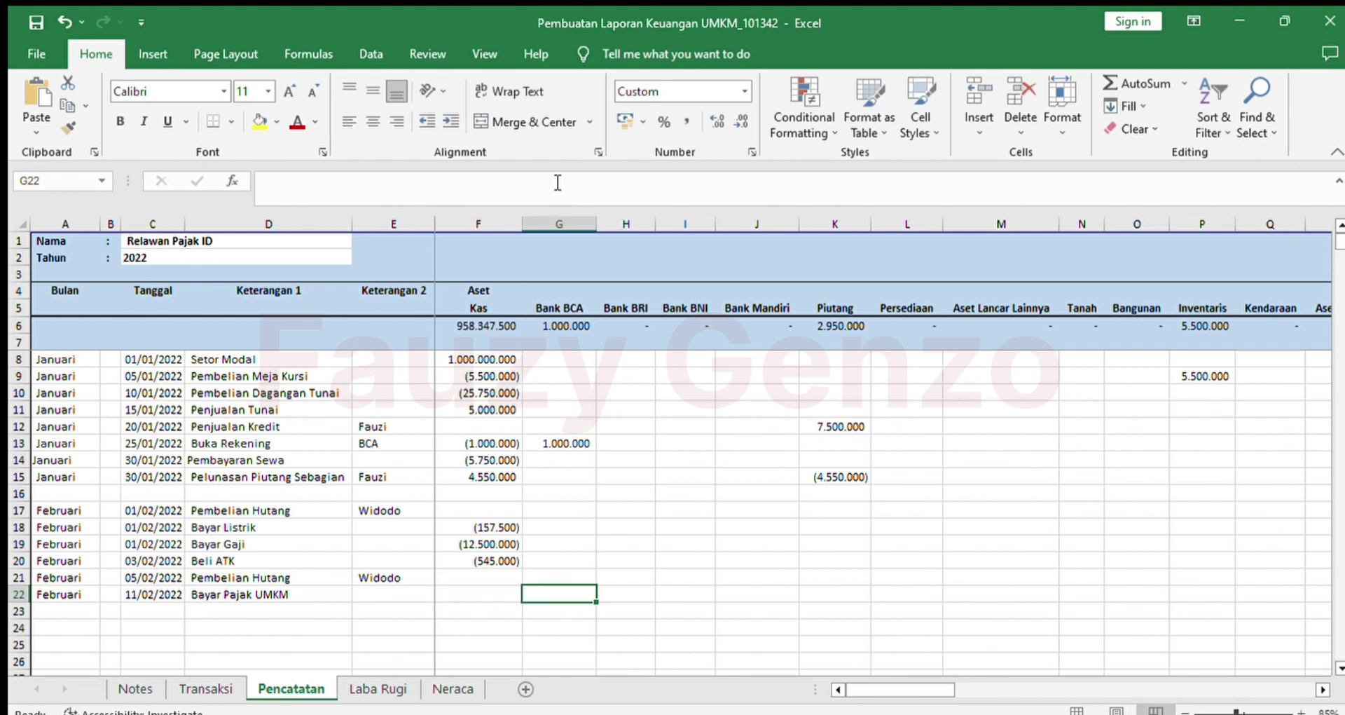
key(ctrl+v)
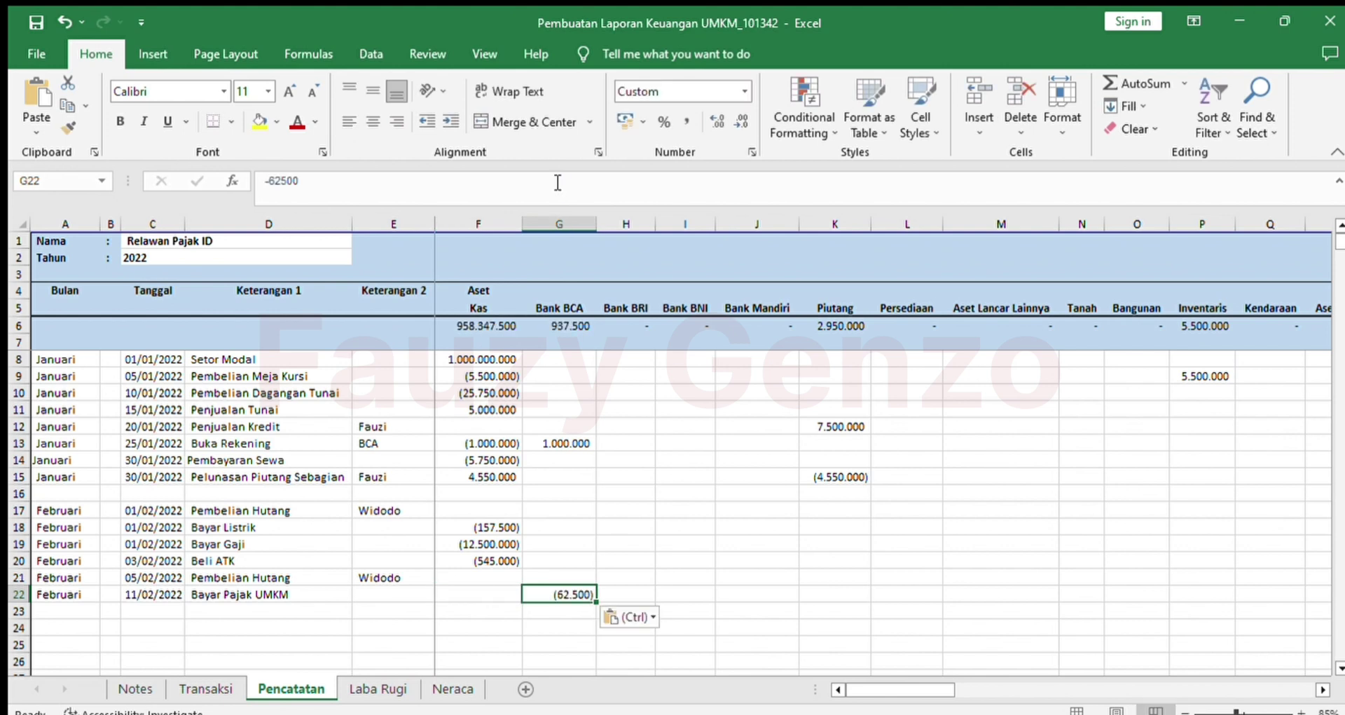
Step: Post the Bayar Pajak UMKM amount to Pajak Penghasilan by entering the formula -G22 in cell AG22
key(Right)
key(Right)
key(Right)
key(Right)
key(Right)
key(Right)
key(Right)
key(Right)
key(Right)
key(Right)
key(Right)
key(Right)
key(Right)
key(Right)
key(Right)
key(Right)
key(Right)
key(Right)
key(Right)
key(Right)
key(Left)
key(Left)
key(Left)
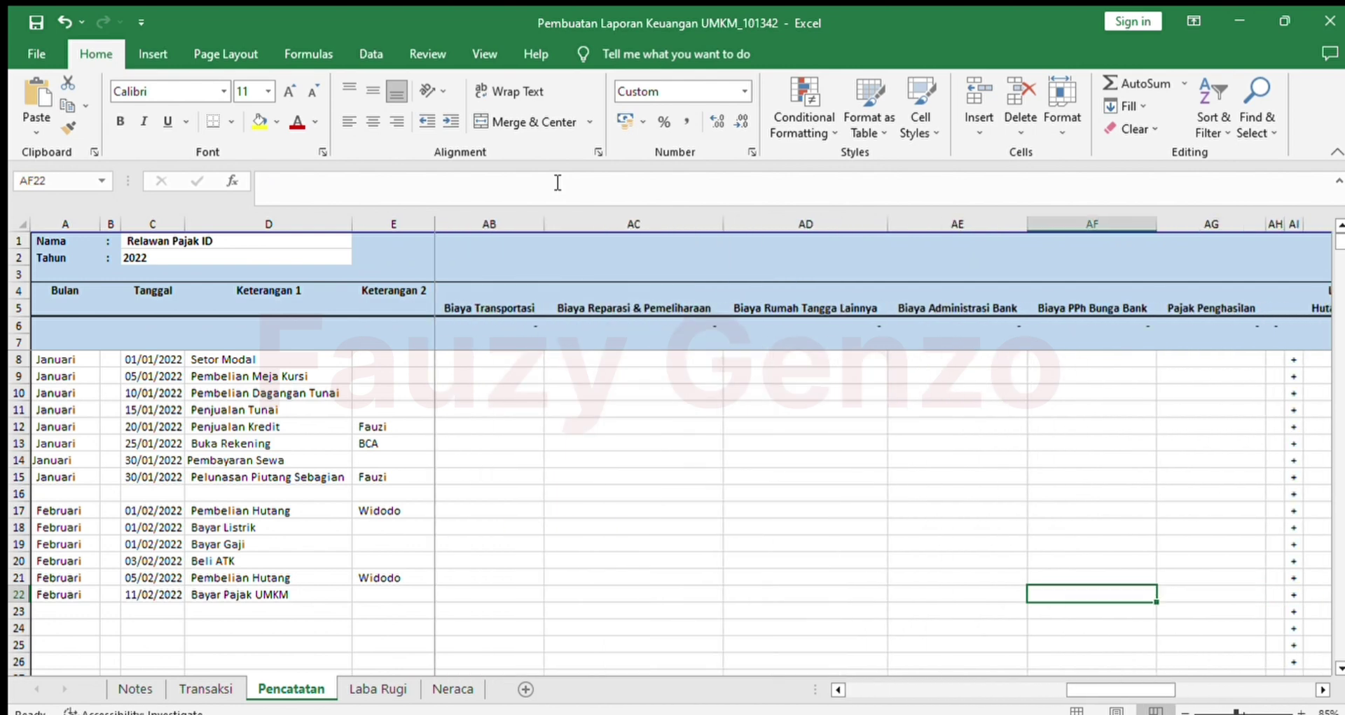
key(Right)
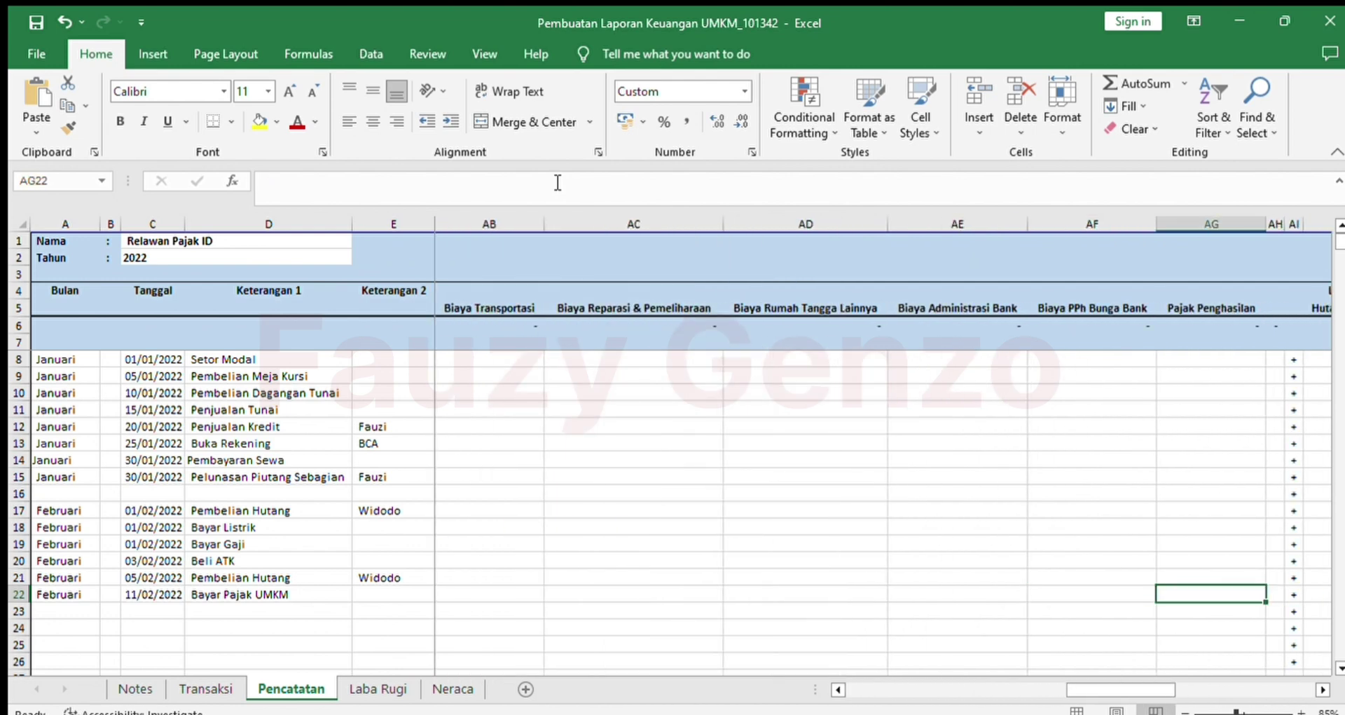
text(-)
key(ctrl+Left)
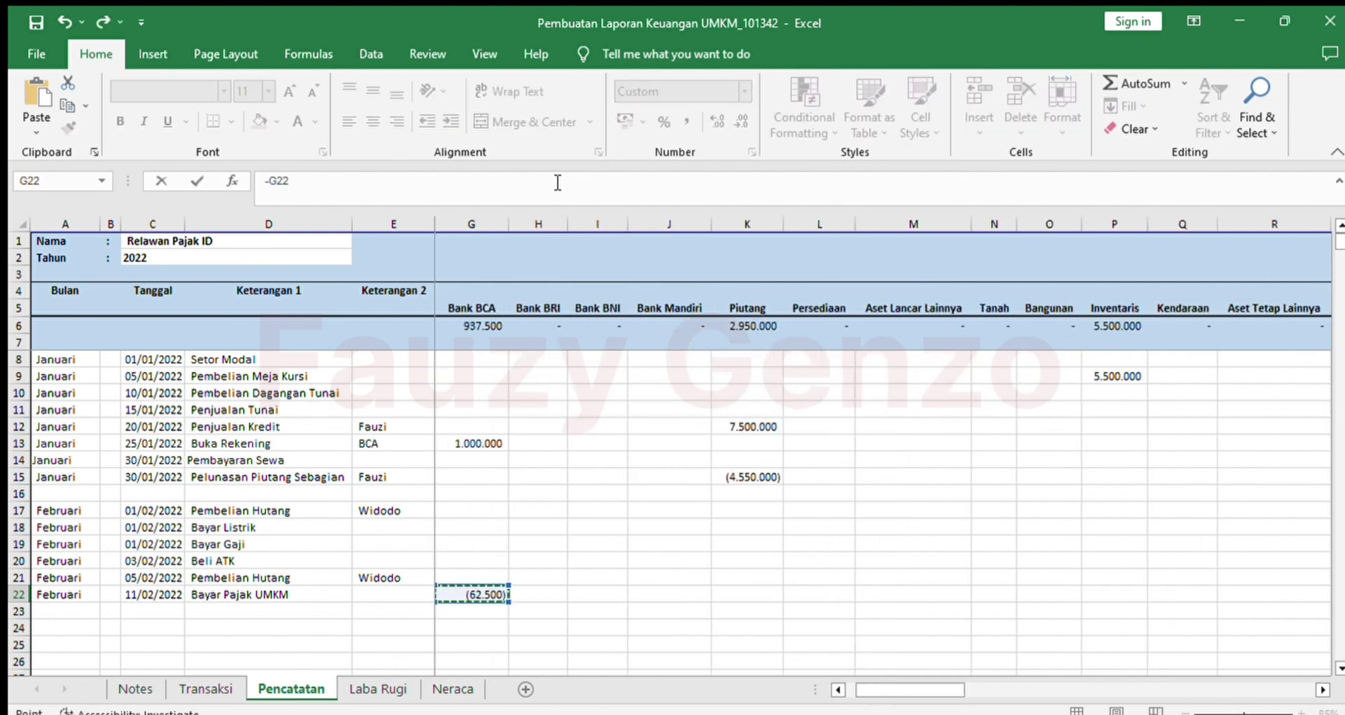
key(ctrl+Return)
Step: Check the balance of the row 22 posting in the Cek Seimbang column, cell AY22
key(Right)
key(Right)
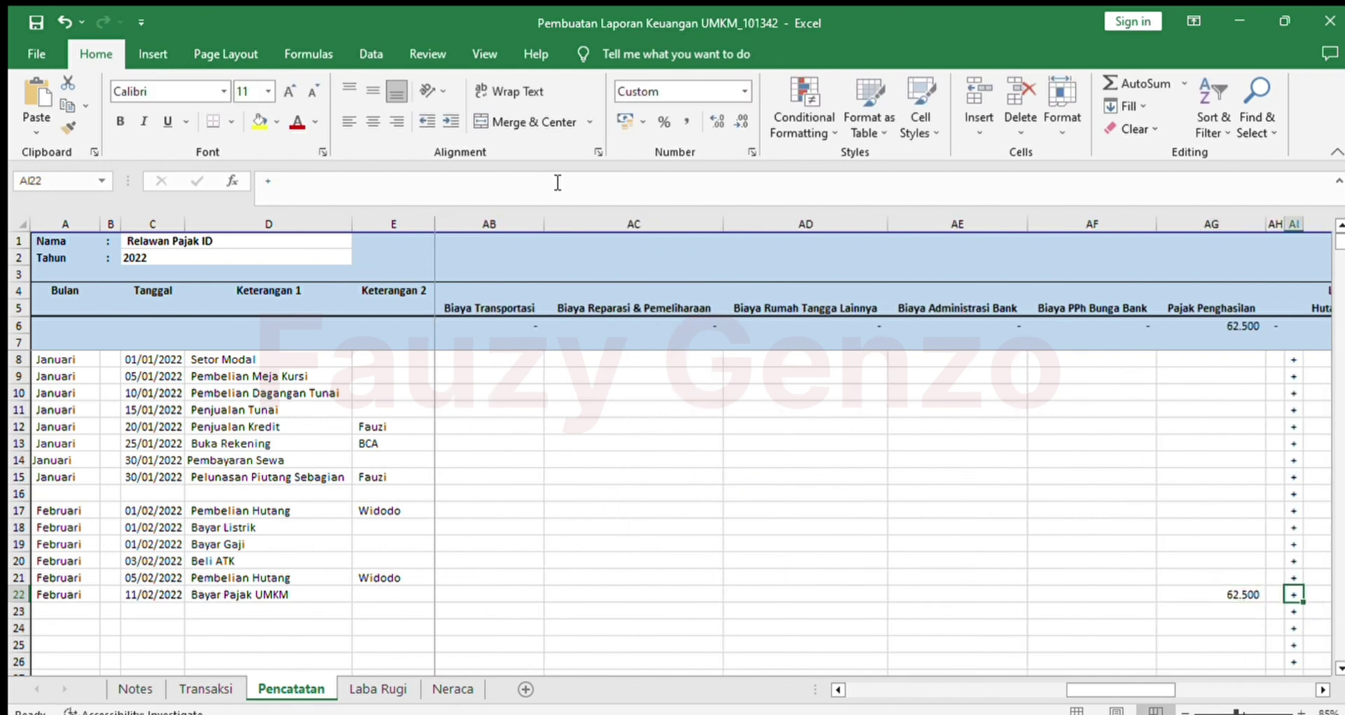
key(ctrl+Right)
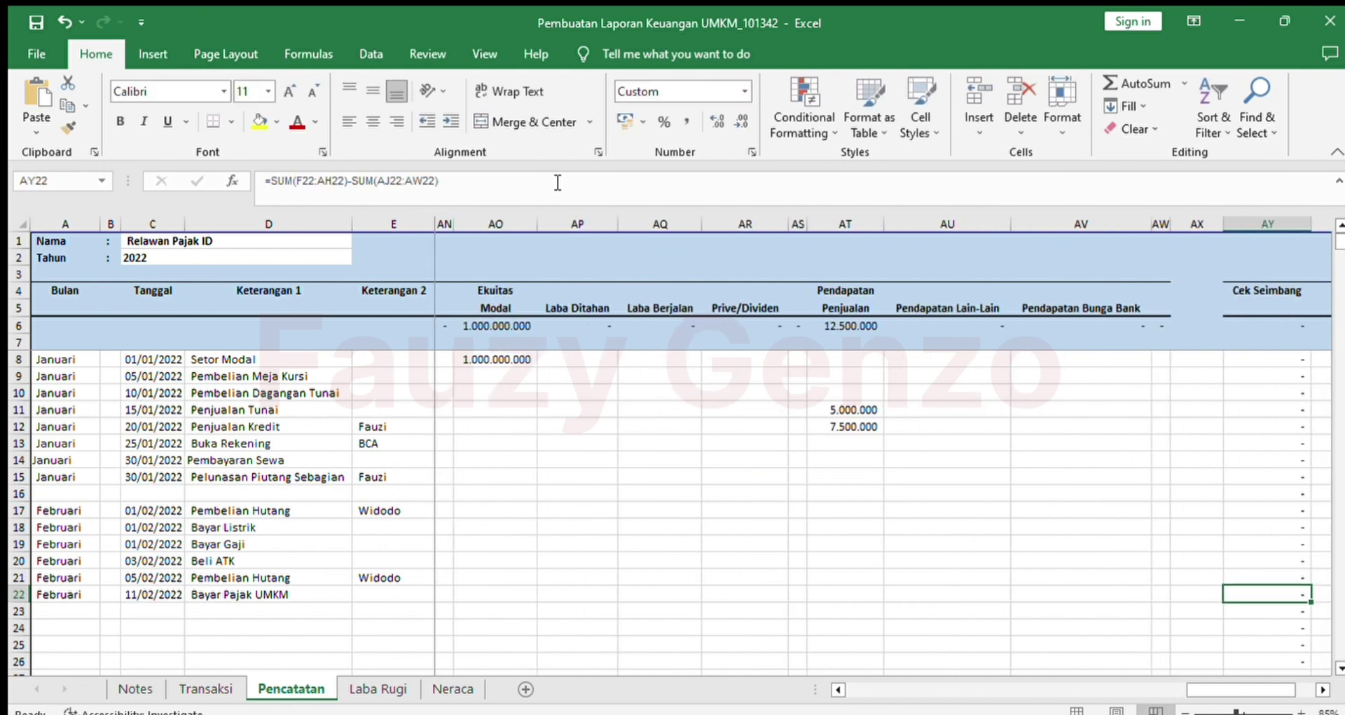
Step: Copy the whole Setor BCA entry, A16:F16 in Transaksi, into row 23 of Pencatatan starting at A23
key(ctrl+Left)
key(ctrl+Left)
key(ctrl+Left)
key(ctrl+Left)
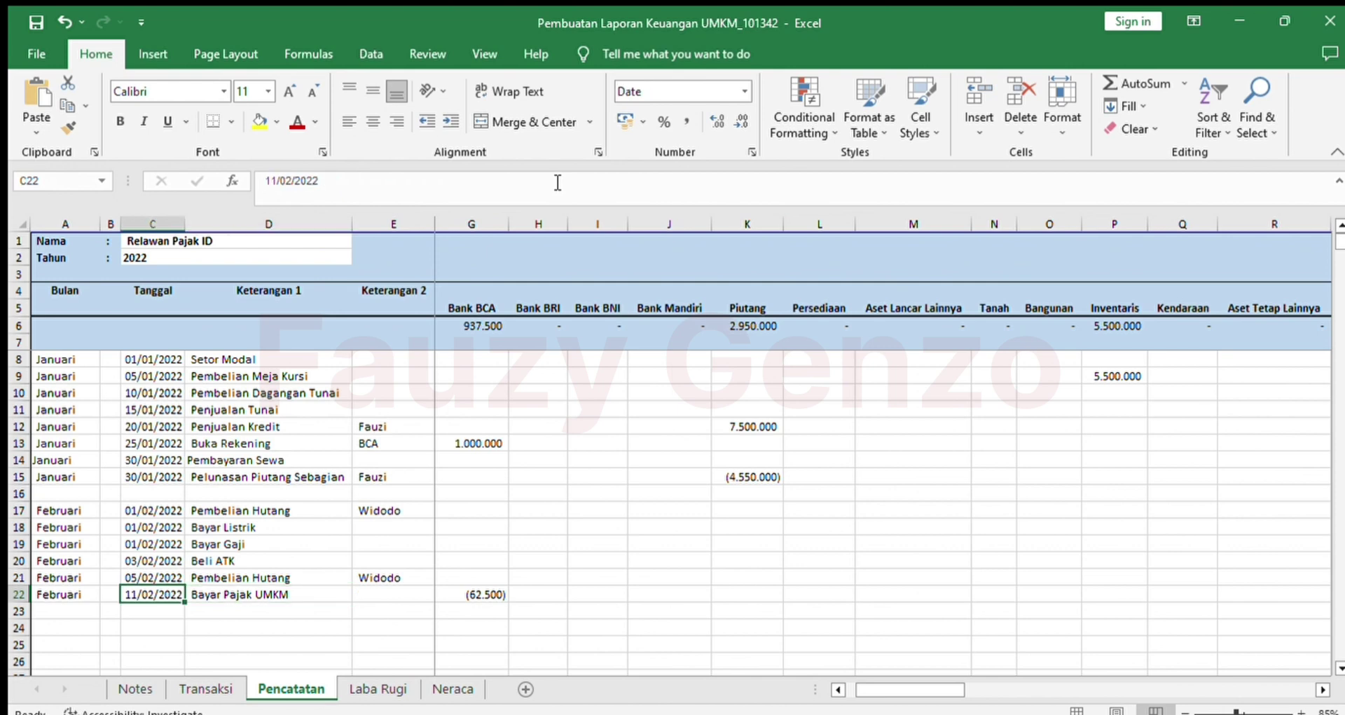
key(ctrl+Left)
key(Down)
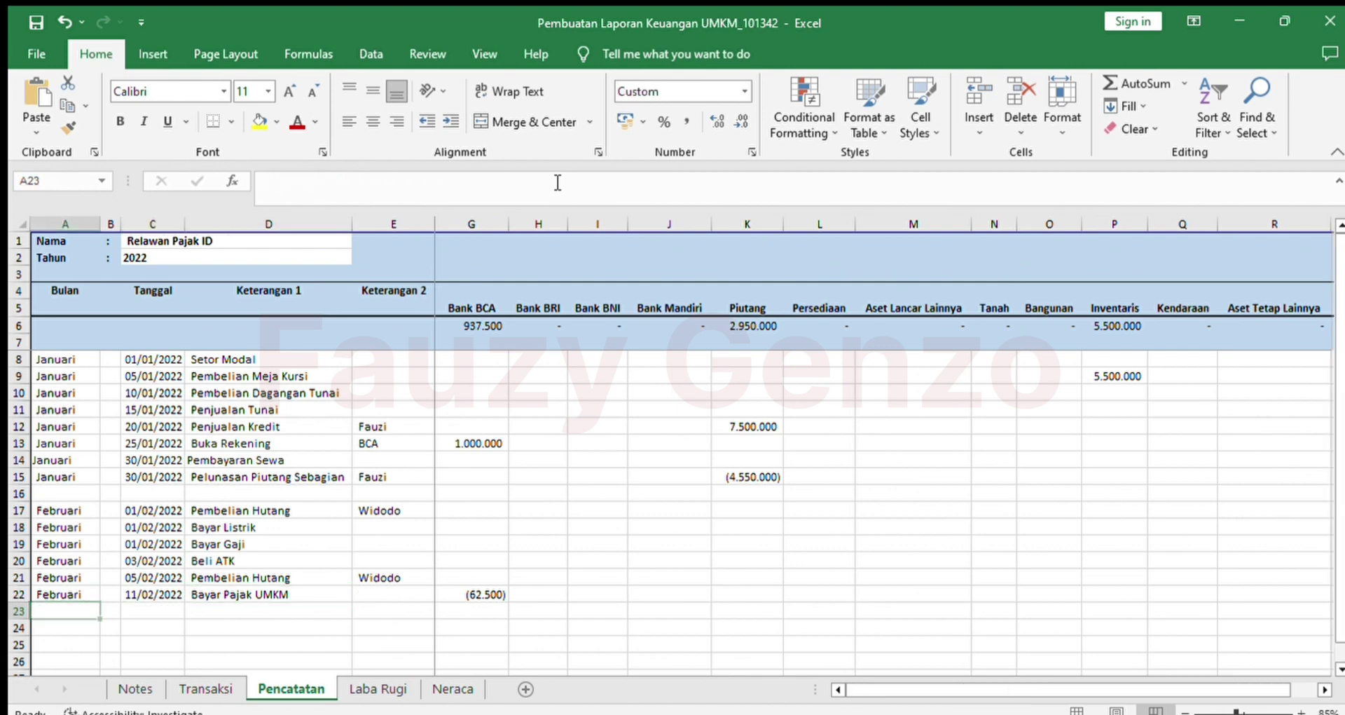
key(ctrl+Page_Up)
key(Down)
key(ctrl+shift+Right)
key(ctrl+shift+Right)
key(ctrl+shift+Right)
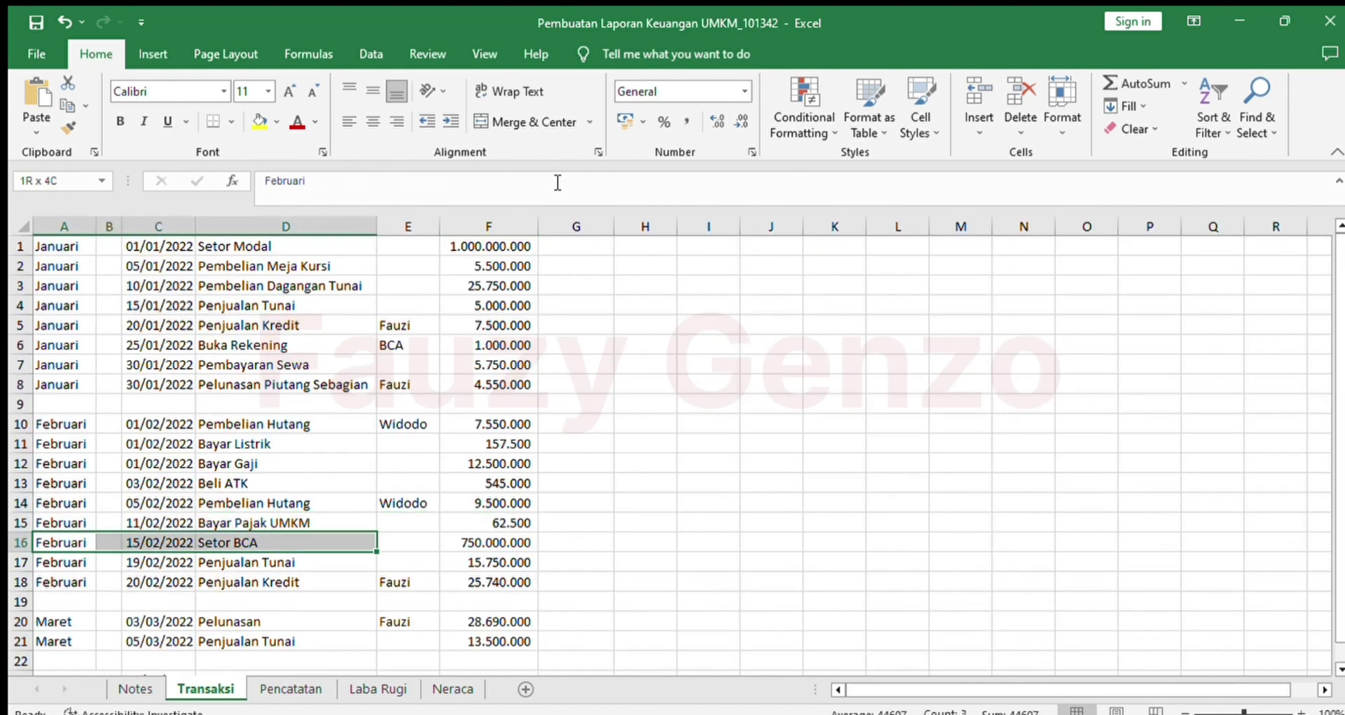
key(ctrl+c)
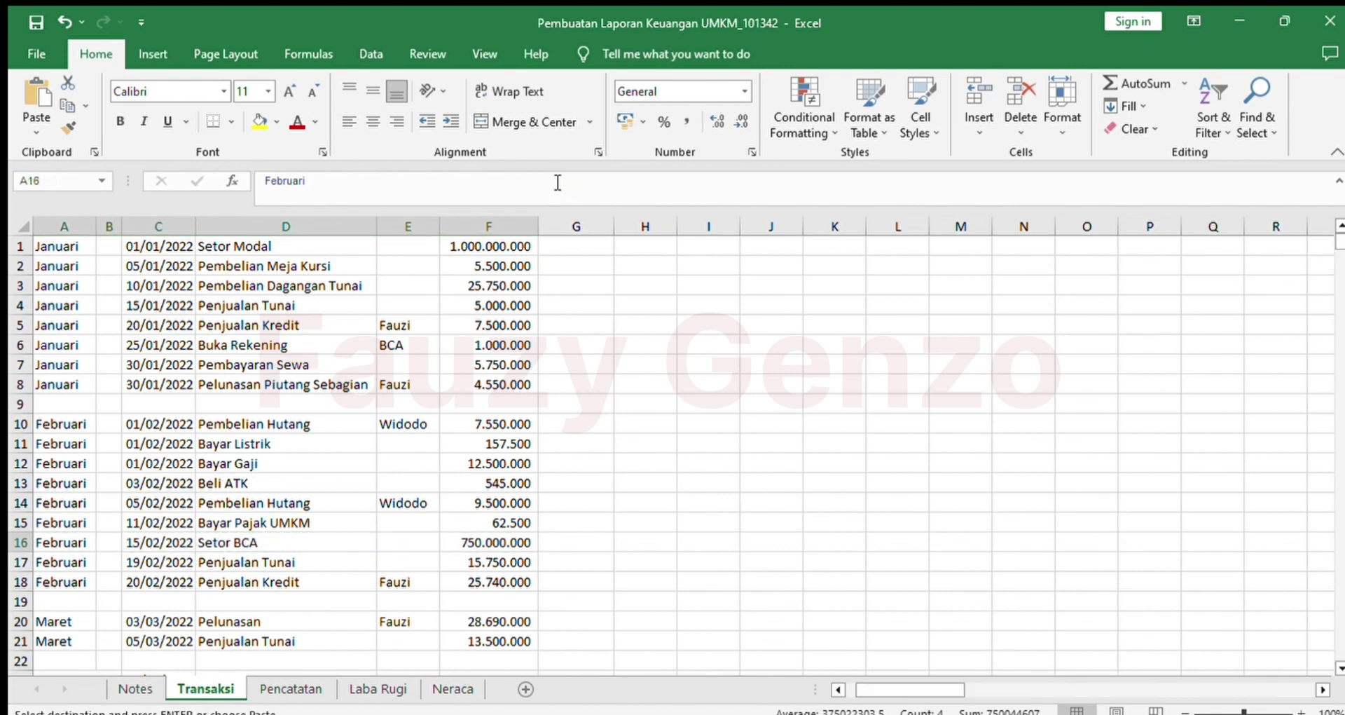
key(ctrl+Page_Down)
key(ctrl+alt+v)
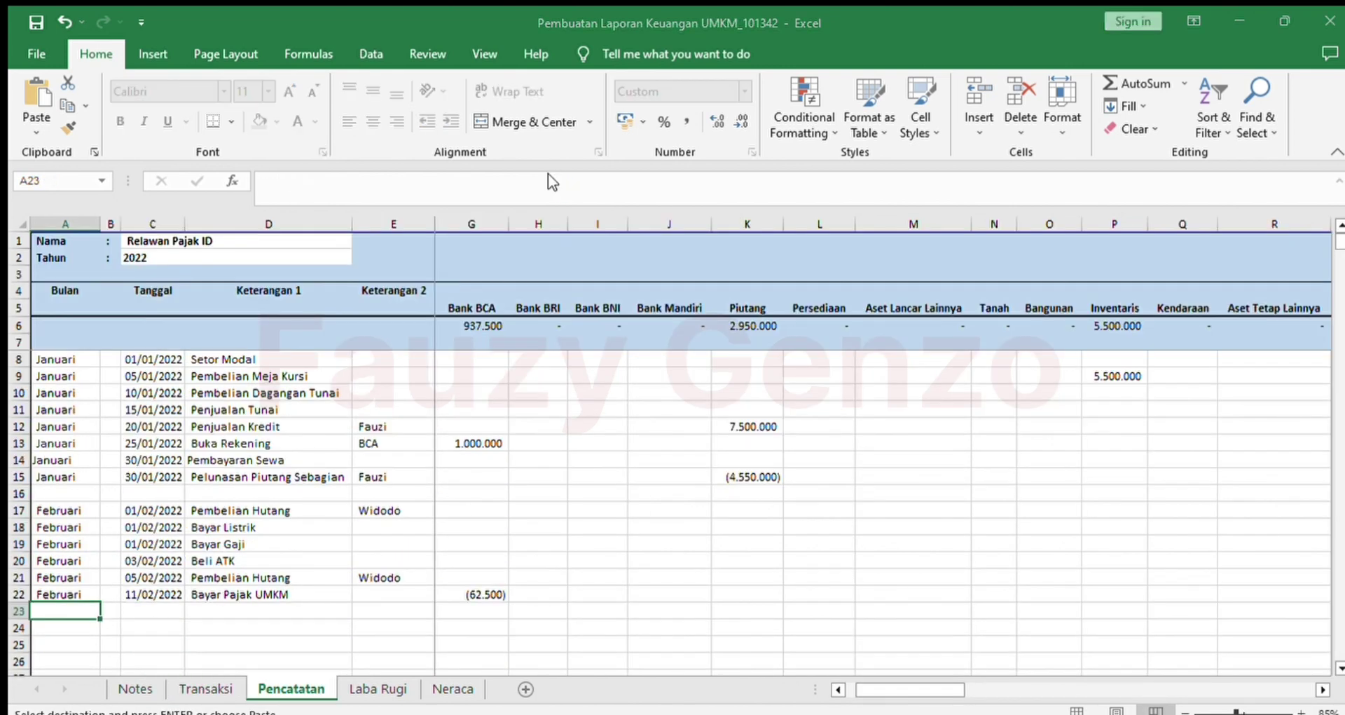
key(Return)
Step: Make the Setor BCA amount an outflow by setting Kas cell F23 to -750000000
key(Right)
key(Right)
key(Right)
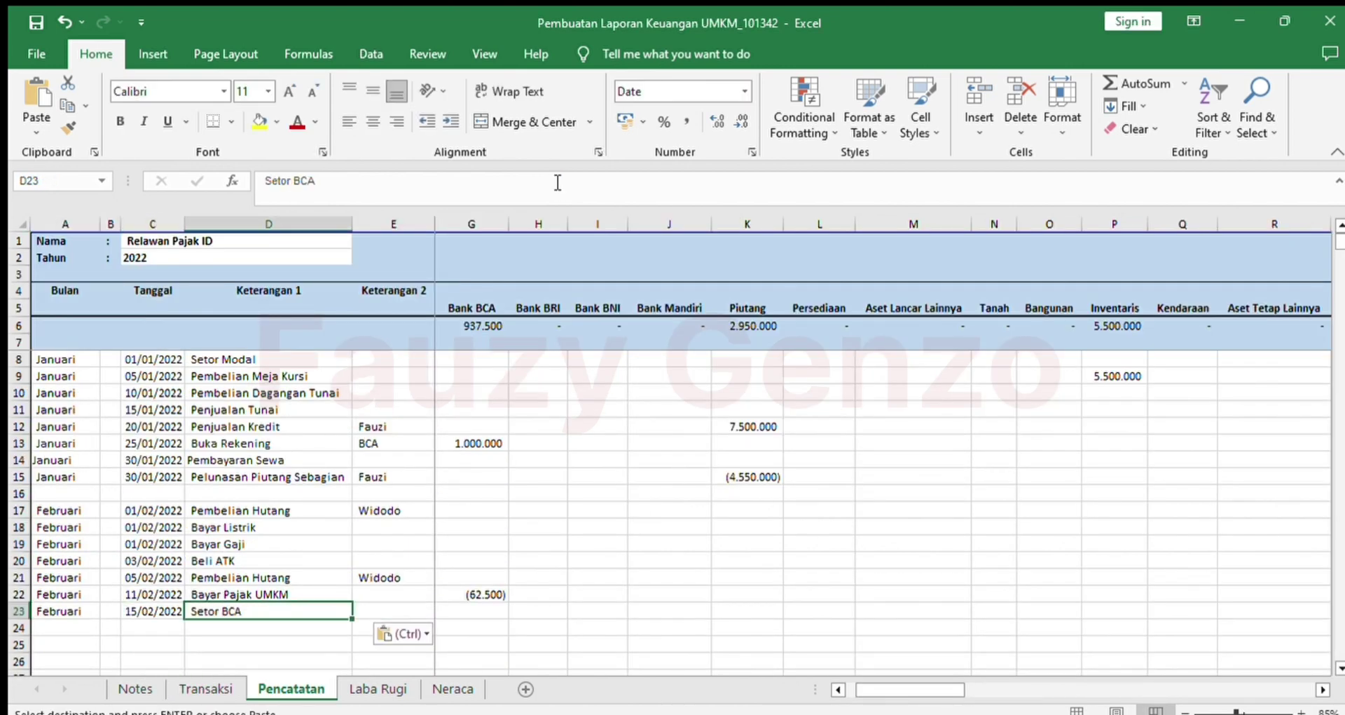
key(Right)
key(Right)
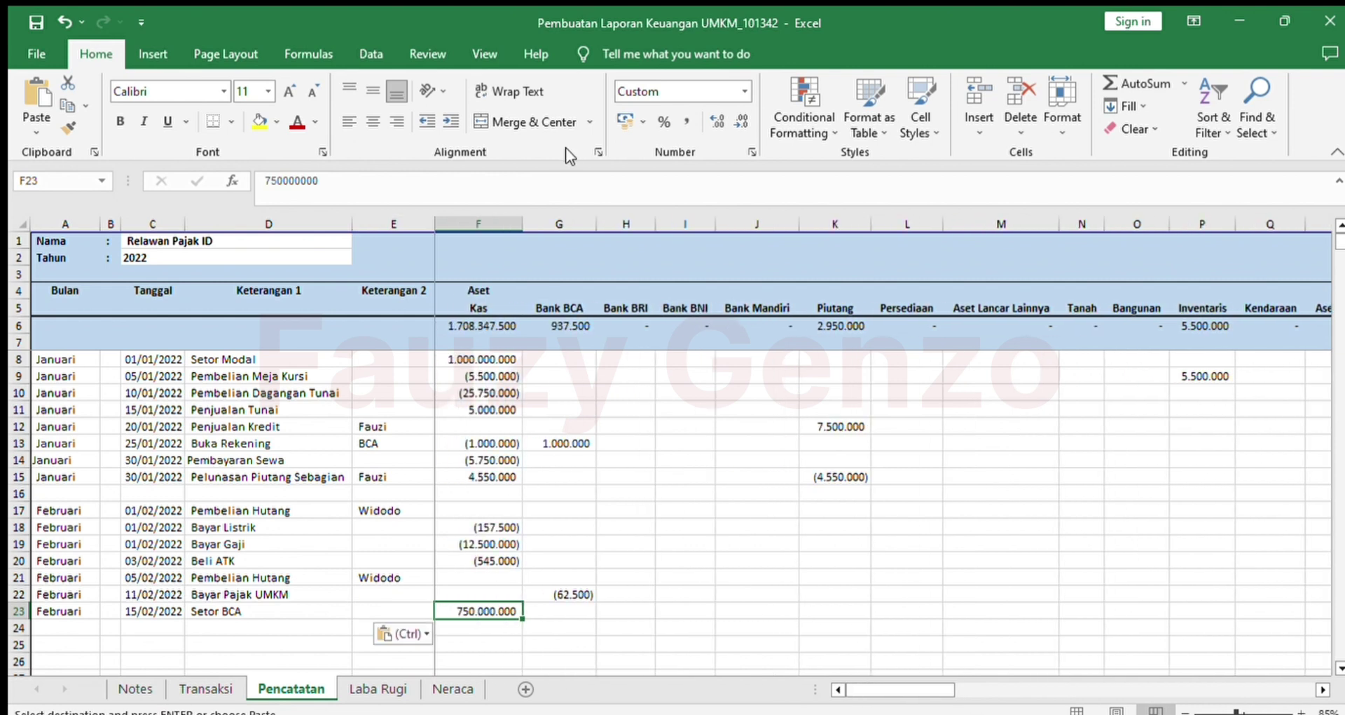
click(577, 184)
key(Home)
text(-)
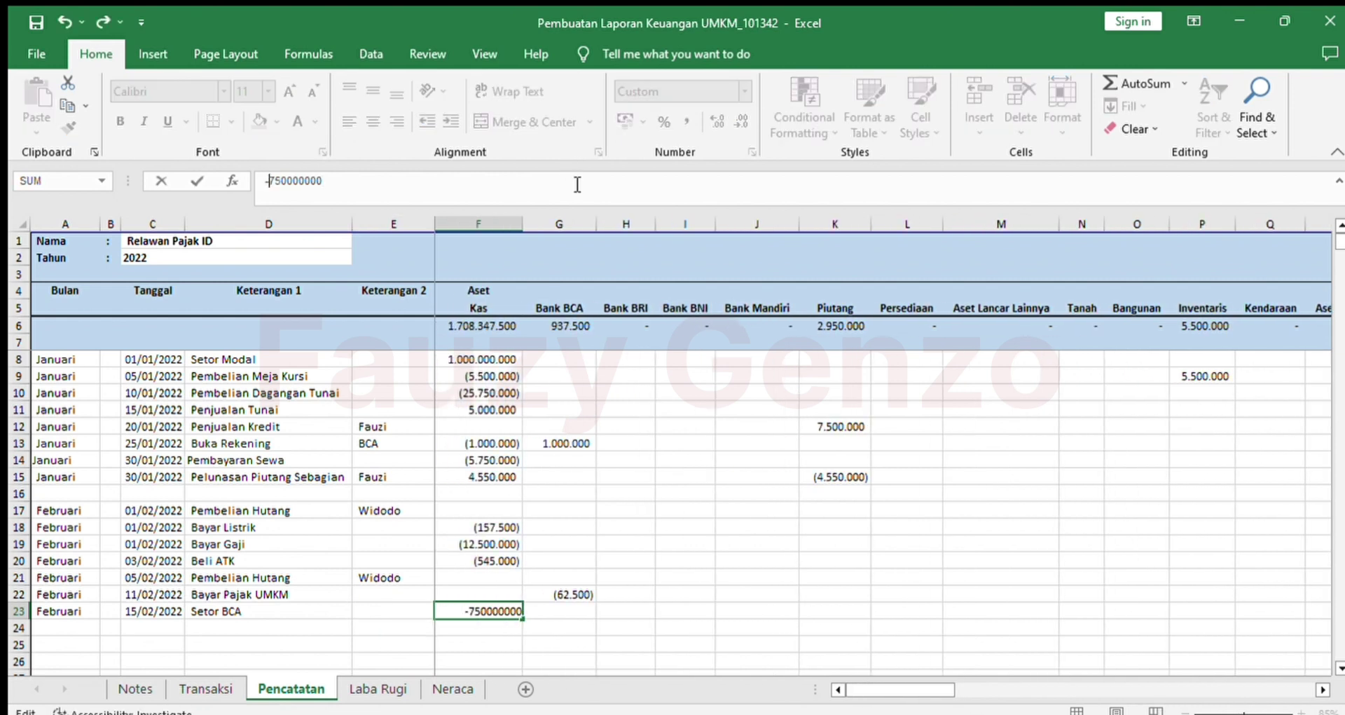
key(Tab)
Step: Post the Setor BCA deposit to Bank BCA by entering the formula -F23 in cell G23
text(-)
key(Left)
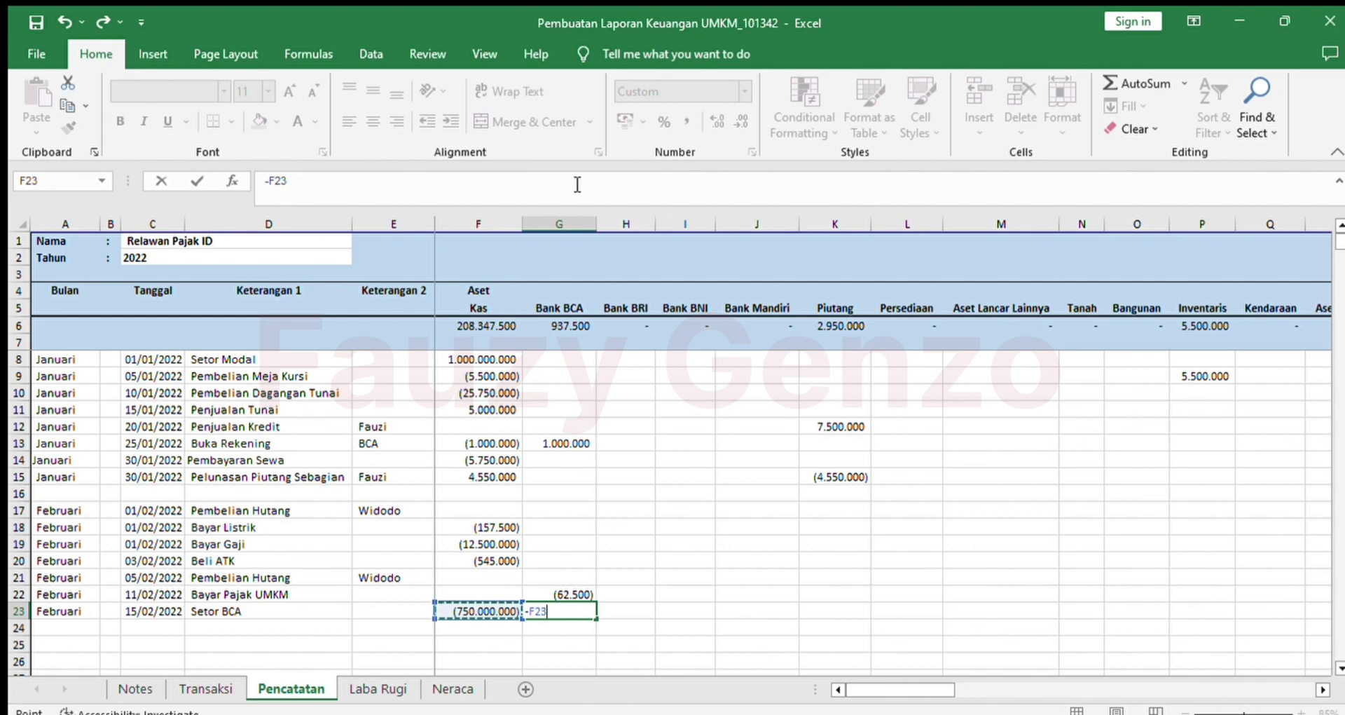
key(Return)
Step: Copy the 19/02/2022 Penjualan Tunai entry, A17:F17 in Transaksi, into row 24 of Pencatatan starting at A24
key(Home)
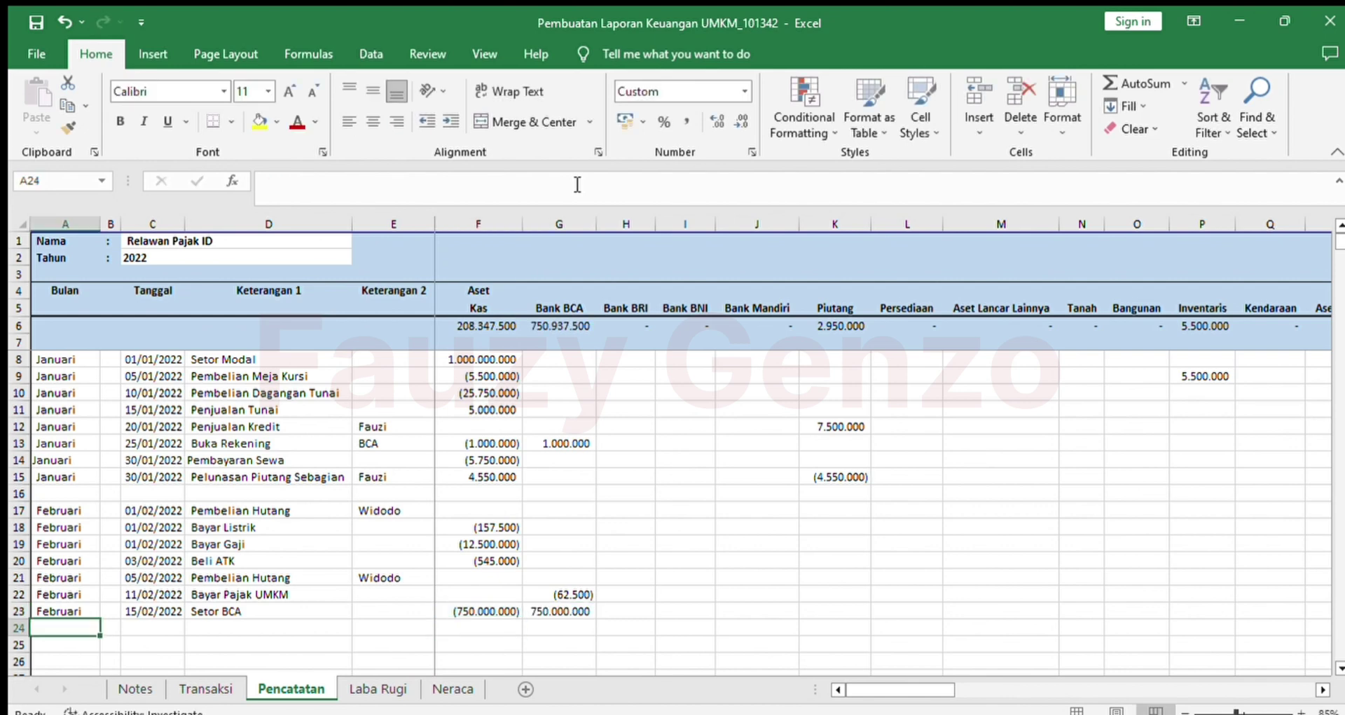
key(ctrl+Page_Up)
key(Down)
key(ctrl+shift+Right)
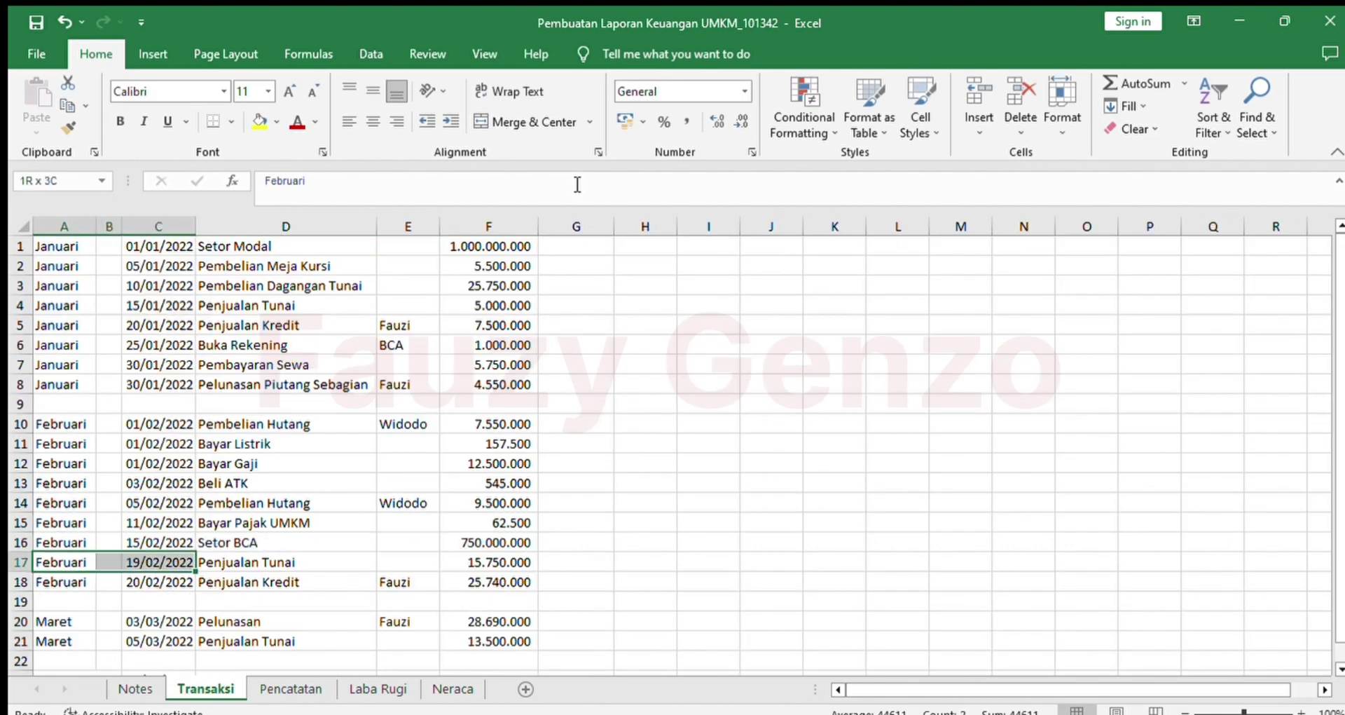
key(ctrl+shift+Right)
key(ctrl+shift+Right)
key(ctrl+c)
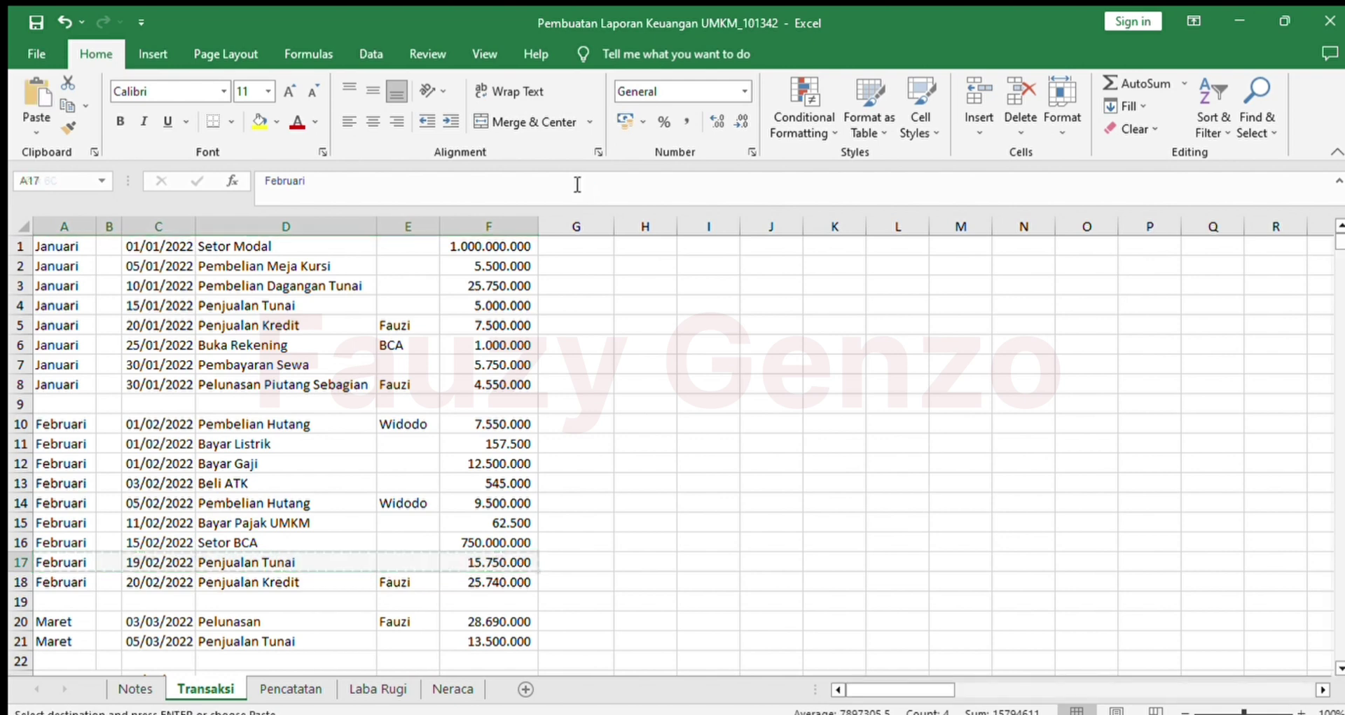
key(ctrl+Page_Down)
key(ctrl+v)
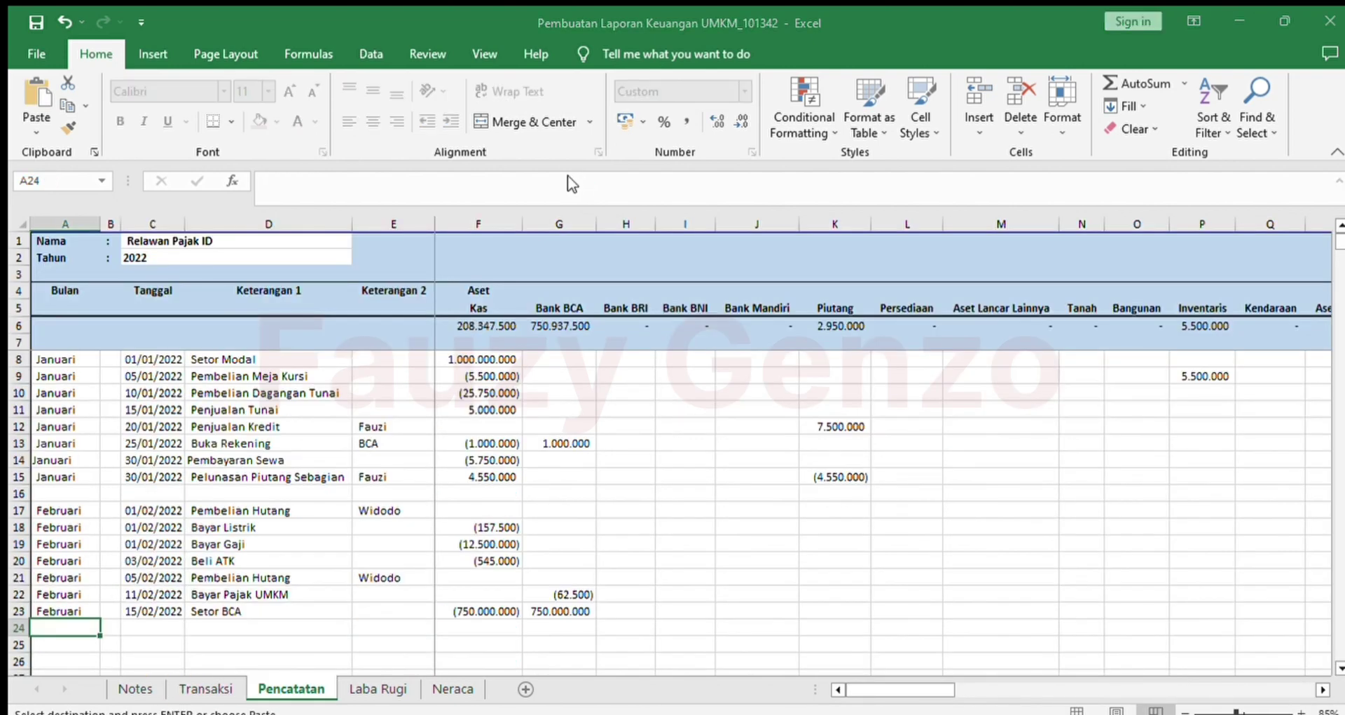
Step: Post the 19/02/2022 Penjualan Tunai amount to Penjualan by entering the formula =F24 in cell AT24
key(Right)
key(Right)
key(Right)
key(Right)
key(Right)
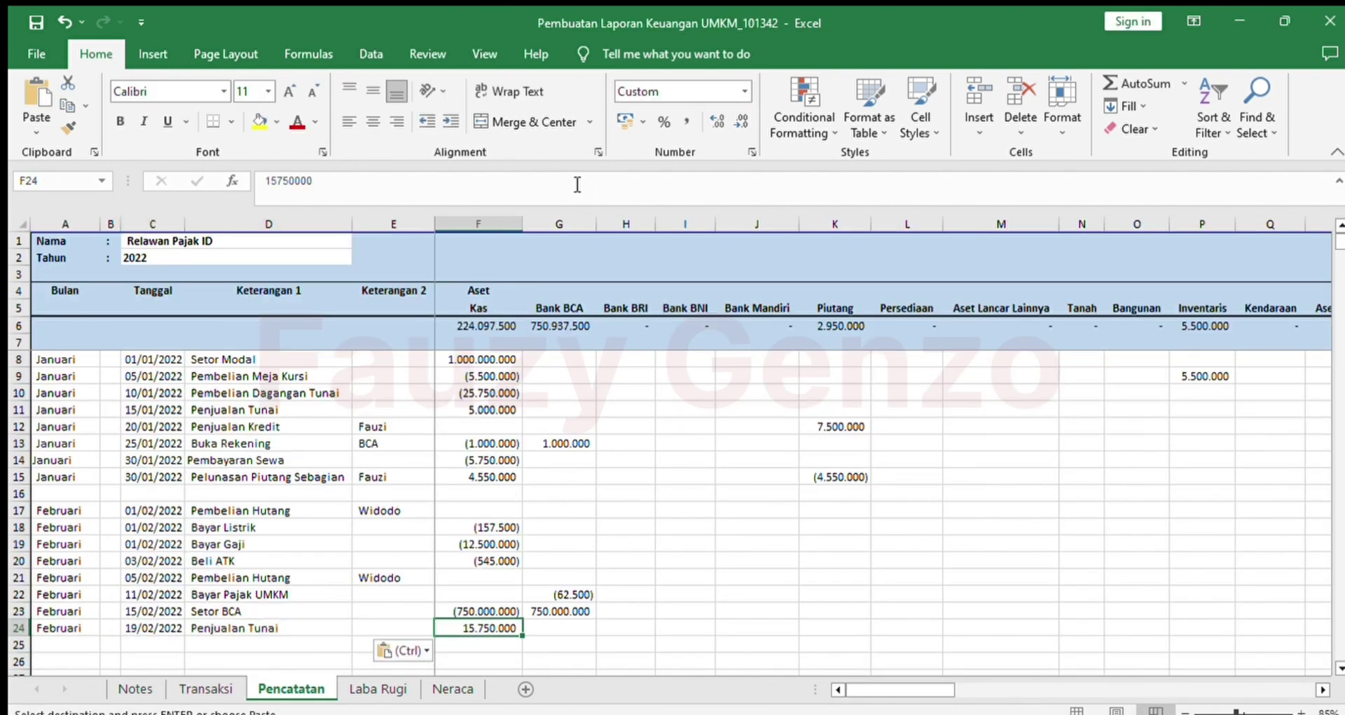
key(Right)
key(Right)
key(Right)
key(Right)
key(Right)
key(Right)
key(Right)
key(Right)
key(Right)
key(Right)
key(Right)
key(Right)
key(Right)
key(Right)
key(Right)
key(Right)
key(Right)
key(Right)
key(Right)
key(Right)
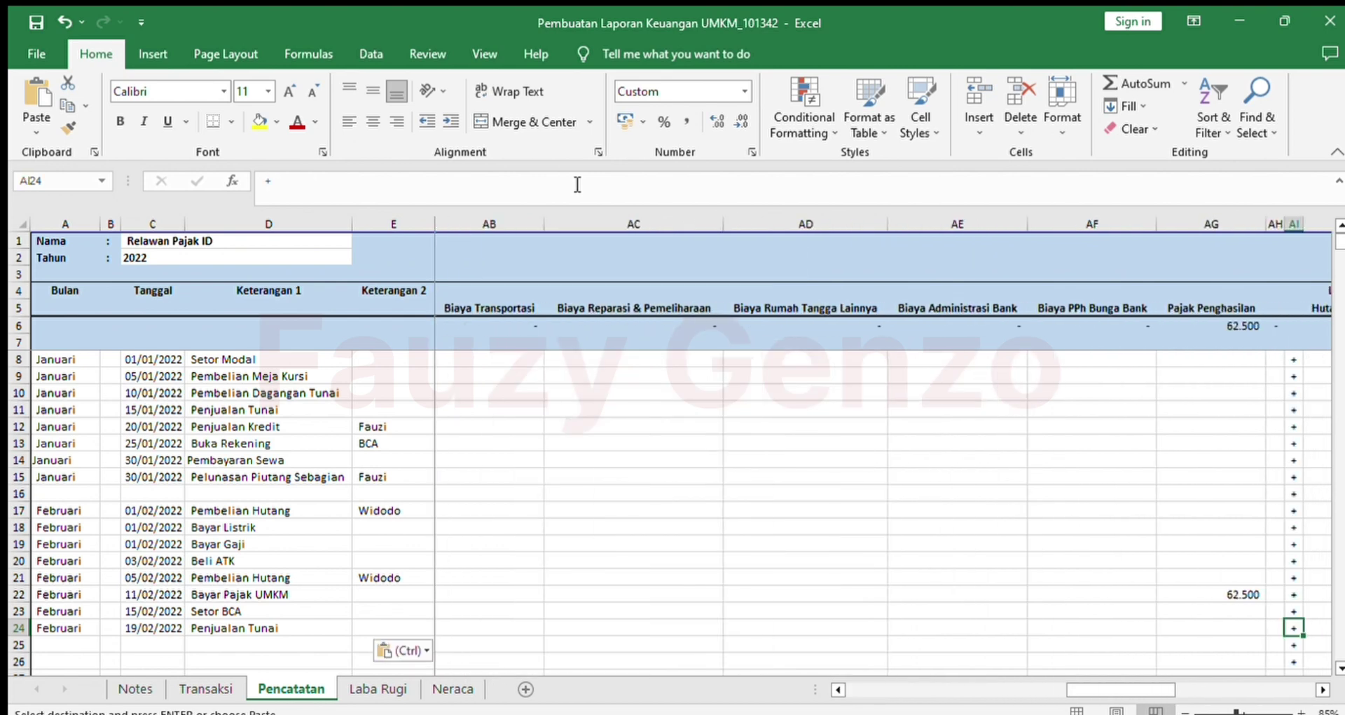
key(Right)
key(Right)
key(Right)
key(Right)
key(Right)
key(Right)
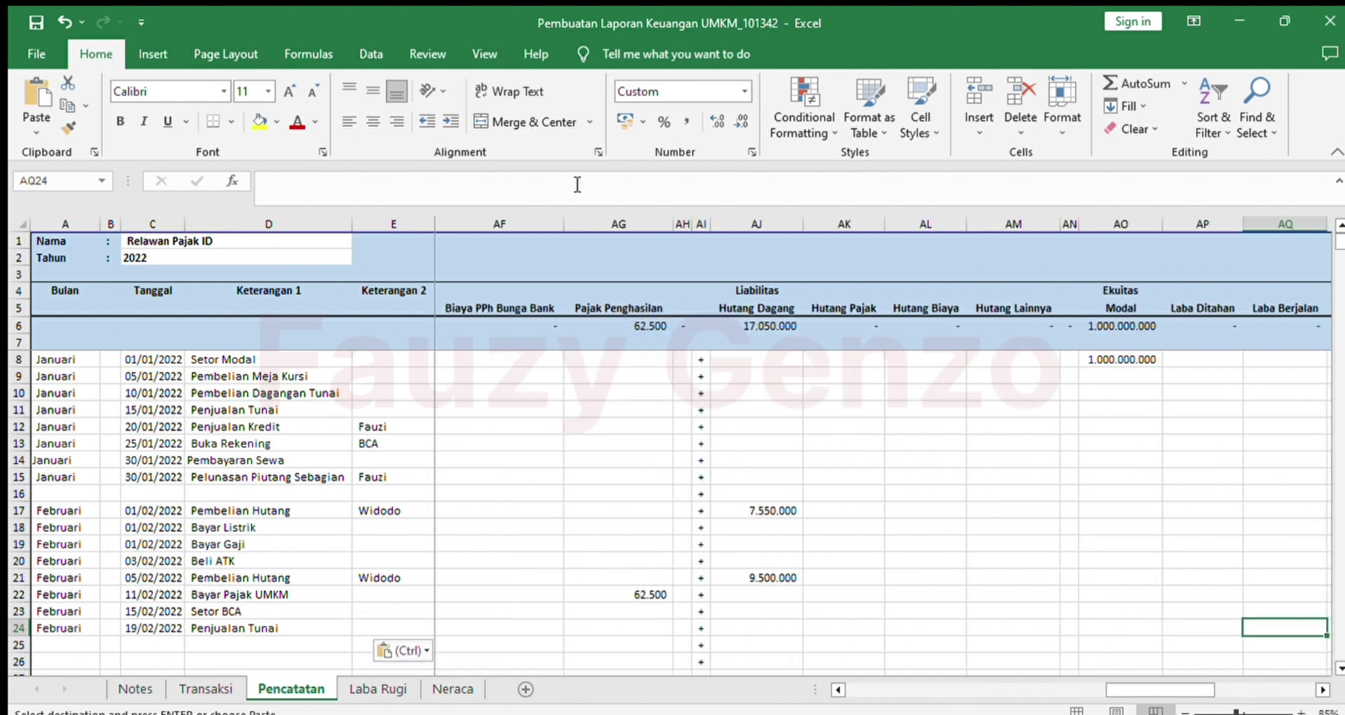
key(Left)
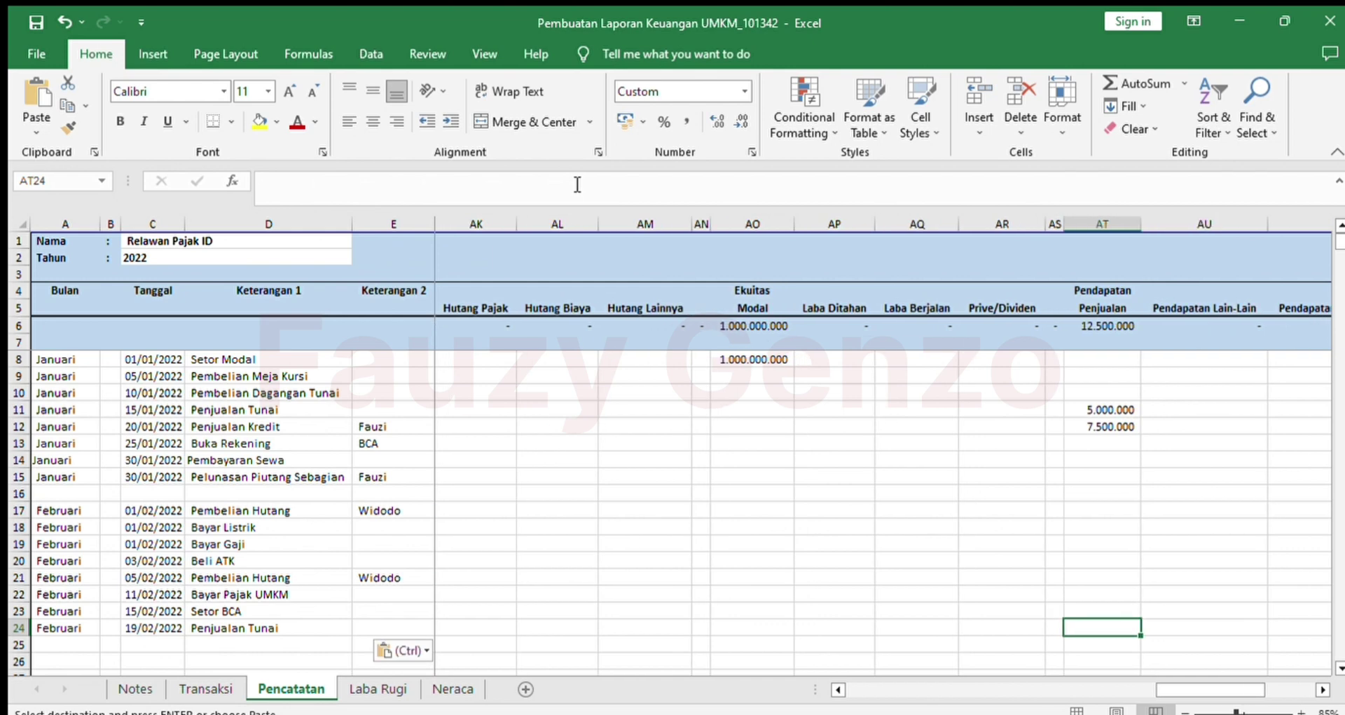
text(=)
key(Left)
key(Left)
key(Left)
key(Left)
key(Left)
key(Left)
key(Left)
key(Left)
key(Left)
key(Left)
key(Left)
key(Left)
key(Left)
key(Left)
key(Left)
key(Left)
key(Left)
key(Left)
key(Left)
key(Left)
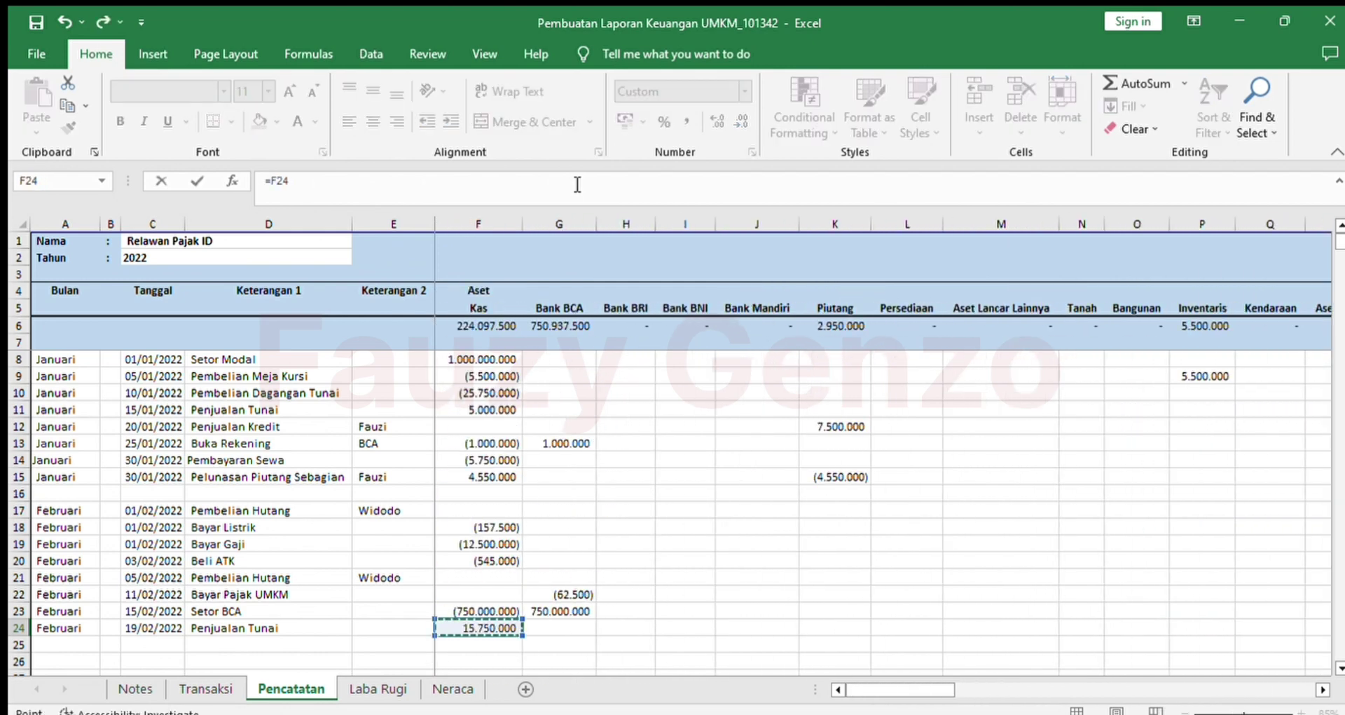
key(Return)
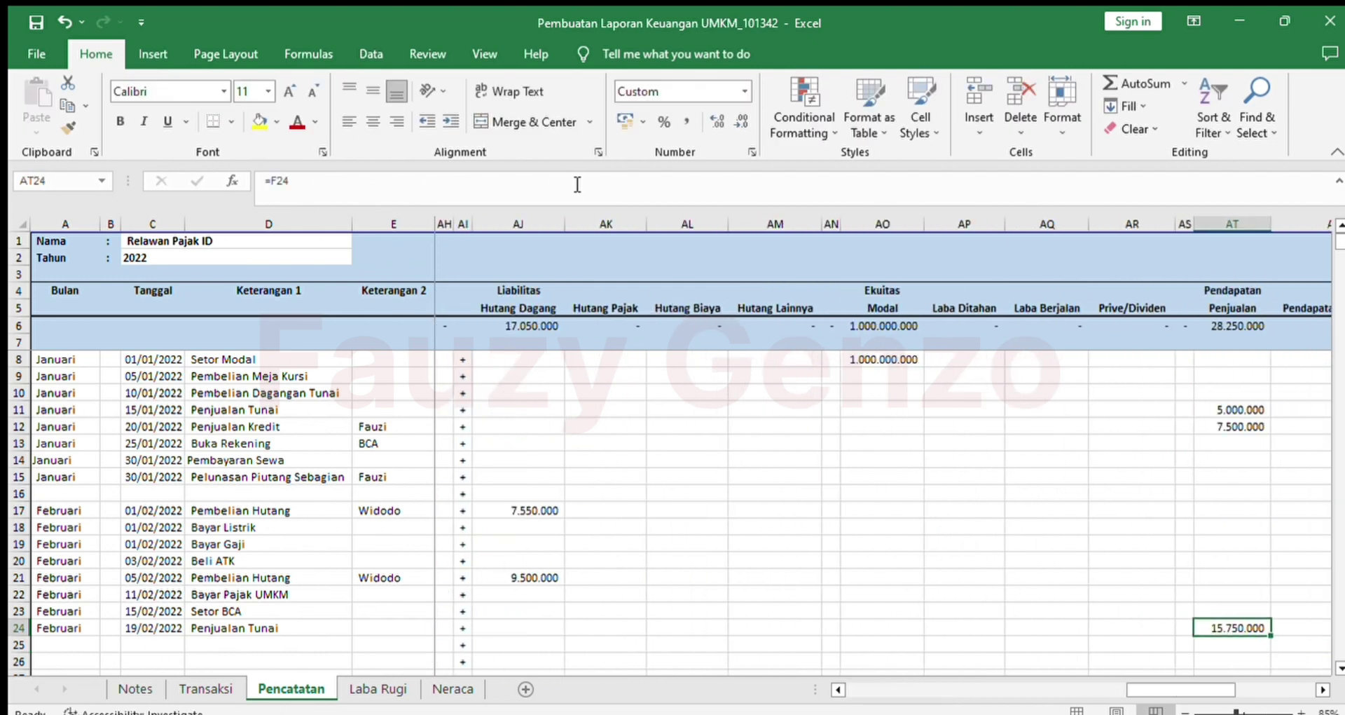
Step: Copy the 20/02/2022 Penjualan Kredit entry, A18:F18 in Transaksi, into row 25 of Pencatatan starting at A25
key(ctrl+Left)
key(ctrl+Left)
key(ctrl+Page_Up)
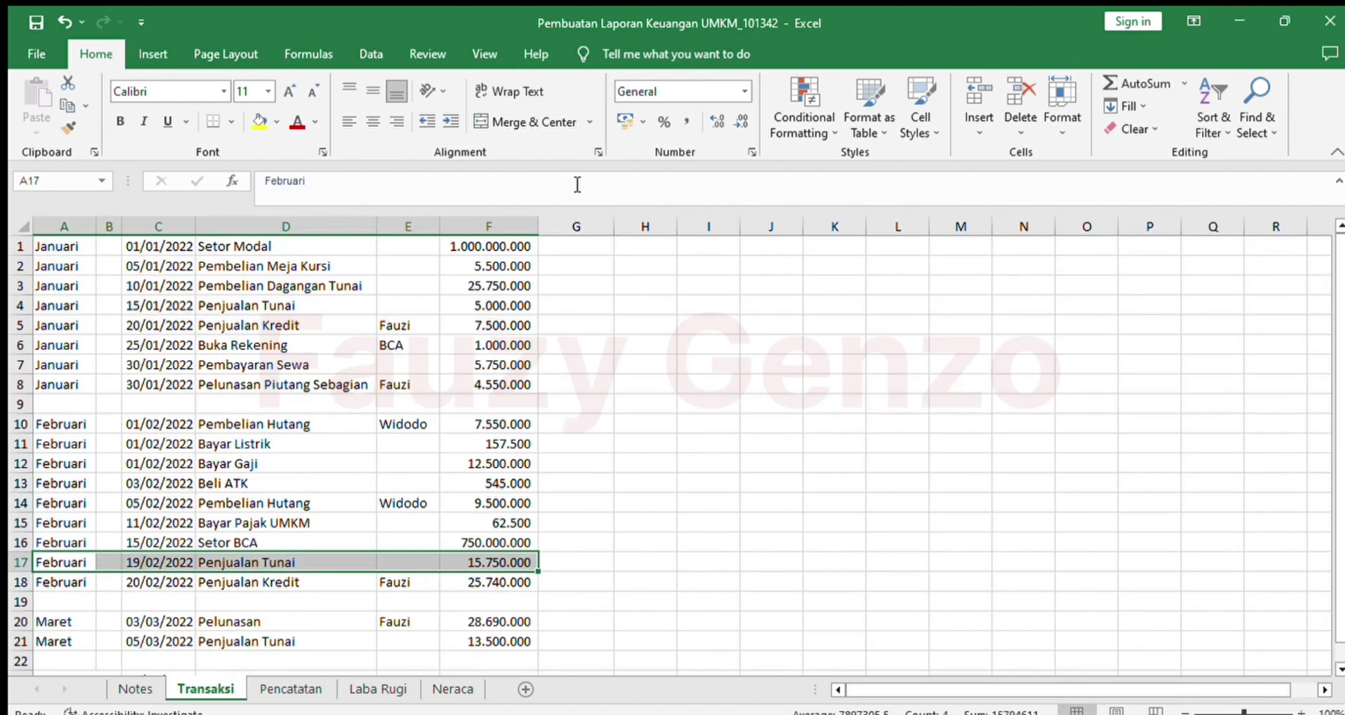
key(Down)
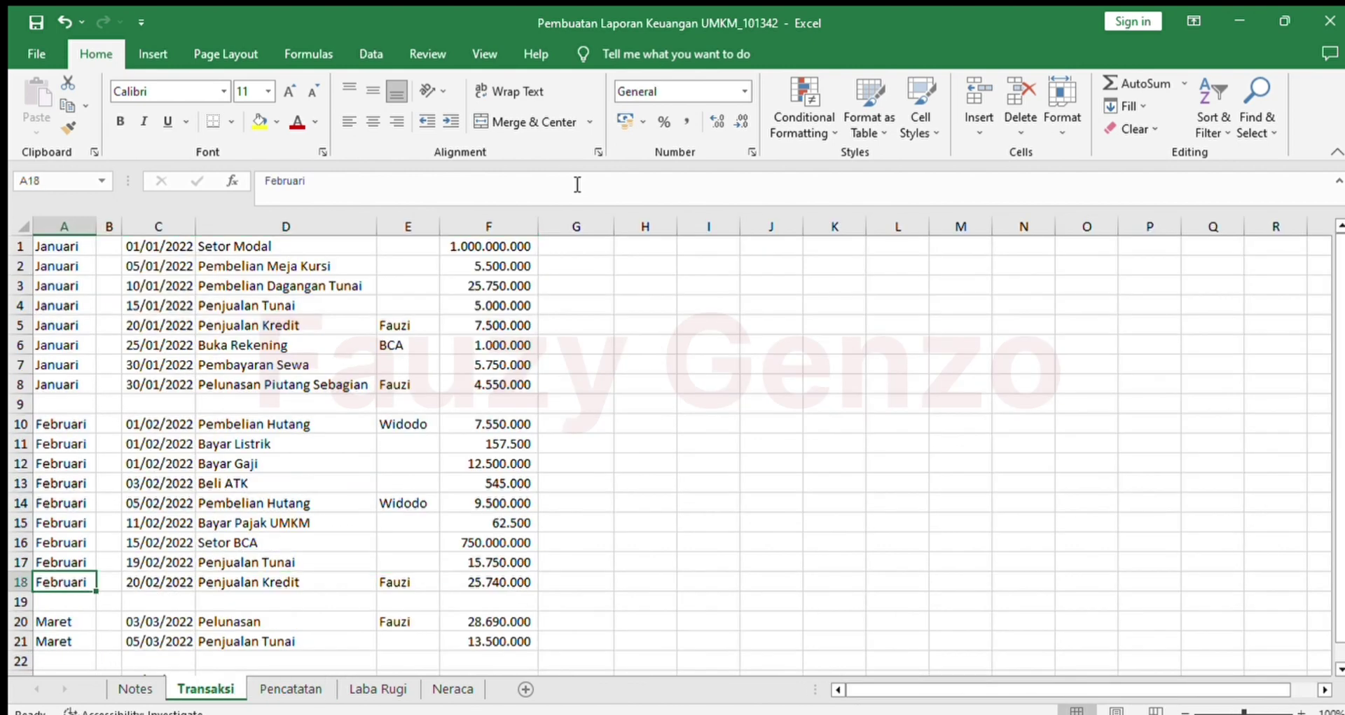
key(ctrl+shift+Right)
key(ctrl+shift+Right)
key(ctrl+c)
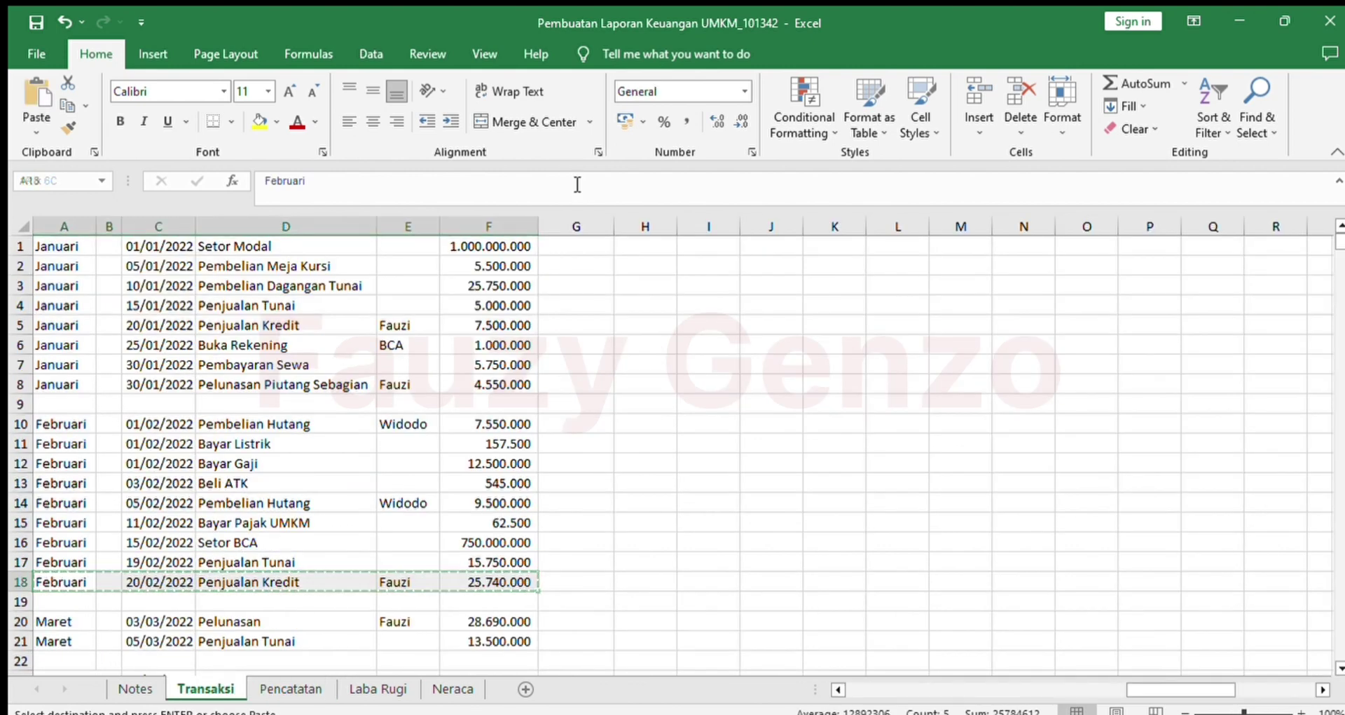
key(ctrl+Page_Down)
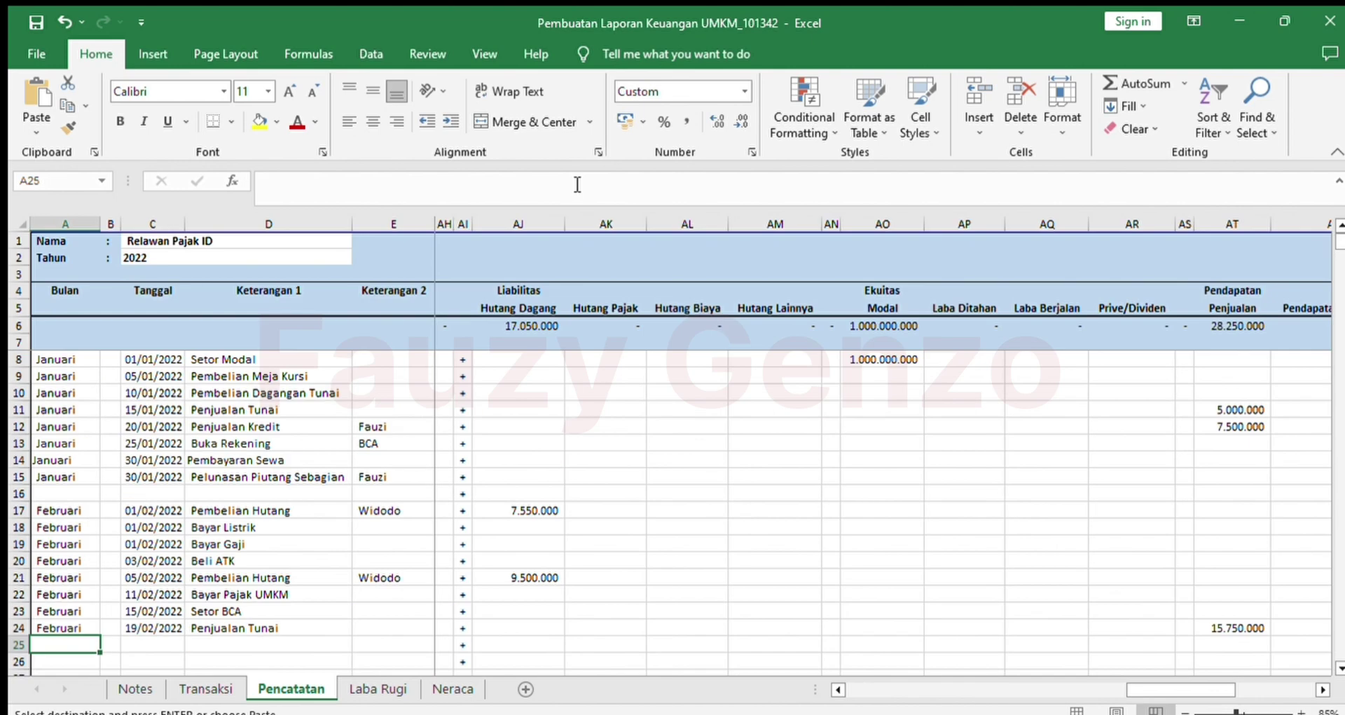
key(ctrl+v)
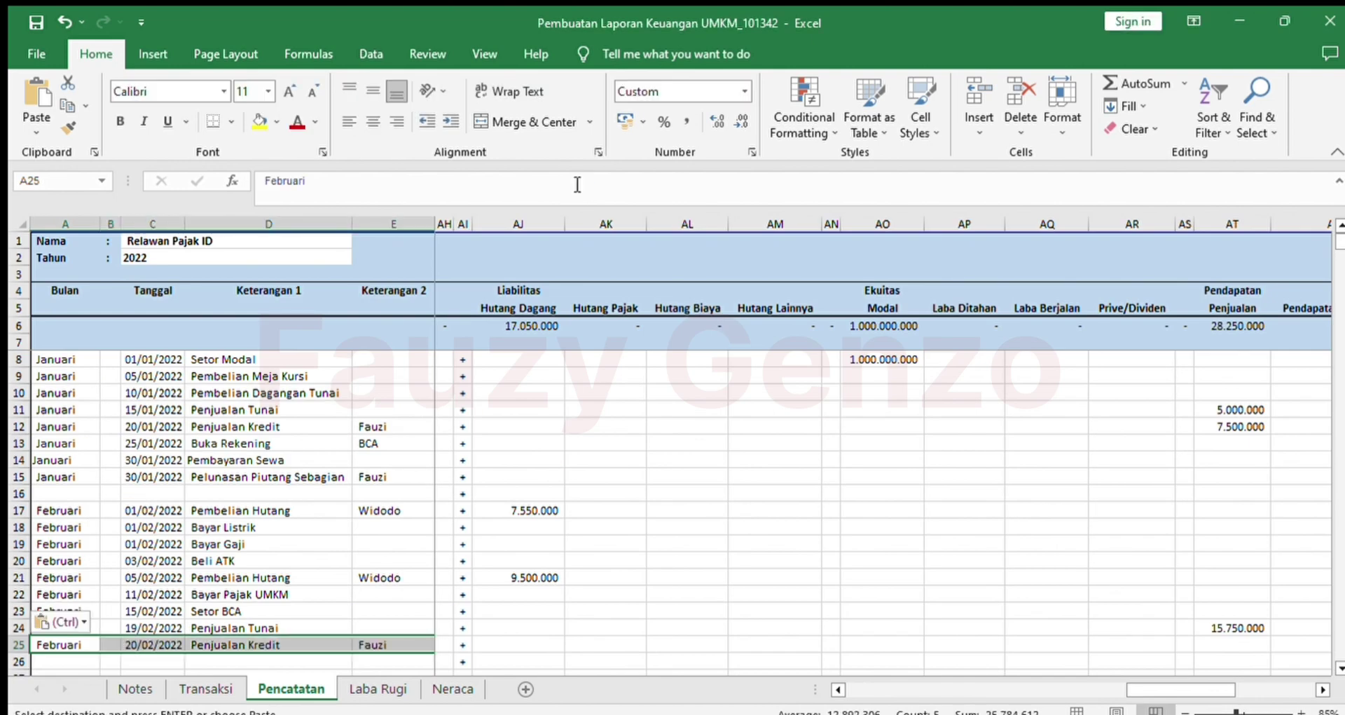
Step: Cut the Penjualan Kredit amount out of Kas cell F25 so the credit sale does not count as cash
key(Right)
key(Right)
key(Right)
key(Right)
key(Right)
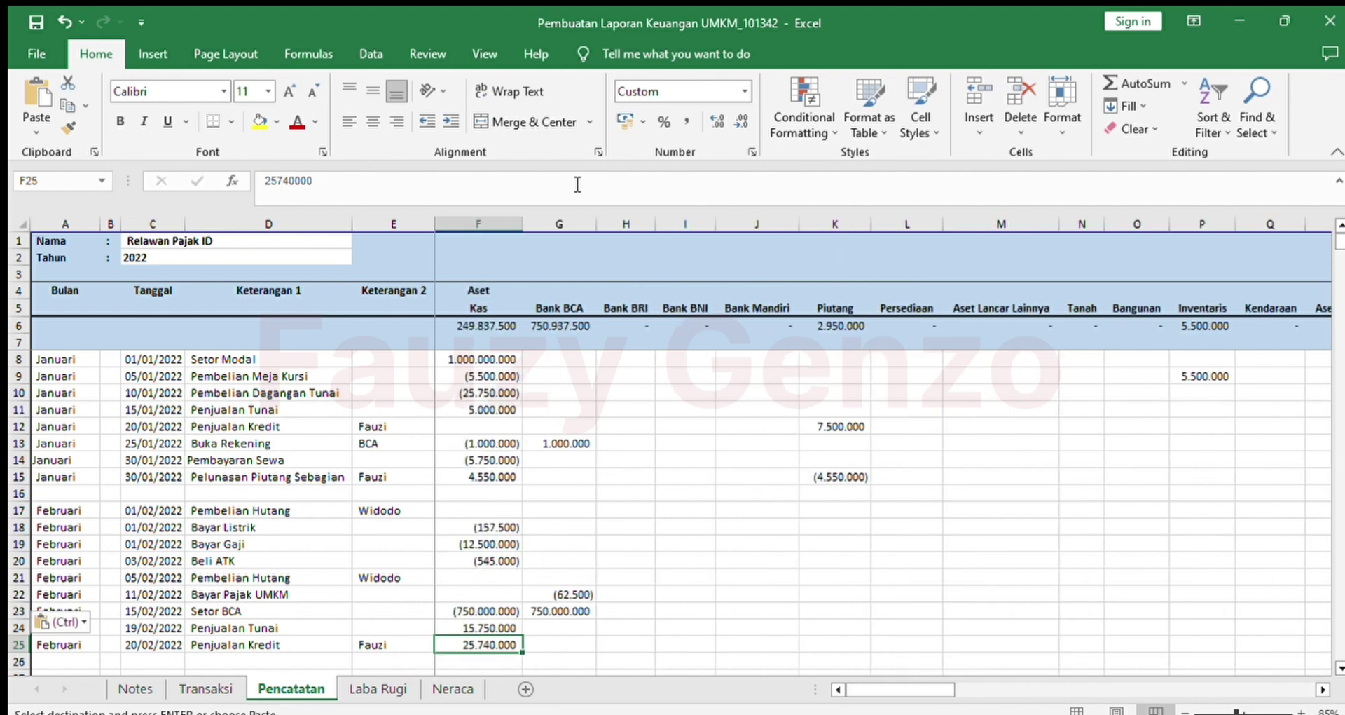
click(577, 184)
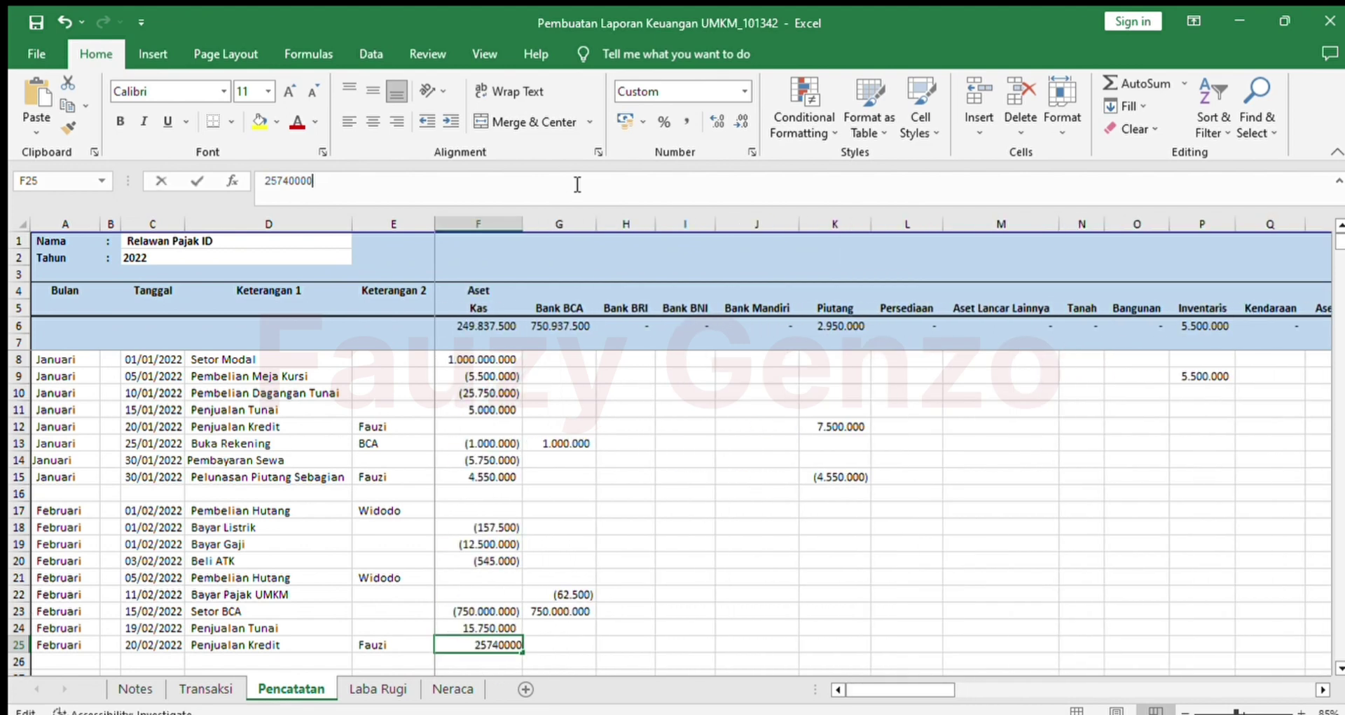
double_click(577, 184)
key(BackSpace)
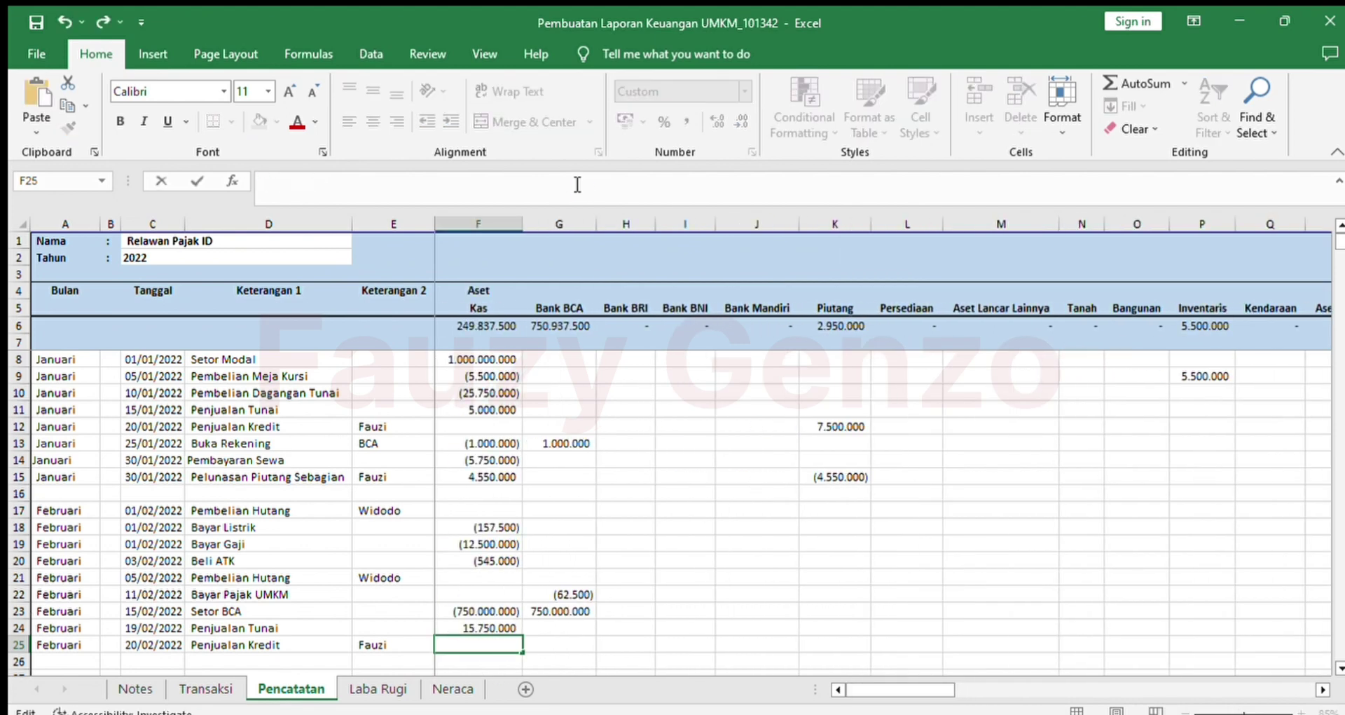
key(Tab)
Step: Paste the Penjualan Kredit amount 25740000 into the Penjualan column at cell AT25
key(Right)
key(Right)
key(Right)
key(Right)
key(Right)
key(Right)
key(Right)
key(Right)
key(Right)
key(Right)
key(Right)
key(Right)
key(Right)
key(Right)
key(Right)
key(Right)
key(Right)
key(Right)
key(Right)
key(Right)
key(Right)
key(Right)
key(Right)
key(Right)
key(Right)
key(Right)
key(Right)
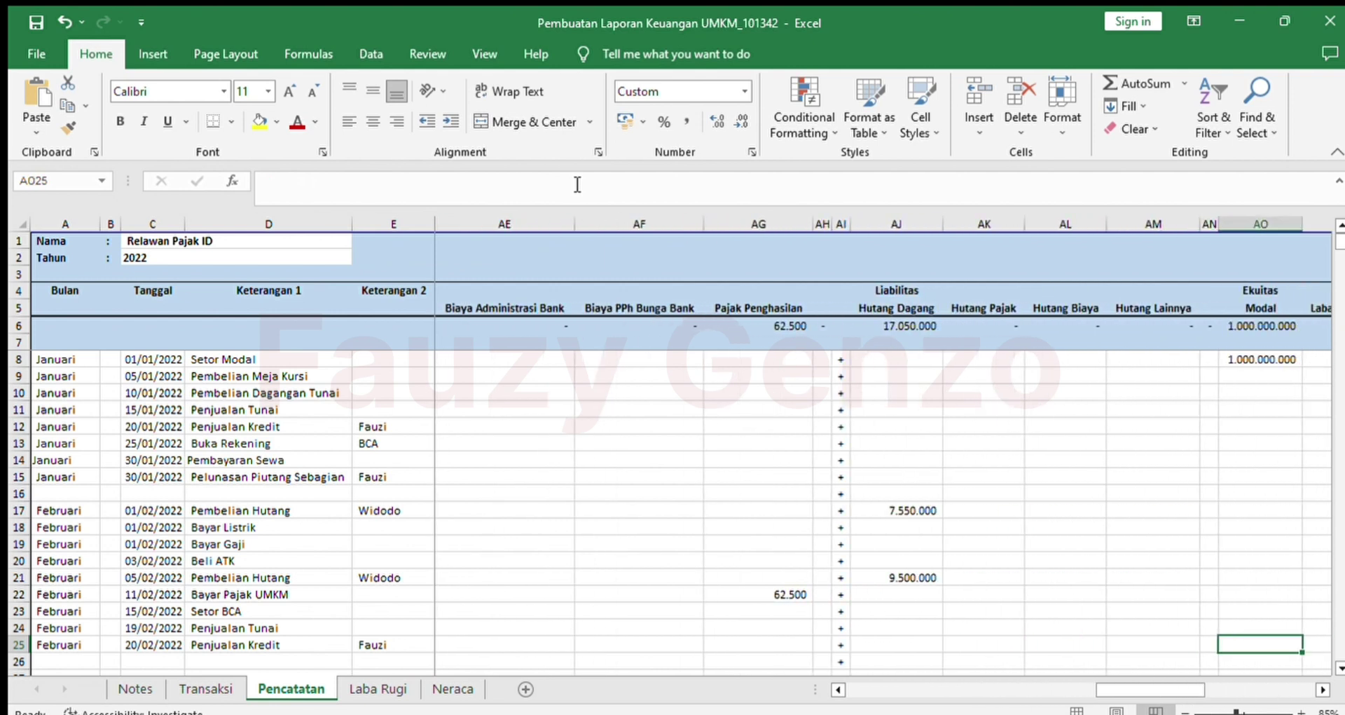
key(Right)
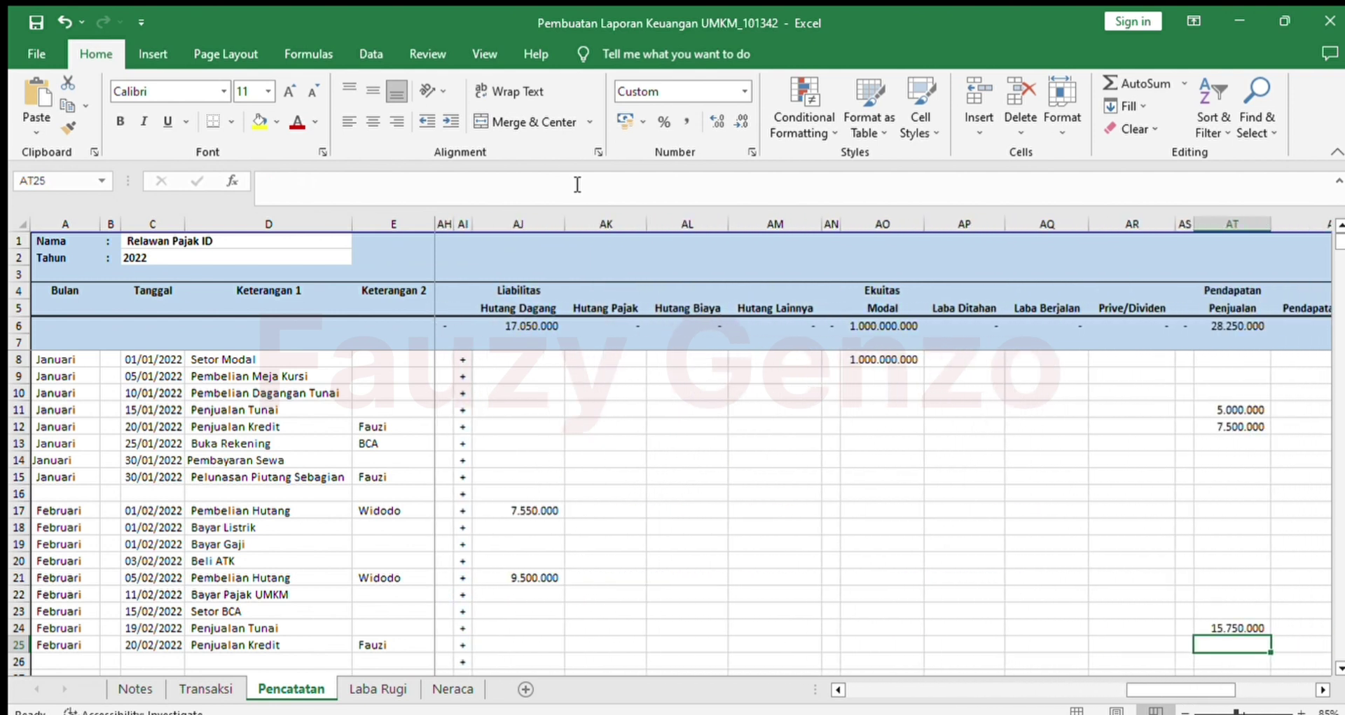
key(ctrl+v)
Step: Post the credit sale to Piutang by entering the formula =AT25 in cell K25
key(ctrl+Left)
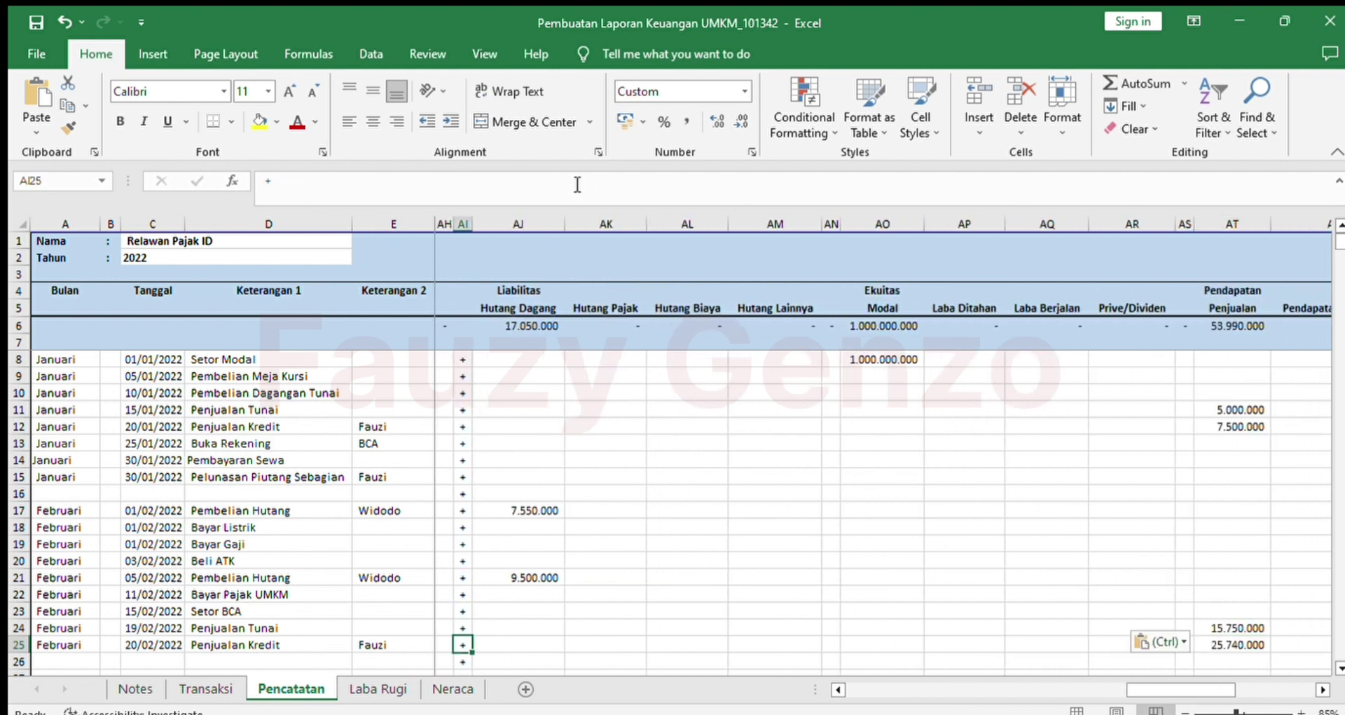
key(ctrl+Left)
key(Right)
key(Right)
key(Right)
key(Right)
key(Right)
key(Right)
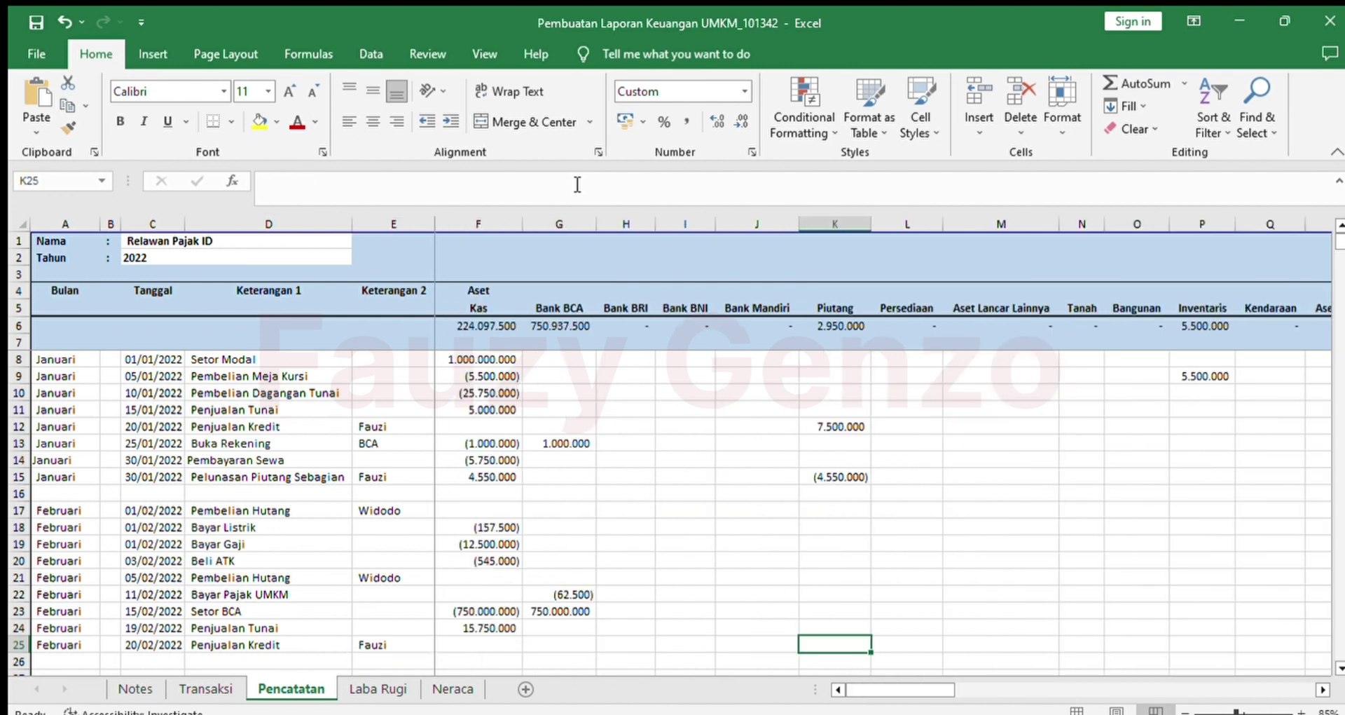
text(=)
key(Right)
key(Right)
key(Right)
key(Right)
key(Right)
key(Right)
key(Right)
key(Right)
key(Right)
key(Right)
key(Right)
key(Right)
key(Right)
key(Right)
key(Right)
key(Right)
key(Right)
key(Right)
key(Right)
key(Right)
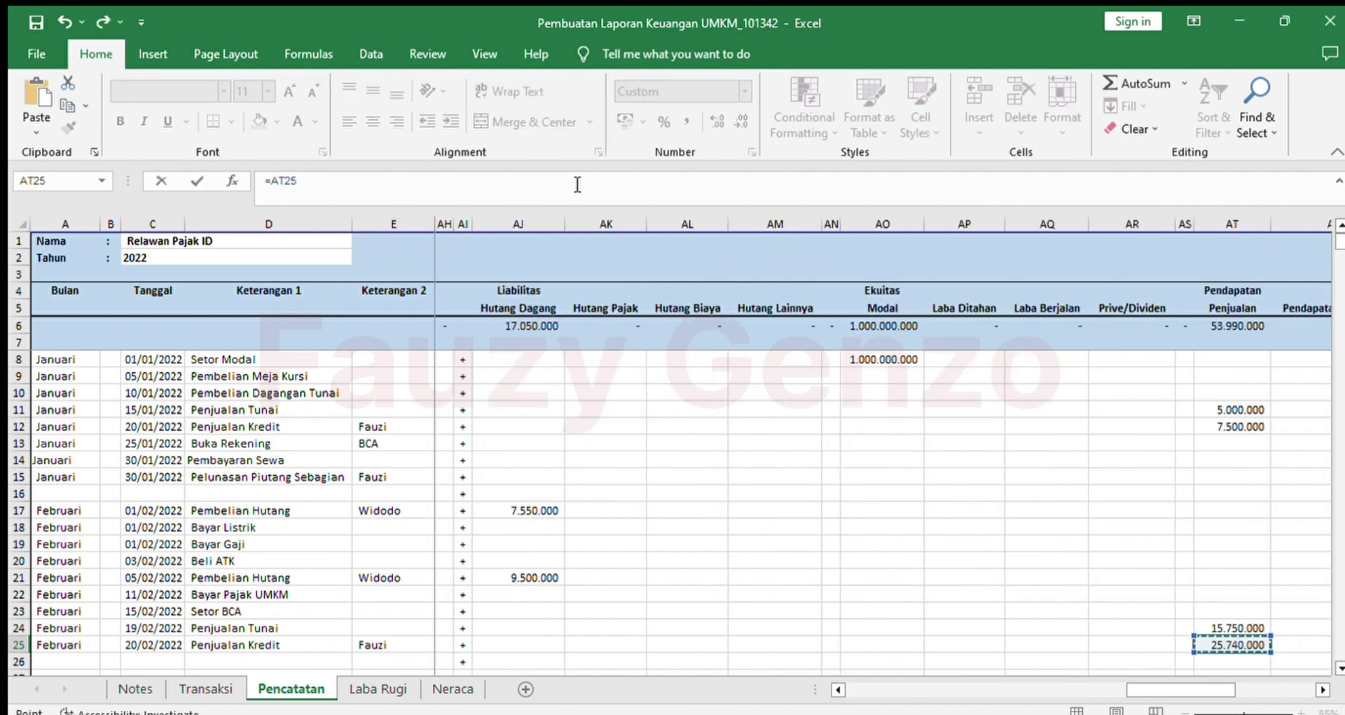
key(ctrl+Return)
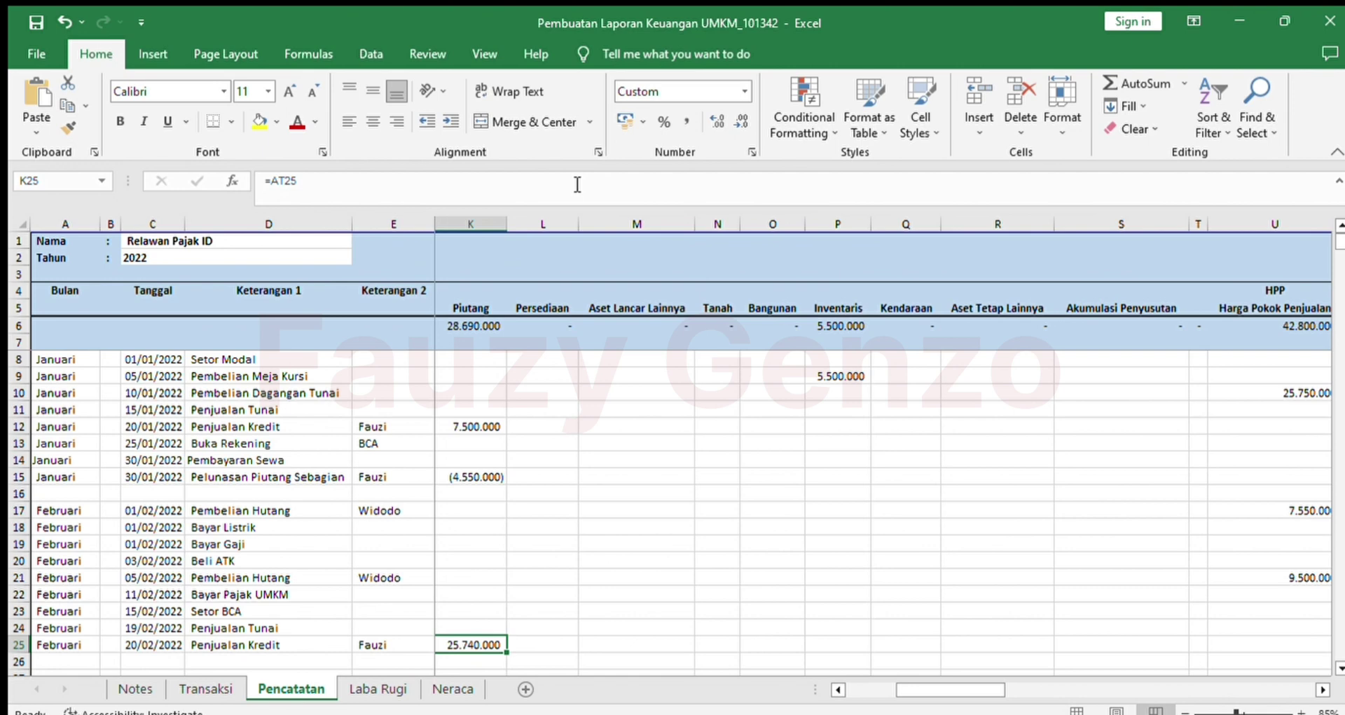
Step: Copy the 03/03/2022 Pelunasan entry, A20:F20 in Transaksi, into row 27 of Pencatatan starting at A27, keeping row 26 blank
key(Left)
key(Left)
key(Left)
key(Left)
key(Left)
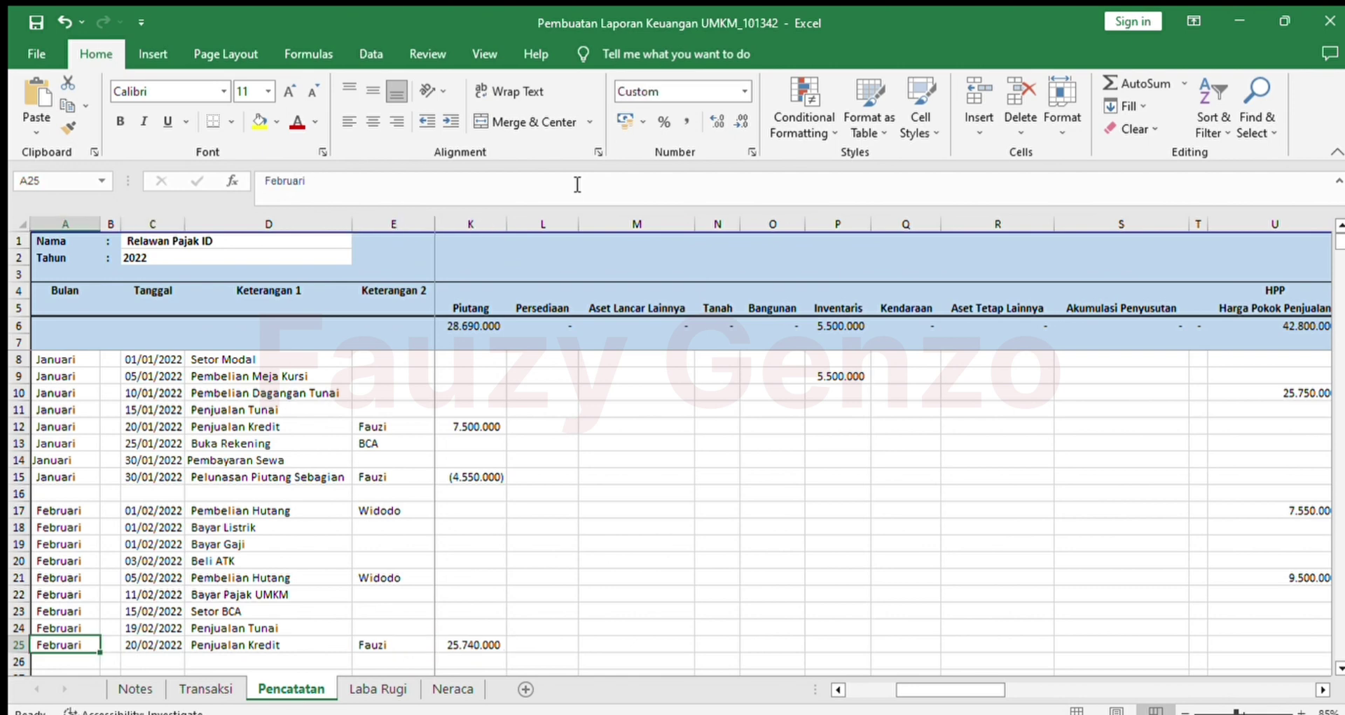
key(ctrl+Page_Up)
key(Down)
key(Down)
key(Down)
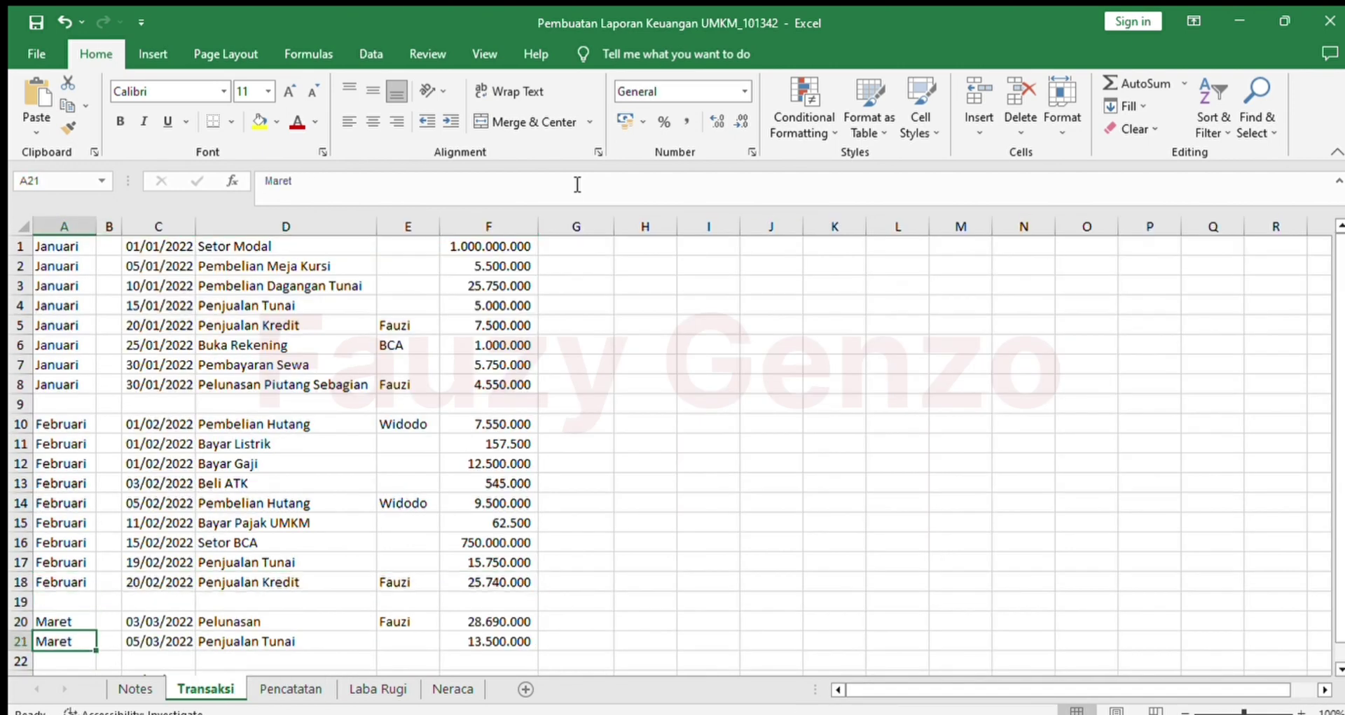
key(Up)
key(shift+Right)
key(shift+Right)
key(shift+Right)
key(shift+Right)
key(shift+Right)
key(ctrl+c)
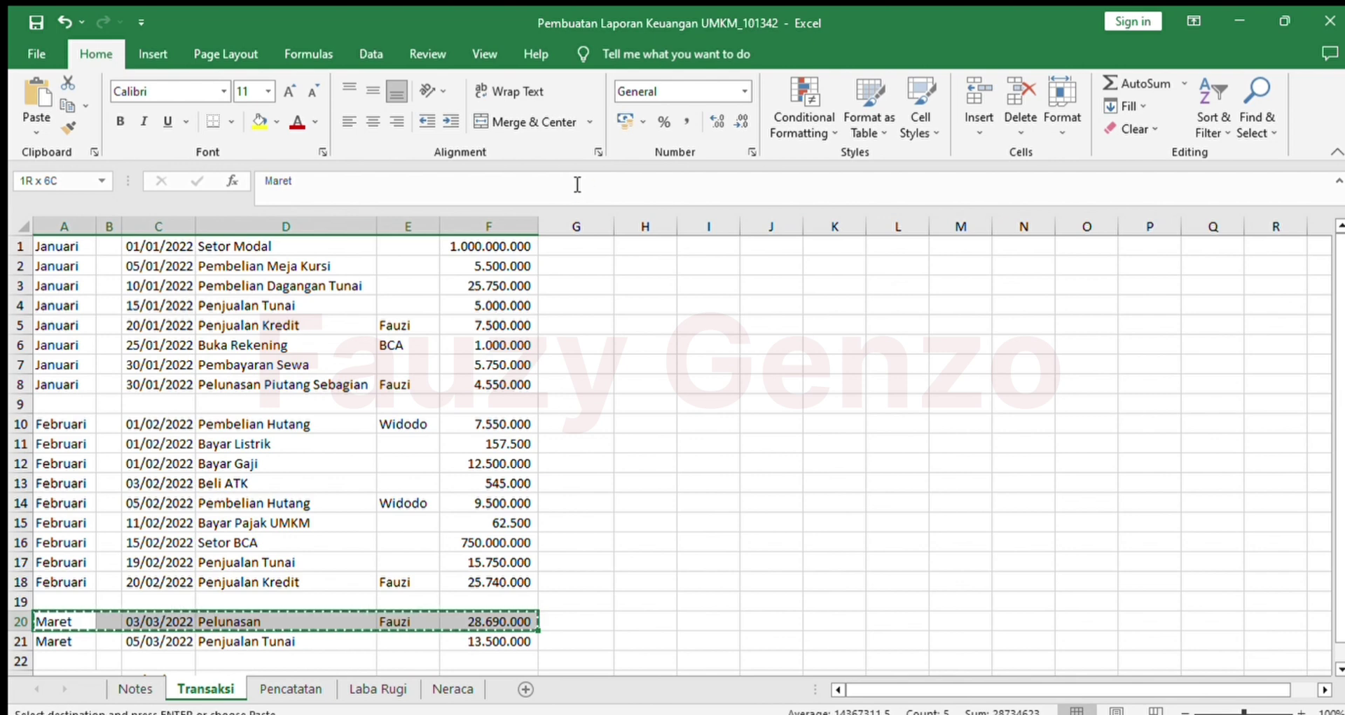
key(ctrl+Page_Down)
key(Down)
key(Down)
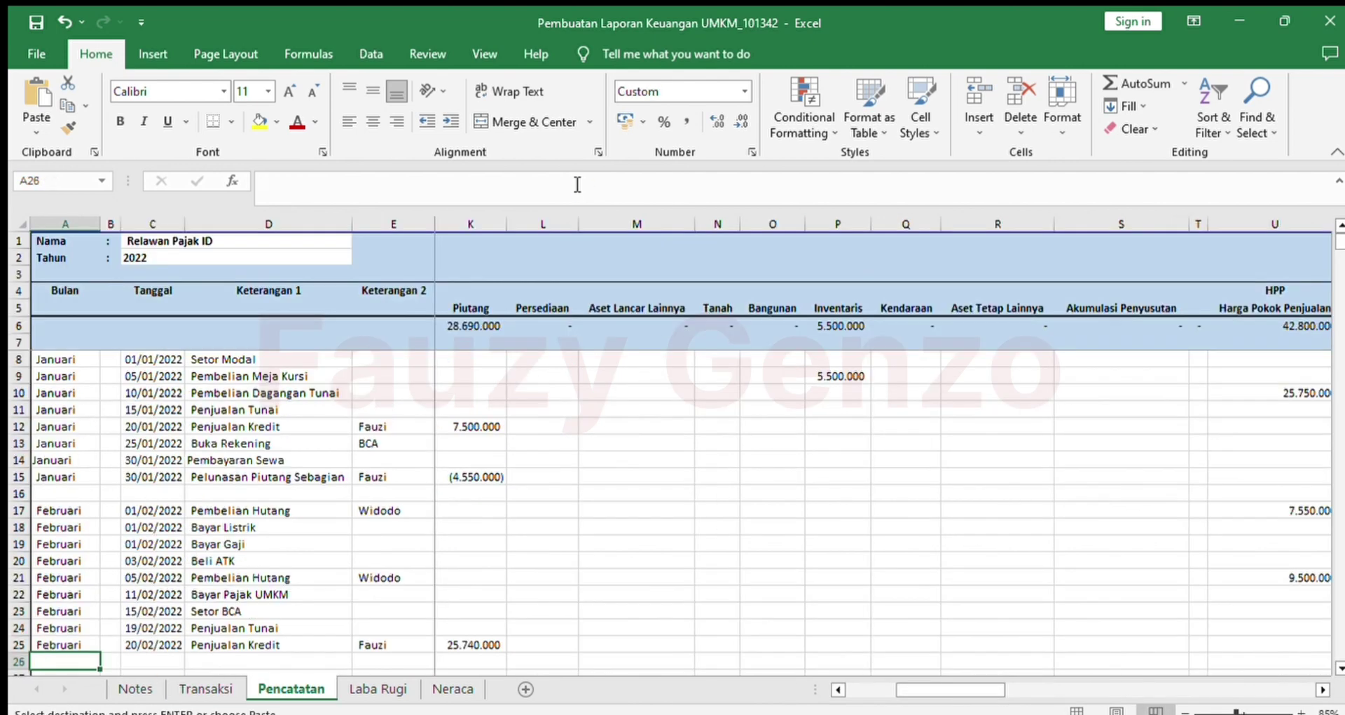
key(ctrl+alt+v)
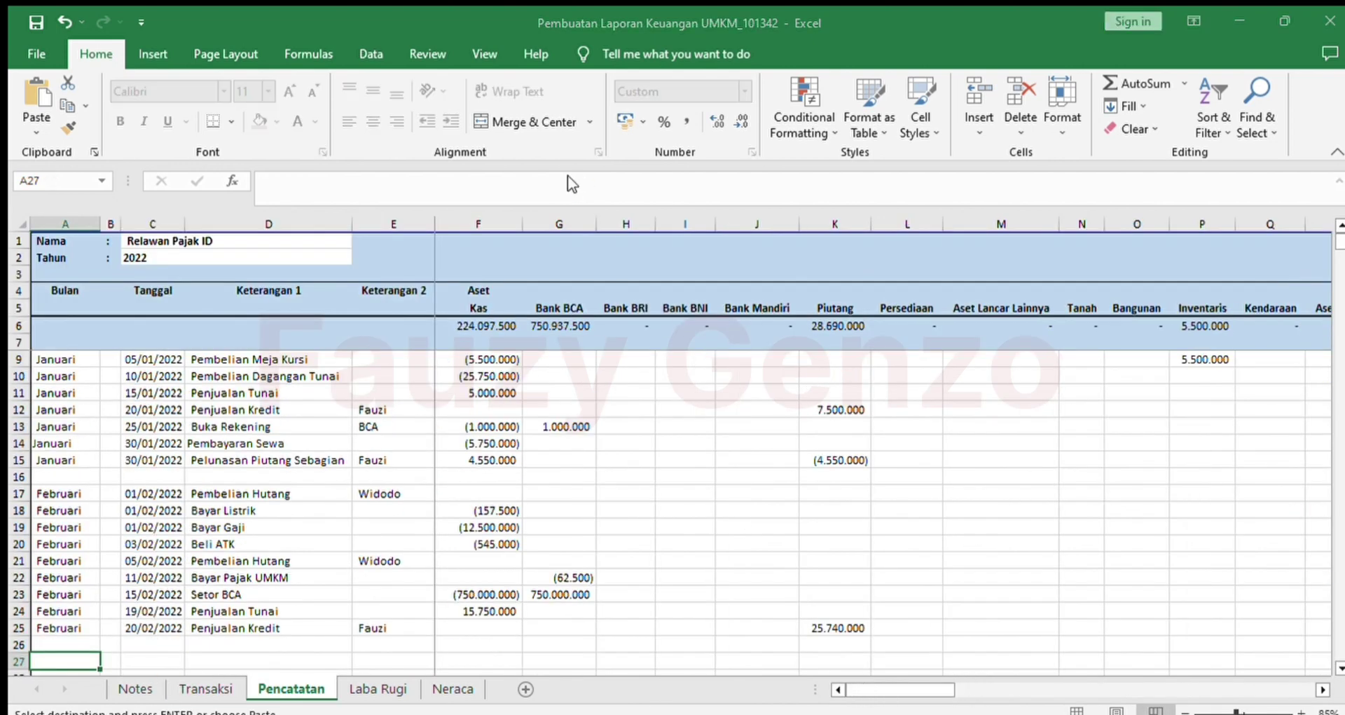
key(Return)
Step: Post the Pelunasan receipt as a reduction of Piutang by entering the formula =-F27 in cell K27
key(Right)
key(Right)
key(Right)
key(Right)
key(Right)
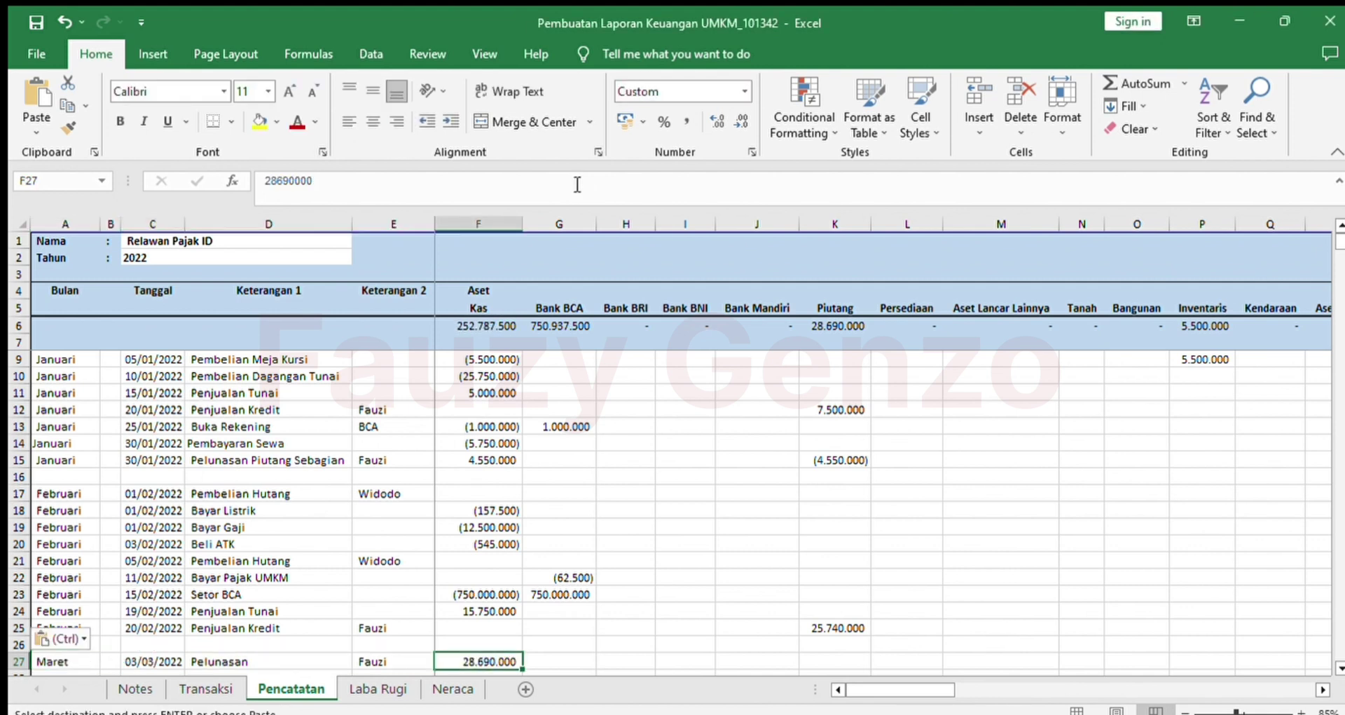
key(Right)
key(Right)
key(Right)
key(Right)
key(Right)
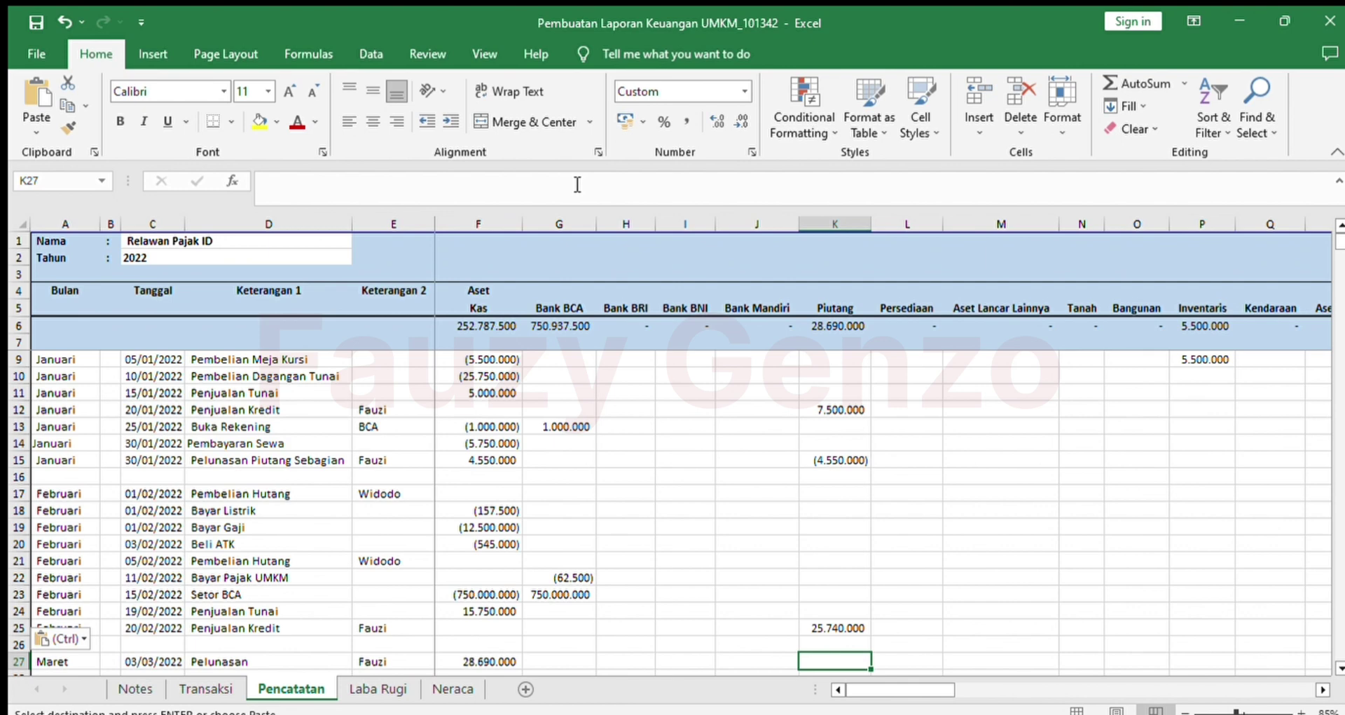
text(=-)
key(Left)
key(Left)
key(Left)
key(Left)
key(Left)
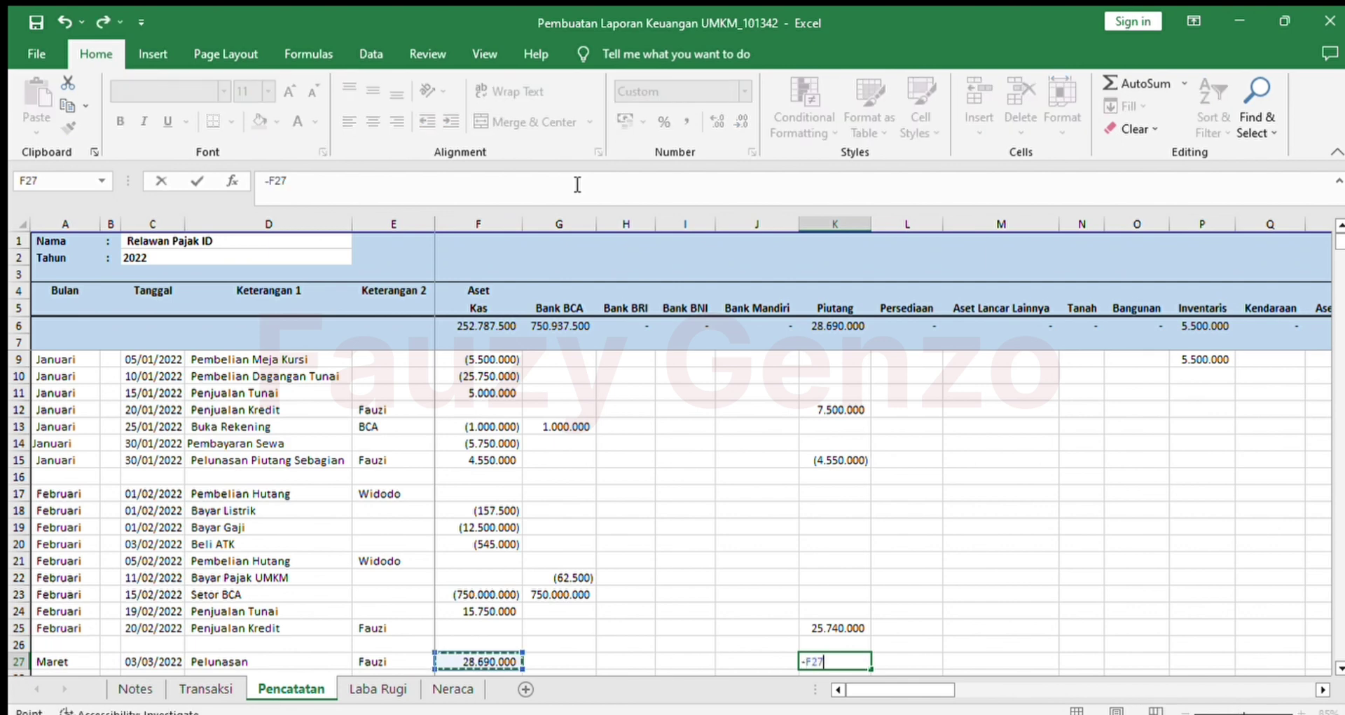
key(Return)
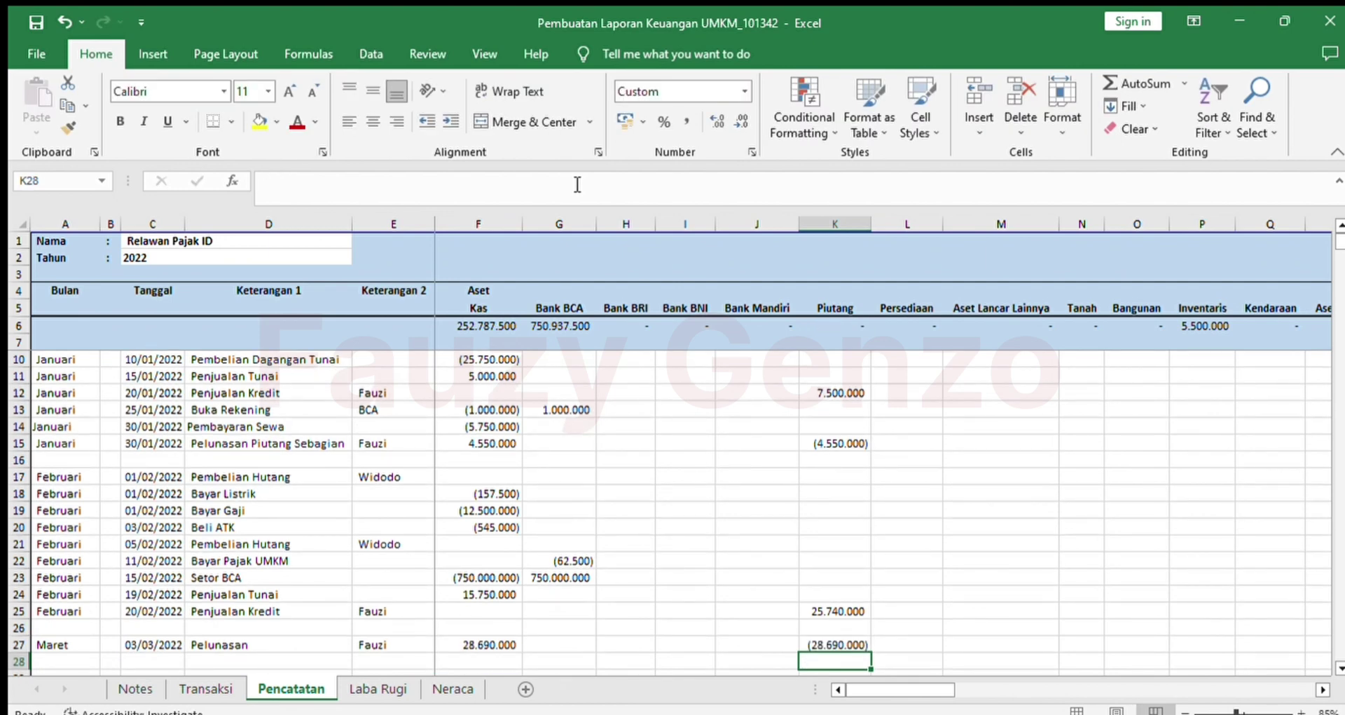
Step: Check the Cek Seimbang value in AY27 to see whether the Pelunasan entry's postings balance
key(Up)
key(Right)
key(Right)
key(Right)
key(Right)
key(Right)
key(Right)
key(Right)
key(Right)
key(Right)
key(Right)
key(Right)
key(Right)
key(Right)
key(Right)
key(Right)
key(Right)
key(Right)
key(Right)
key(Right)
key(Right)
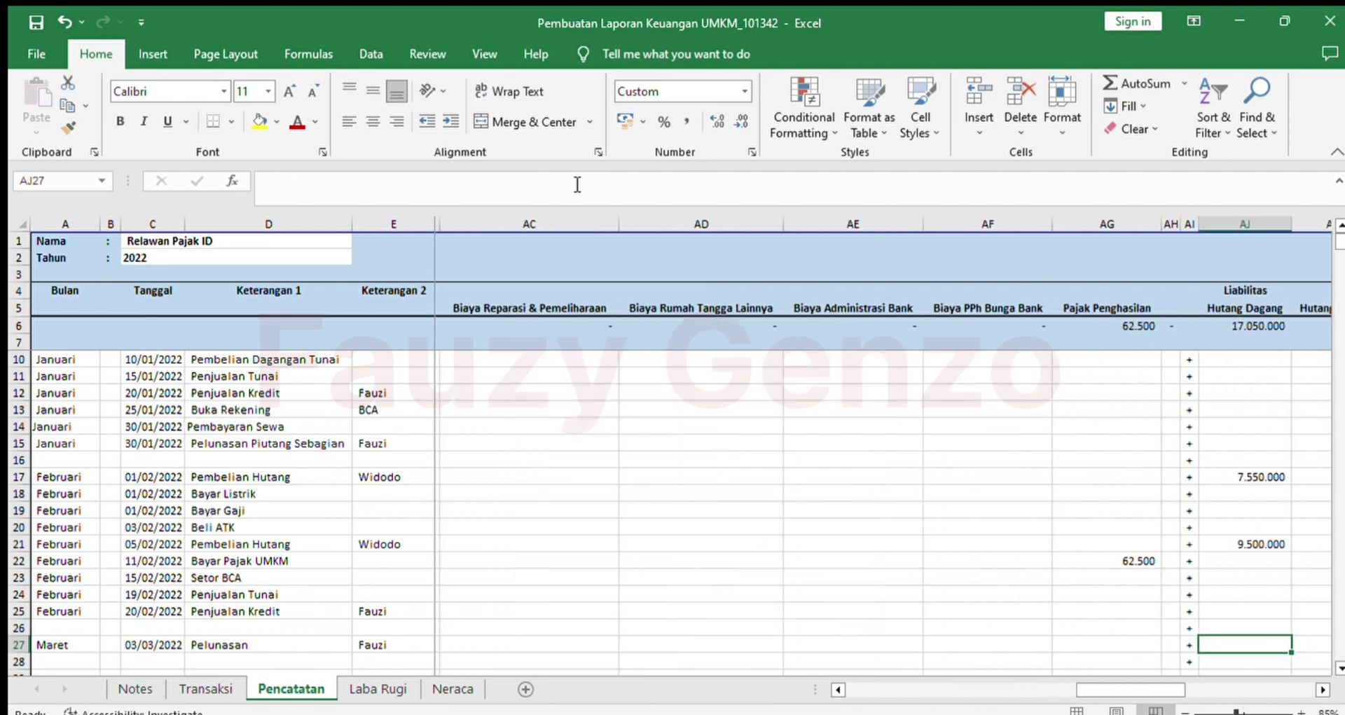
key(Right)
key(Right)
key(Right)
key(Right)
key(Right)
key(Right)
key(Right)
key(Right)
key(Right)
key(Right)
key(Right)
key(Right)
key(Right)
key(Right)
key(Right)
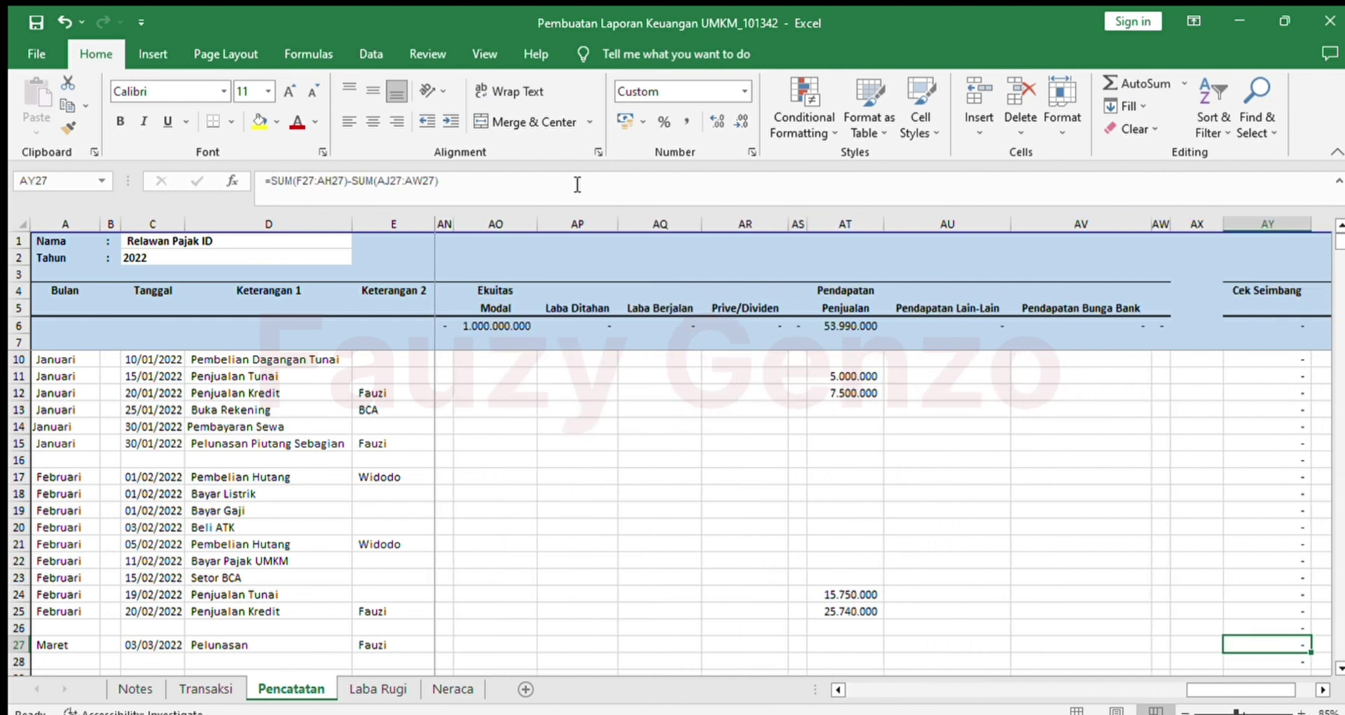
key(Right)
key(Left)
key(Left)
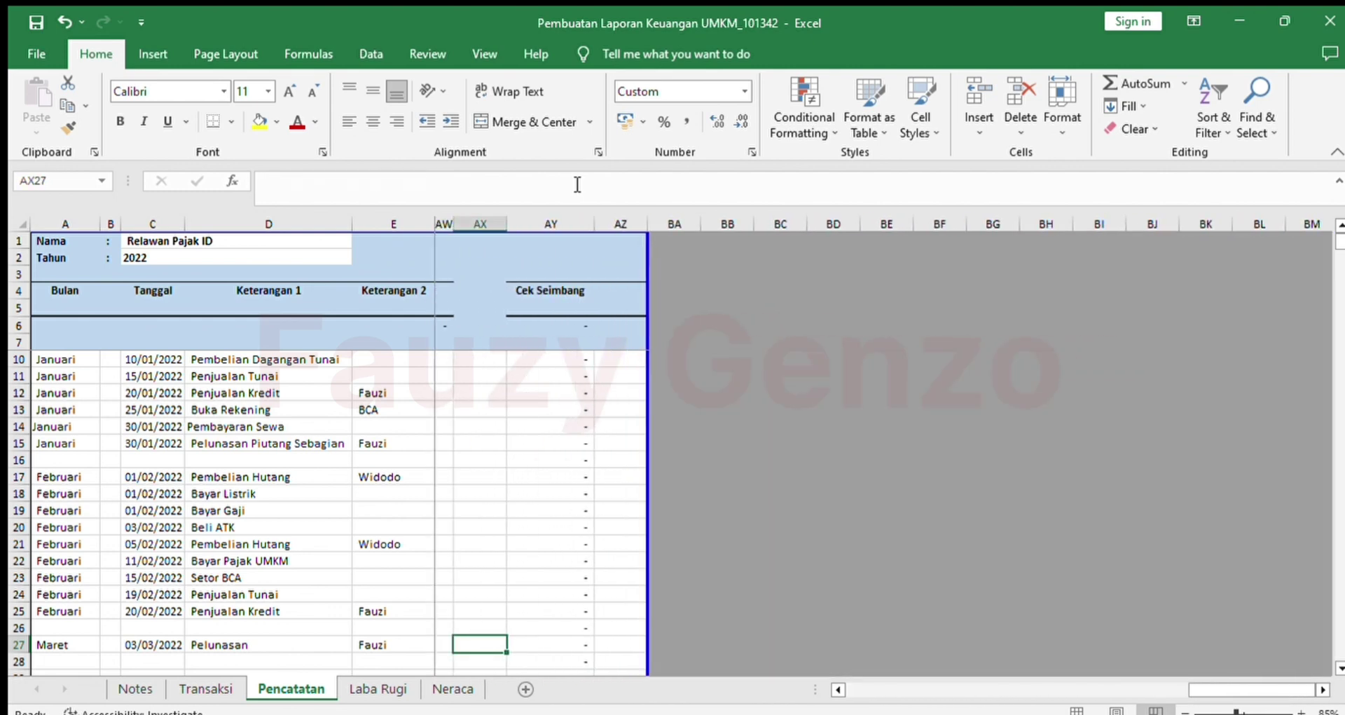
key(Right)
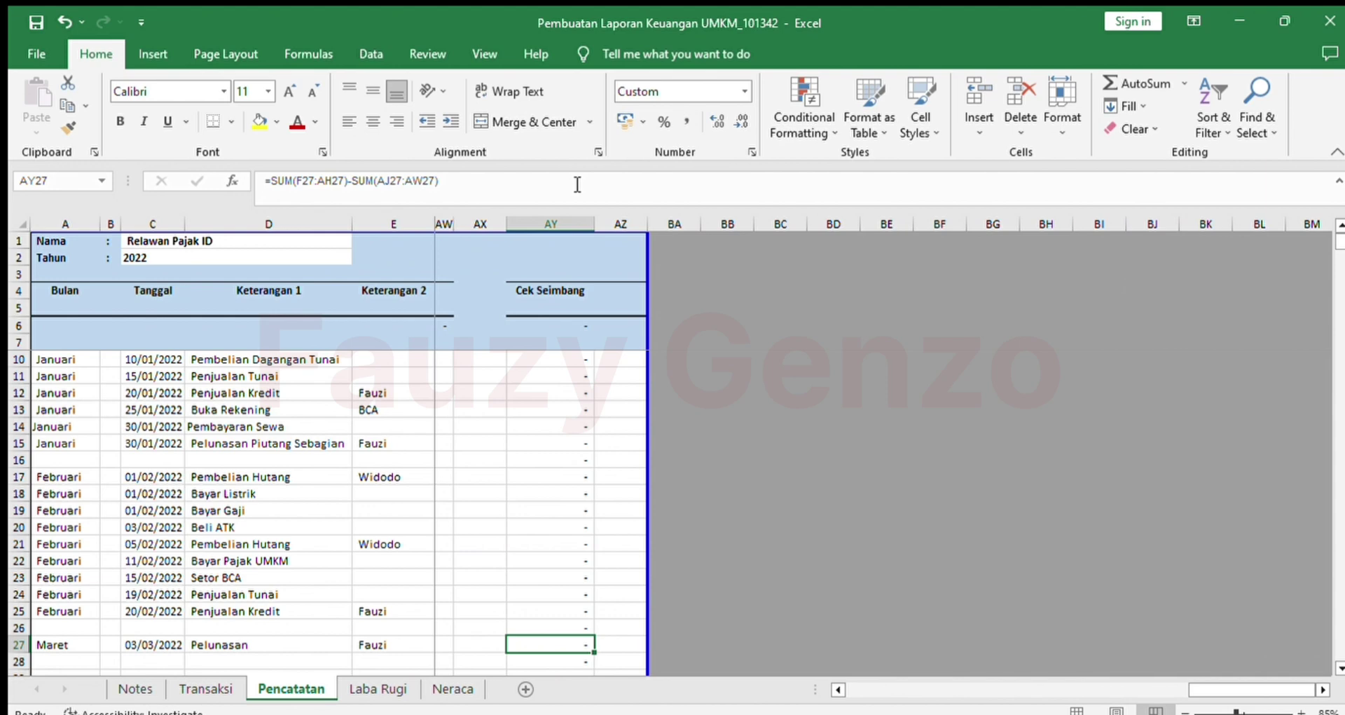
Step: Review the Laba (Rugi) Bersih Sebelum Pajak row in the Laba Rugi report across the months through Tahunan
click(396, 688)
key(Down)
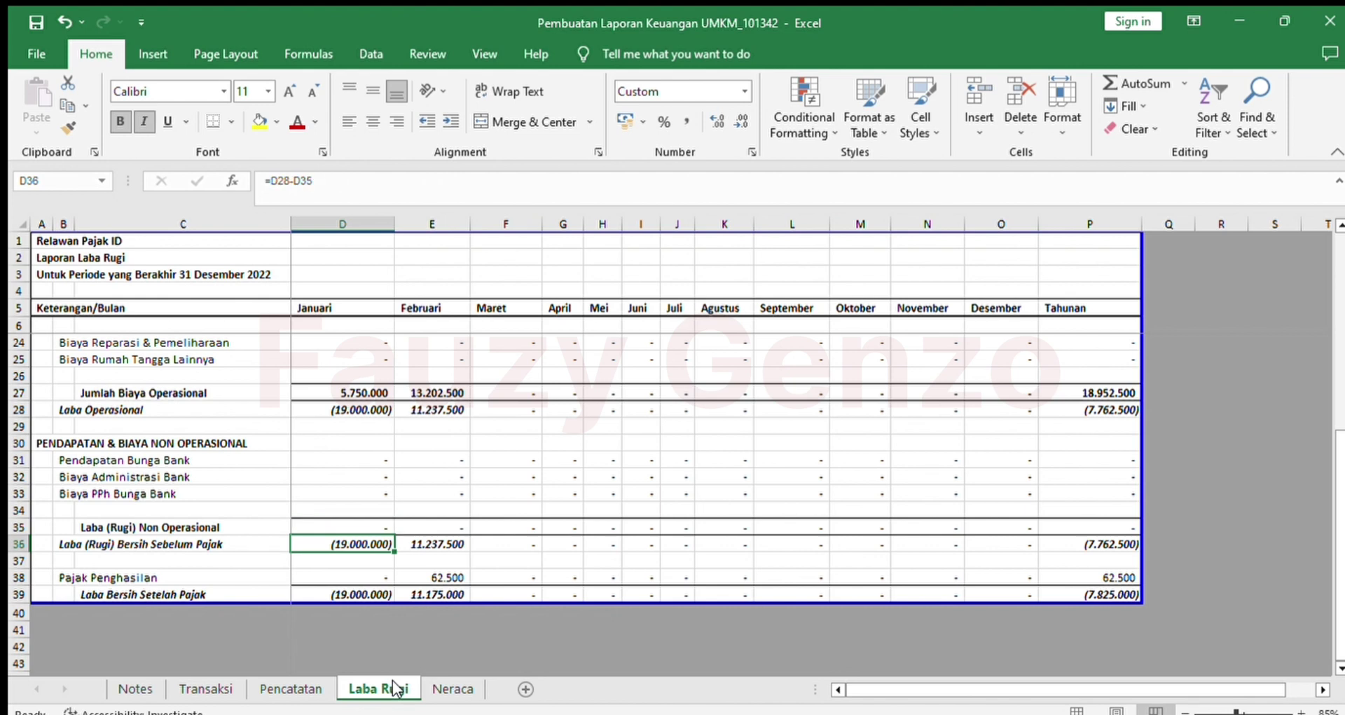
key(Up)
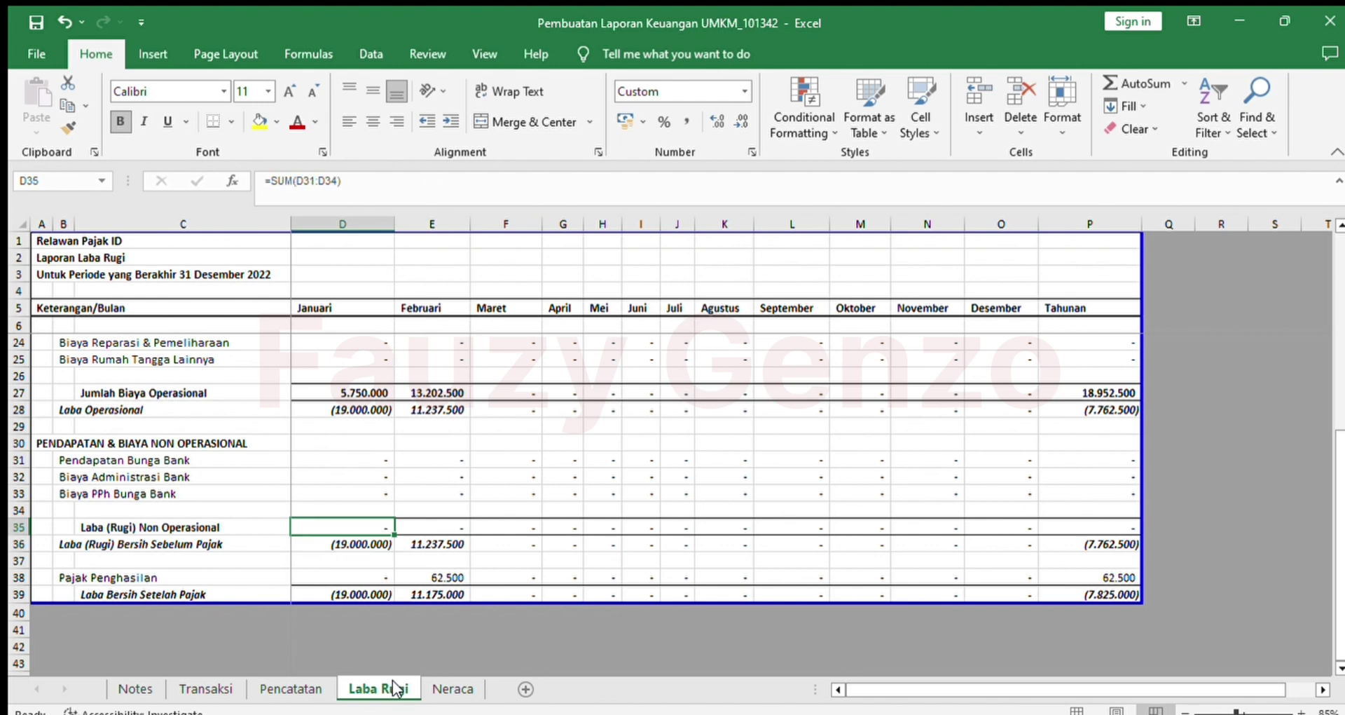
key(Down)
key(Right)
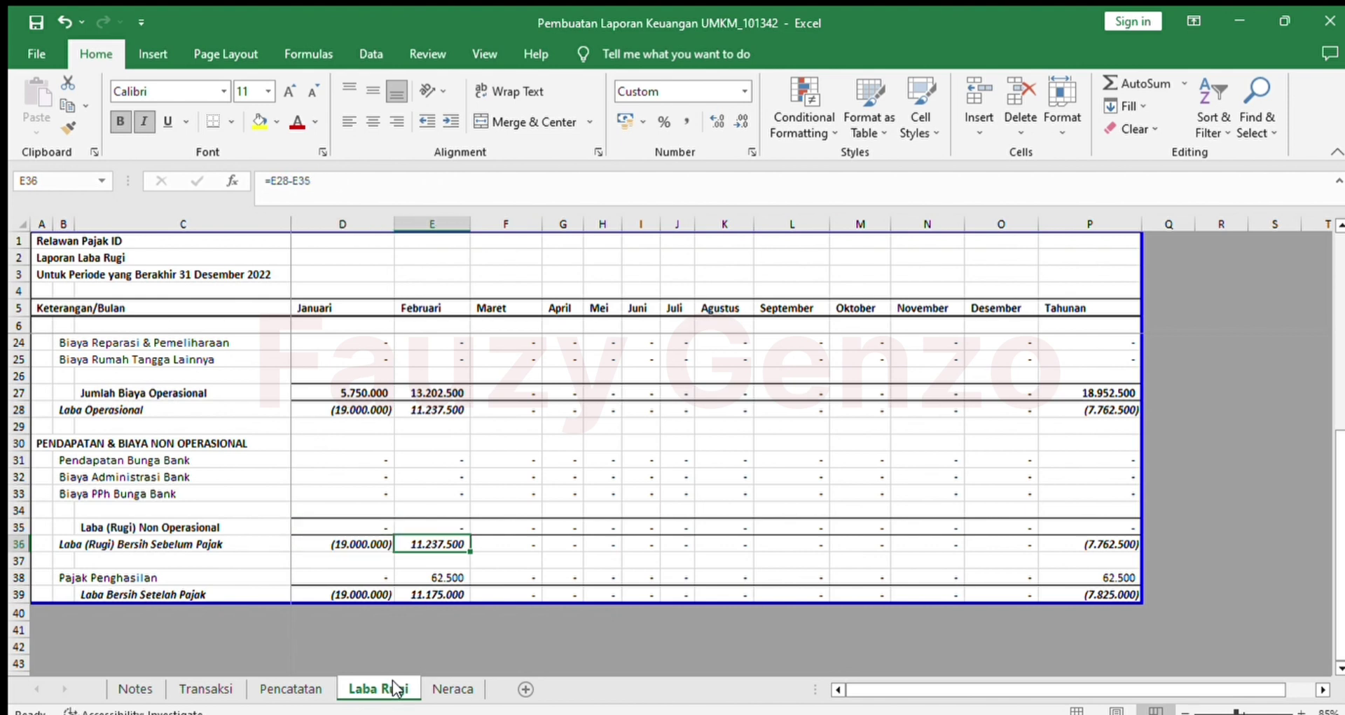
key(Up)
key(Down)
key(Right)
key(Right)
key(Right)
key(Right)
key(Right)
key(Right)
key(Right)
key(Right)
key(Right)
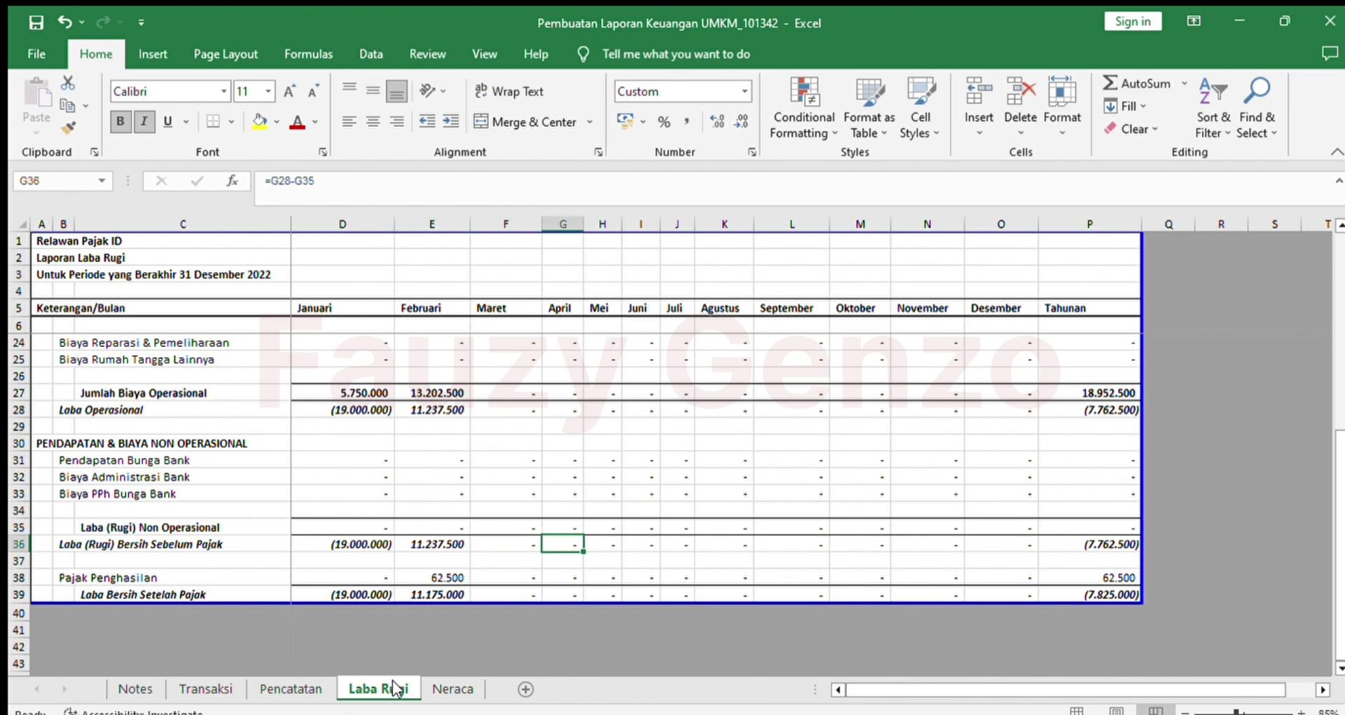
key(Right)
key(Right)
key(Right)
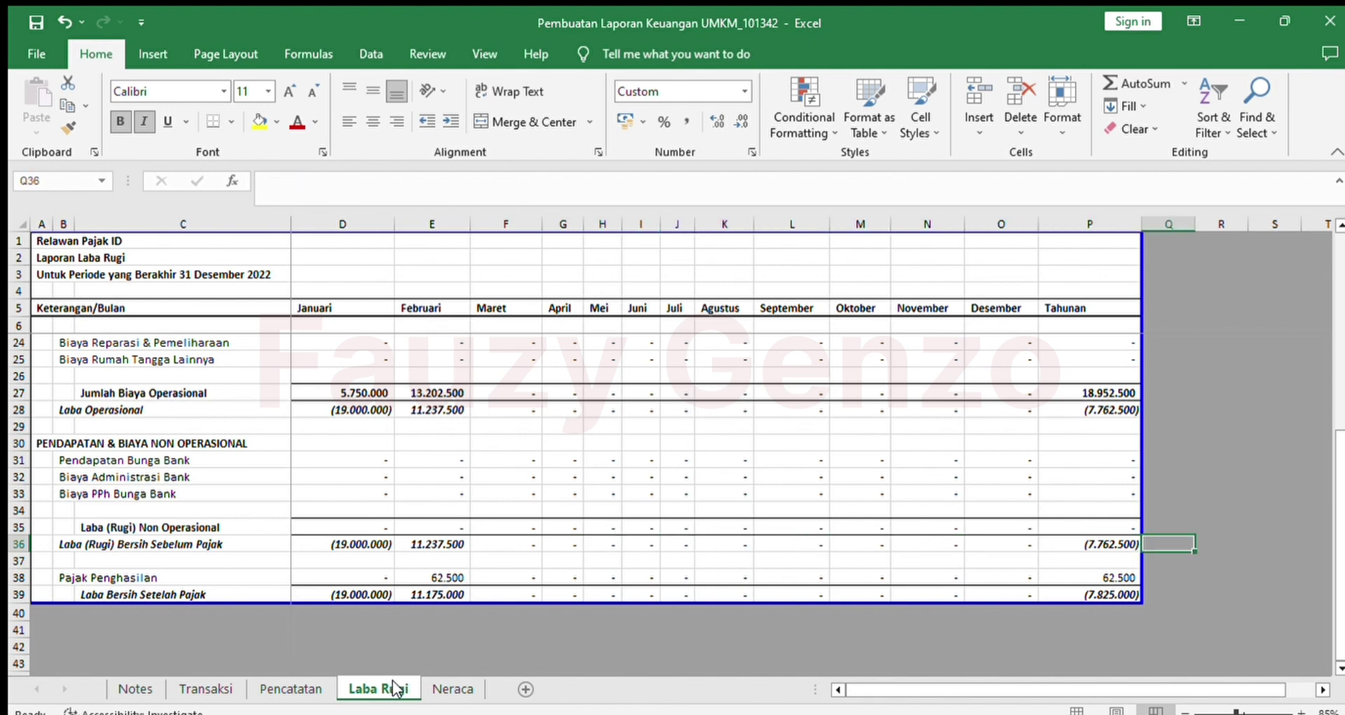
key(Left)
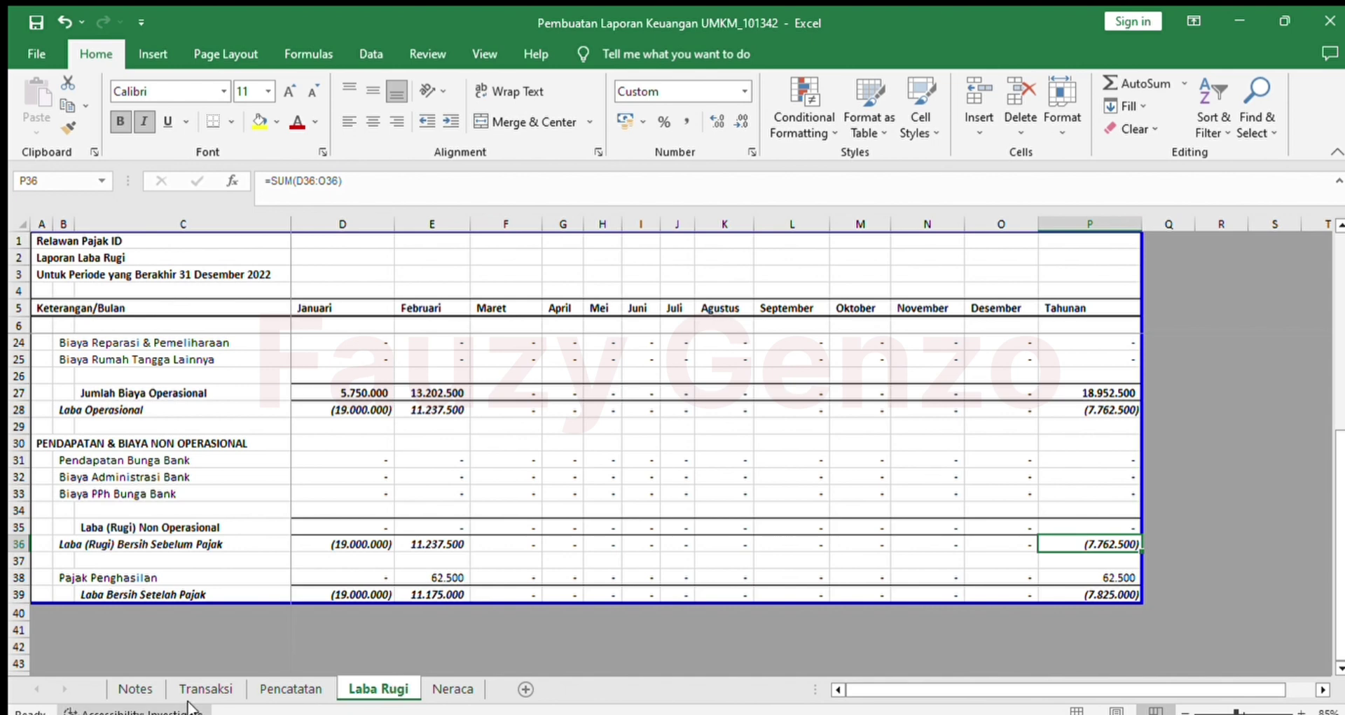
Step: Examine the postings in Pencatatan's Harga Pokok Penjualan column around cell U27
click(274, 690)
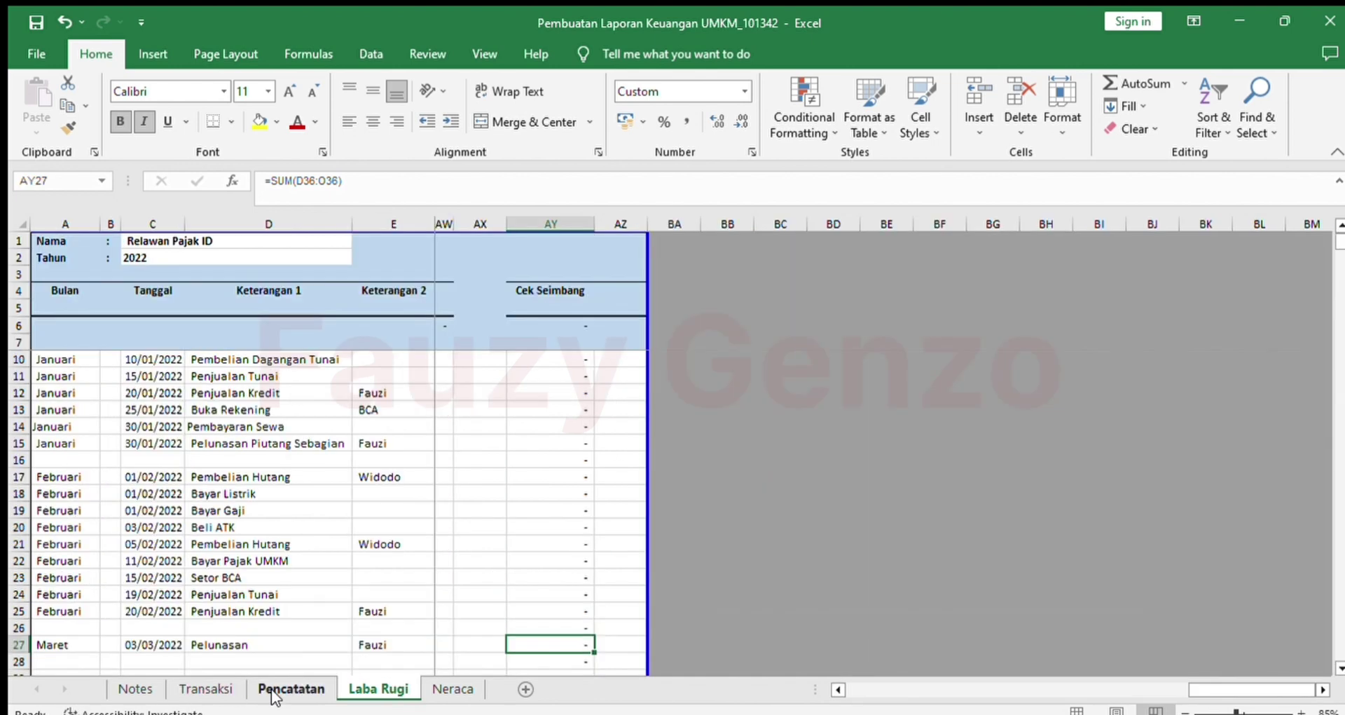
key(Left)
key(Left)
key(Left)
key(Left)
key(Left)
key(Left)
key(Left)
key(Left)
key(Left)
key(Left)
key(Left)
key(Left)
key(Left)
key(Left)
key(Left)
key(Left)
key(Left)
key(Left)
key(Left)
key(Left)
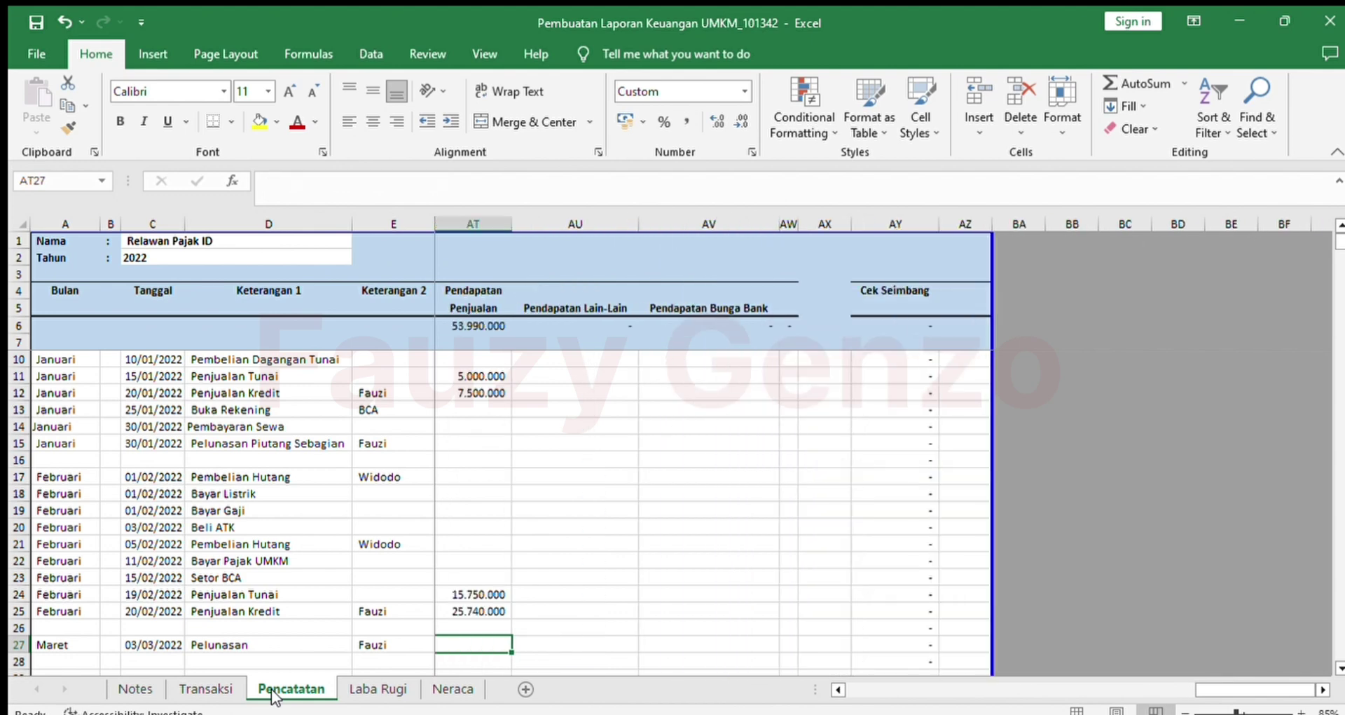
key(Left)
key(Left)
key(Left)
key(Left)
key(Left)
key(Left)
key(Left)
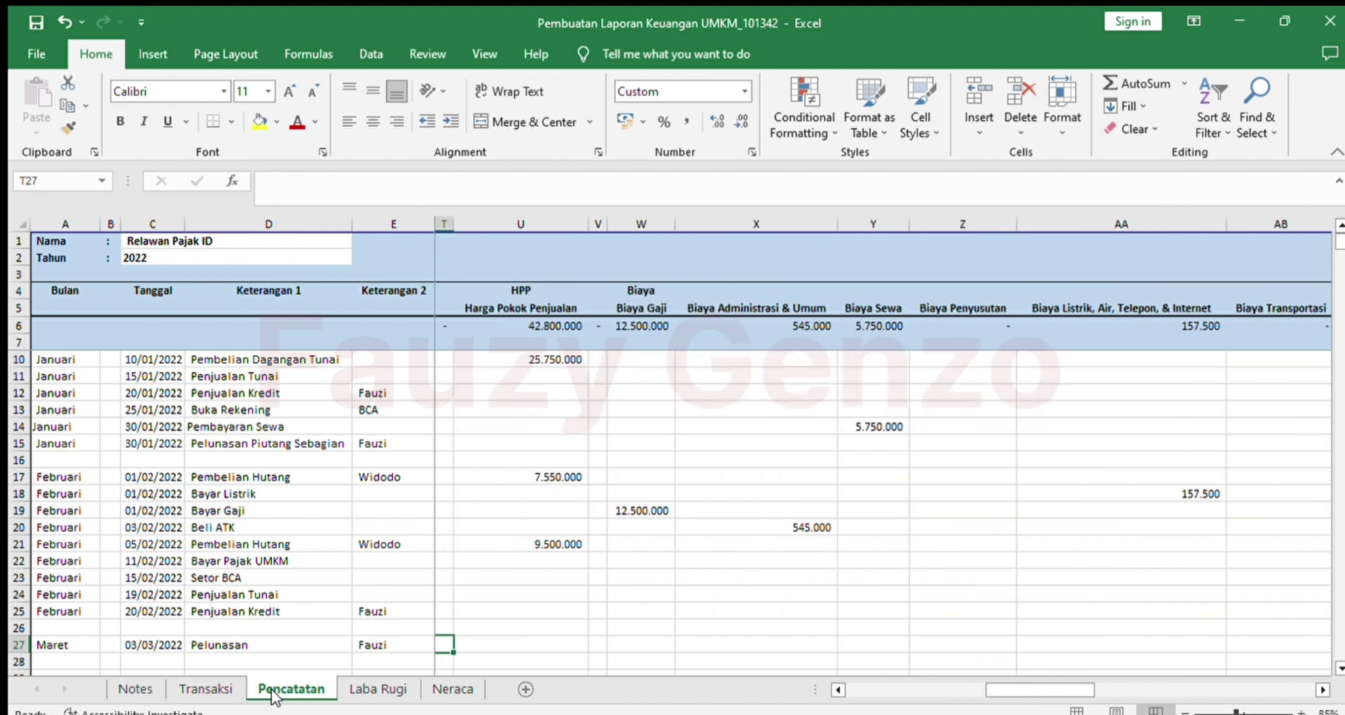
key(Right)
key(Right)
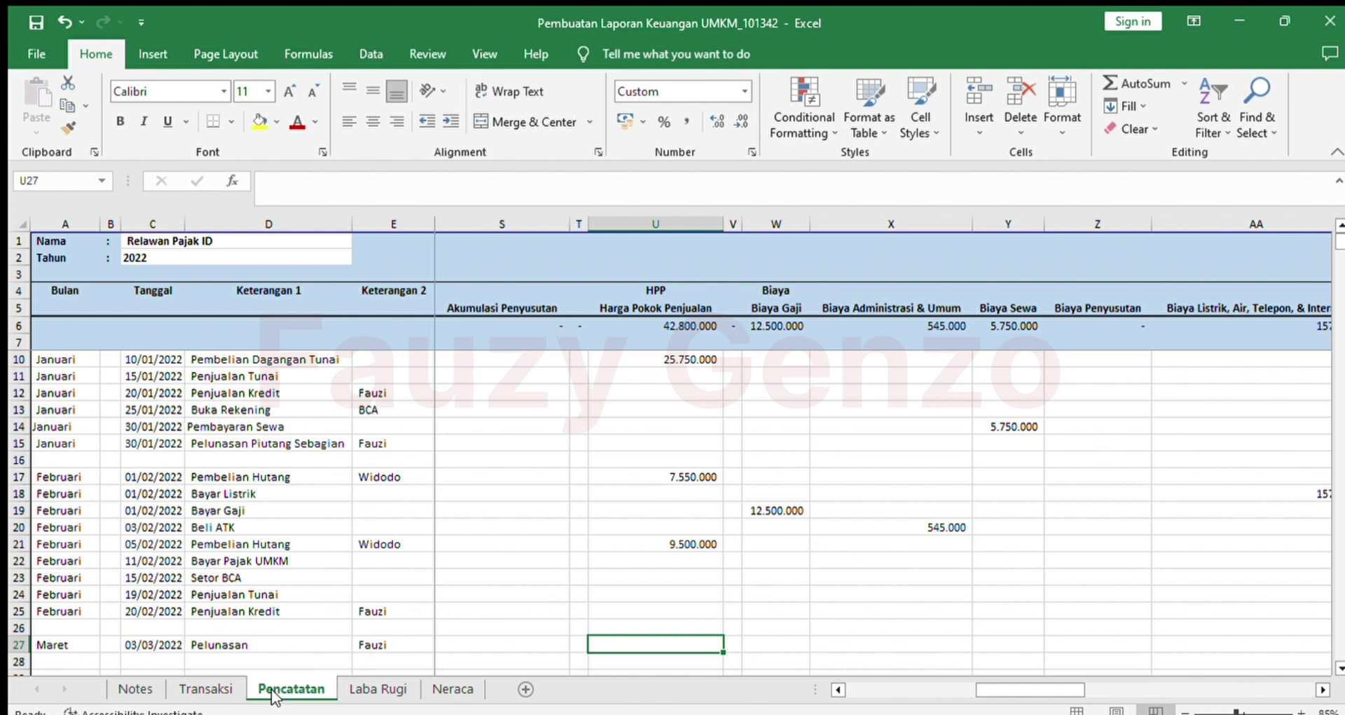
Step: Copy the 05/03/2022 Penjualan Tunai entry, A21:F21 in Transaksi, into row 28 of Pencatatan starting at A28
click(179, 687)
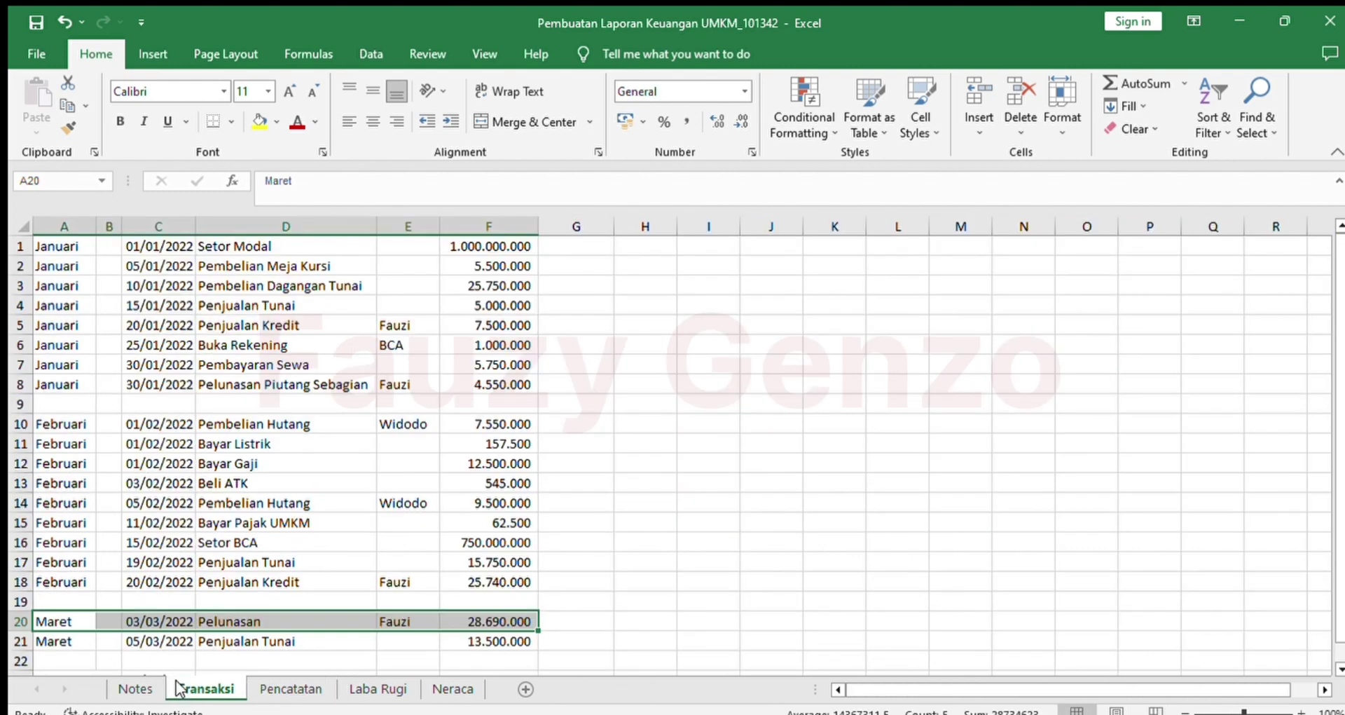
key(Down)
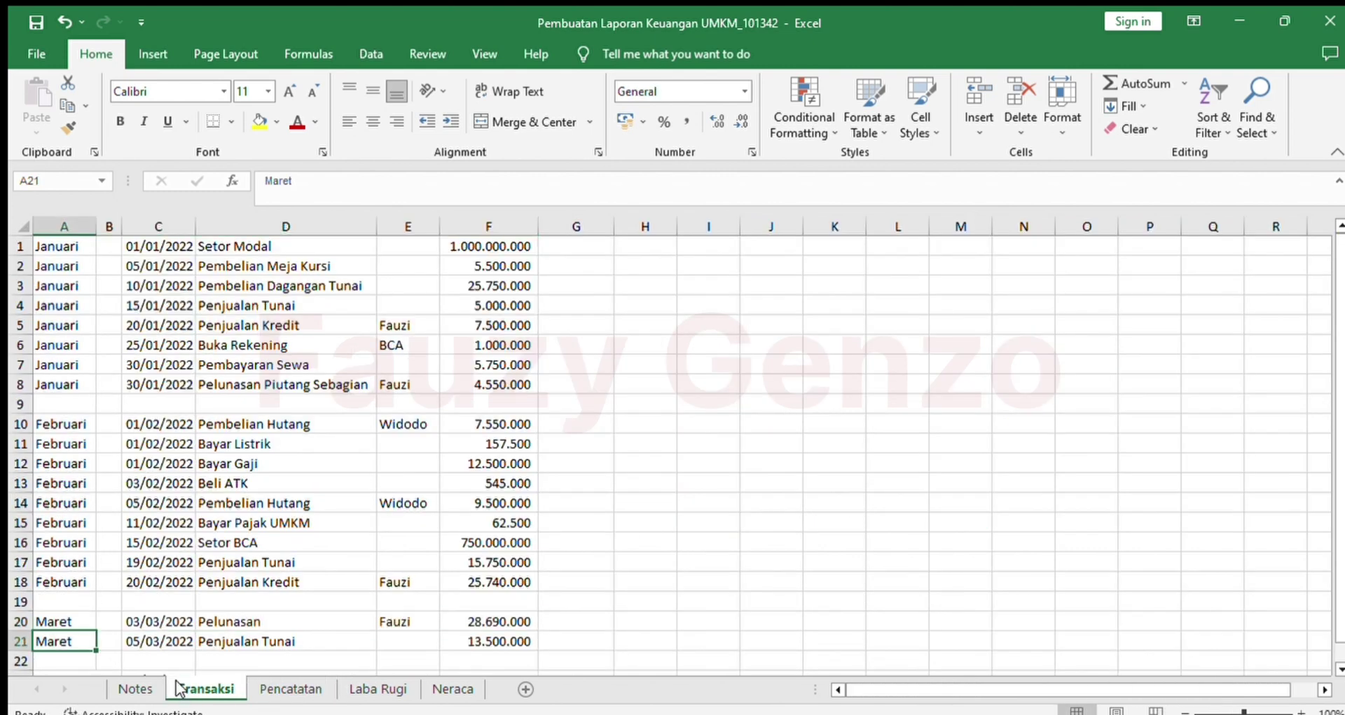
key(Down)
key(Down)
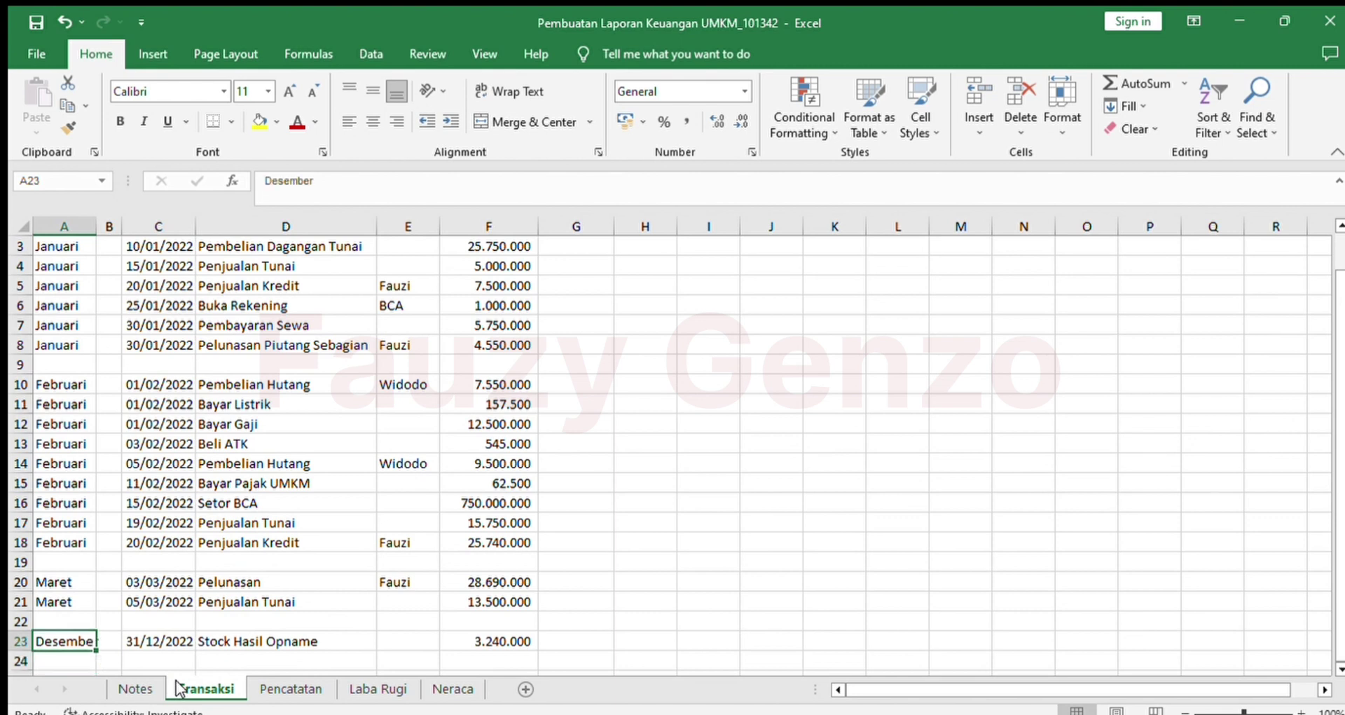
key(Up)
key(Up)
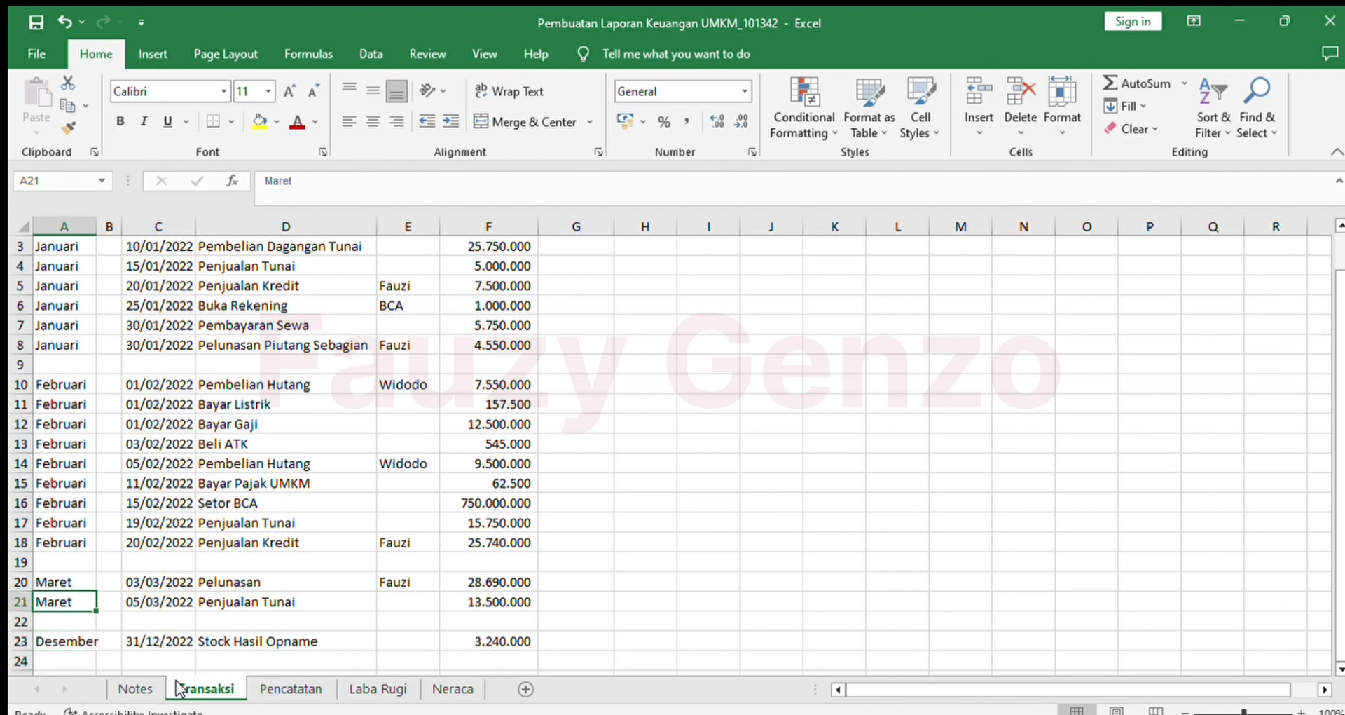
key(shift+Right)
key(shift+Right)
key(shift+Right)
key(shift+Right)
key(shift+Right)
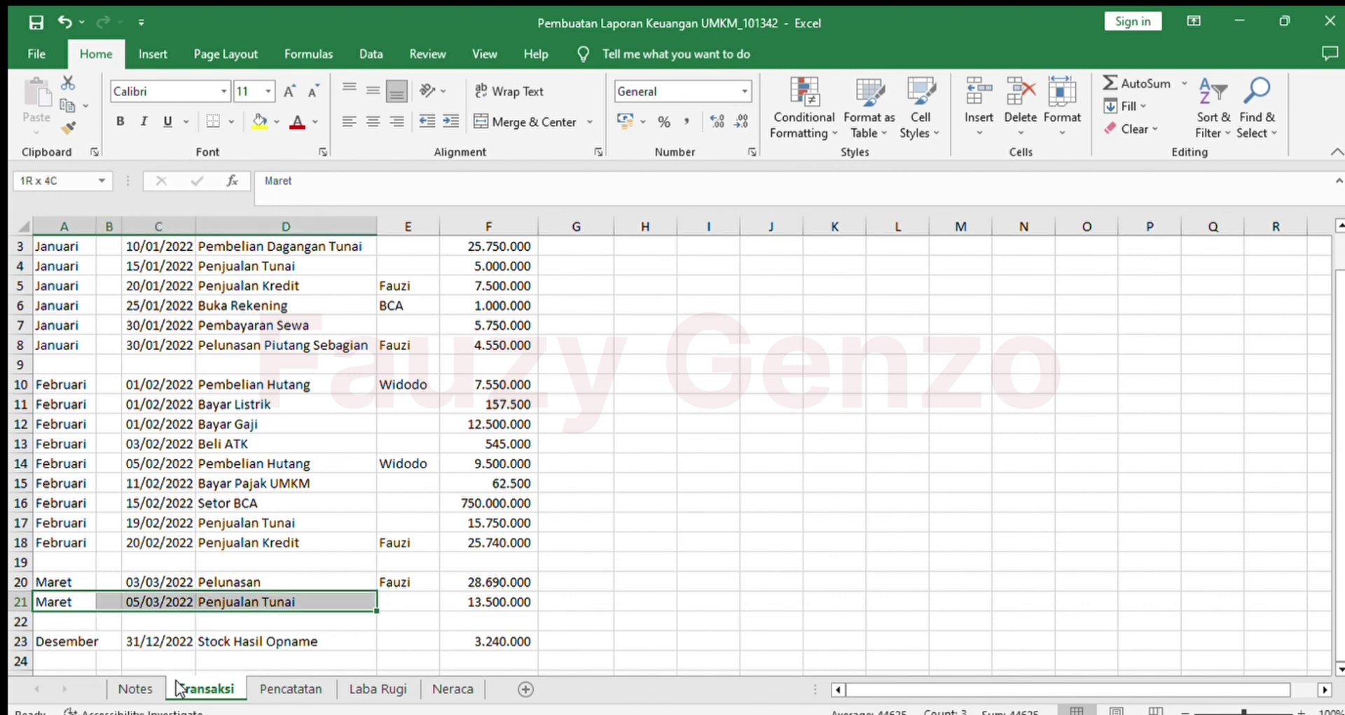
key(ctrl+c)
key(ctrl+Page_Up)
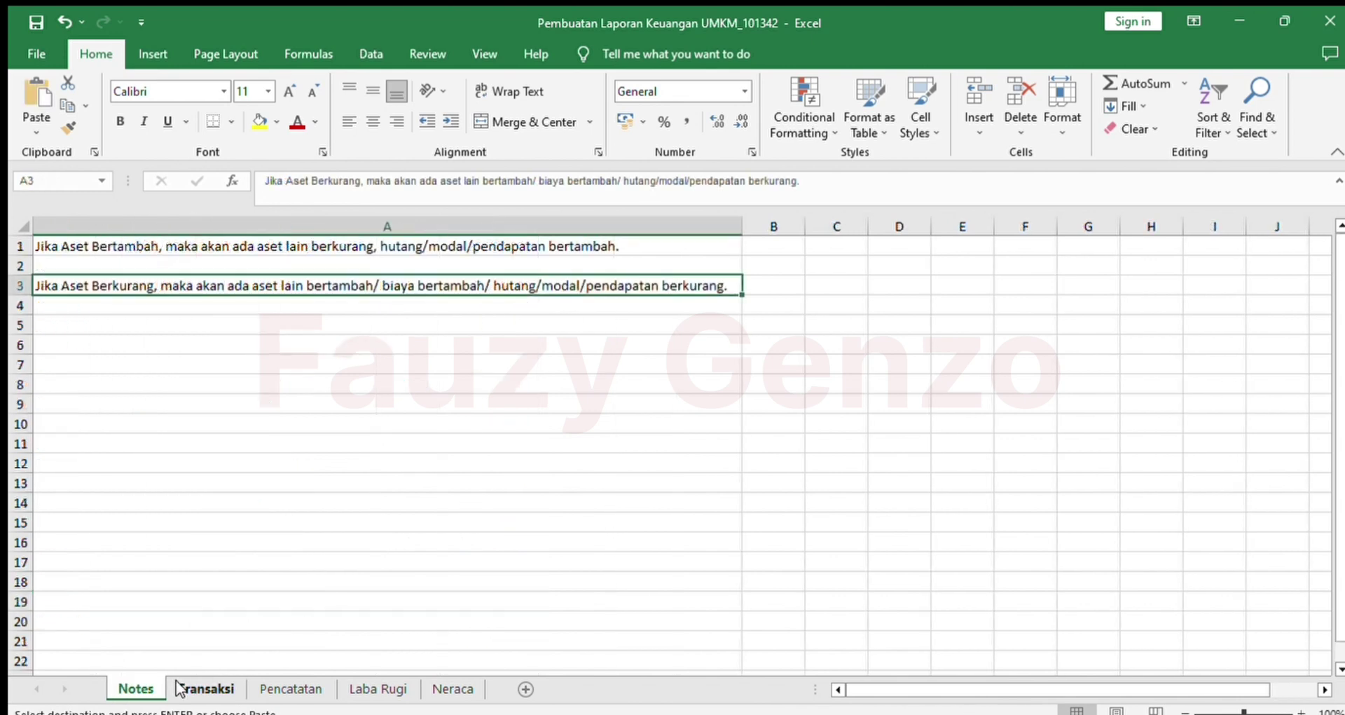
key(ctrl+Page_Down)
key(ctrl+Page_Down)
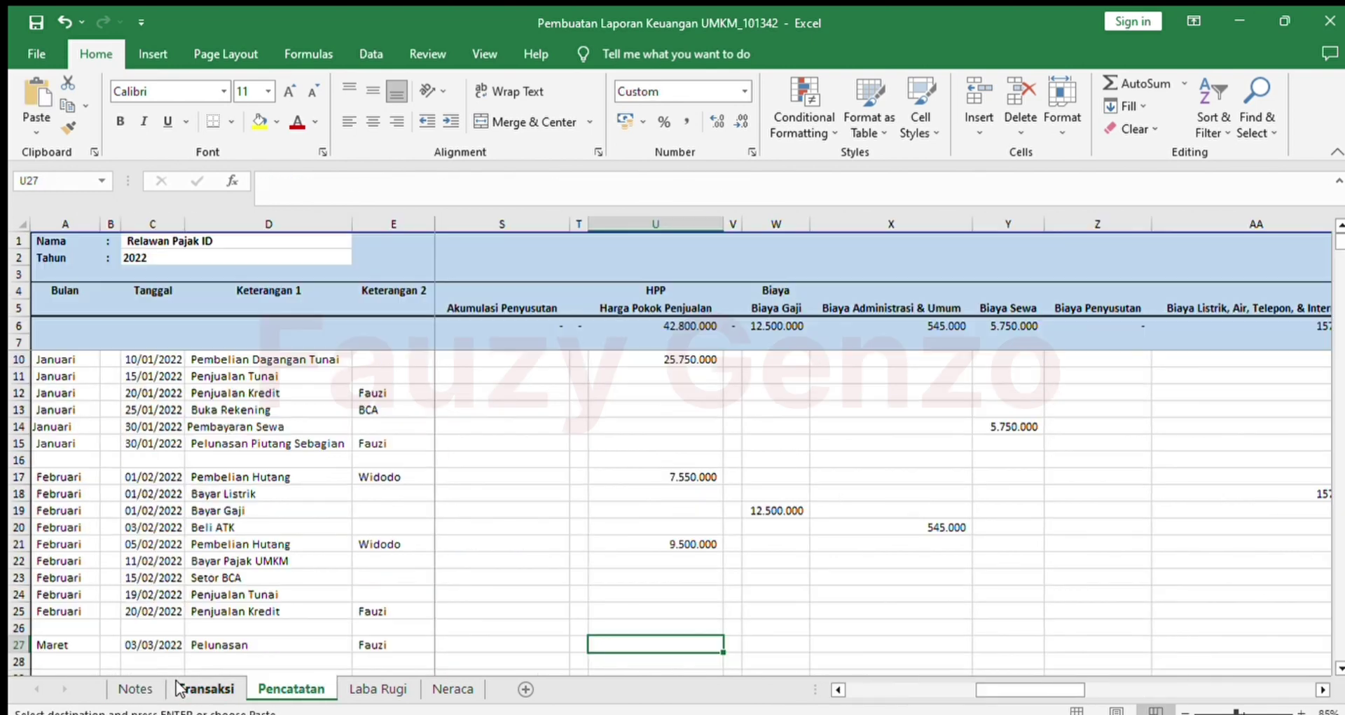
key(Left)
key(ctrl+Left)
key(ctrl+Left)
key(ctrl+Left)
key(Down)
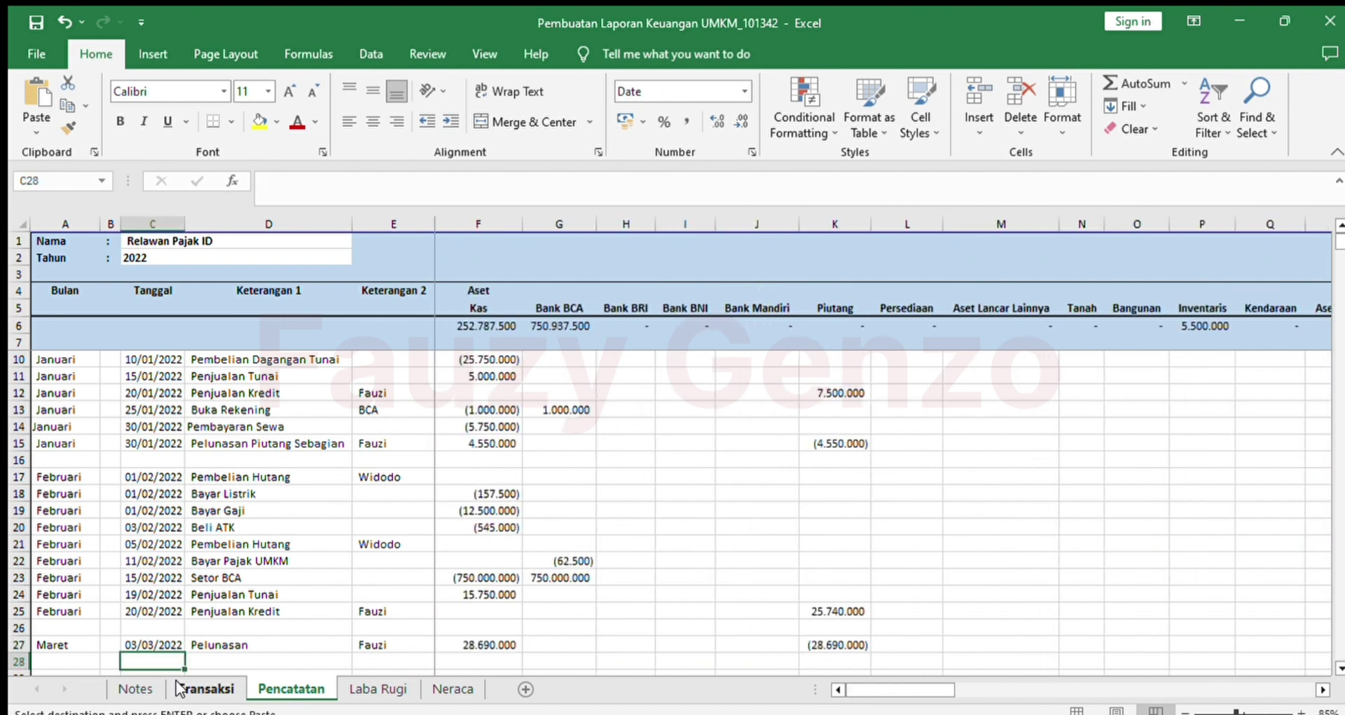
key(ctrl+Left)
key(ctrl+alt+v)
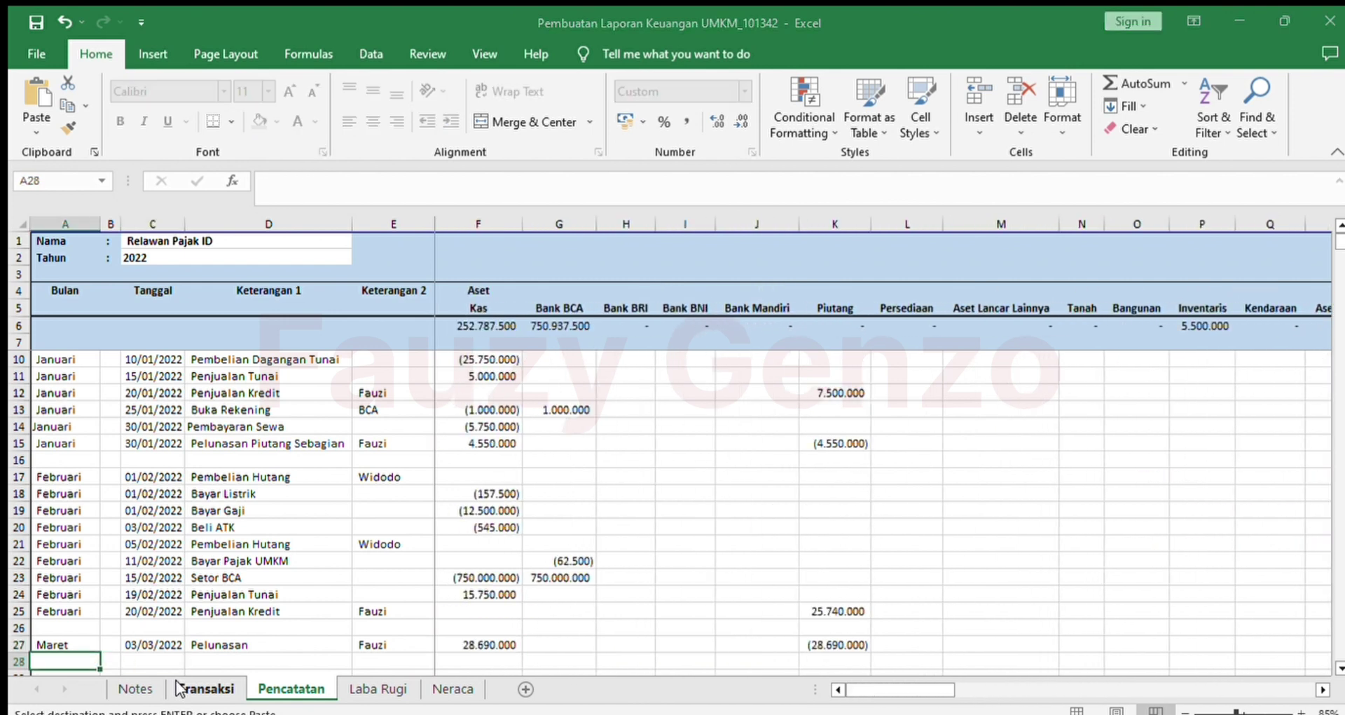
key(Return)
Step: Post the Penjualan Tunai amount of row 28 to the Penjualan column in AT28 with the formula =F28
key(Right)
key(Right)
key(Right)
key(Right)
key(Right)
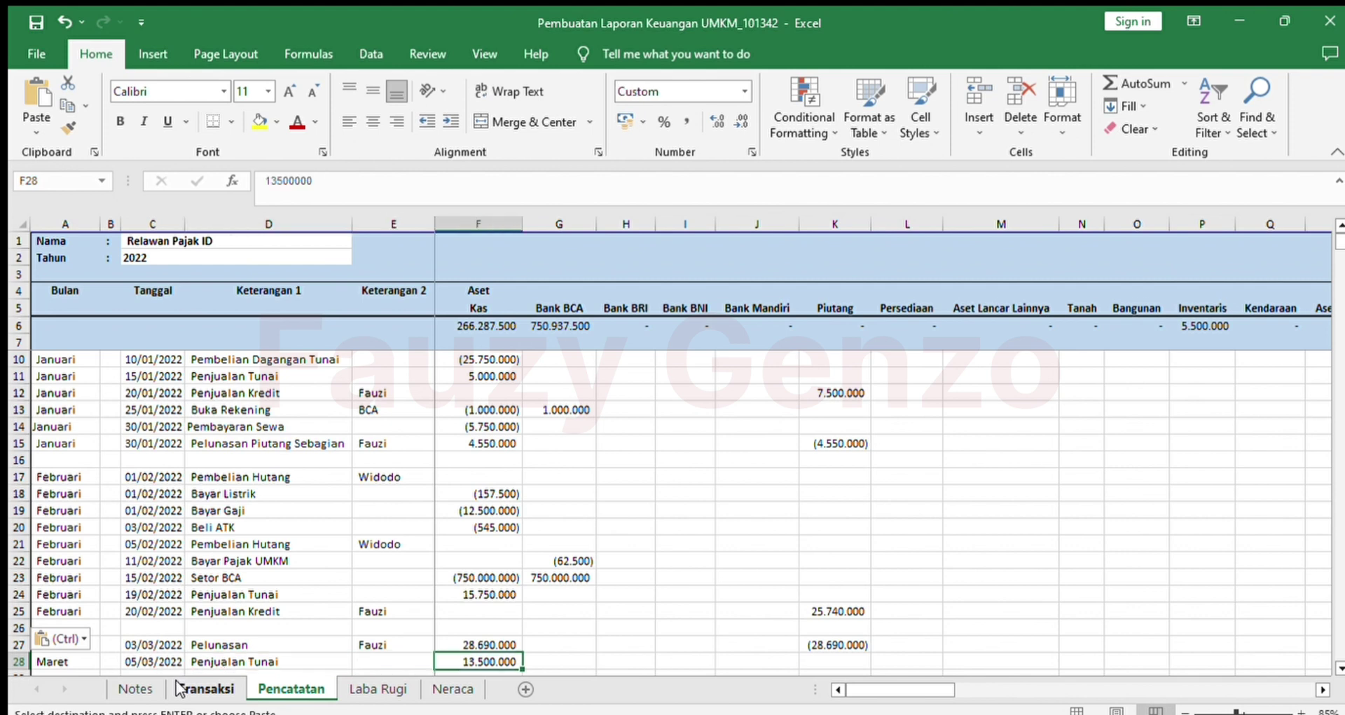
key(Right)
key(Right)
key(Right)
key(Right)
key(Right)
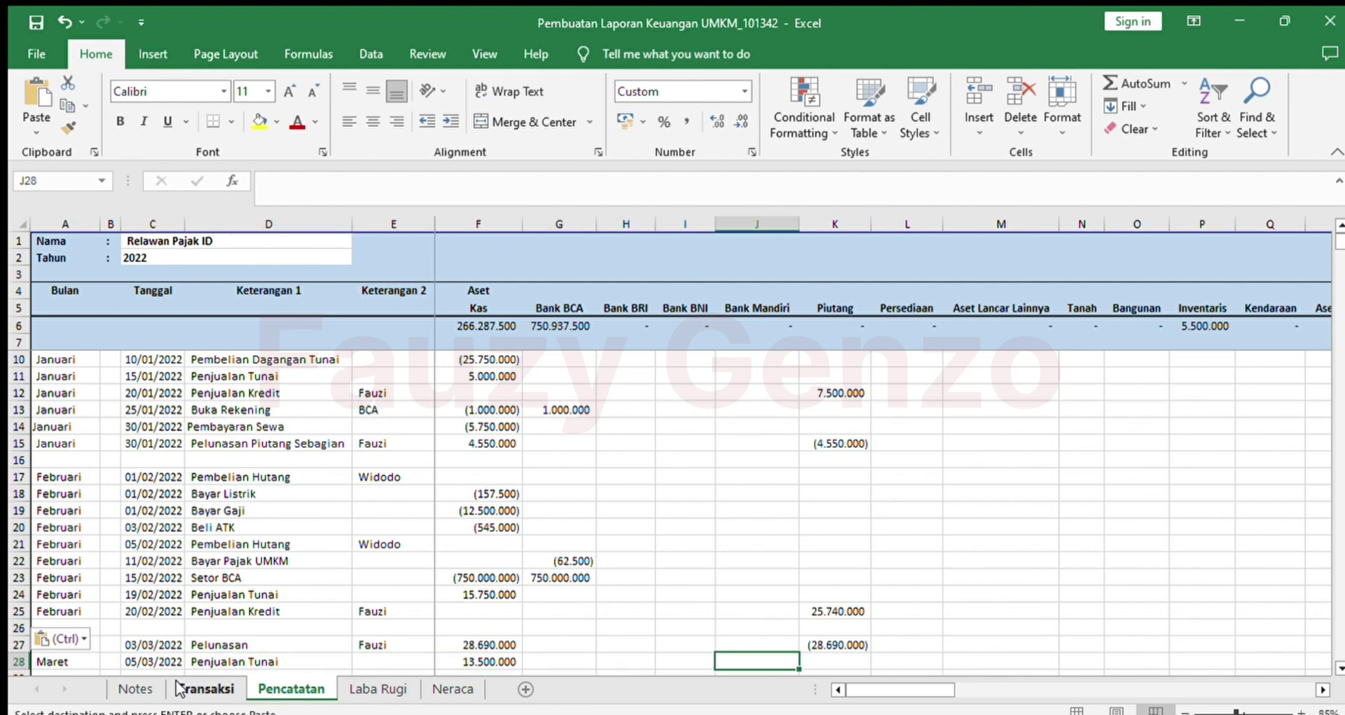
key(Up)
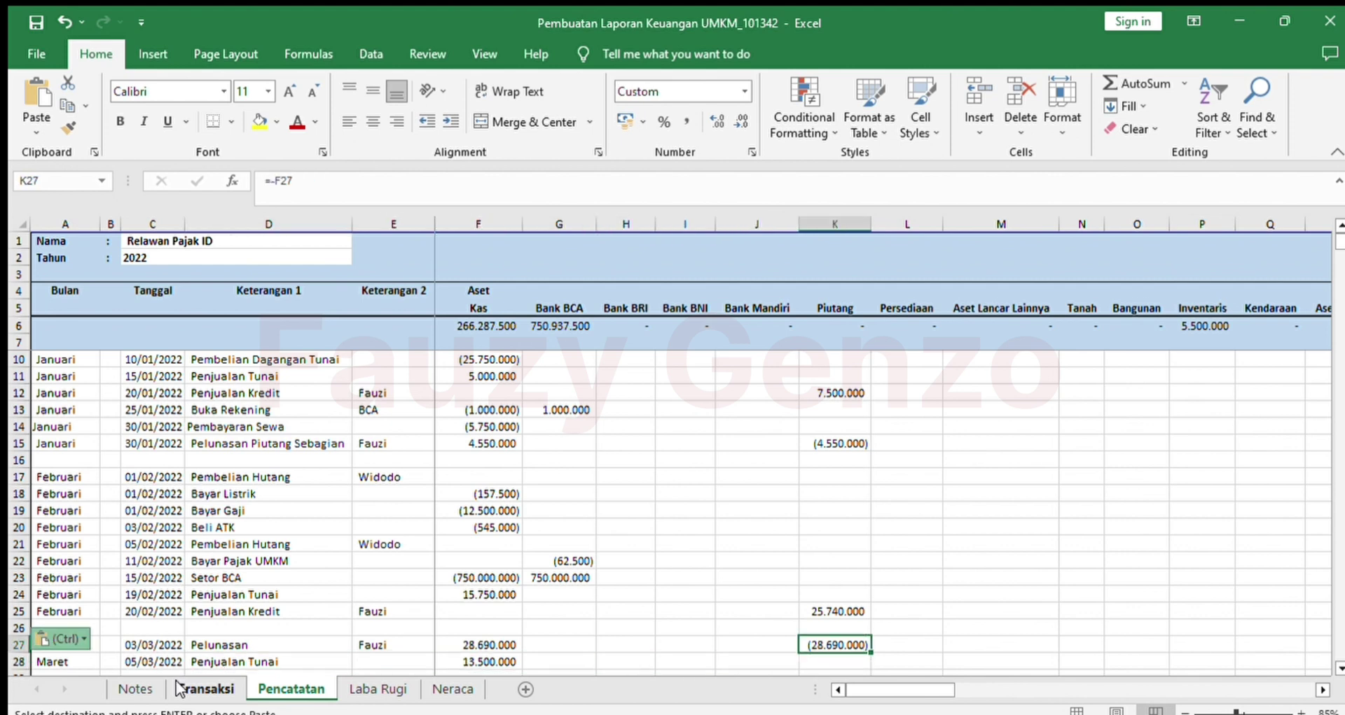
key(Down)
key(Right)
key(Right)
key(Right)
key(Right)
key(Right)
key(Right)
key(Right)
key(Right)
key(Right)
key(Right)
key(Right)
key(Right)
key(Right)
key(Right)
key(Right)
key(Right)
key(Right)
key(Right)
key(Right)
key(Right)
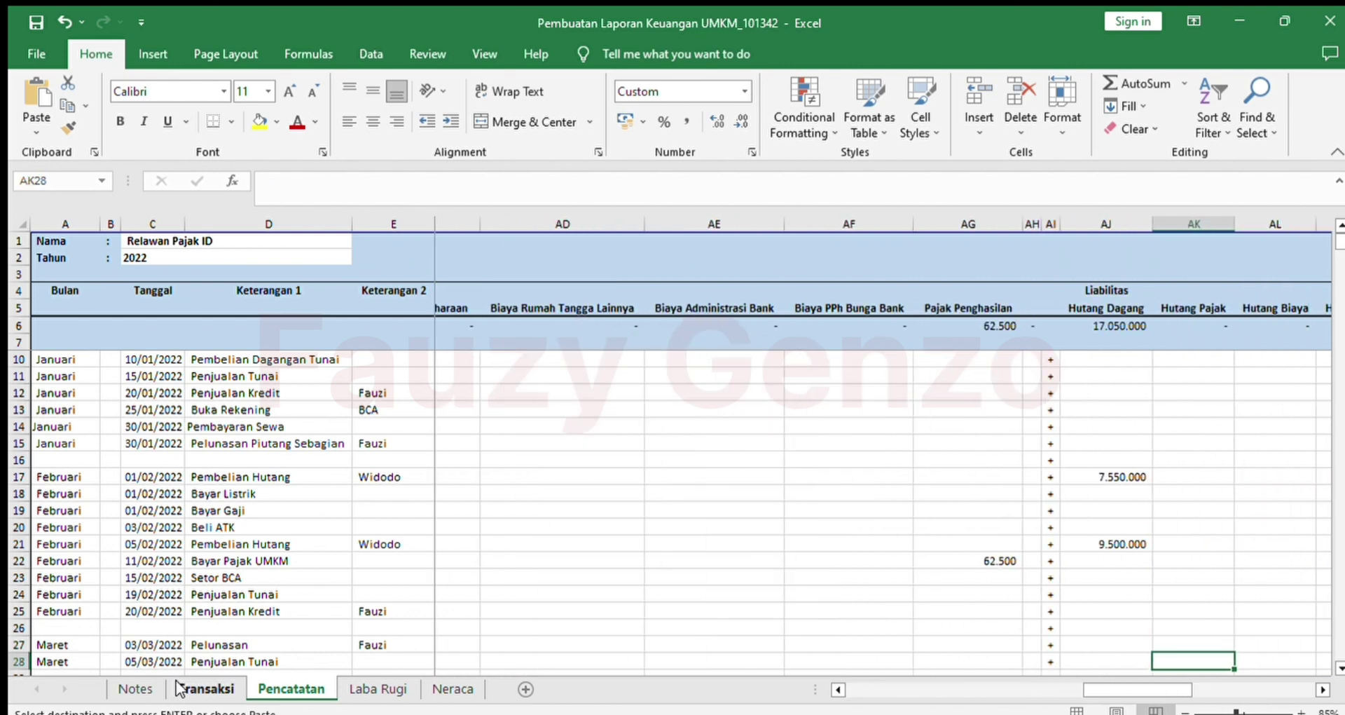
key(Right)
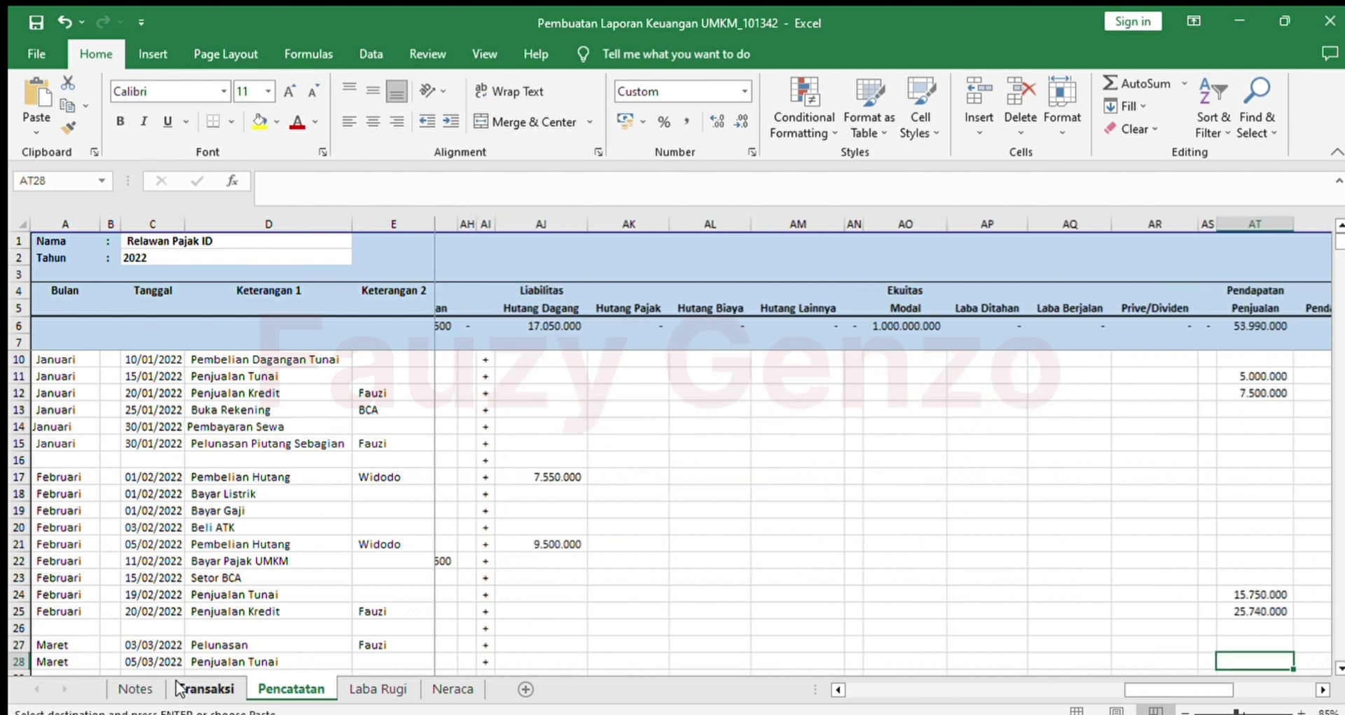
text(=)
key(Left)
key(Left)
key(Left)
key(Left)
key(Left)
key(Left)
key(Left)
key(Left)
key(Left)
key(Left)
key(Left)
key(ctrl+Left)
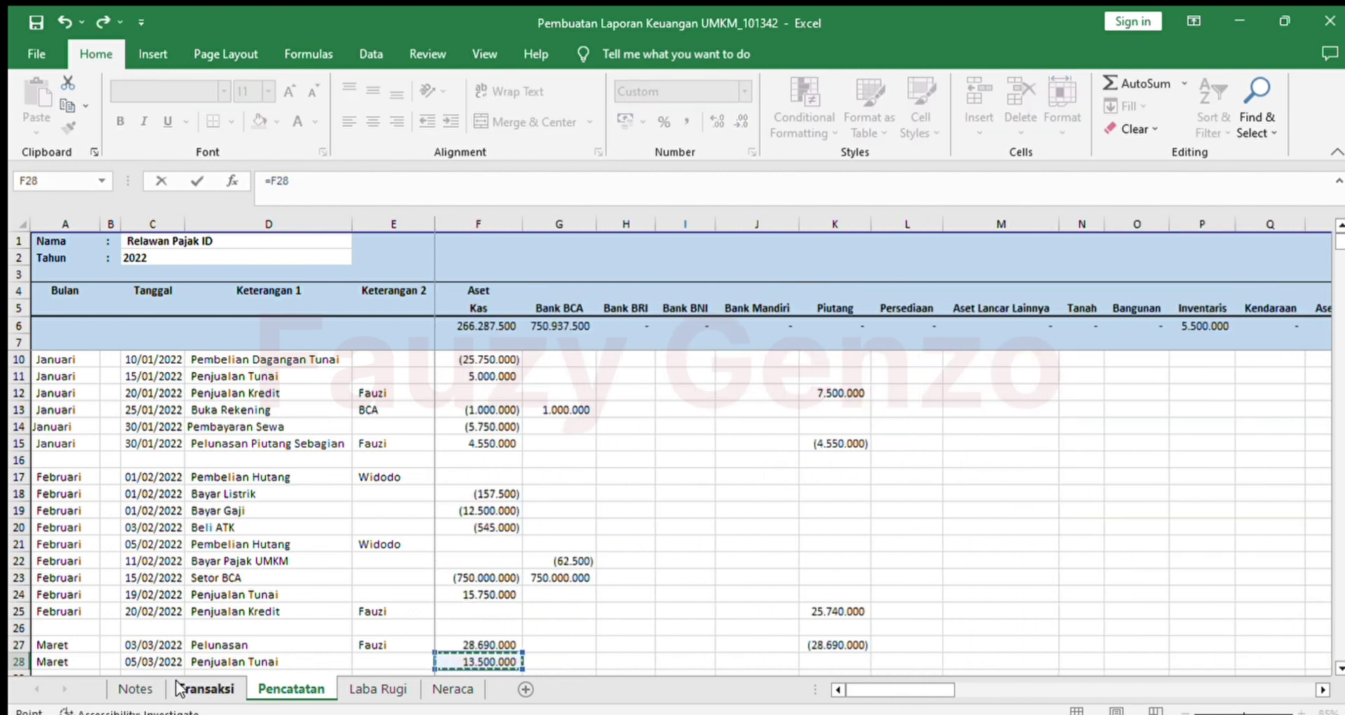
key(Return)
Step: Check the Cek Seimbang value in AY28 to see whether the 05/03/2022 Penjualan Tunai entry's postings balance
key(Up)
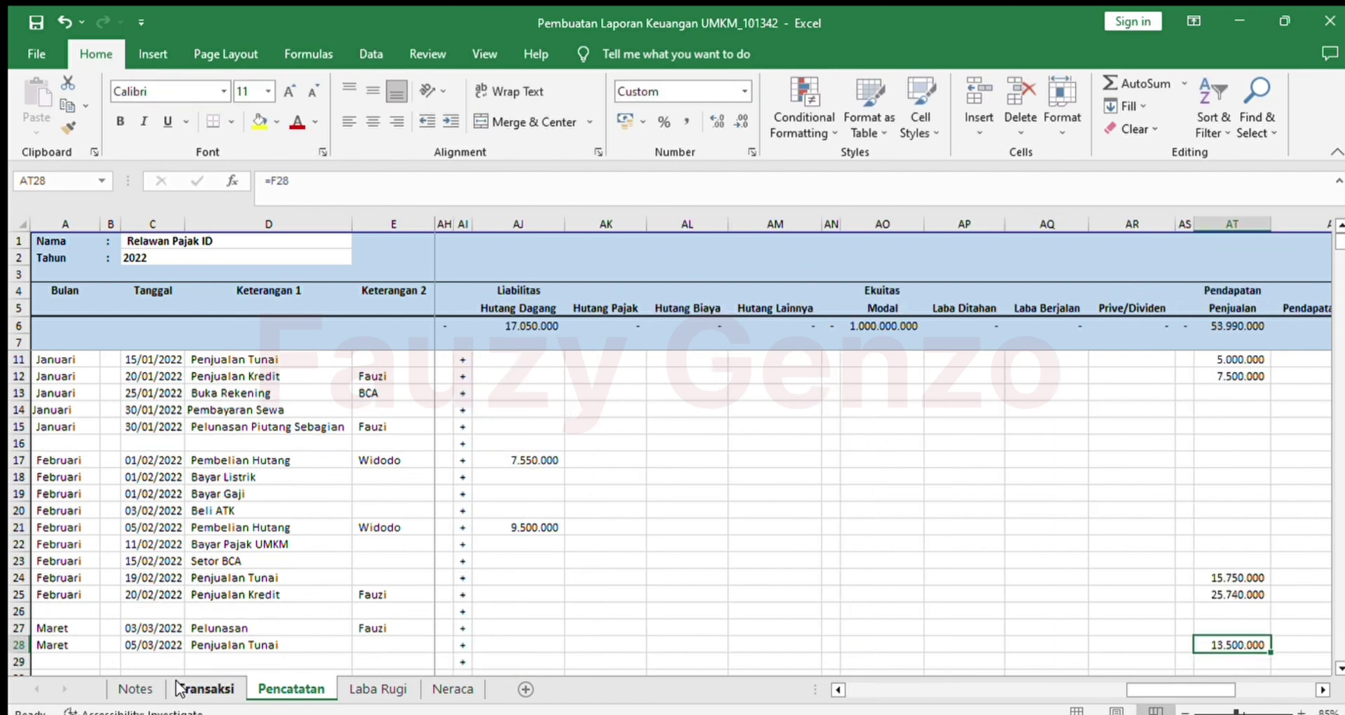
key(Right)
key(Right)
key(Right)
key(Right)
key(Right)
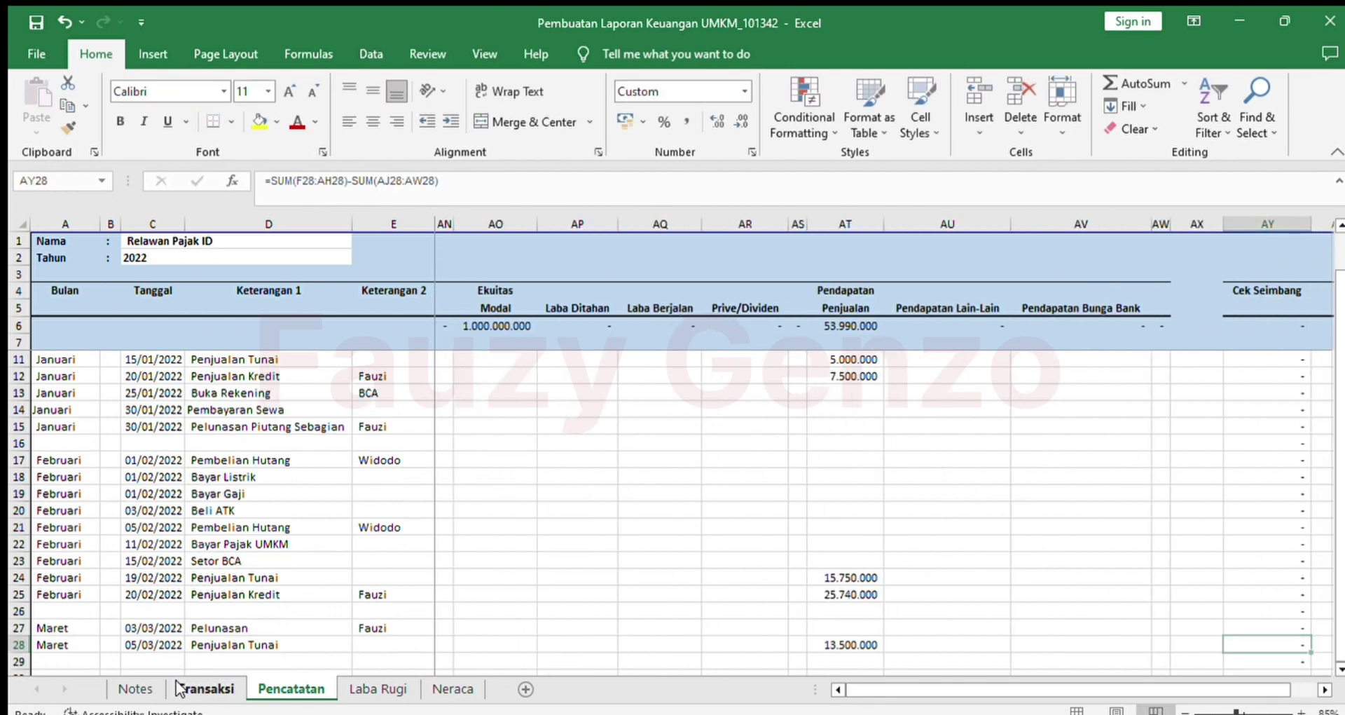
Step: Copy the 31/12/2022 Stock Hasil Opname entry, A23:F23 in Transaksi, into row 30 of Pencatatan starting at A30
click(181, 688)
key(Down)
key(Down)
key(Right)
key(Right)
key(Right)
key(Right)
key(Right)
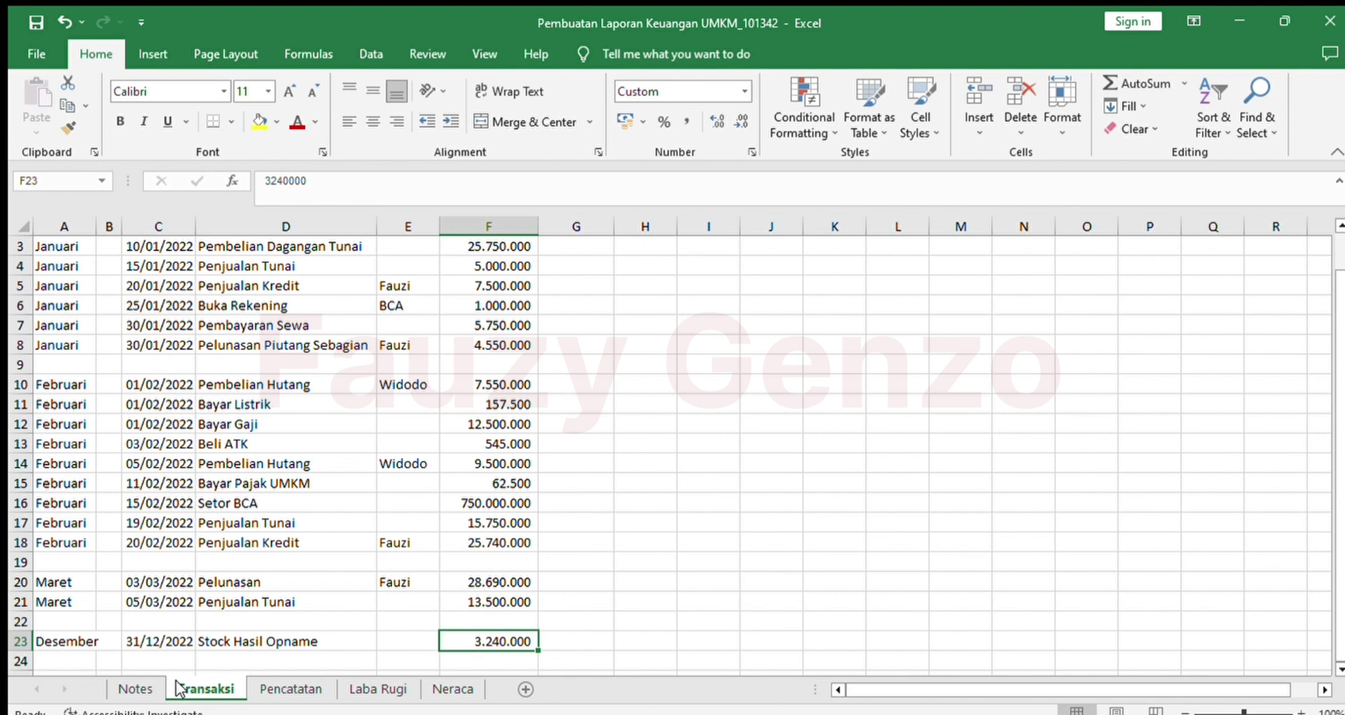
key(Left)
key(Left)
key(Left)
key(Left)
key(Left)
key(shift+Right)
key(shift+Right)
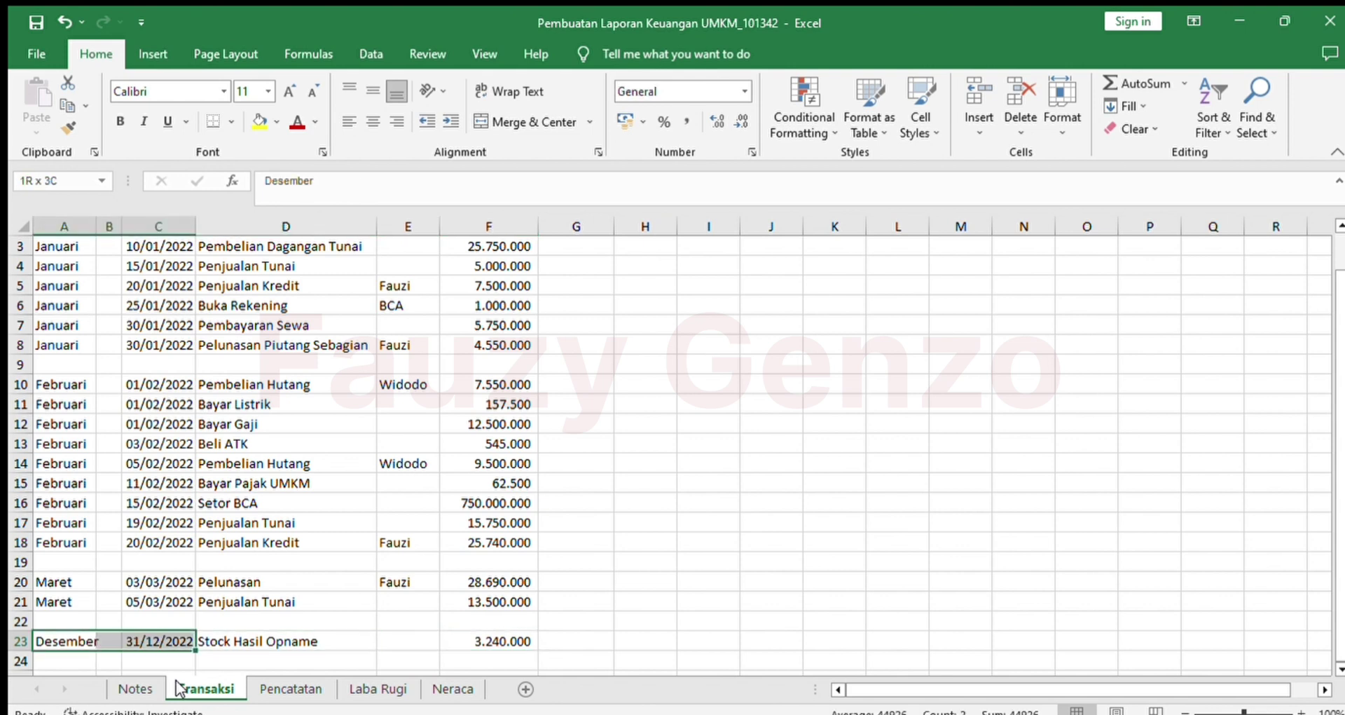
key(shift+Right)
key(shift+Right)
key(shift+Right)
key(ctrl+c)
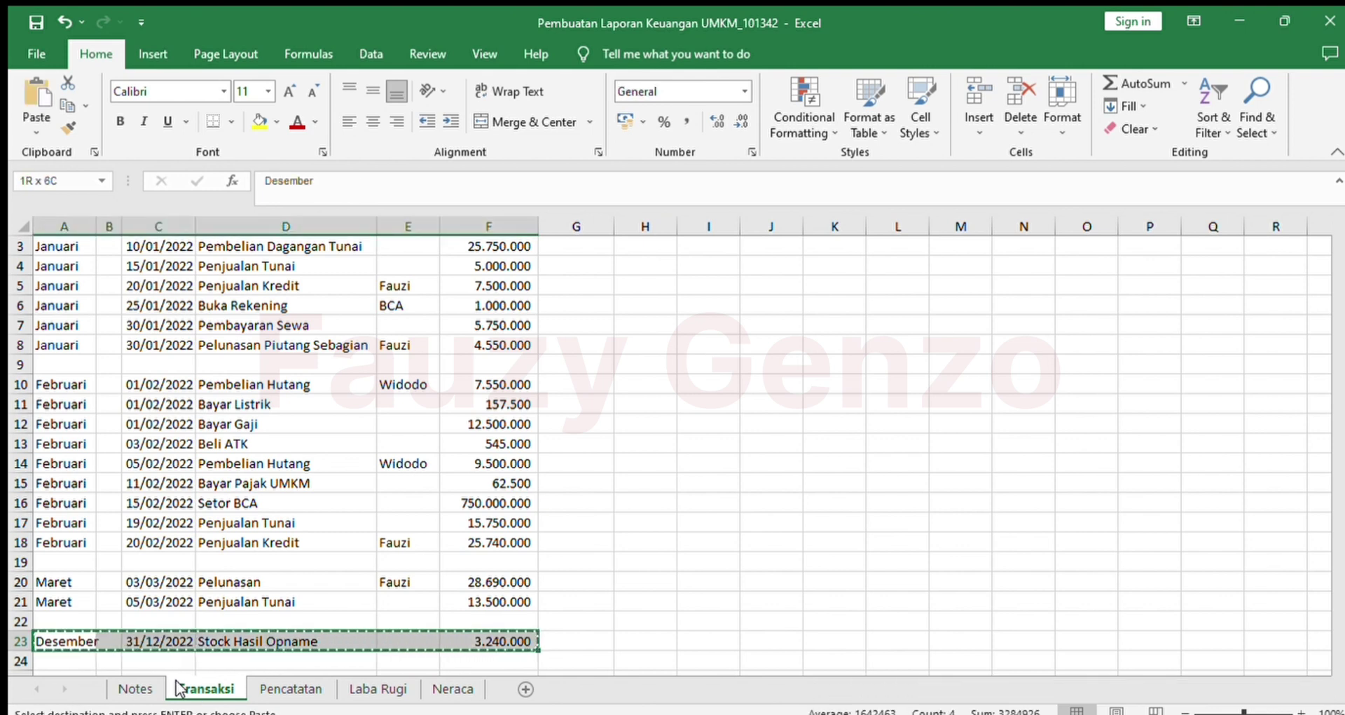
key(ctrl+Page_Down)
key(Down)
key(Down)
key(Down)
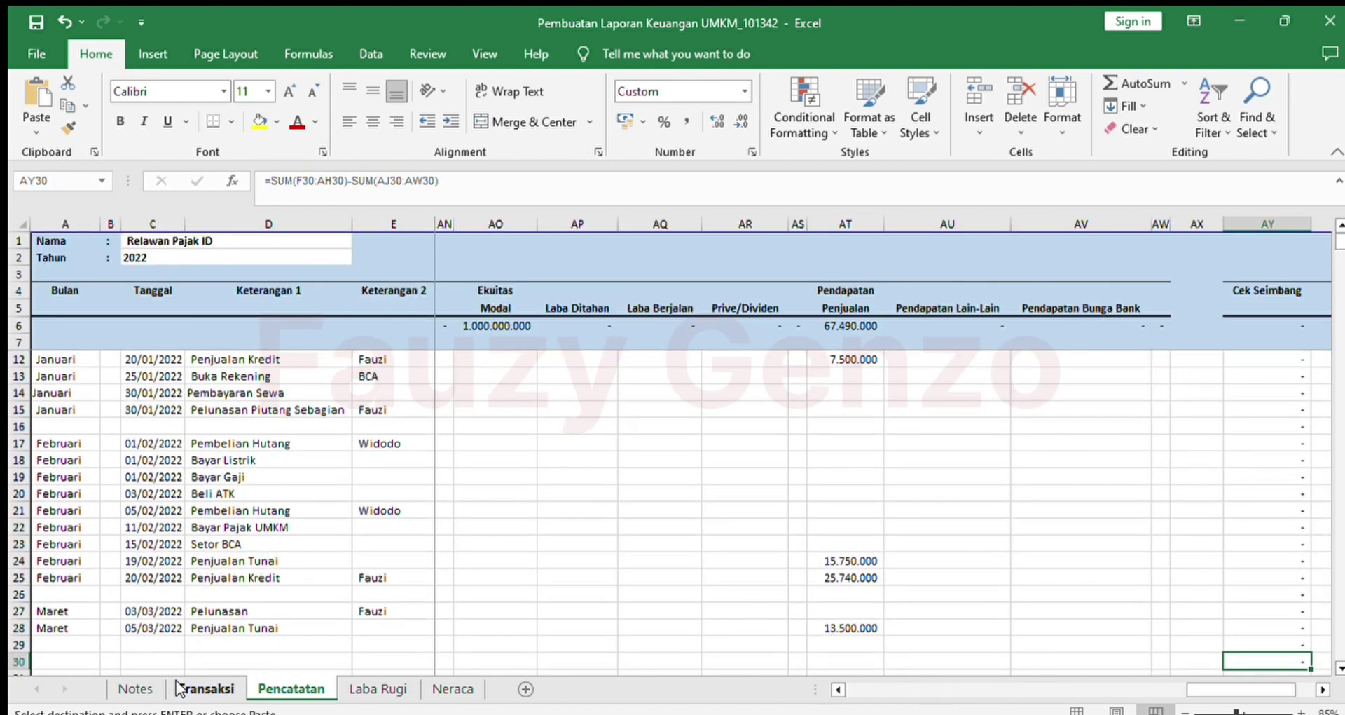
key(Home)
key(ctrl+alt+v)
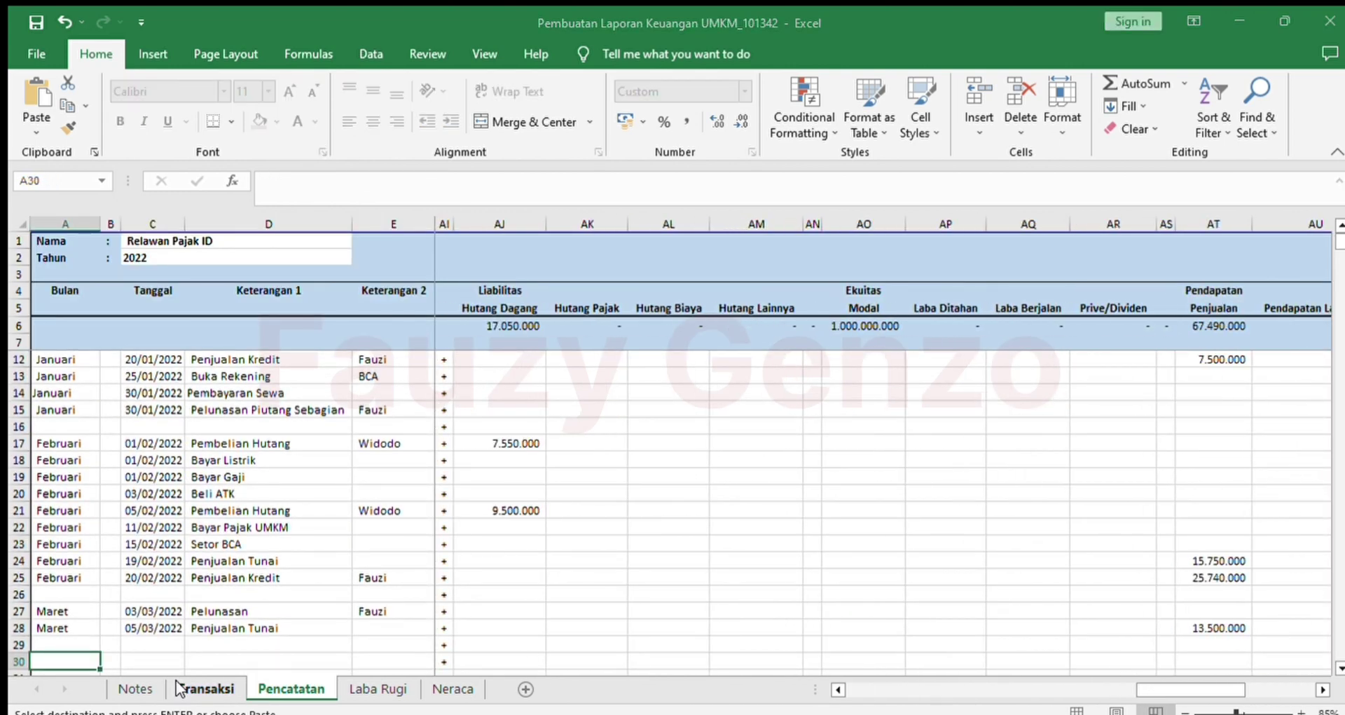
key(Return)
Step: Move the Stock Hasil Opname amount 3240000 from the Kas column in F30 to the Persediaan column in L30
key(Right)
key(Right)
key(Right)
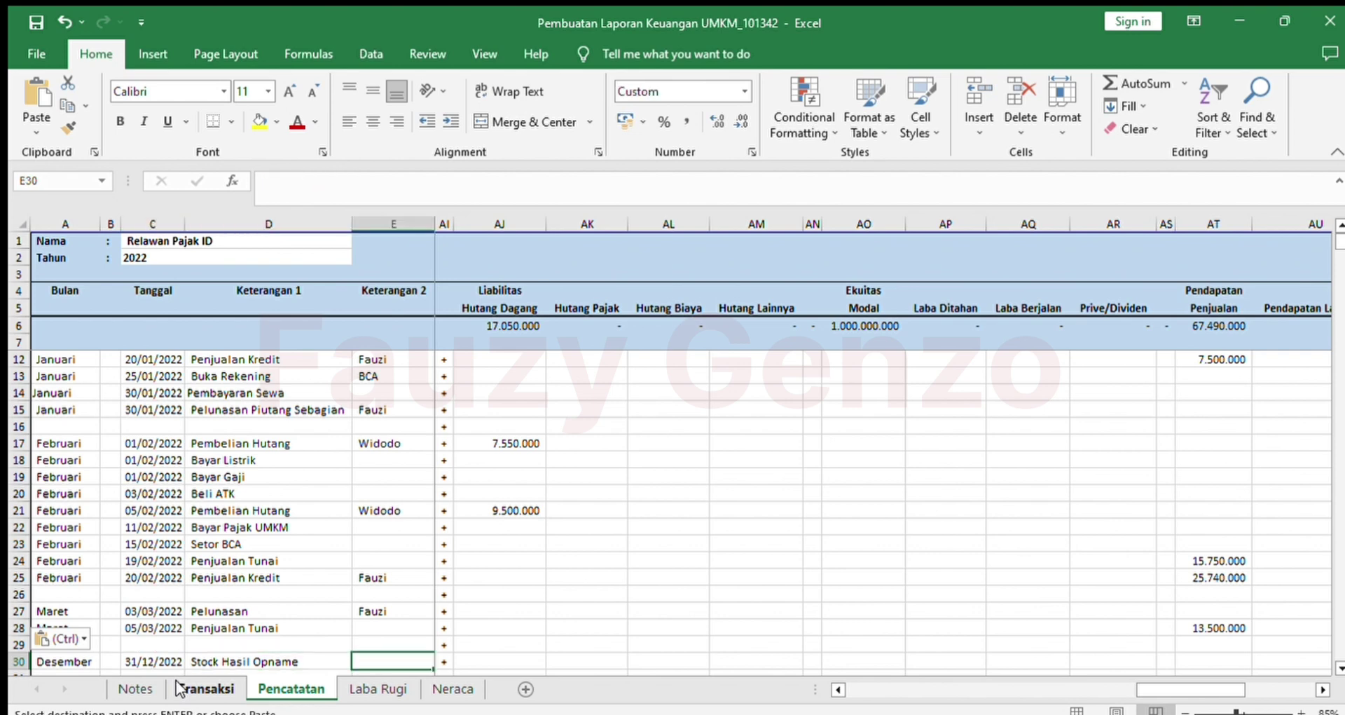
key(Right)
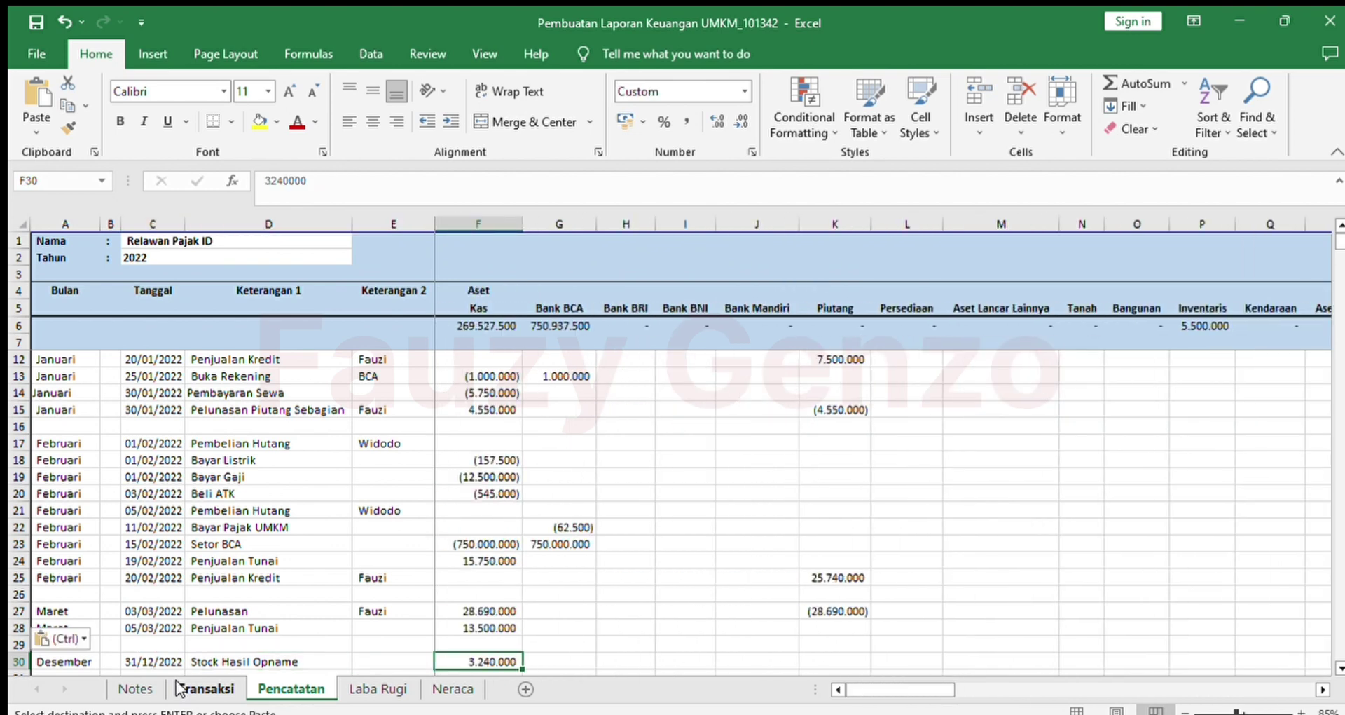
double_click(597, 191)
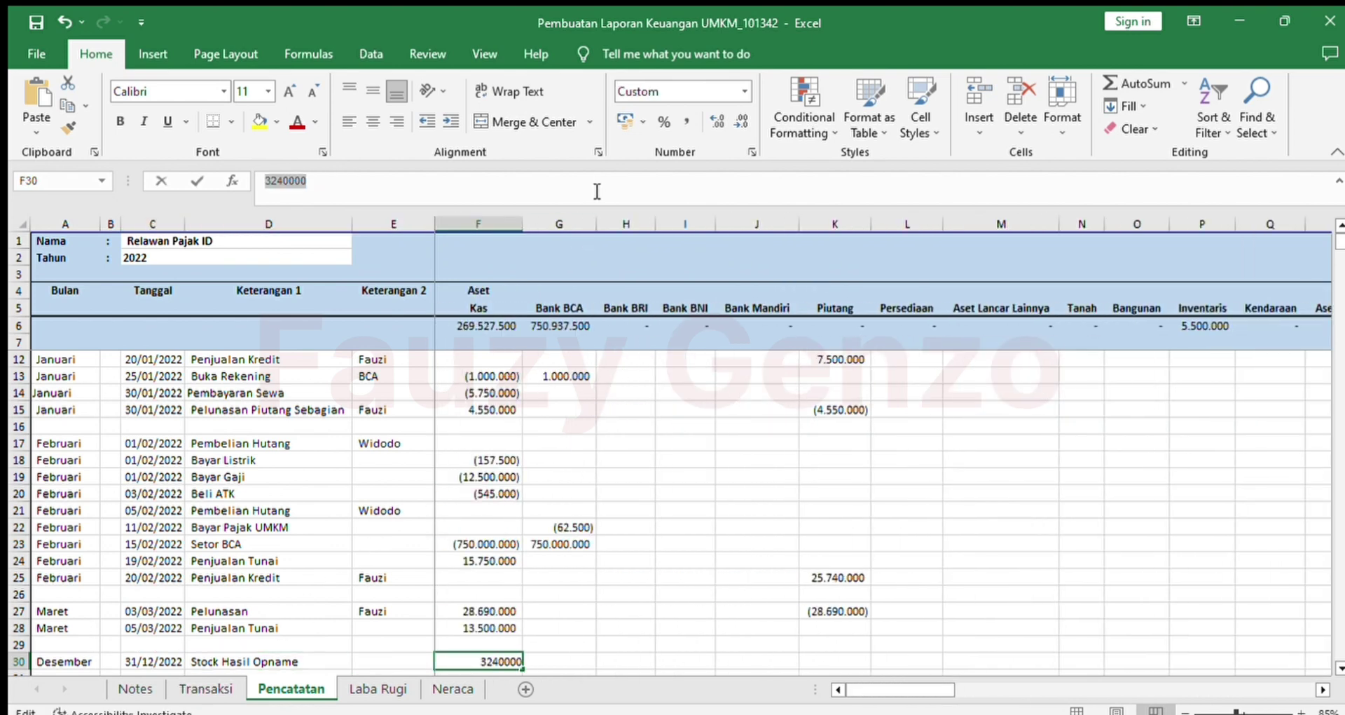
key(BackSpace)
key(Tab)
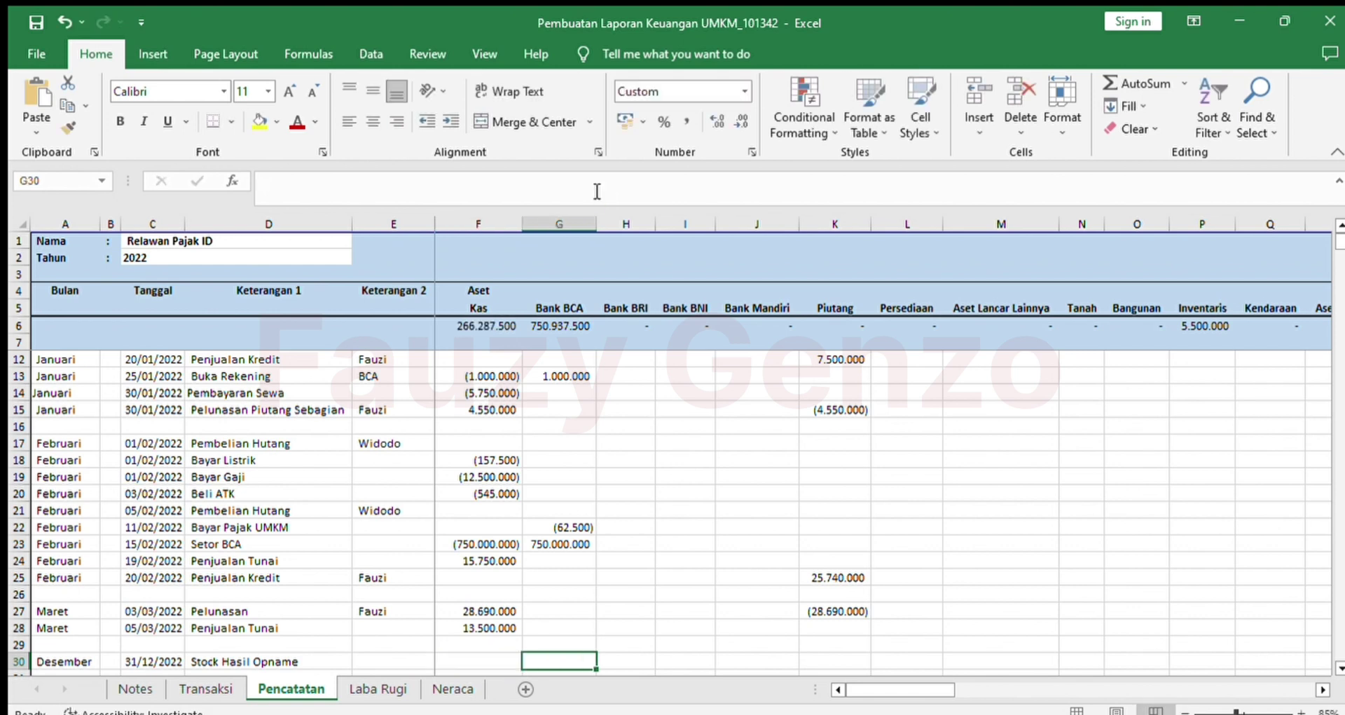
key(Tab)
key(Tab)
key(Tab)
key(Tab)
key(Tab)
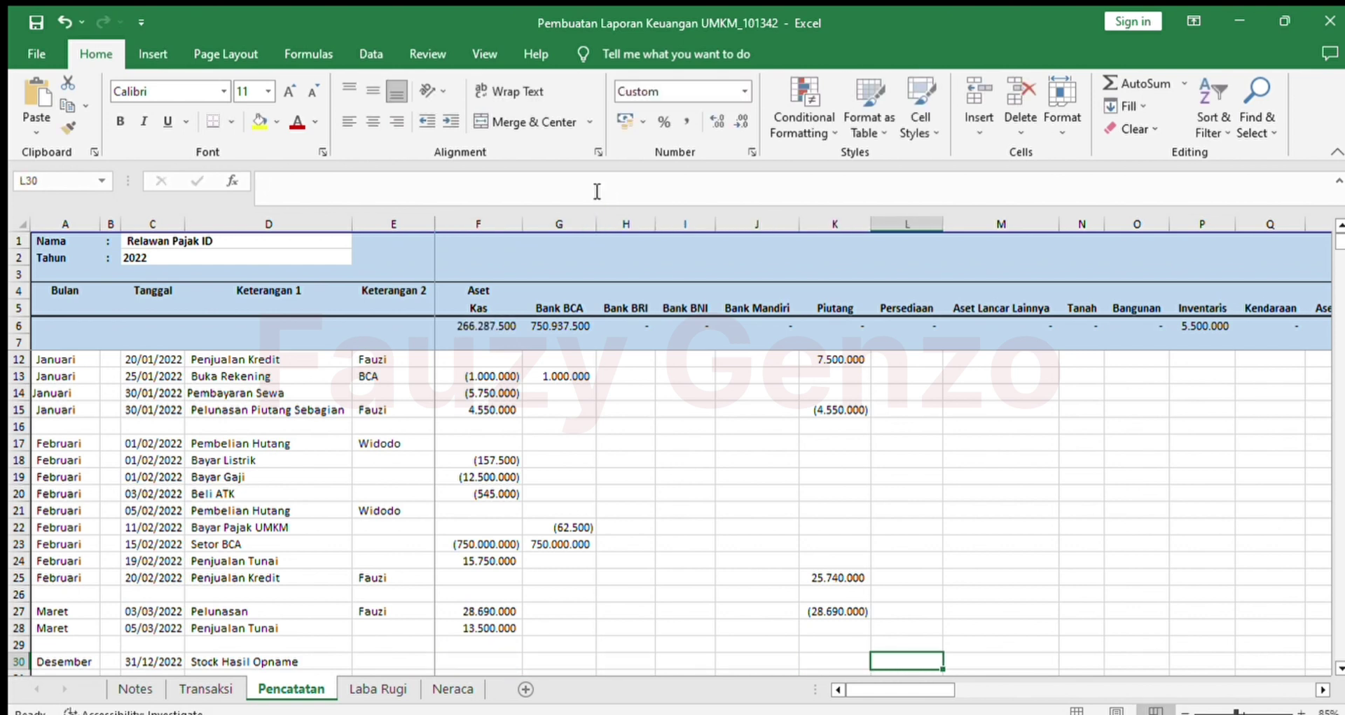
key(ctrl+v)
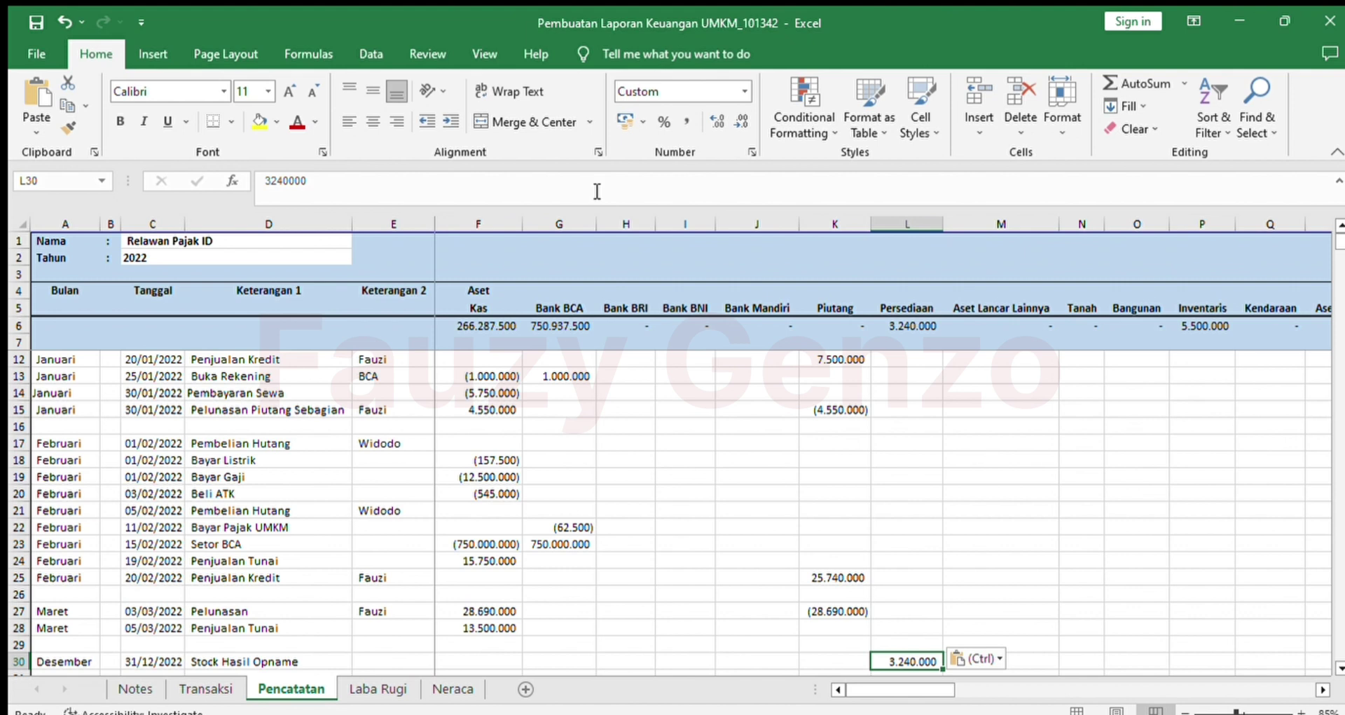
Step: Post the Stock Hasil Opname amount as a negative reference to L30 in the Harga Pokok Penjualan column, U30
key(Tab)
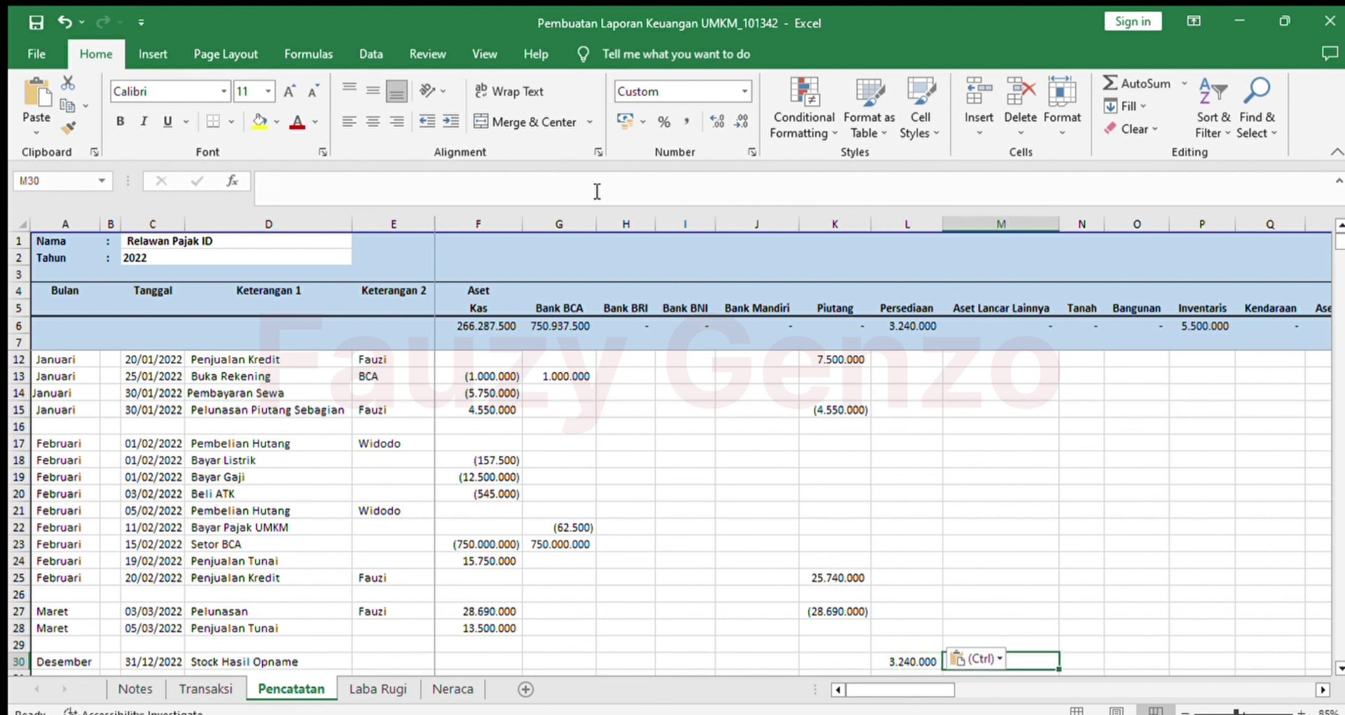
key(Tab)
key(Tab)
key(Tab)
key(Tab)
key(Tab)
key(Tab)
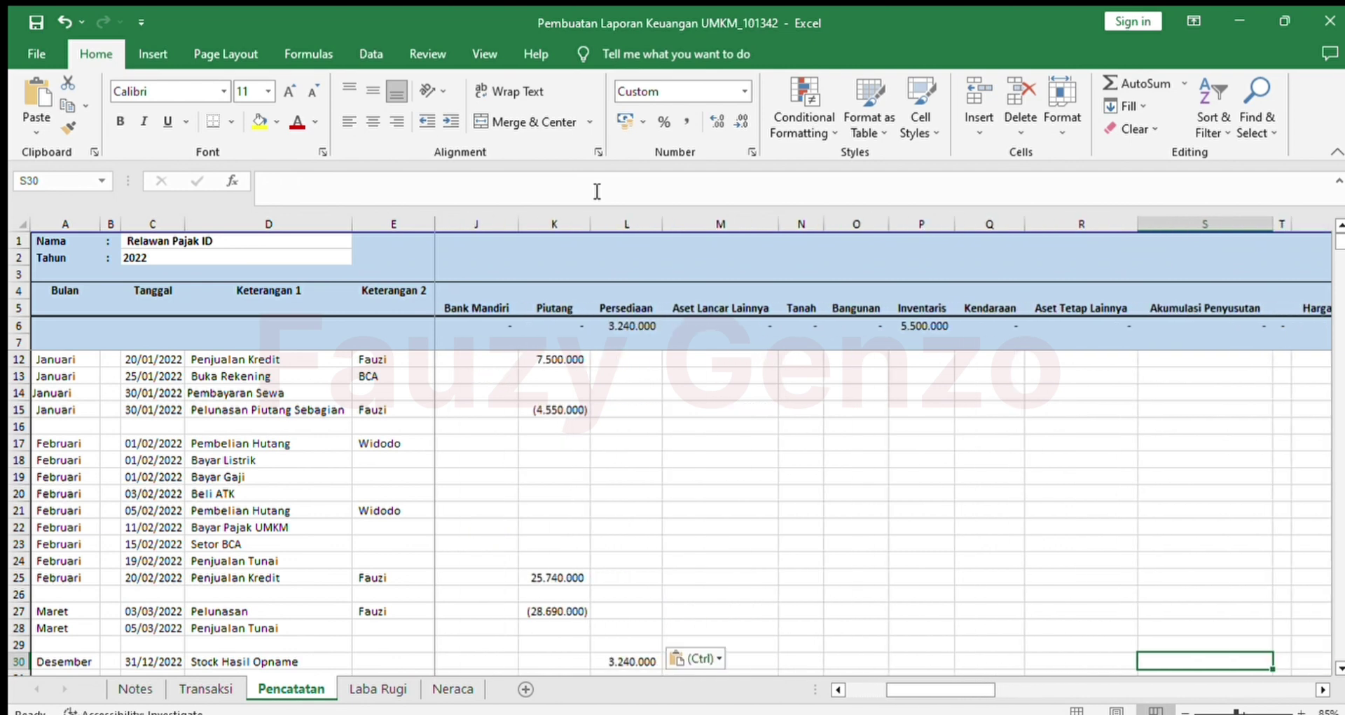
key(Tab)
key(Tab)
text(-)
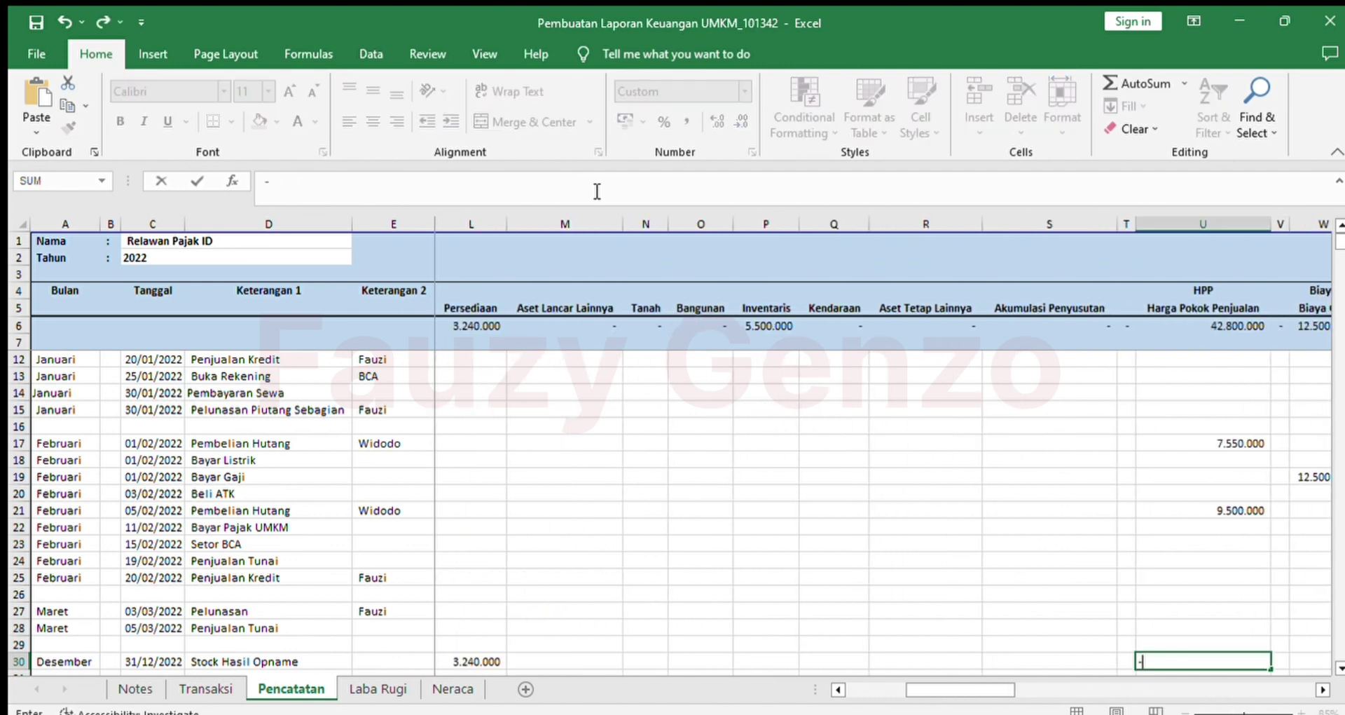
key(Left)
key(Left)
key(Left)
key(Left)
key(Left)
key(Left)
key(Left)
key(Left)
key(Left)
key(Return)
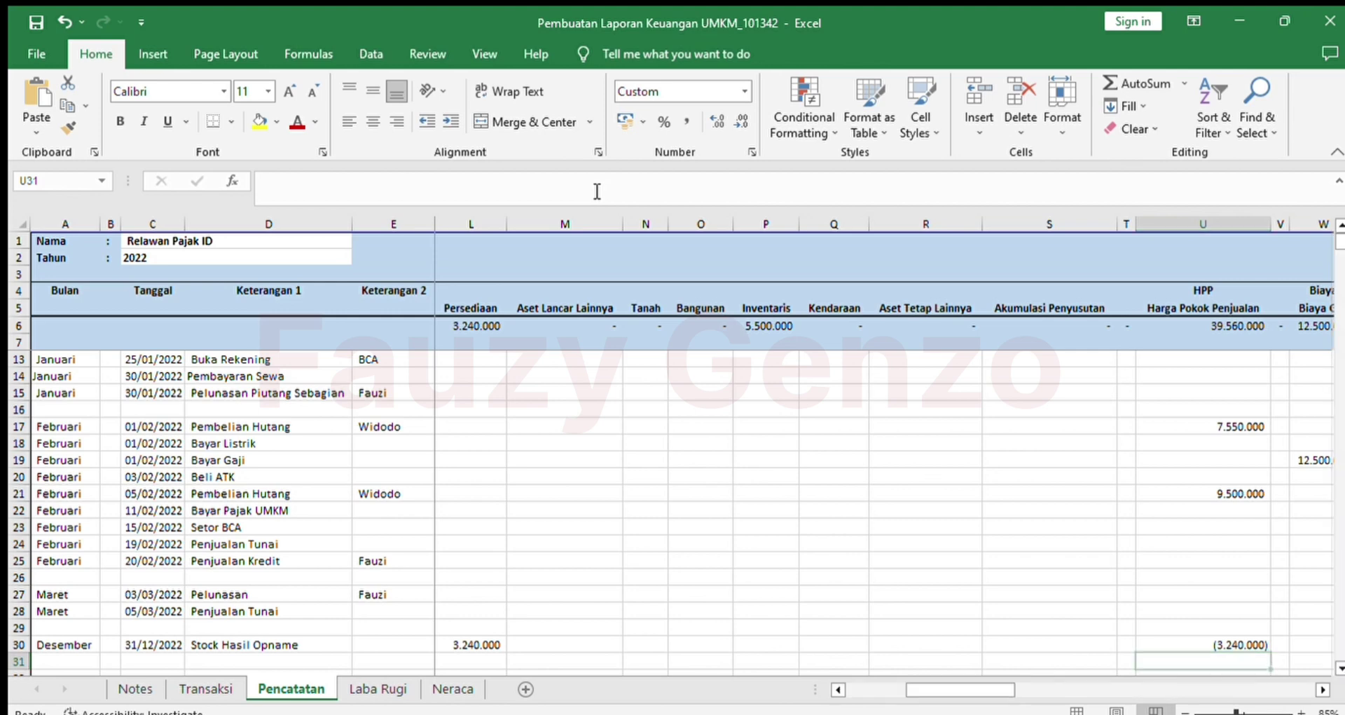
Step: Review the Desember column of the Laba Rugi report from Laba (Rugi) Bersih Sebelum Pajak up to the column header
key(ctrl+Page_Down)
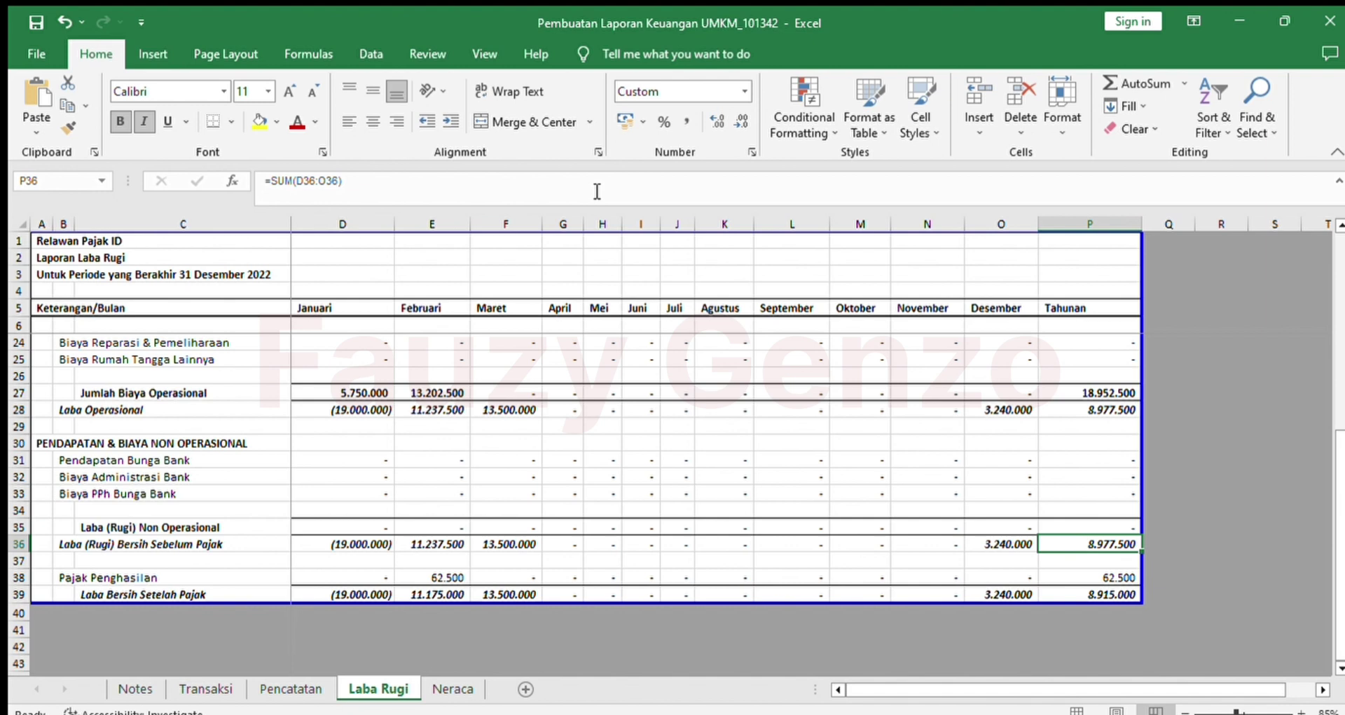
key(Left)
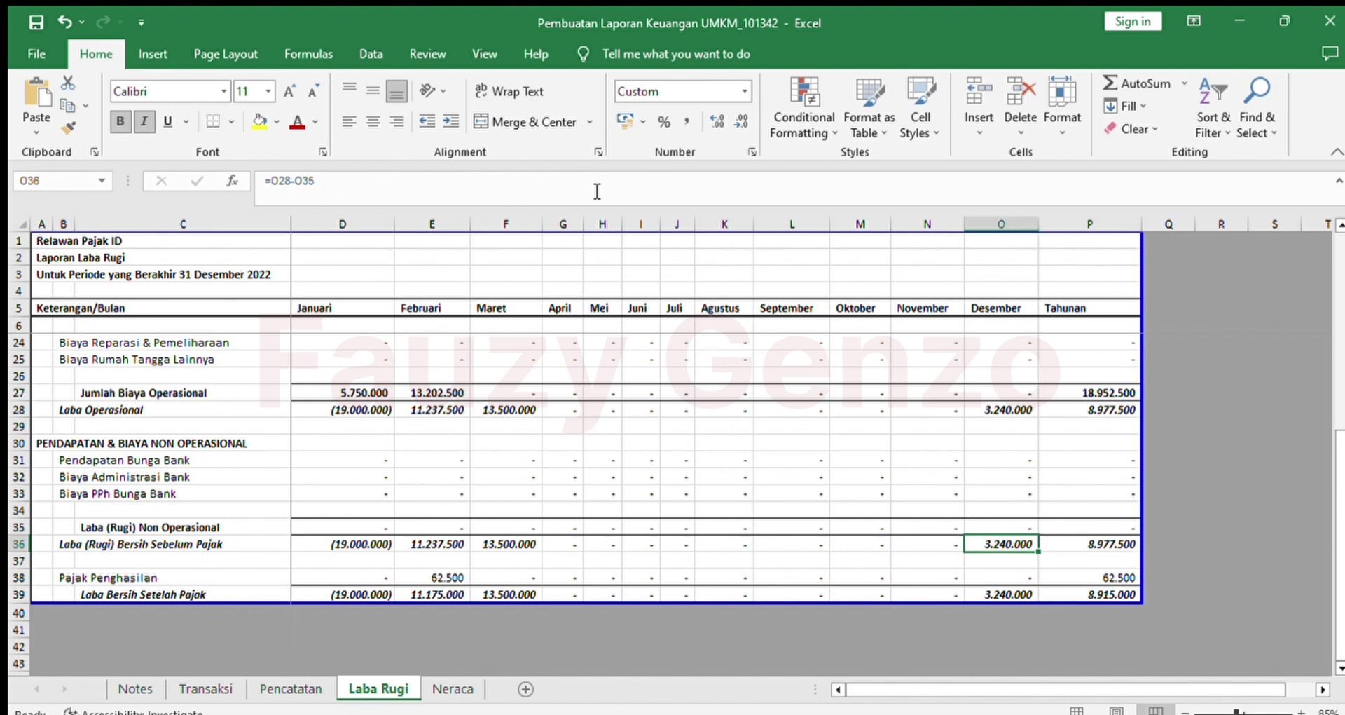
key(Up)
key(Up)
key(Up)
key(Up)
key(Up)
key(Up)
key(Up)
key(Up)
key(Up)
key(Up)
key(Up)
key(Up)
key(Up)
key(Up)
key(Up)
key(Up)
key(Up)
key(Up)
key(Up)
key(Up)
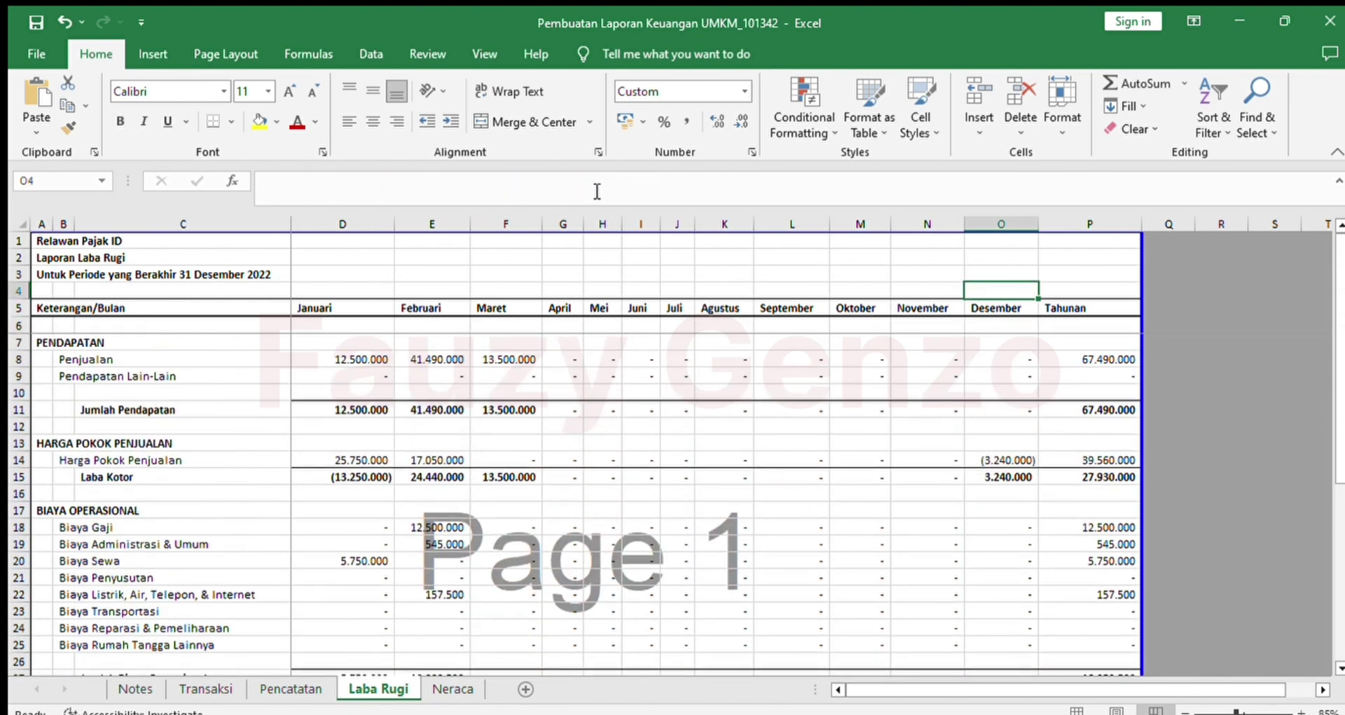
Step: Check the Persediaan row in Neraca across to Desember in O15 and compare it with the Persediaan posting in Pencatatan
key(ctrl+Page_Down)
key(Down)
key(Down)
key(Down)
key(Down)
key(Down)
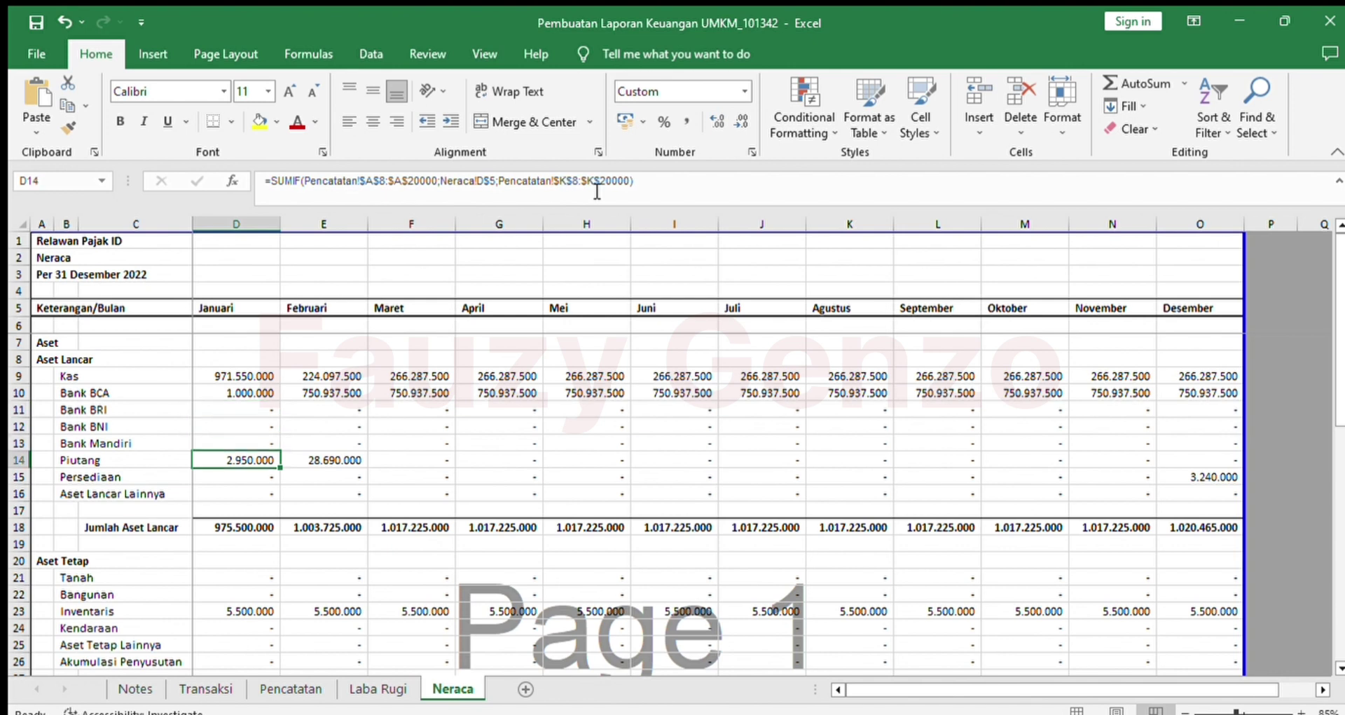
key(Down)
key(ctrl+Right)
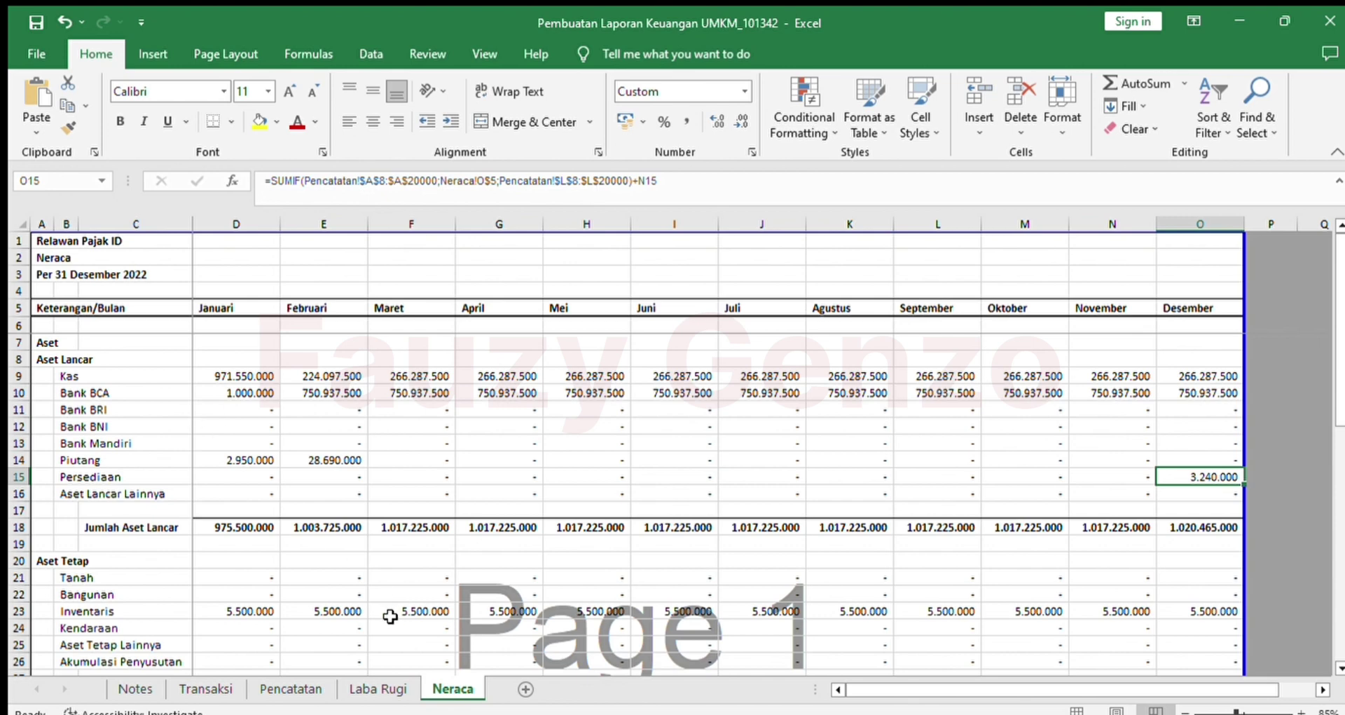
click(291, 688)
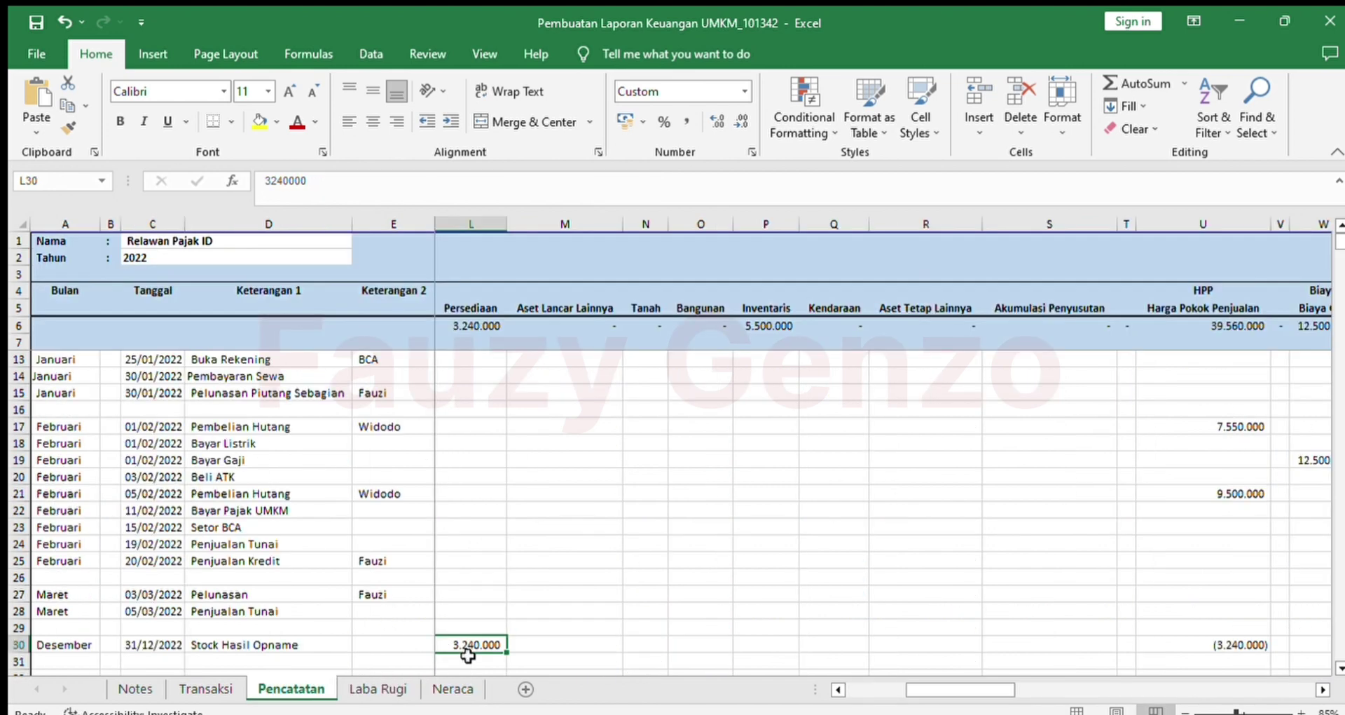